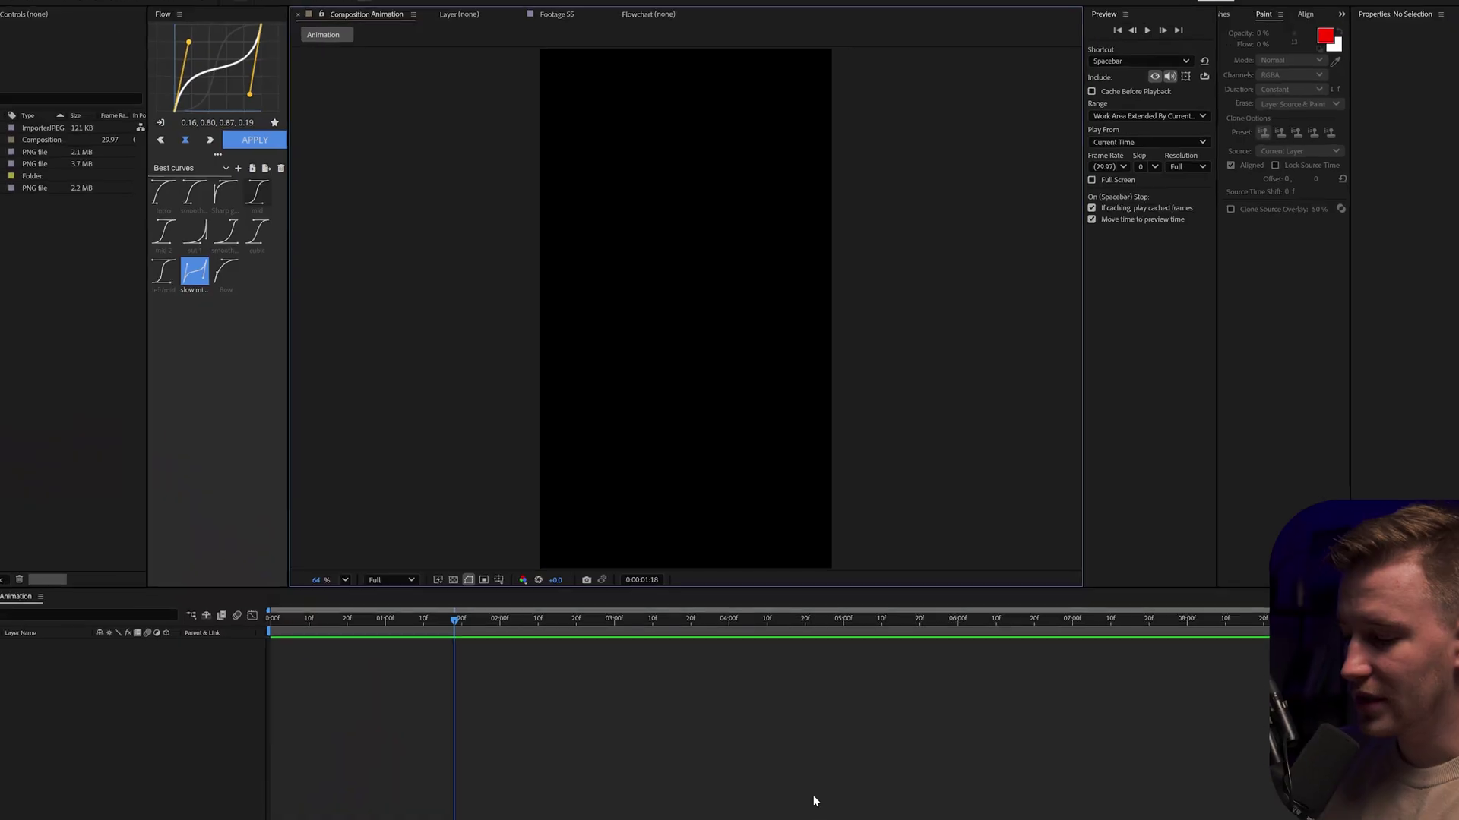
- Review the Animation composition's settings, then open the SS image to examine the reference design
key(ctrl+k)
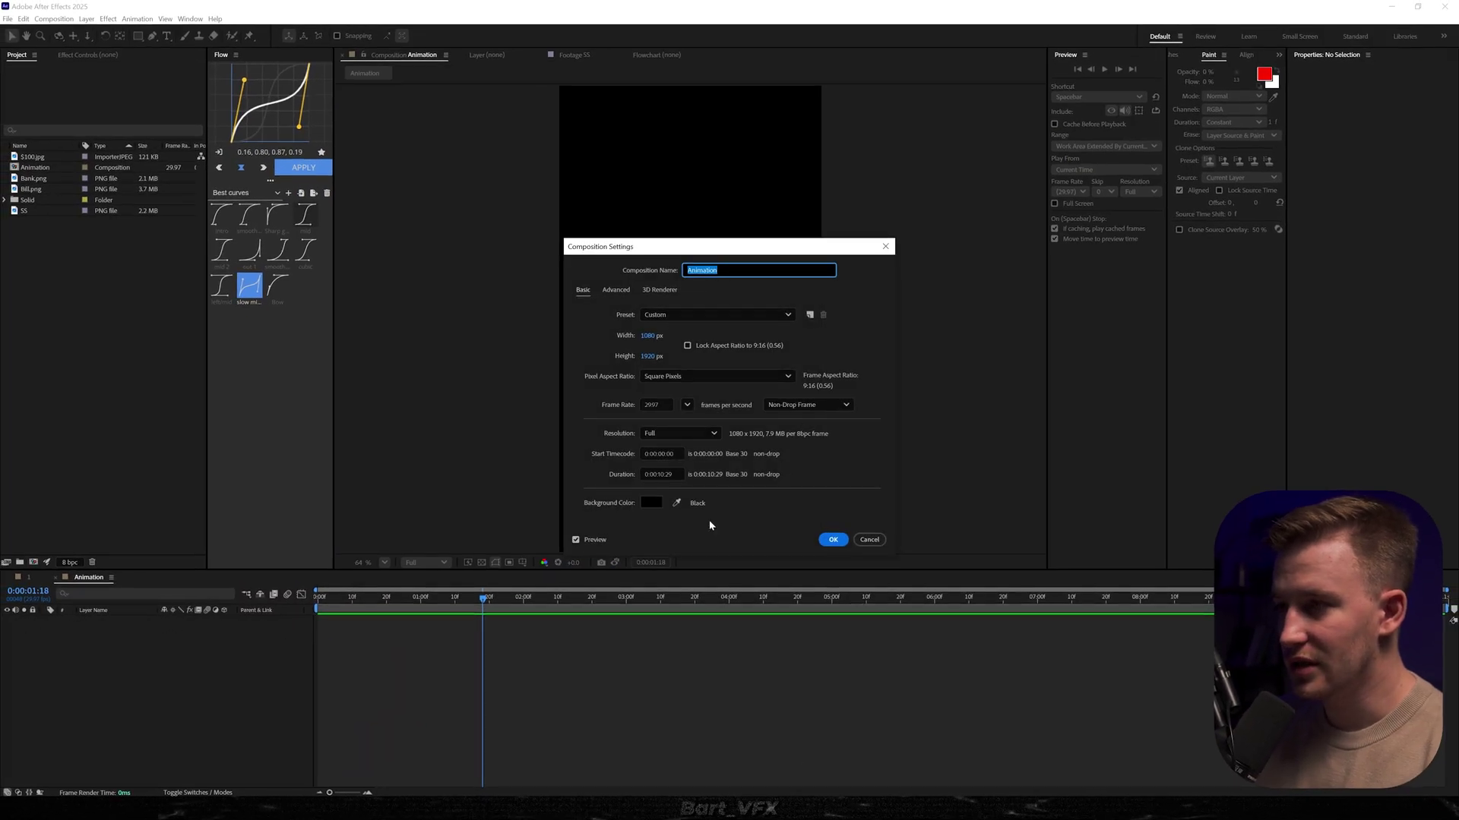
click(834, 540)
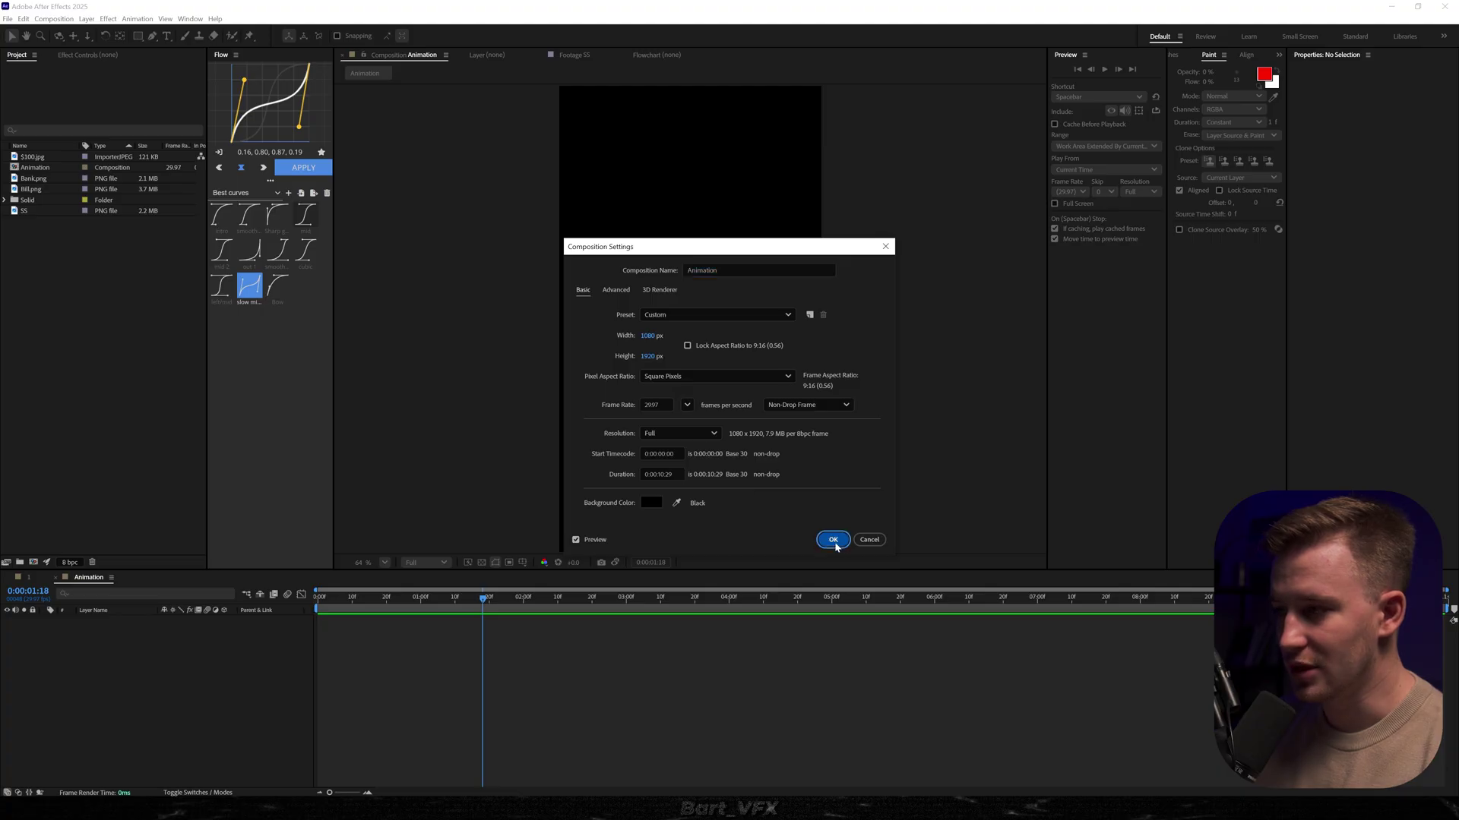
double_click(30, 212)
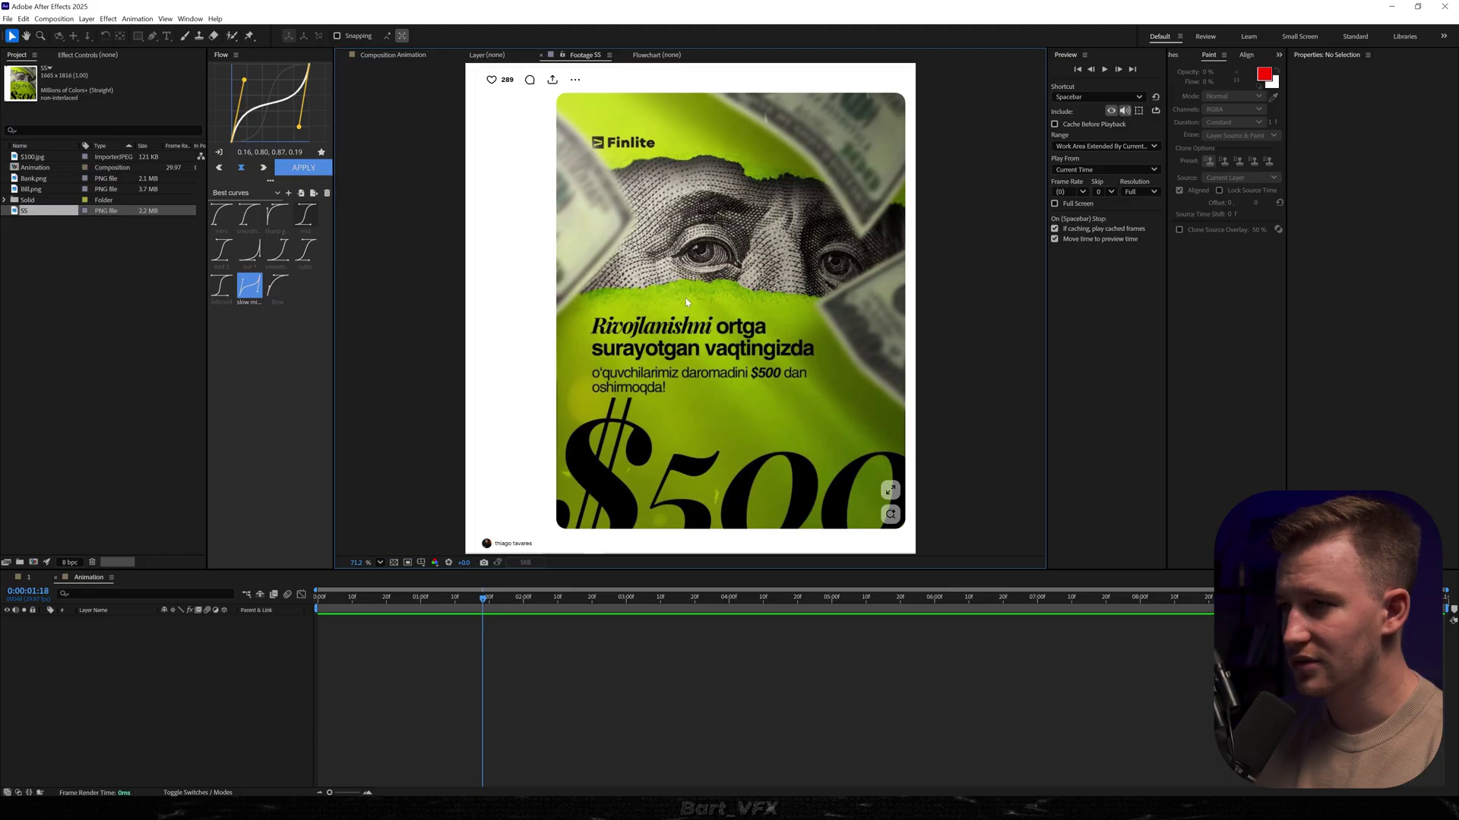
- Create a white composition-size solid named "Paper 1" in the Animation composition
click(318, 658)
right_click(133, 670)
mouse_move(161, 548)
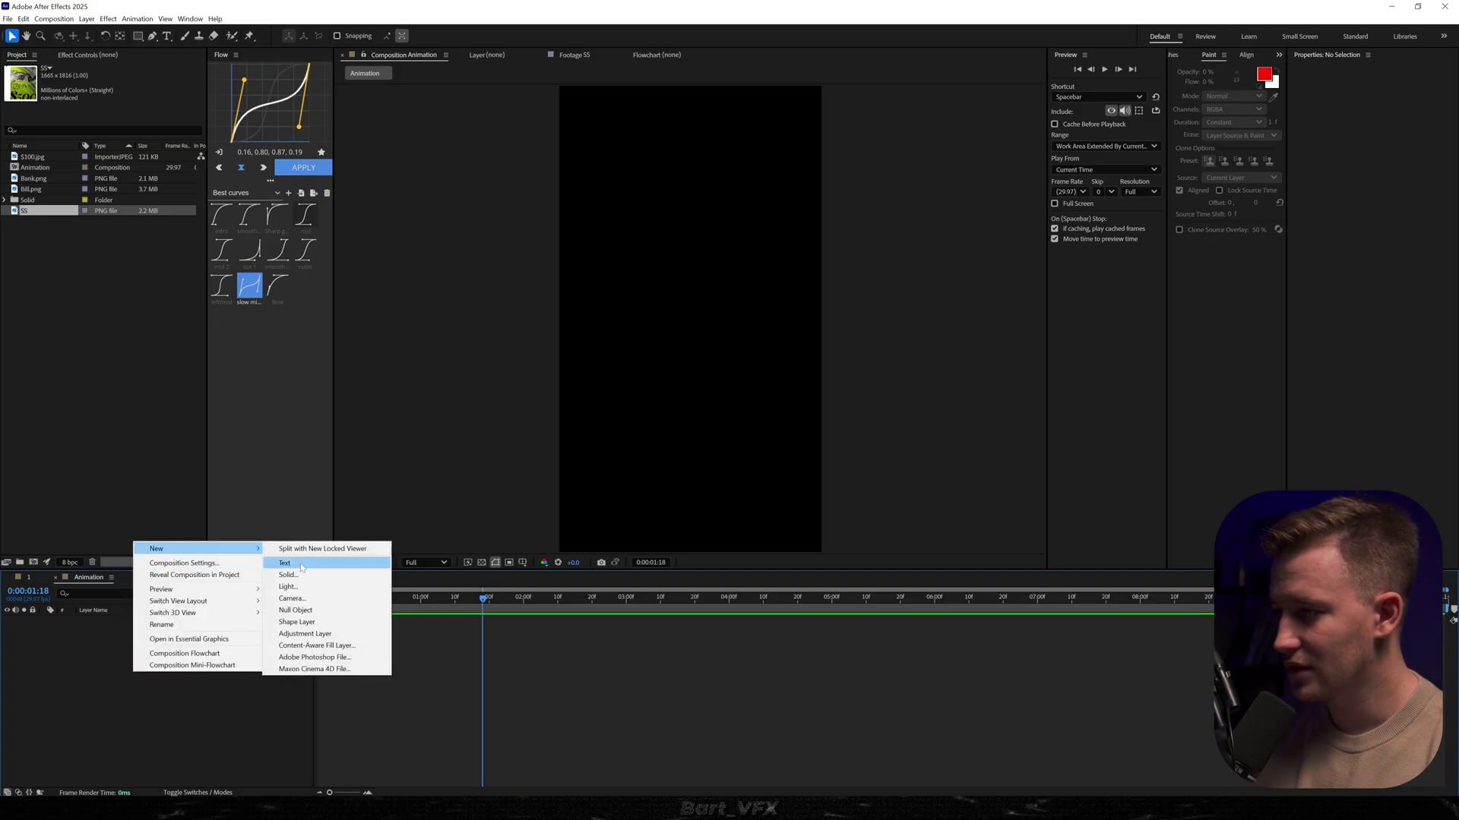
click(293, 561)
text(Paper 1)
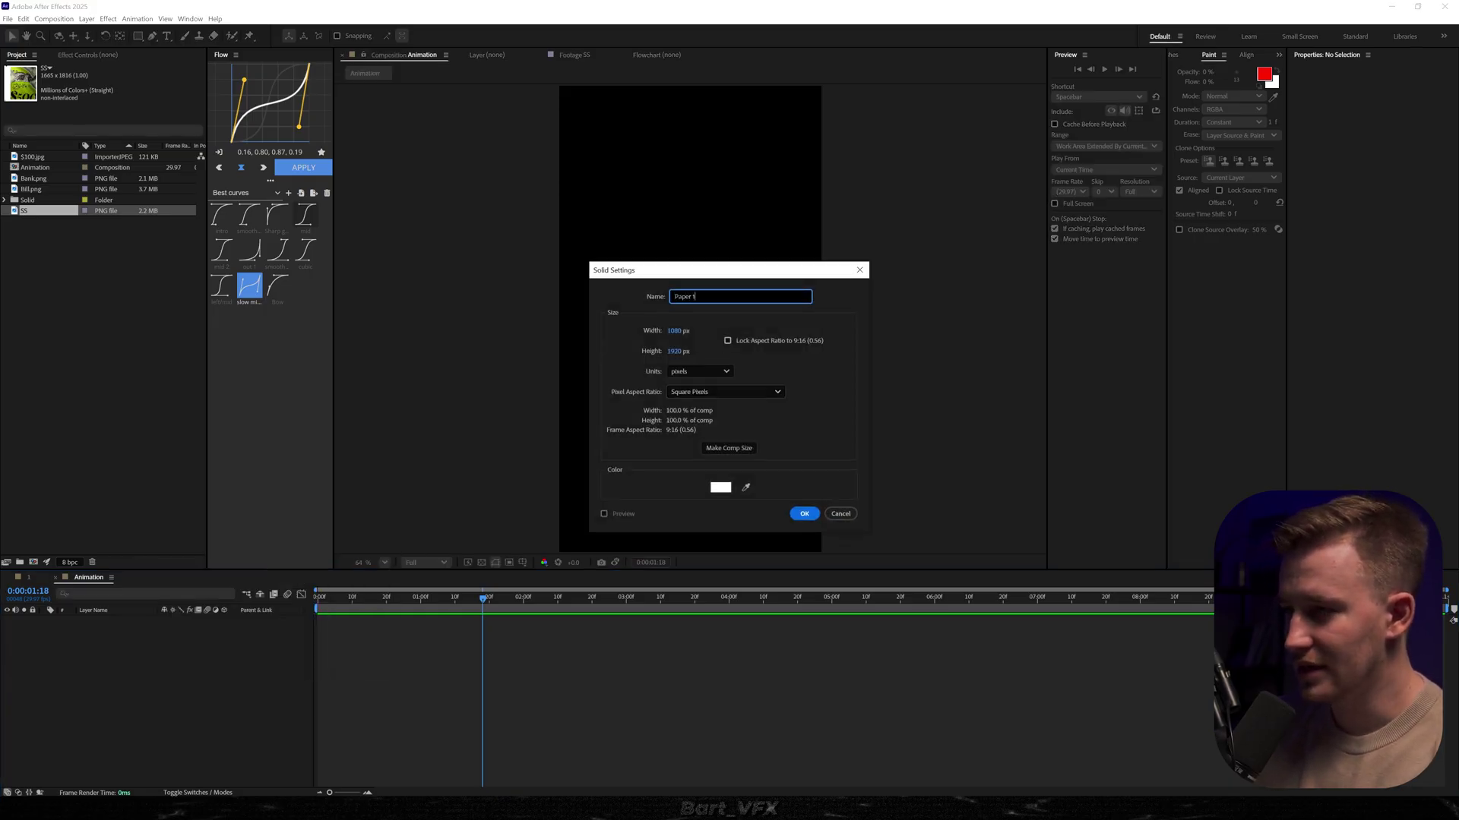
key(Return)
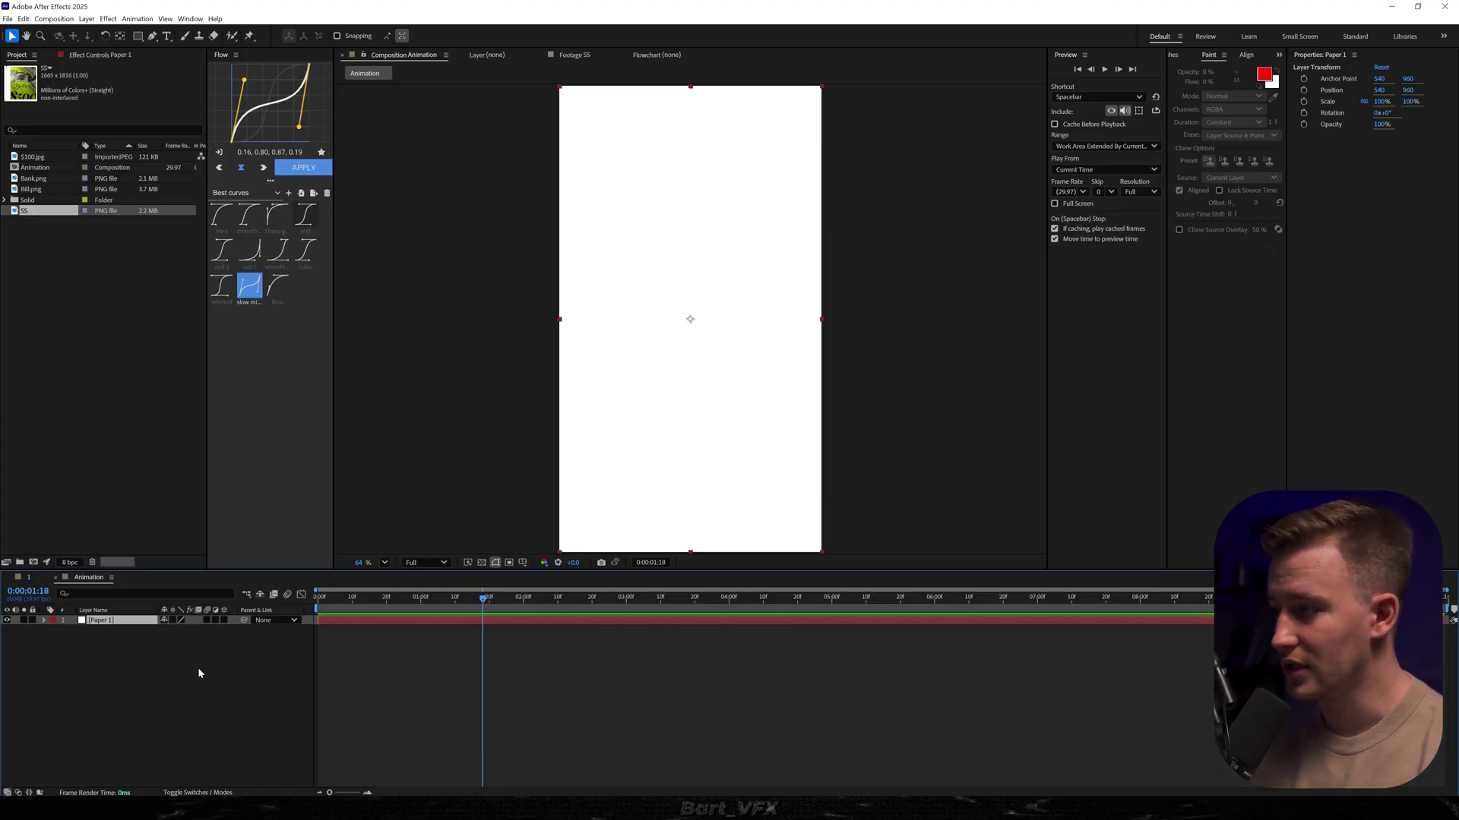
- Draw a closed Pen mask on Paper 1 around the upper part of the frame, with a jagged horizontal lower edge
click(151, 36)
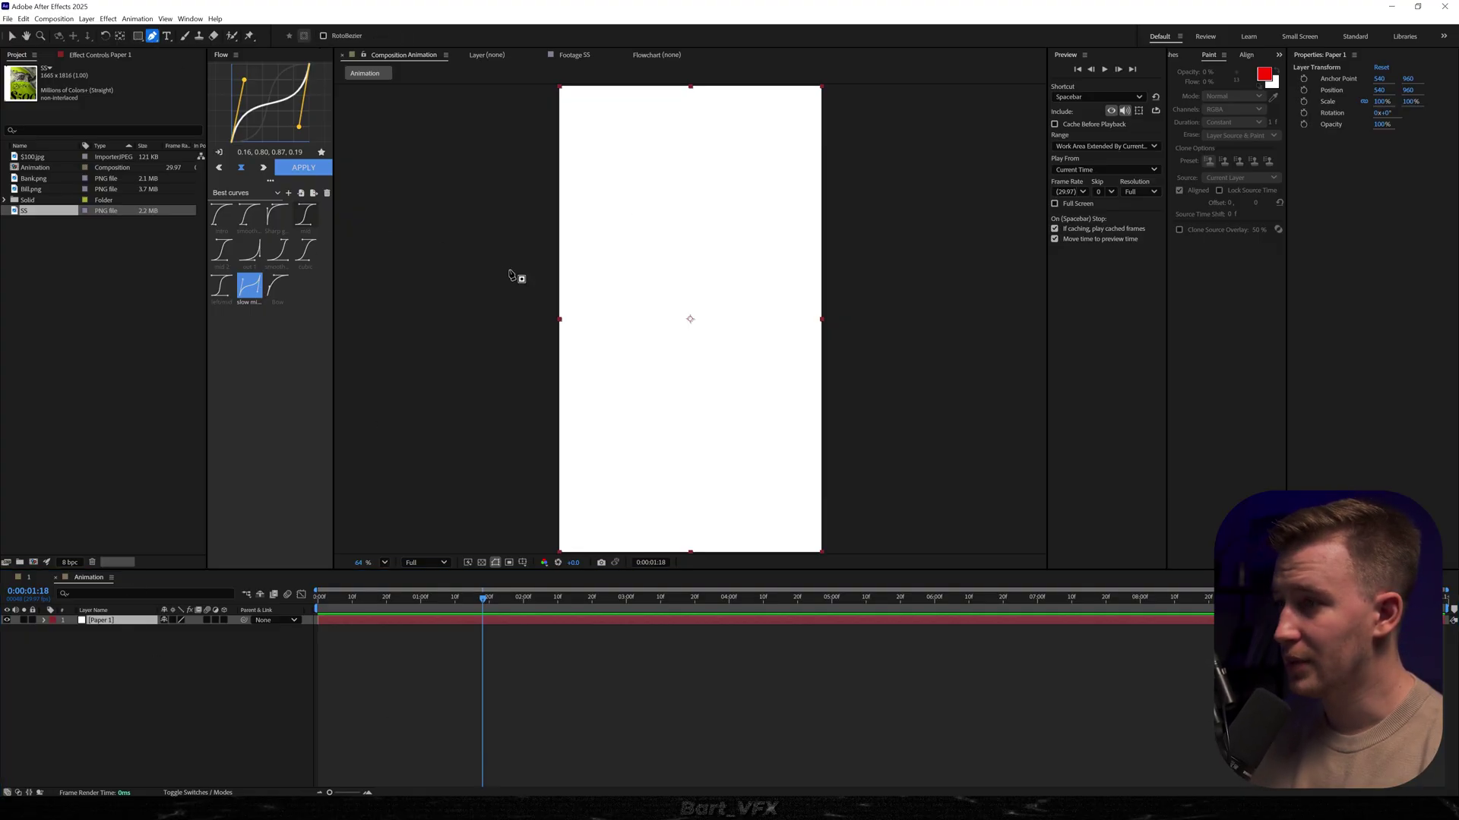
click(541, 266)
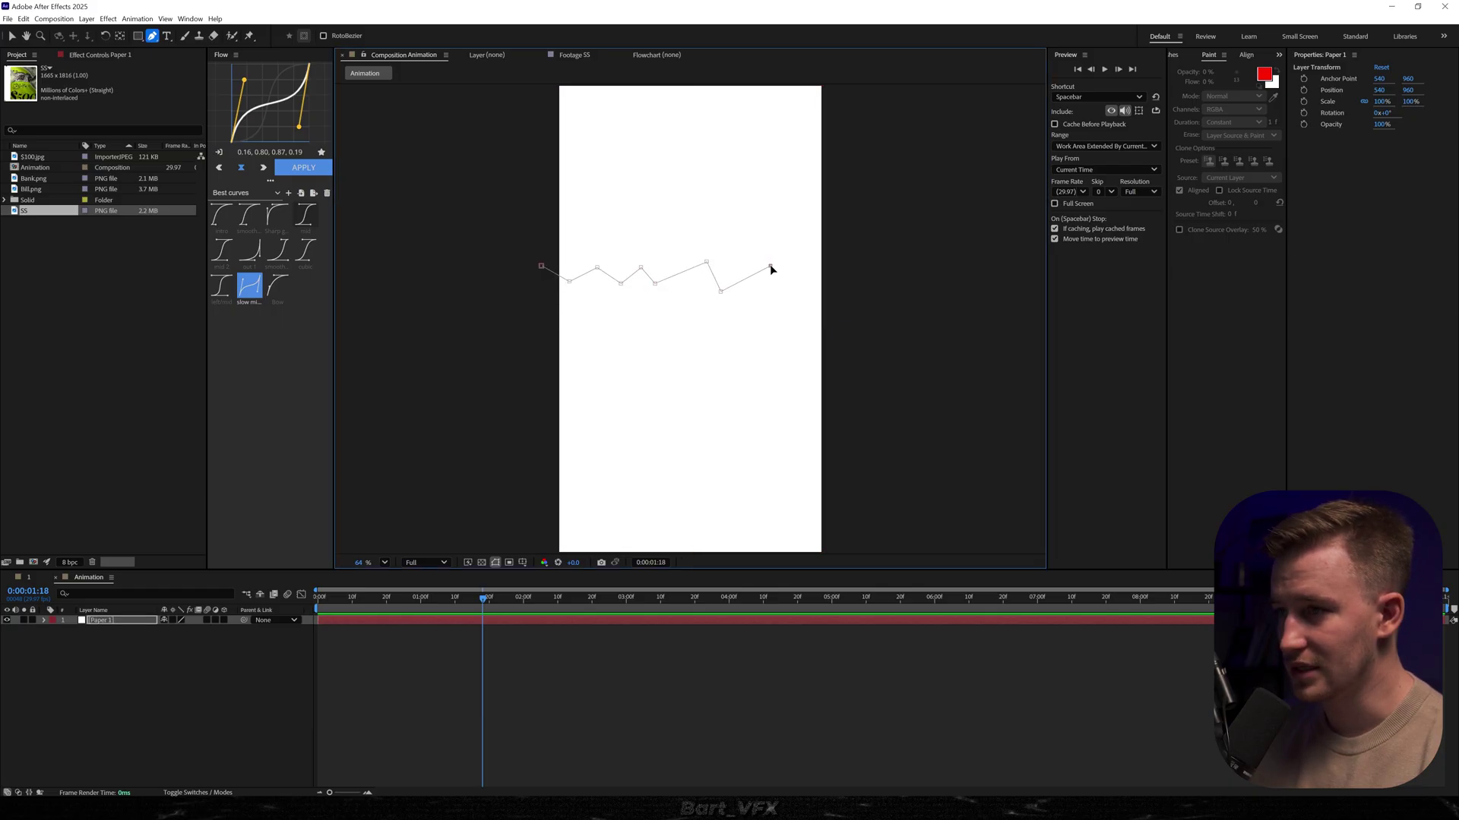
click(786, 290)
click(892, 124)
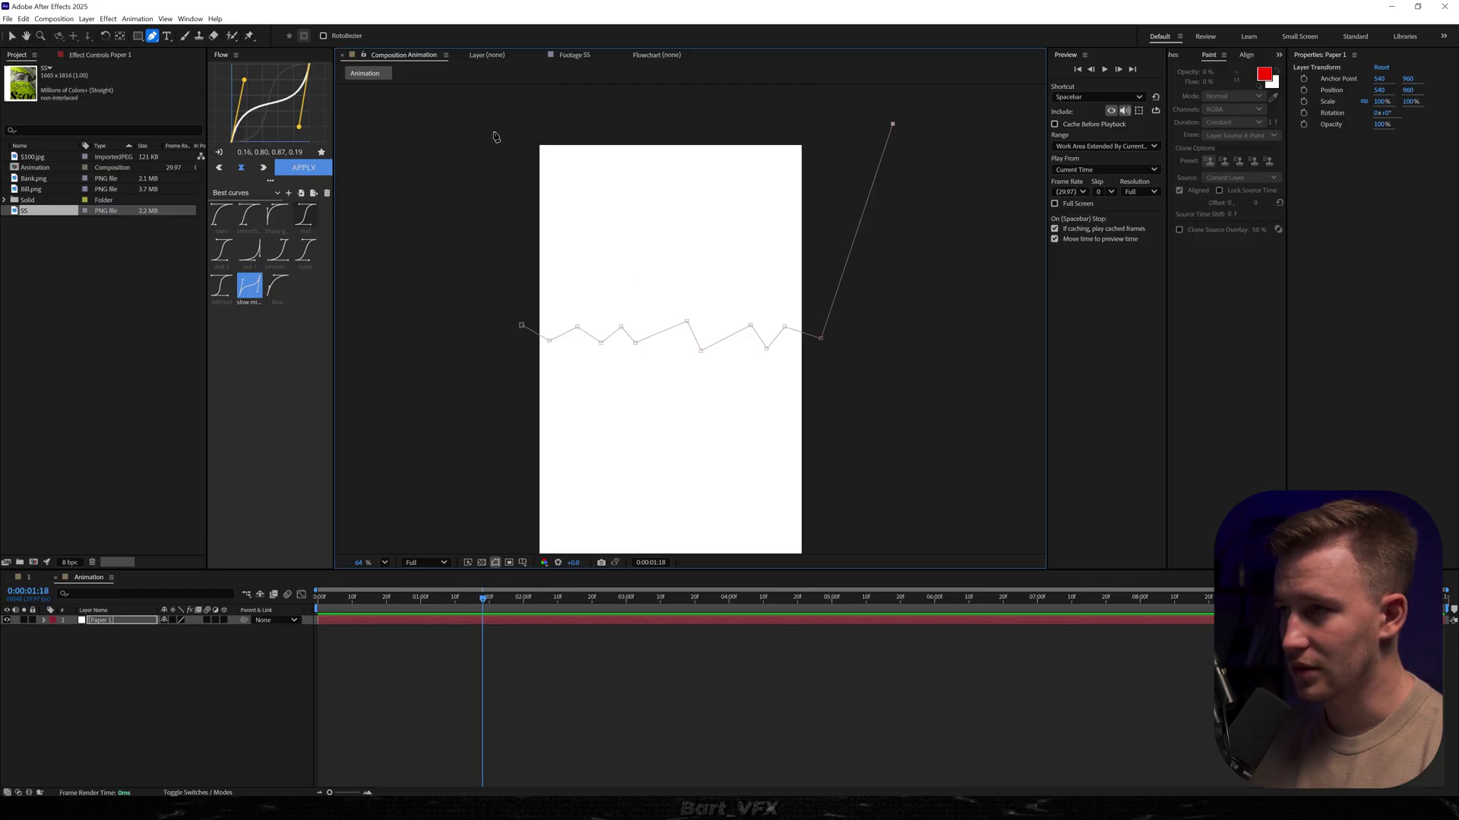
click(494, 131)
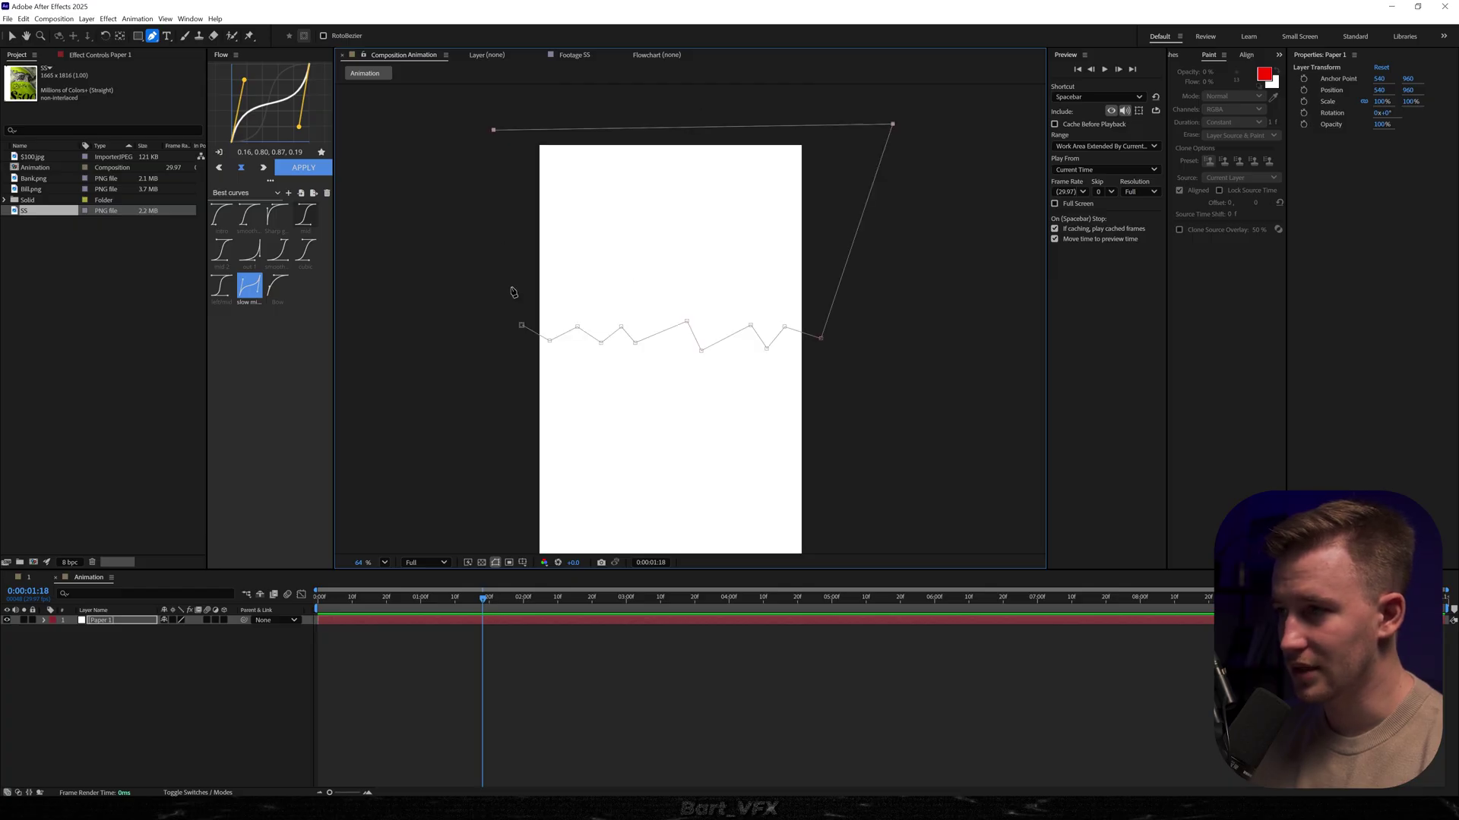
click(521, 325)
- Apply the Roughen Edges effect to Paper 1 and set its Border to 60
click(607, 681)
click(99, 620)
key(ctrl+space)
text(roughen)
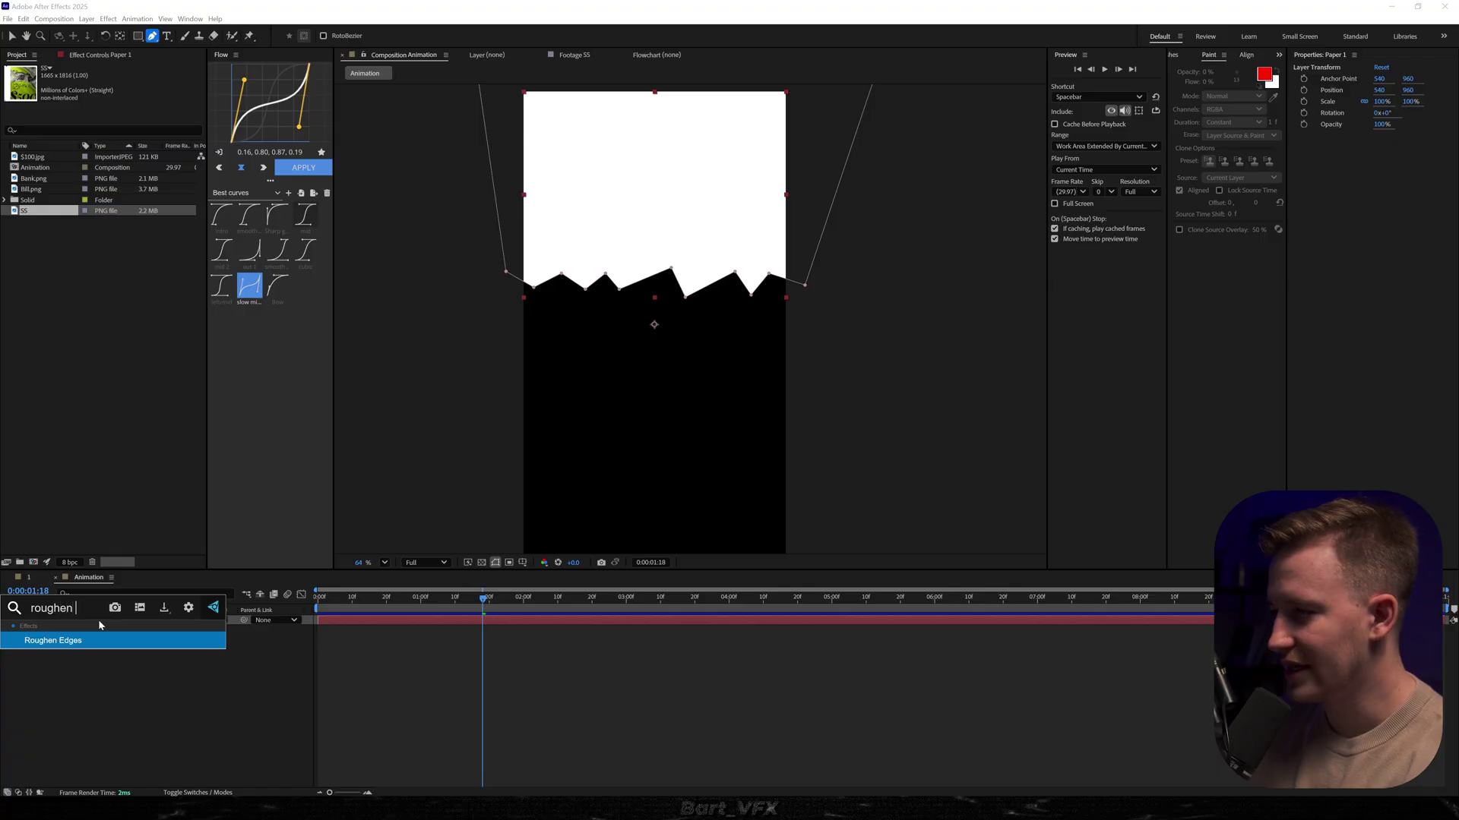
key(Return)
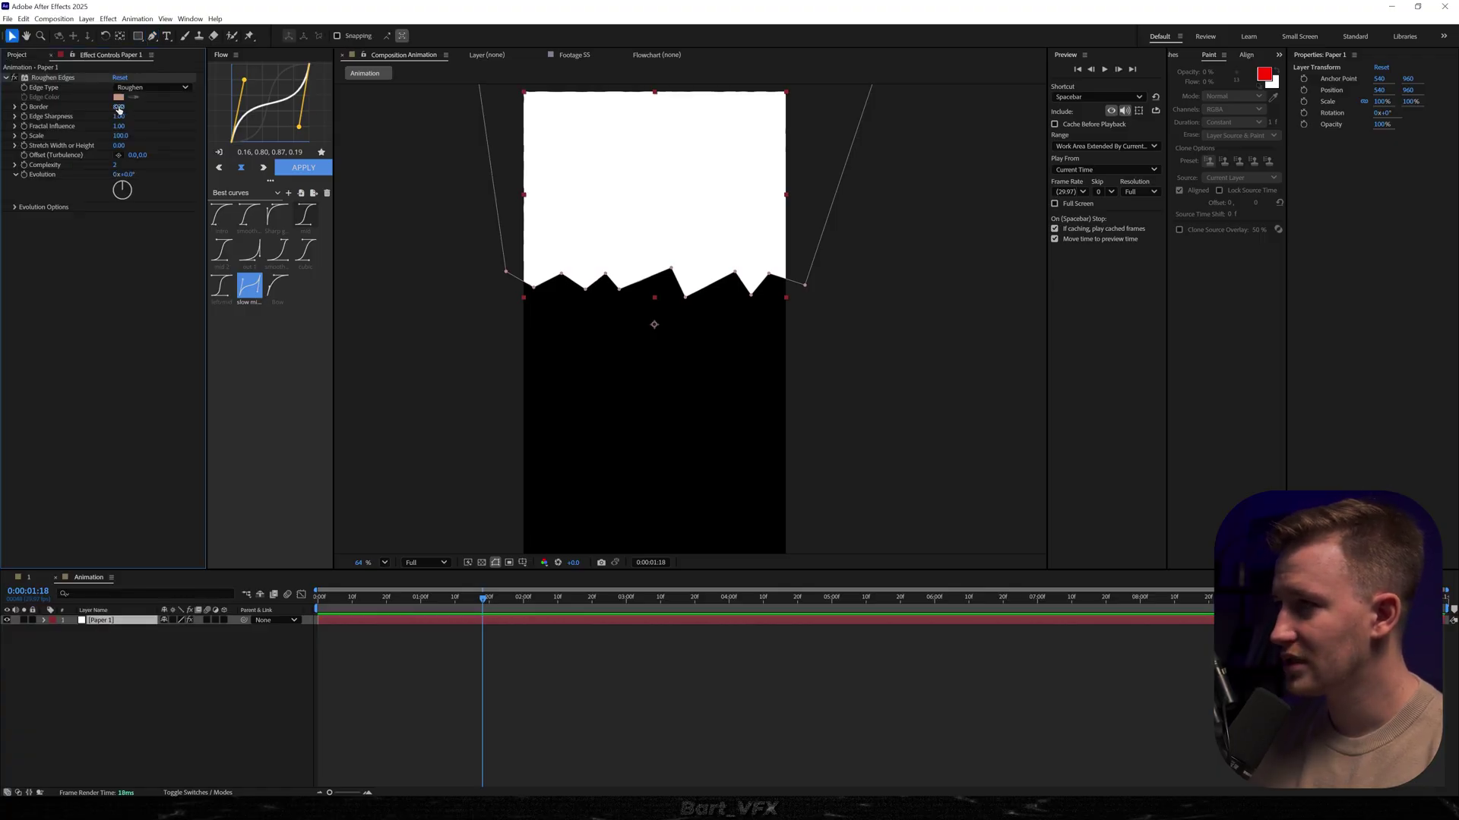
key(Return)
scroll(668, 194, up, 3)
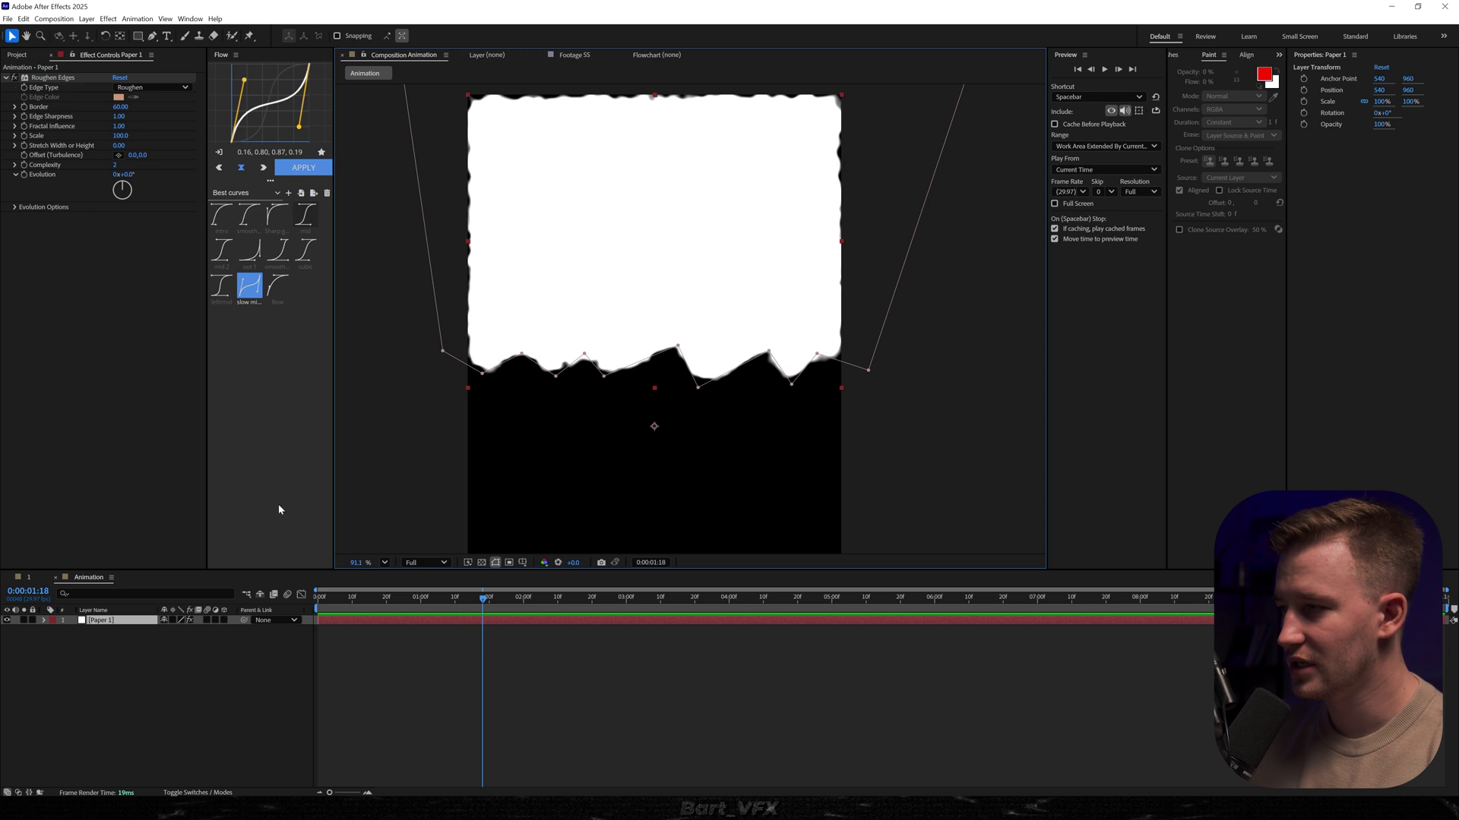
- Scale Paper 1 up to 119.2% so its roughened outer sides fall outside the frame
click(128, 620)
key(s)
drag(174, 630, 188, 630)
- Set the Roughen Edges Complexity on Paper 1 to 10 and inspect the torn edge
drag(116, 165, 123, 168)
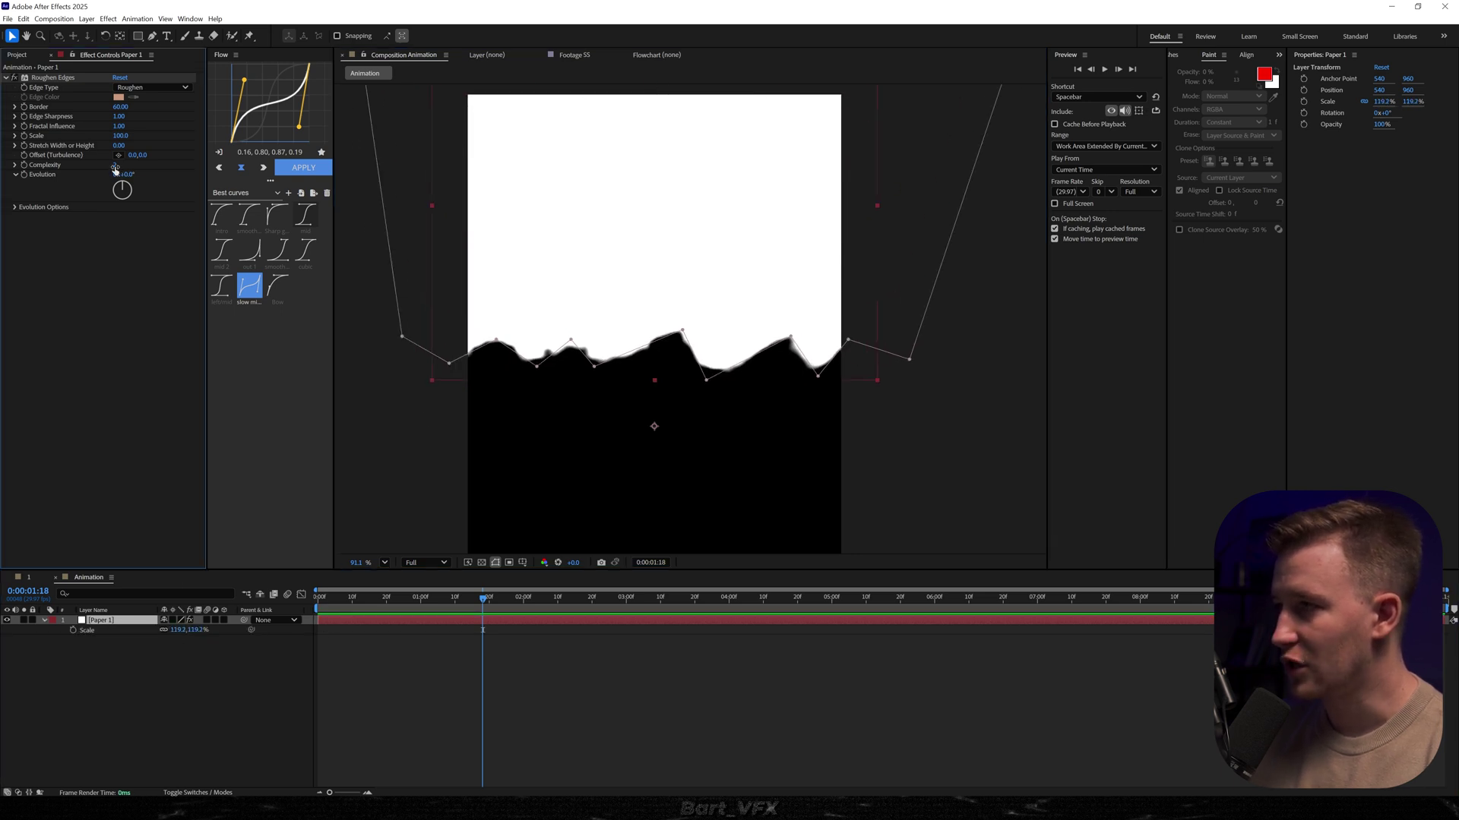
drag(115, 168, 160, 164)
scroll(697, 377, up, 2)
click(697, 377)
drag(693, 307, 667, 359)
click(609, 505)
drag(711, 404, 697, 405)
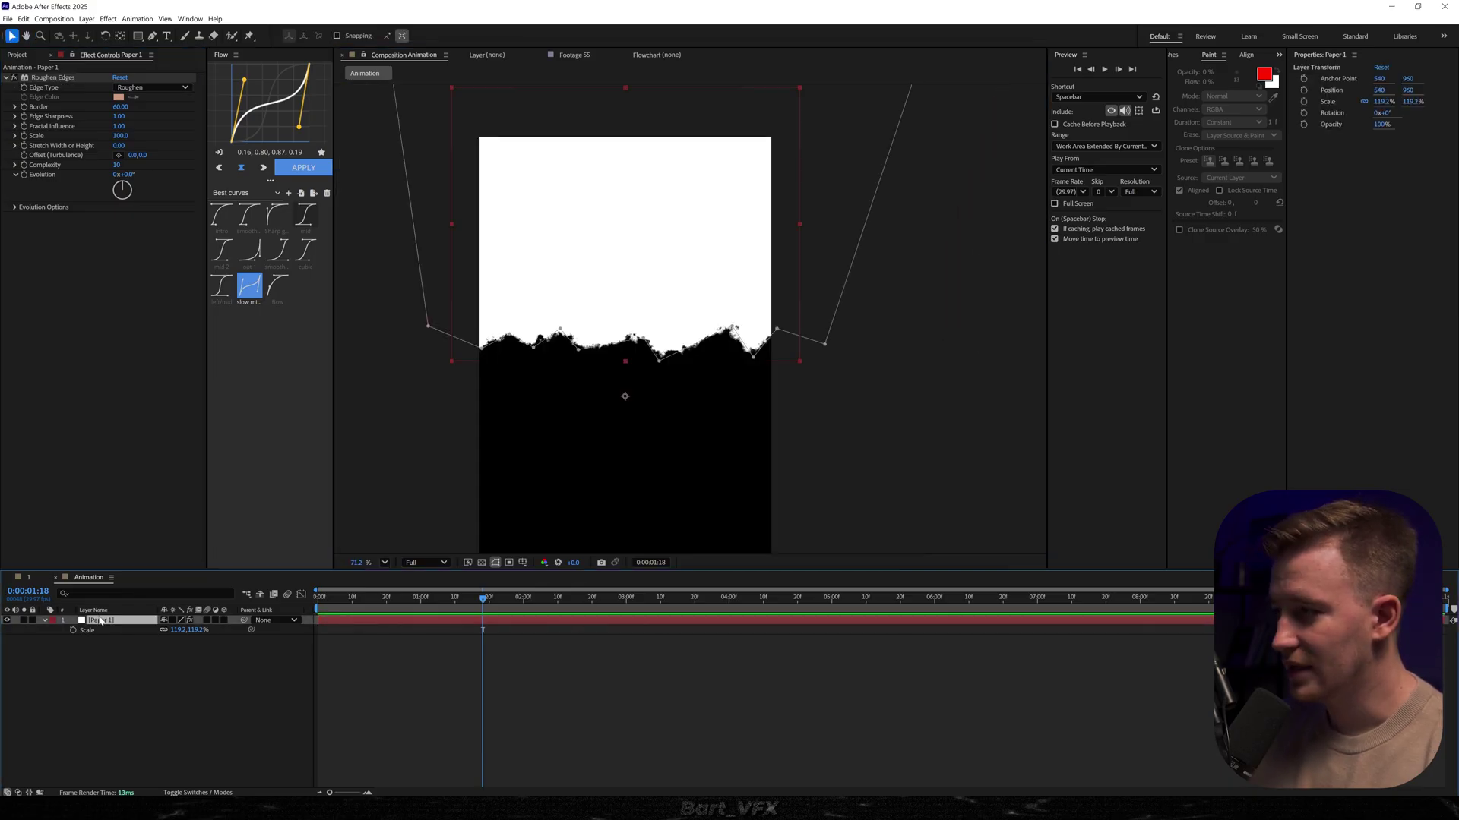
- Duplicate the Paper 1 layer and rename the copy "Paper 2"
key(ctrl+d)
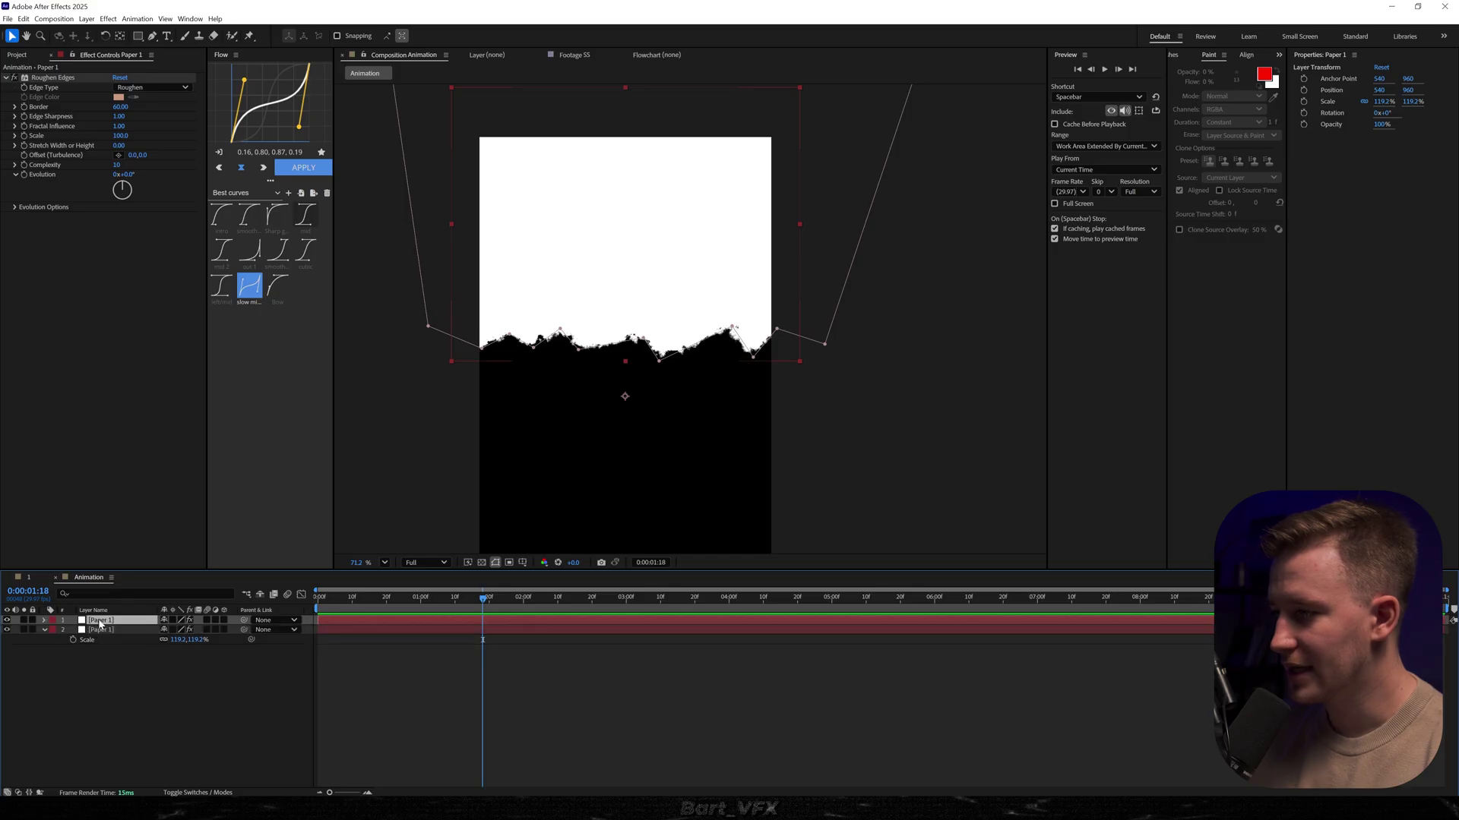
key(Return)
text(Paper 2)
key(Return)
- Rotate Paper 2 by 180° so it forms the lower half of the torn paper
key(r)
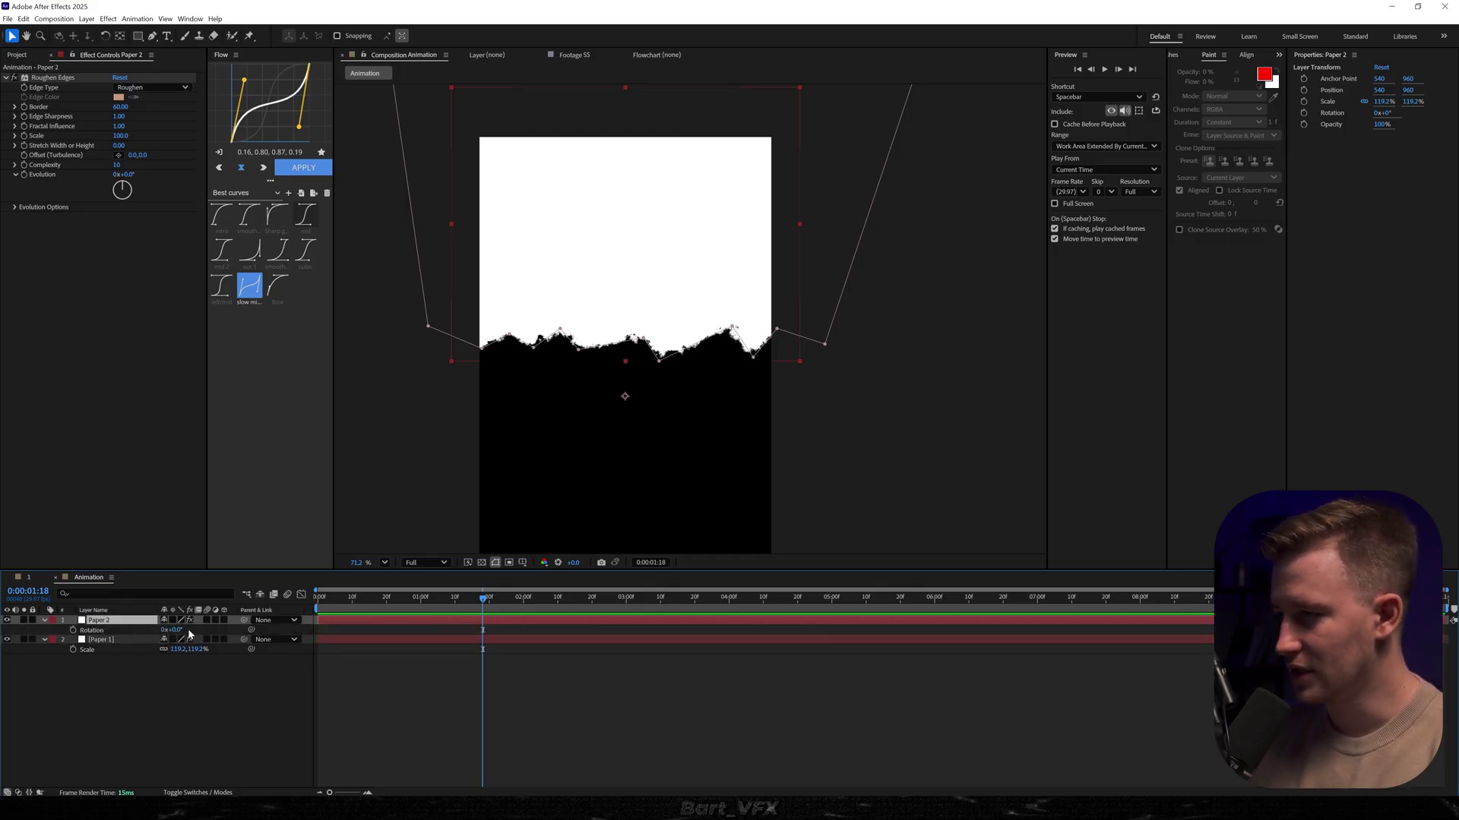
click(90, 636)
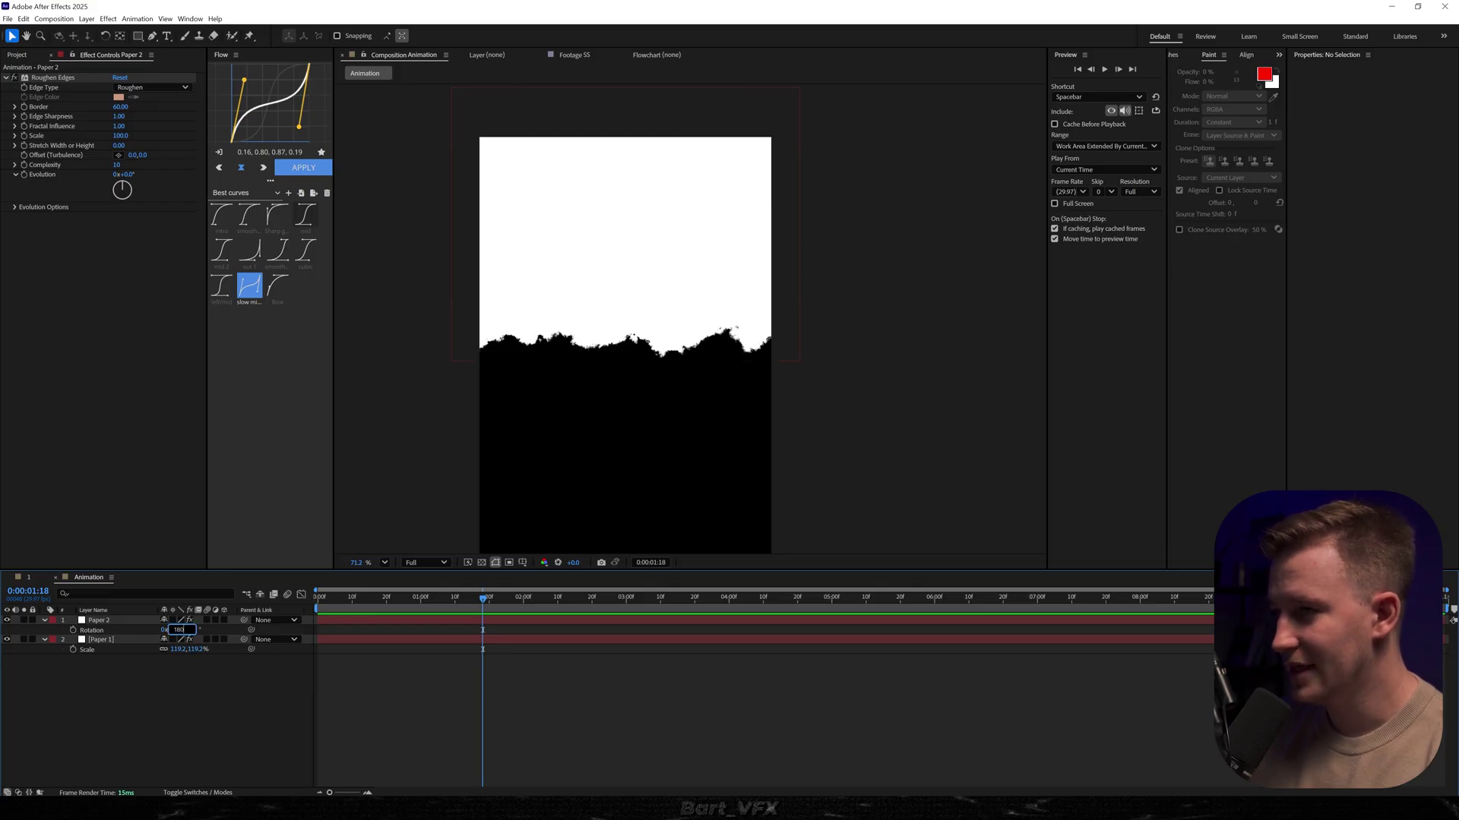
key(Return)
drag(734, 420, 716, 293)
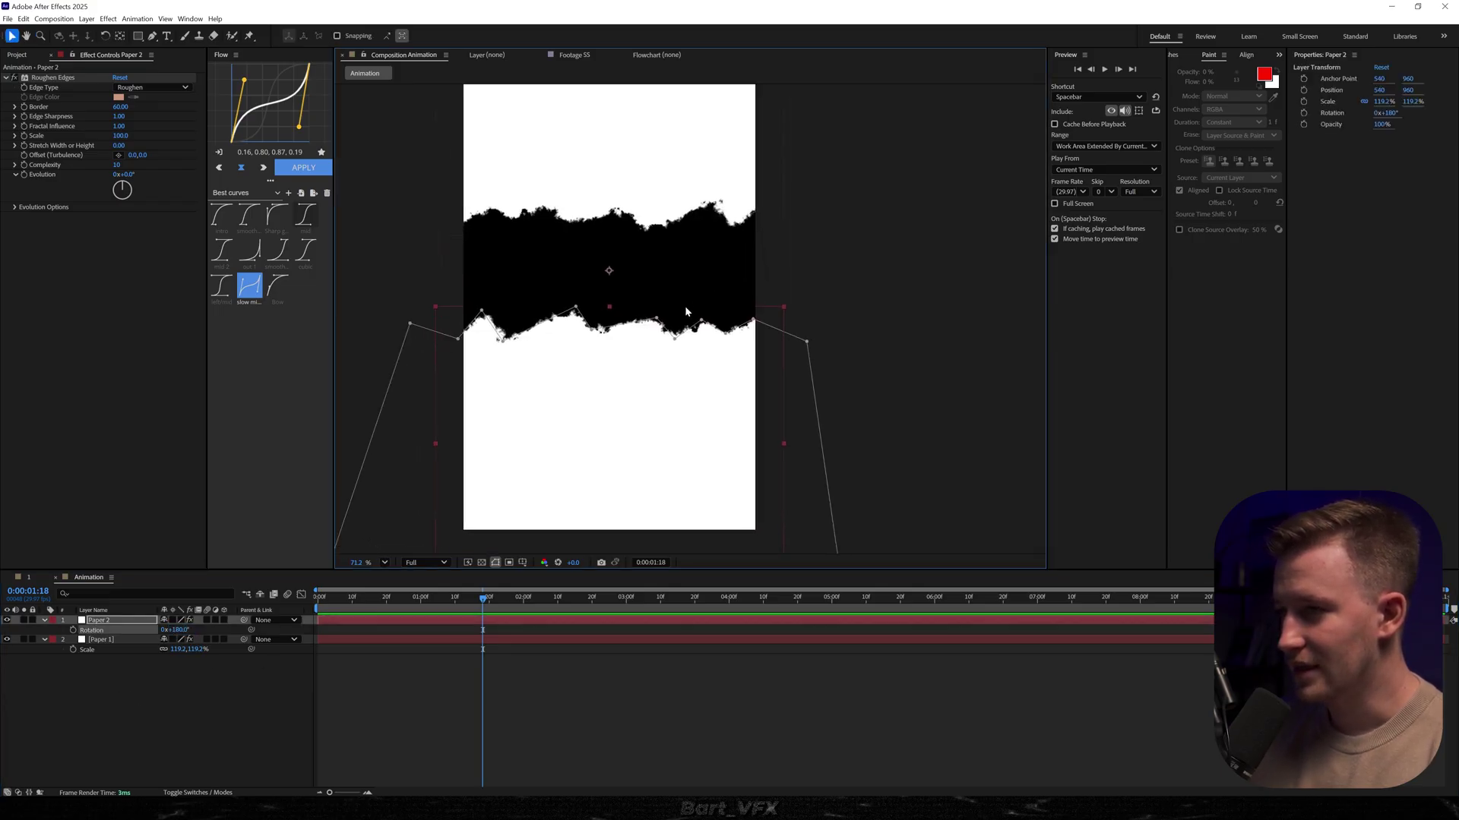
- Move Paper 2's mask upward to narrow the gap between the torn edges, and adjust individual mask points along its edge
double_click(411, 325)
drag(579, 306, 580, 224)
double_click(515, 321)
click(521, 266)
drag(504, 272, 573, 260)
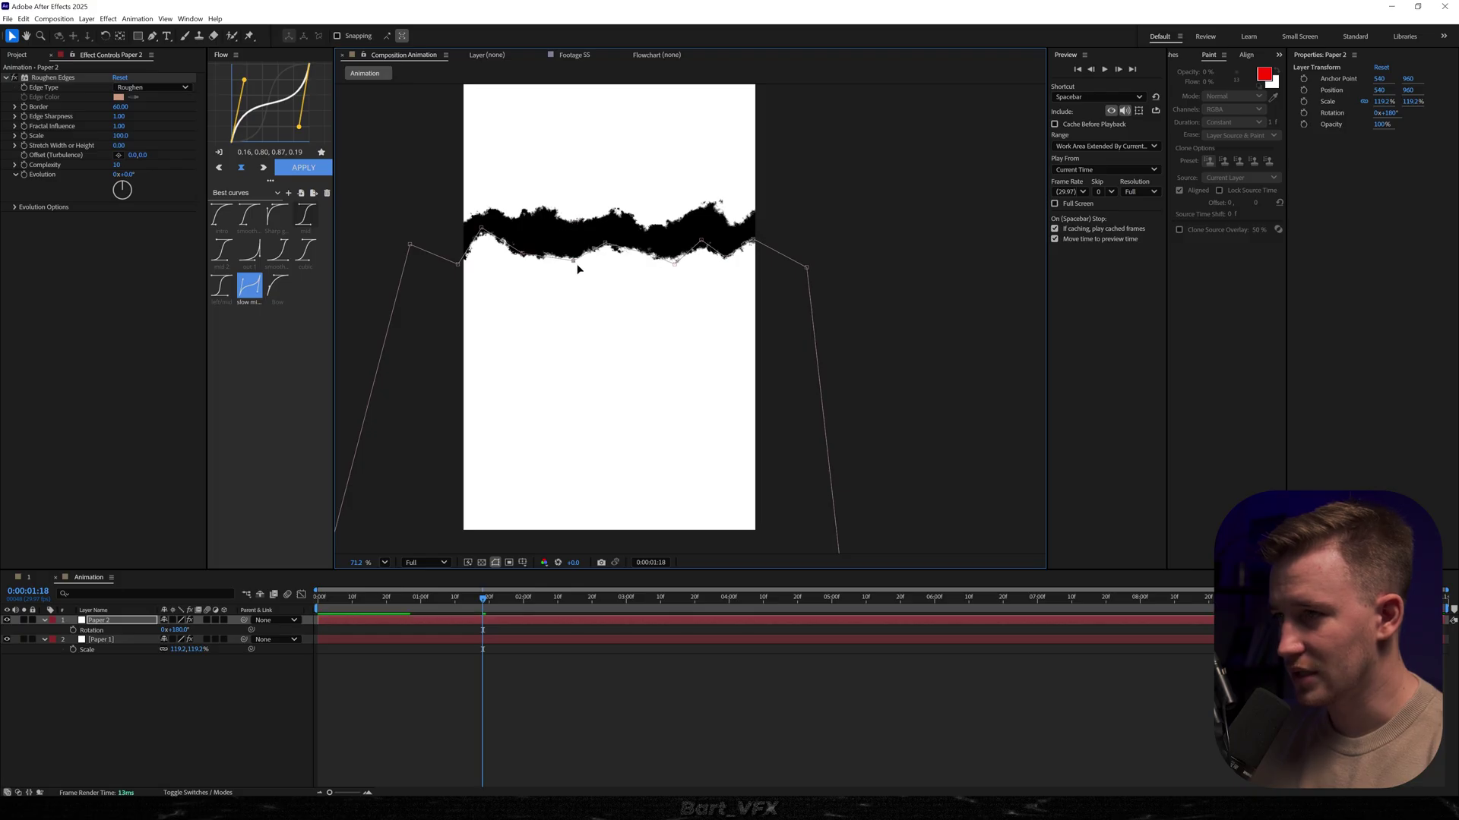
drag(481, 228, 483, 244)
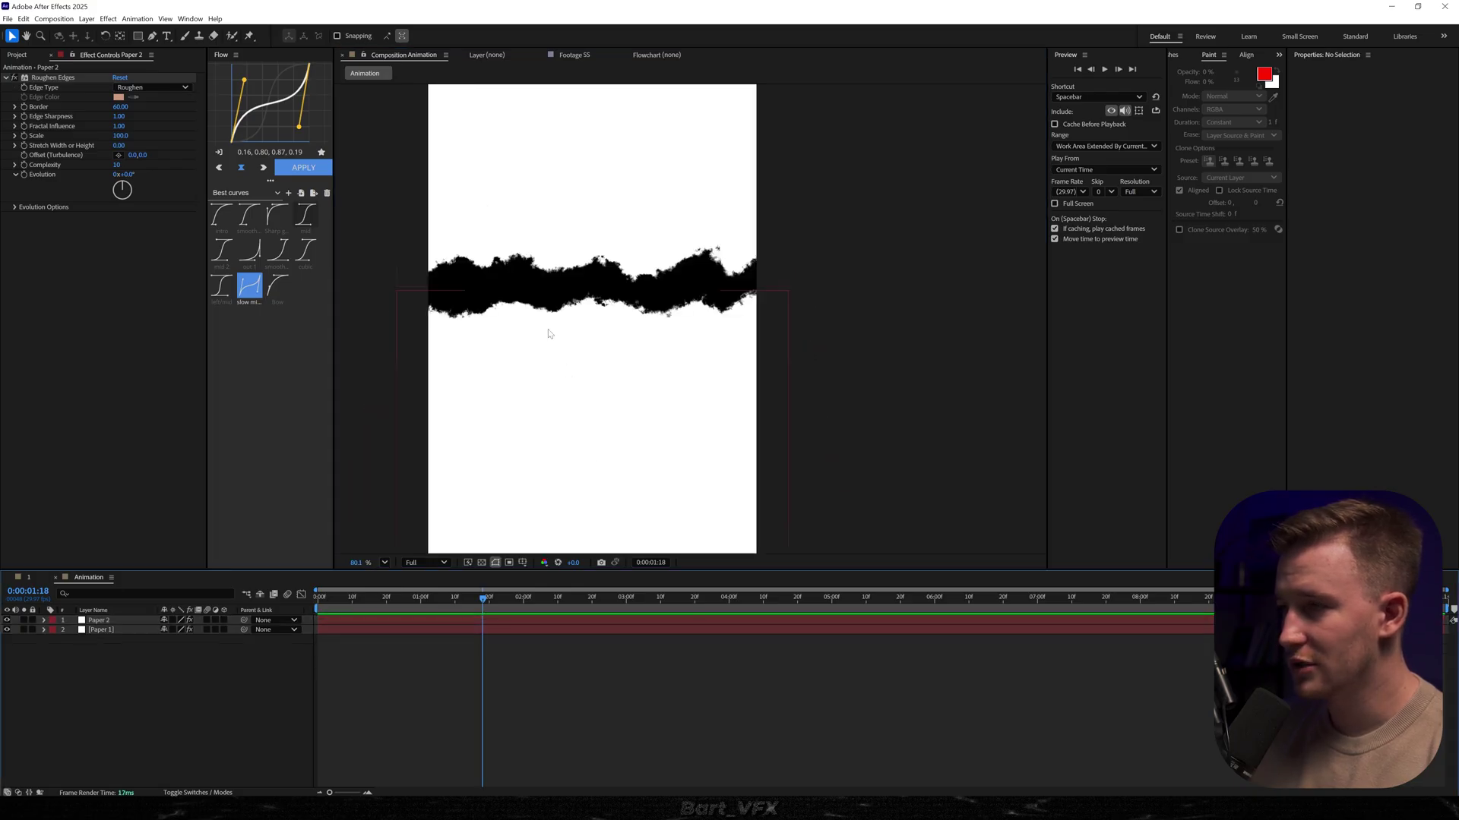
- Add a "$100" text layer centred just below the tear and parent it to Paper 2
click(167, 36)
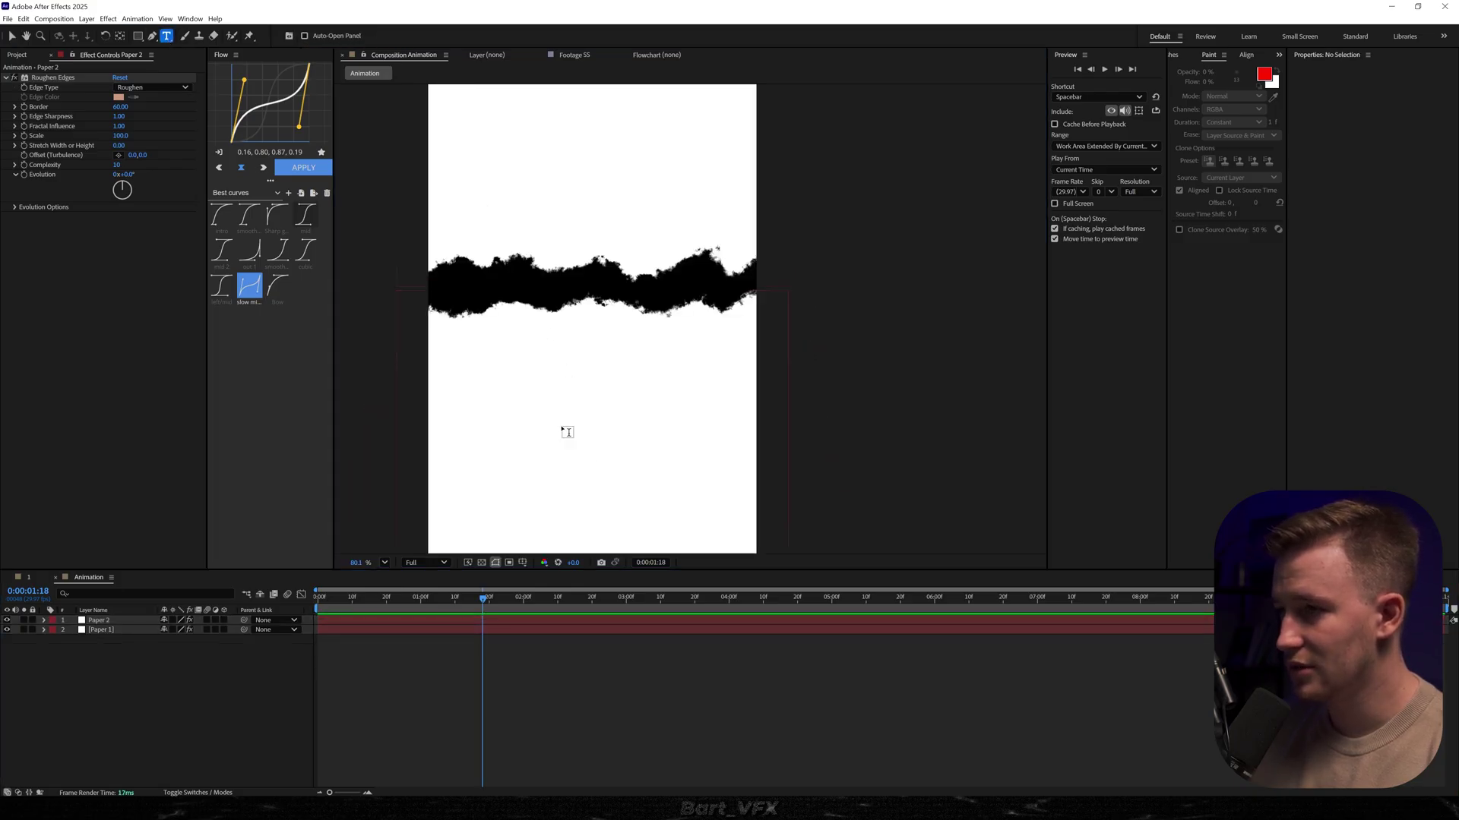
click(536, 351)
text($100)
key(Escape)
key(v)
drag(608, 340, 596, 375)
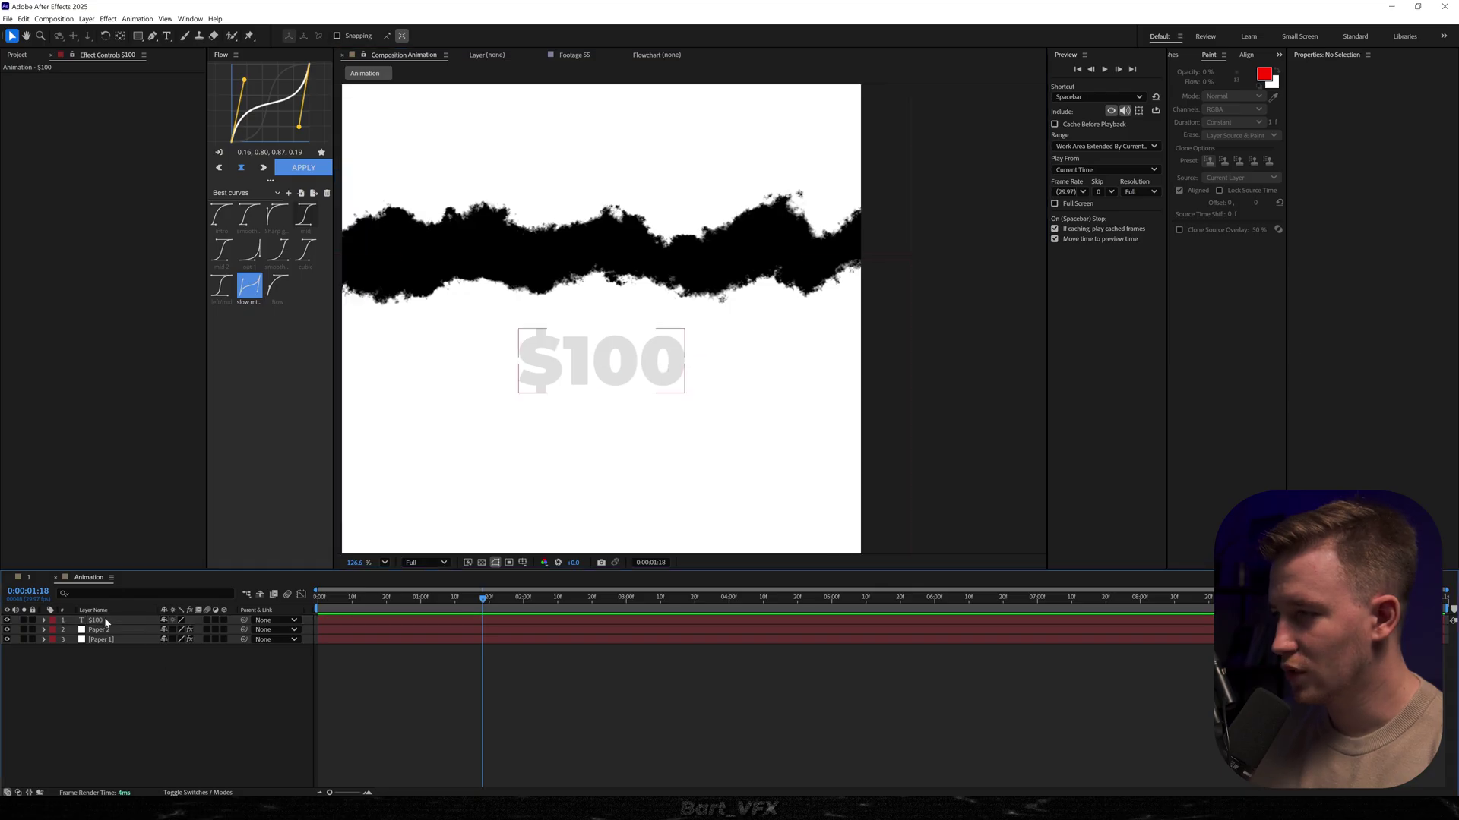
click(106, 620)
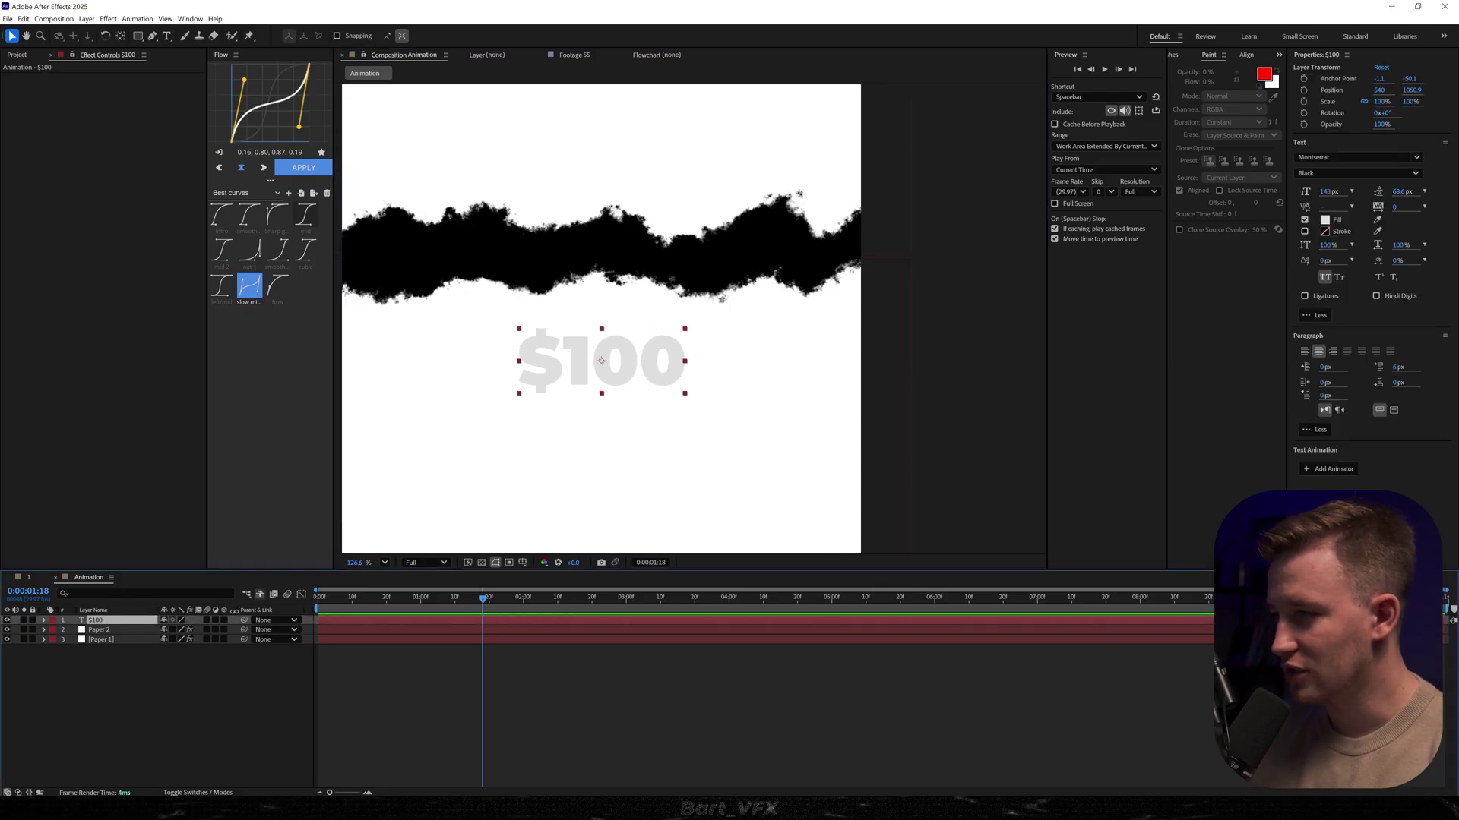
drag(247, 620, 126, 634)
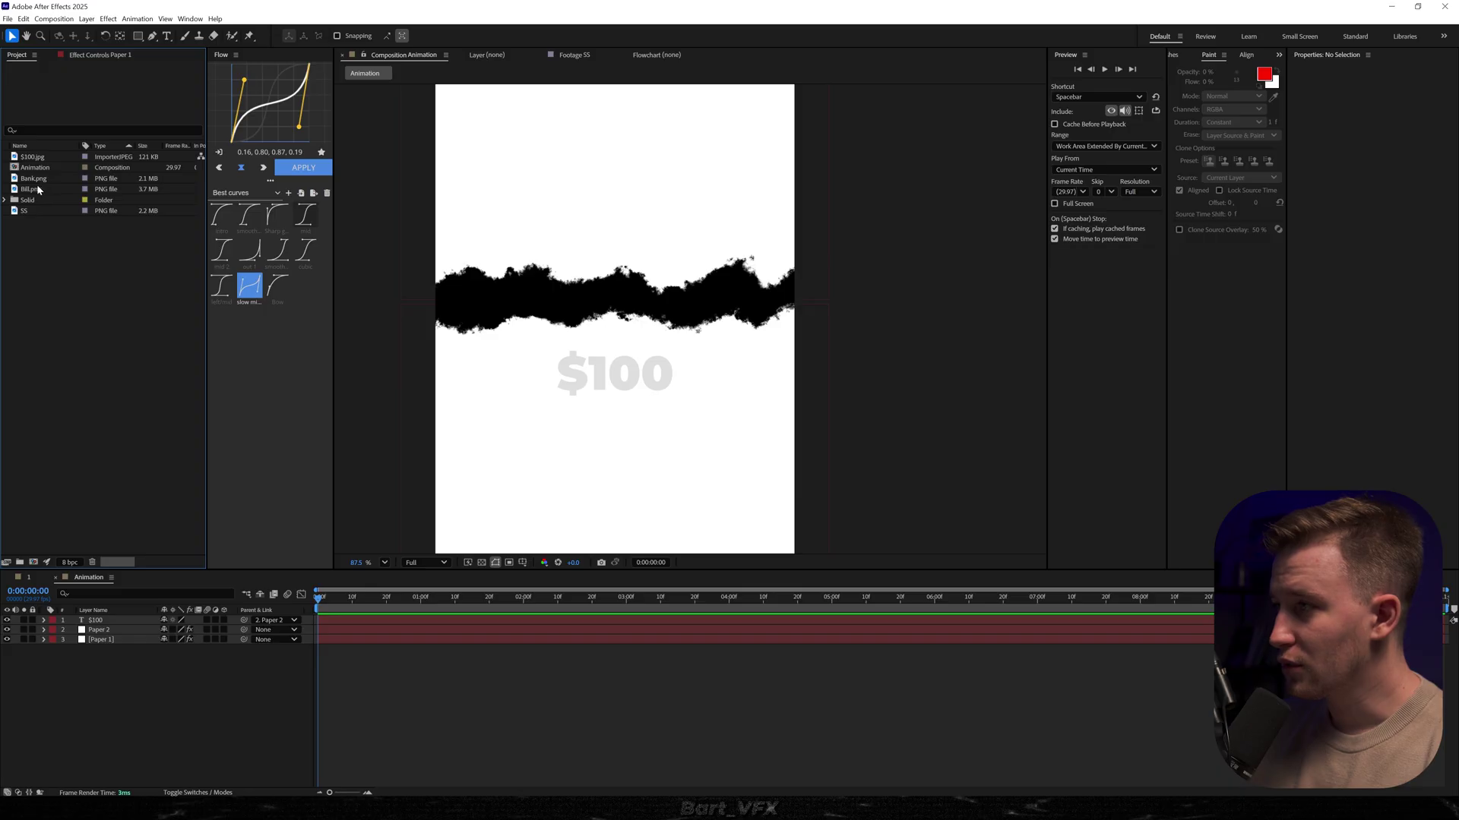
- Place Bill.png in the composition beneath all other layers so it shows through the tear
drag(31, 188, 107, 679)
click(135, 678)
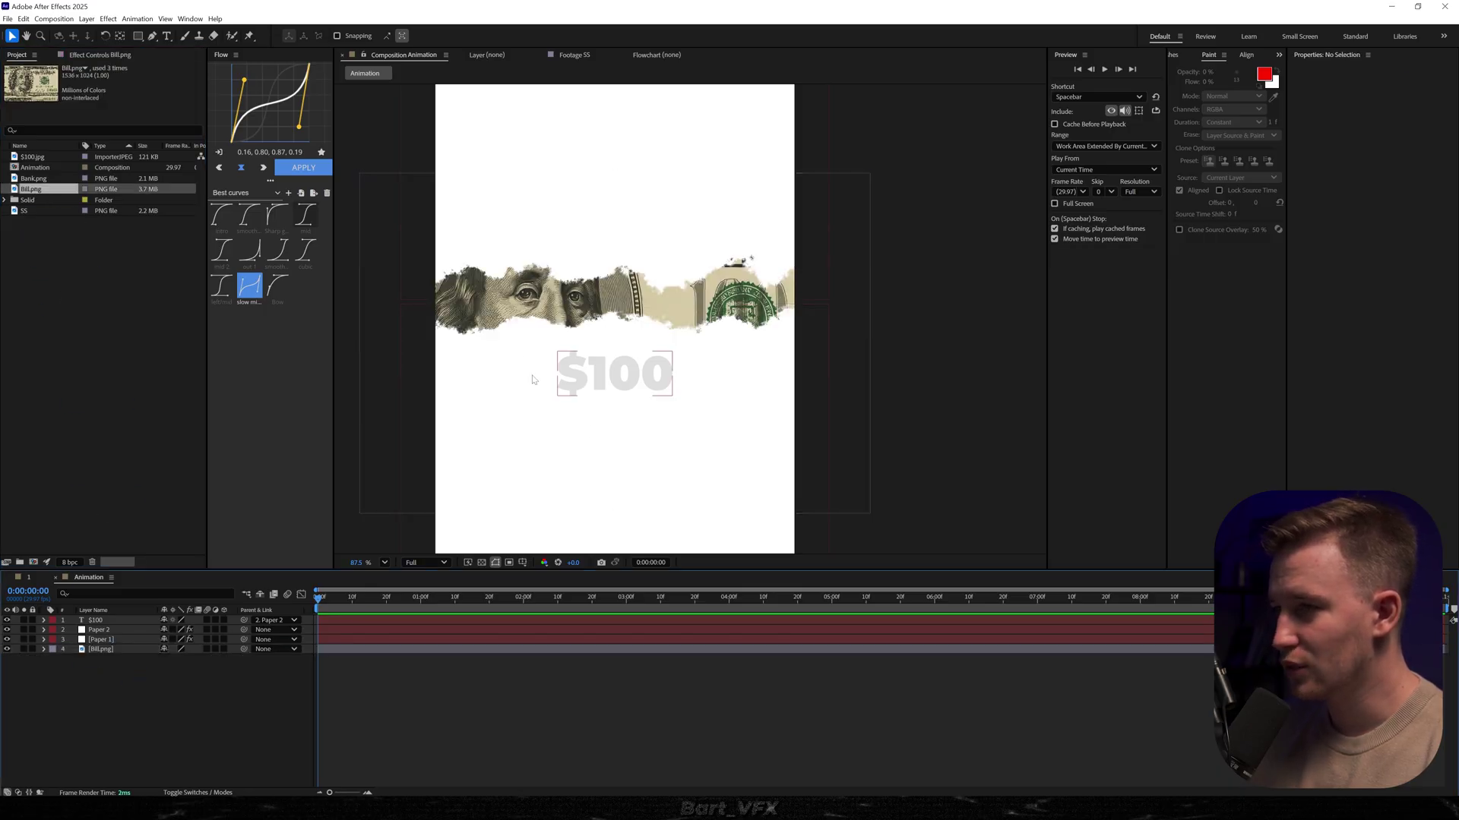
- Add Position keyframes at 0:00 for both paper layers, with Paper 2 at 540, 928 and Paper 1 at 540, 1016
click(102, 641)
shift+click(107, 631)
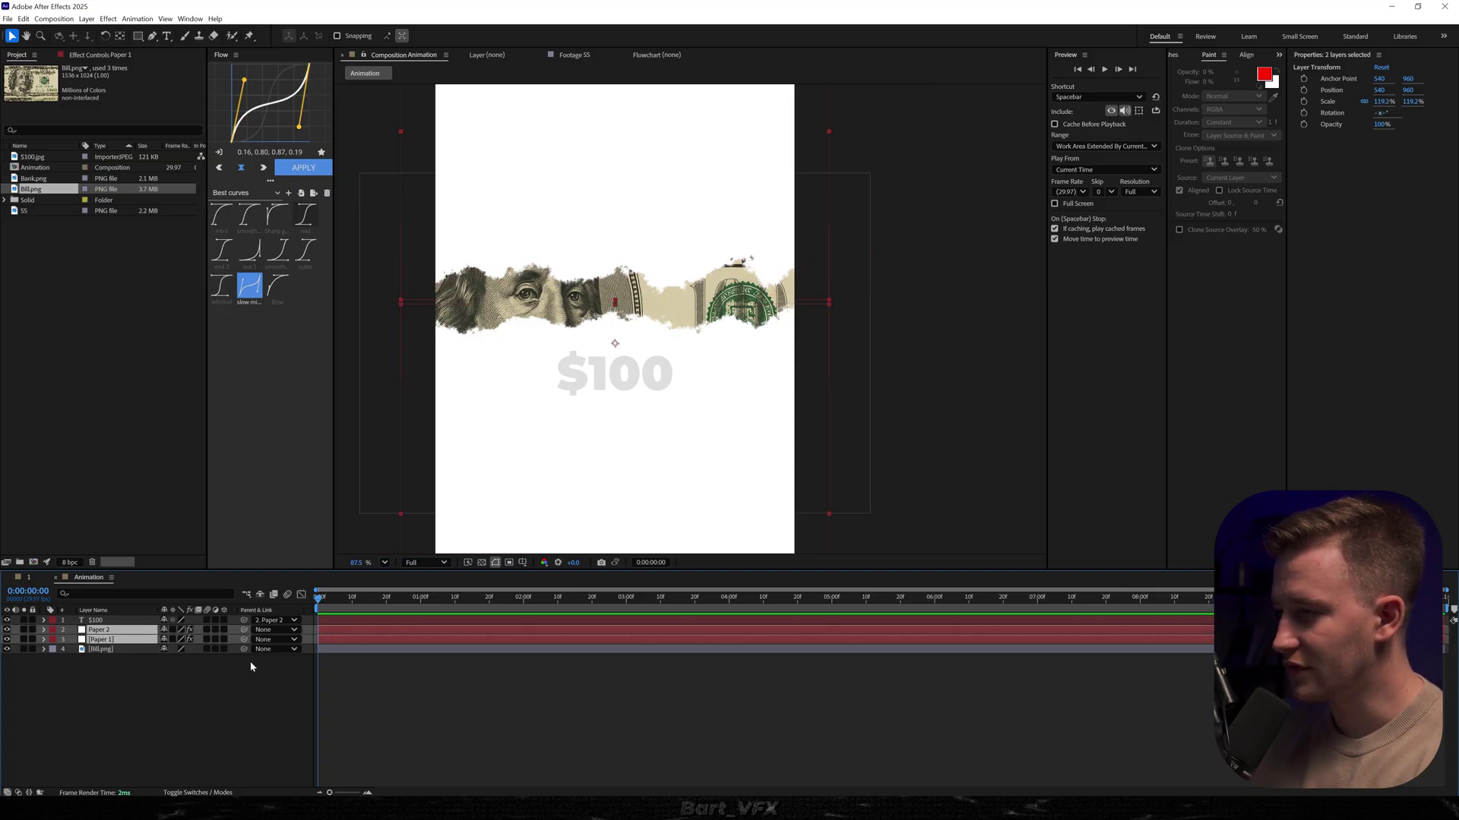
key(alt+shift+p)
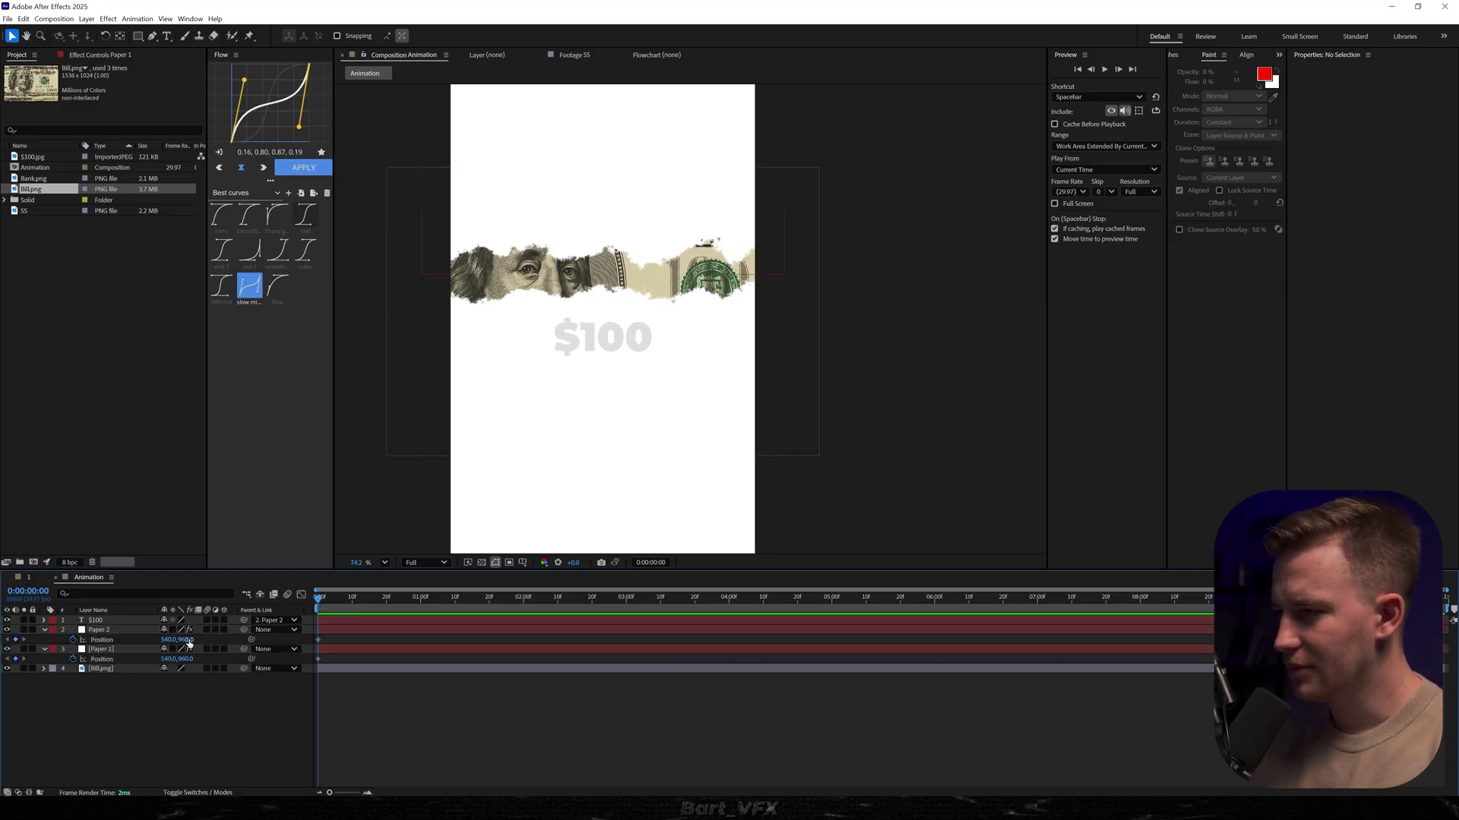
drag(187, 640, 227, 651)
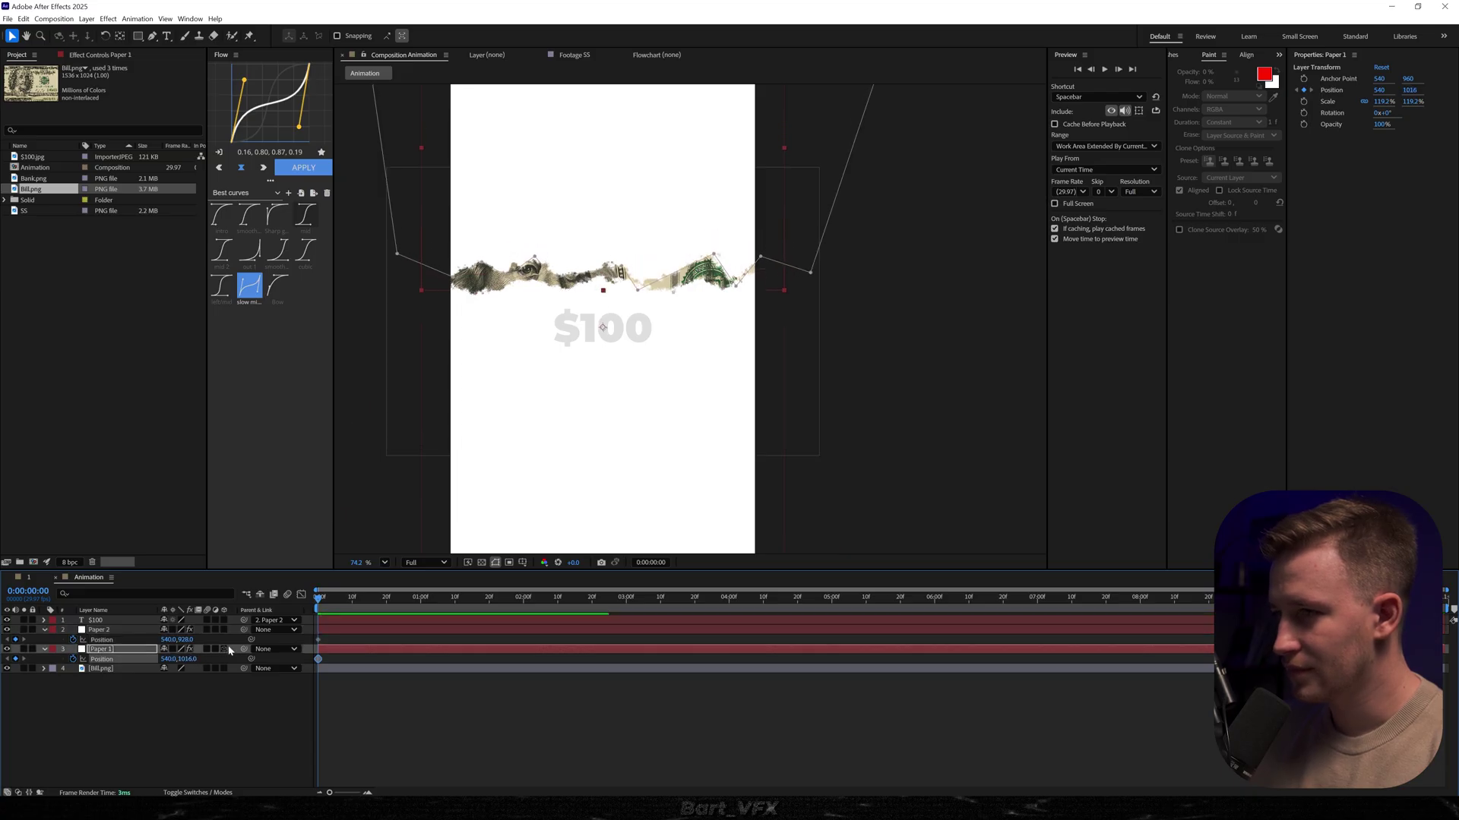
scroll(682, 445, down, 3)
drag(679, 432, 669, 398)
scroll(670, 400, up, 3)
drag(634, 283, 632, 338)
click(448, 516)
- At 0:00:02:22, keyframe the open tear by moving Paper 2 down to Y 994 and Paper 1 up to Y about 911
drag(363, 598, 599, 597)
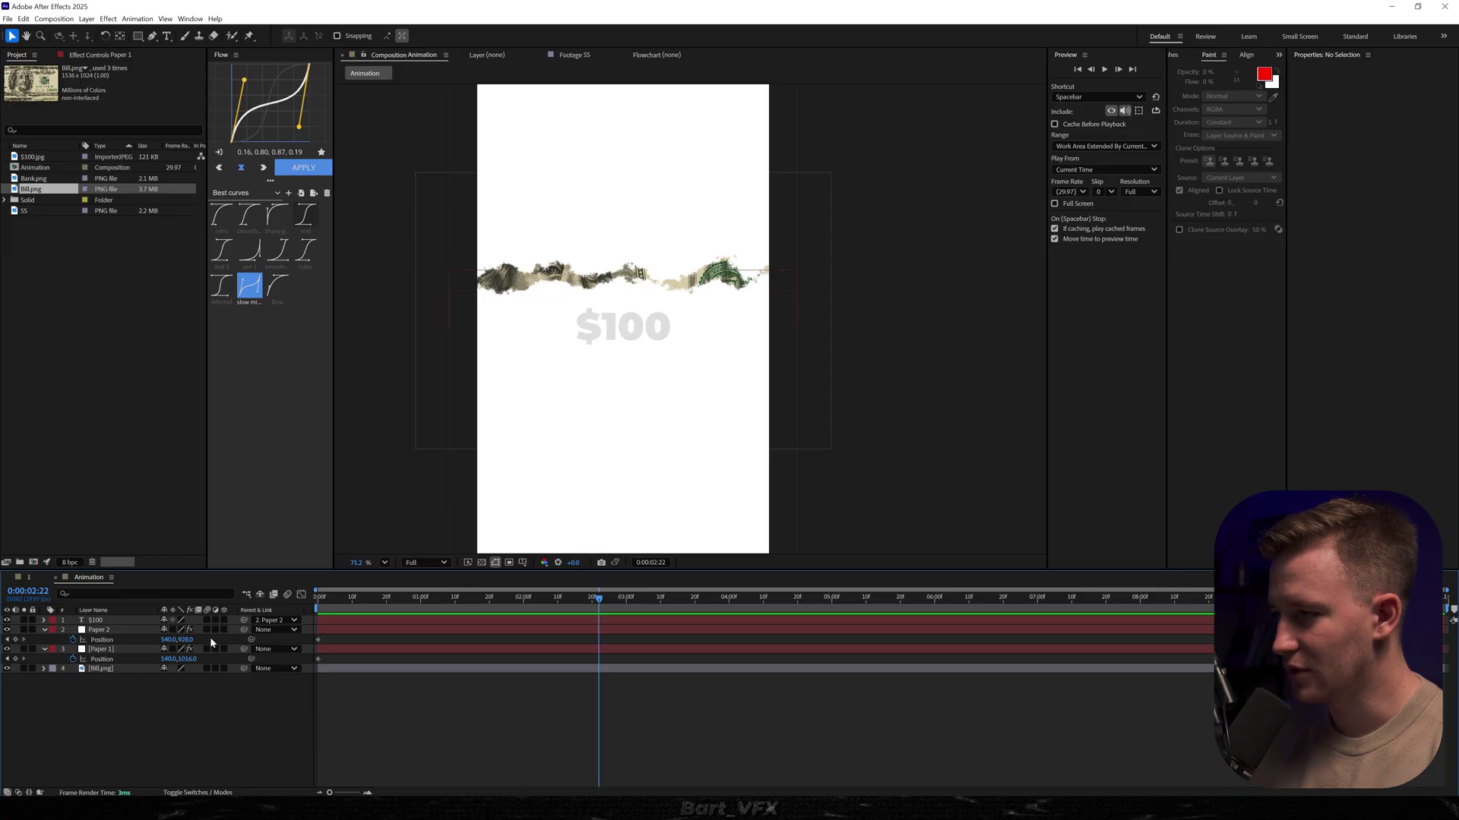
drag(185, 640, 109, 673)
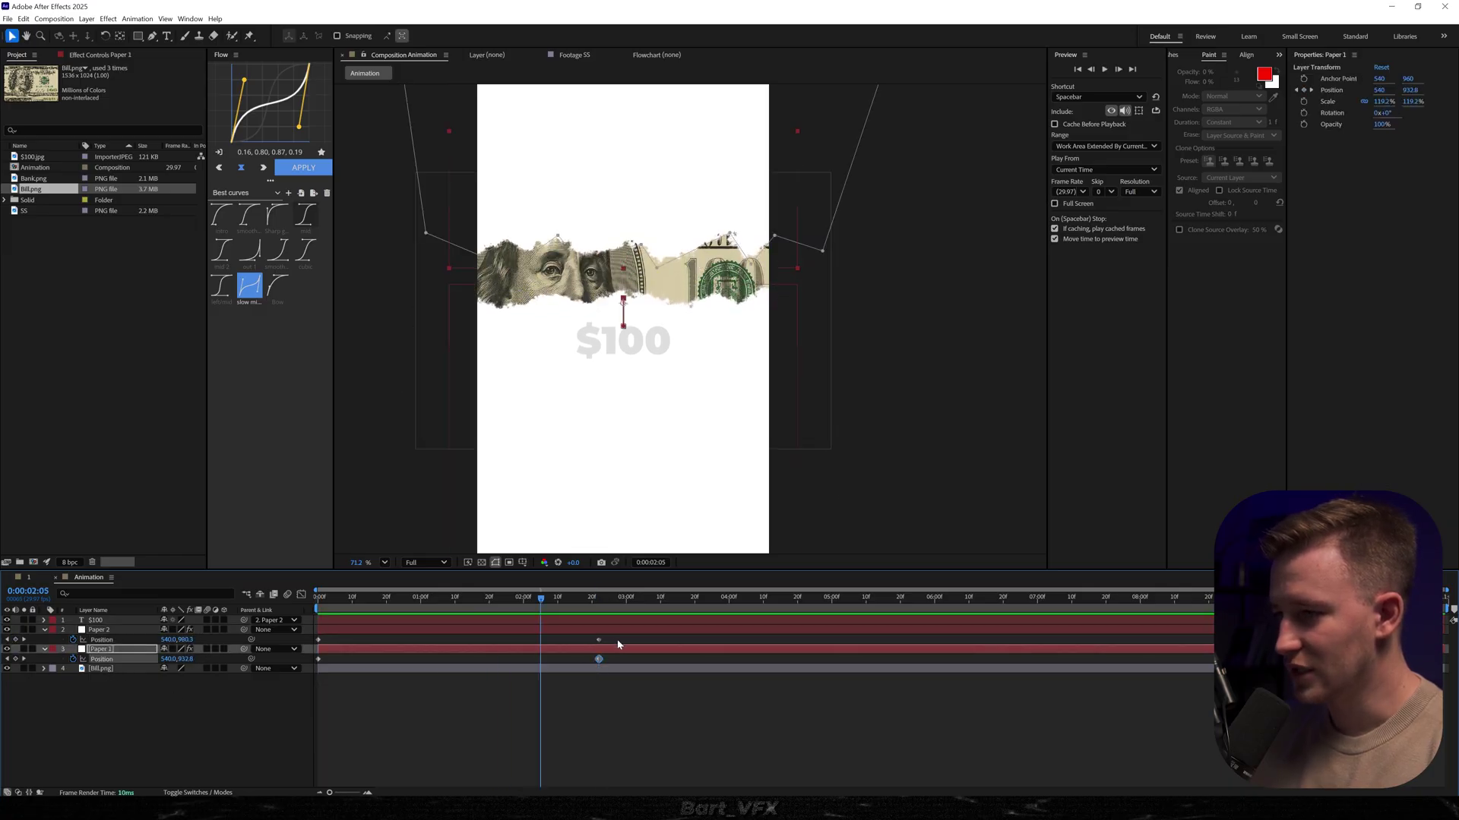
- Apply Easy Ease to all paper Position keyframes and move the end keyframes earlier to about 1:25
drag(618, 645, 251, 658)
key(F9)
drag(602, 645, 545, 651)
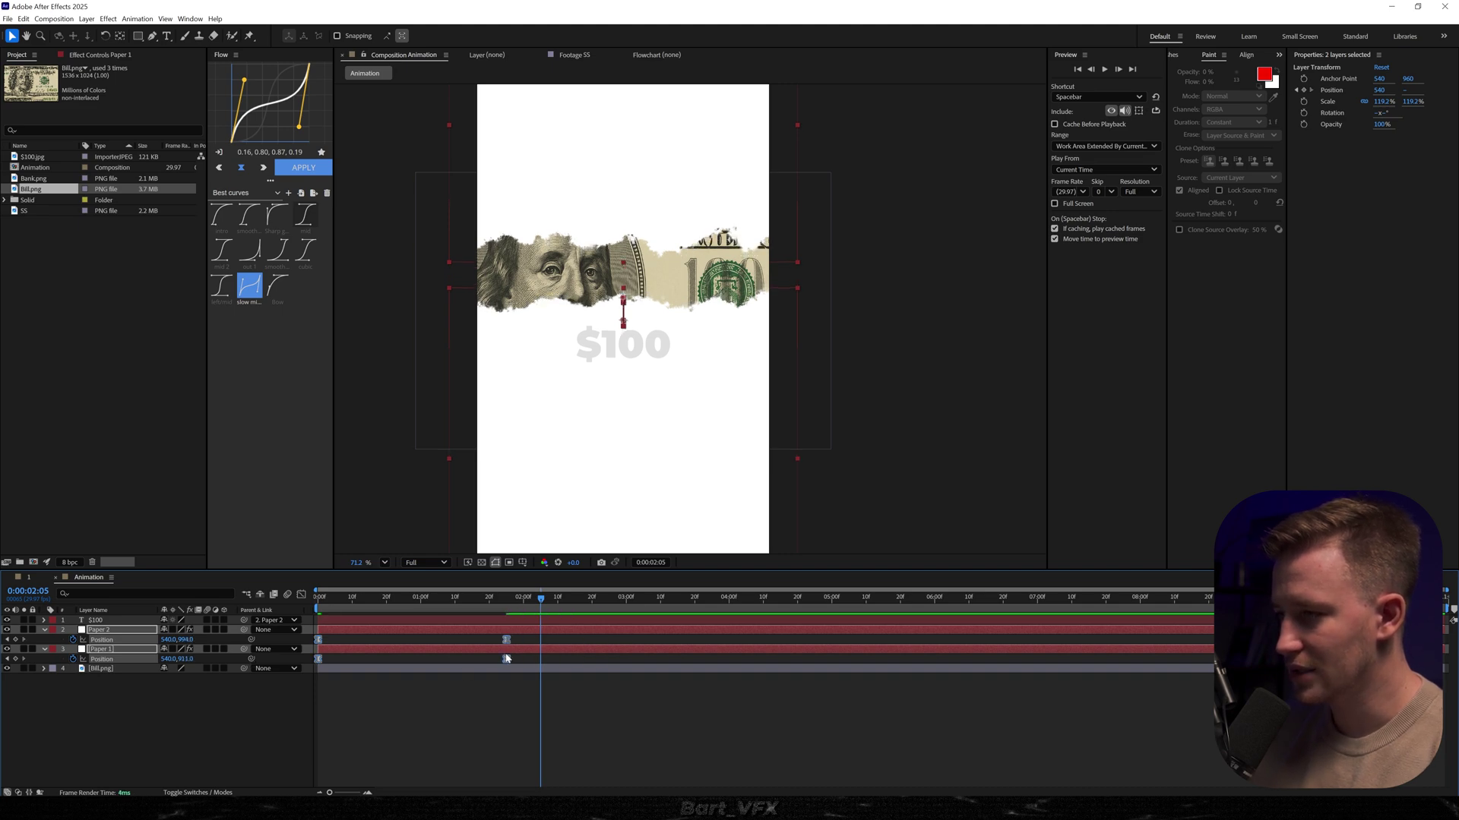
- Reshape the Position speed graph of both papers into a fast start with a long slow finish, and preview it
click(302, 595)
drag(600, 693, 325, 621)
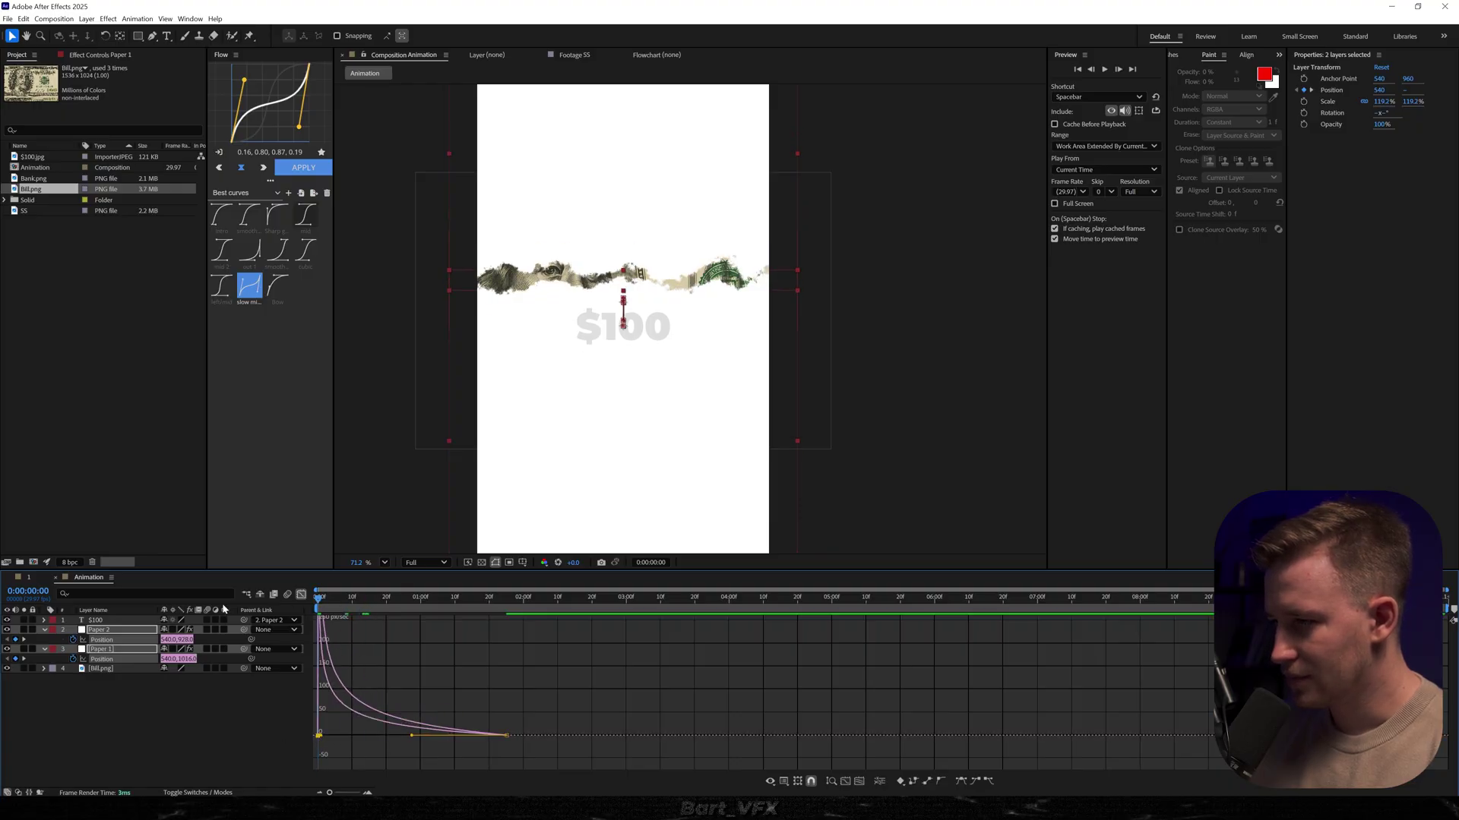
key(space)
- Shorten the tear animation by moving the end keyframes to about 1:09, and preview the result
drag(570, 688, 451, 737)
key(space)
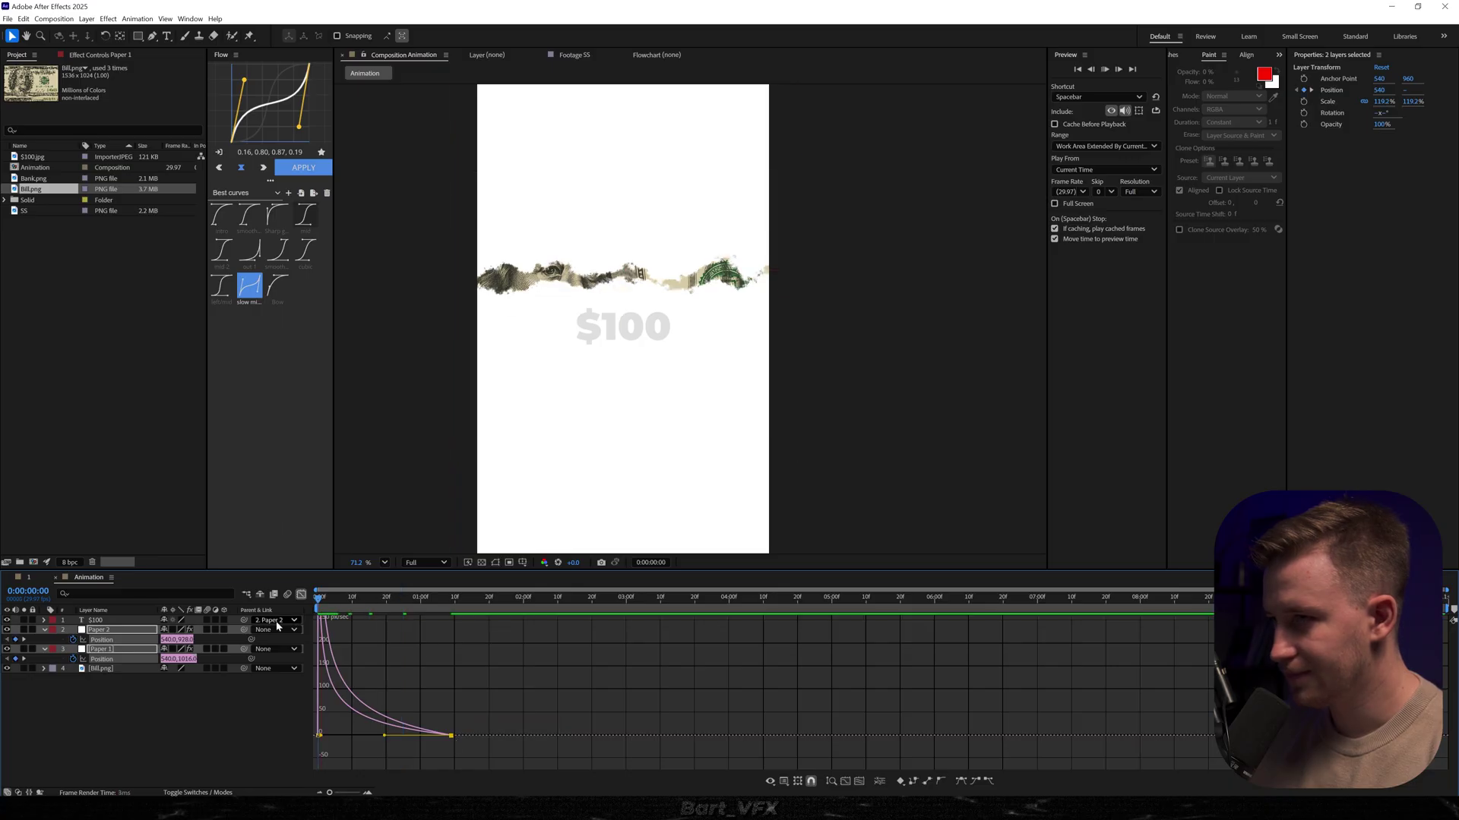
key(space)
- Close the graph editor and collapse the keyframed properties of all layers
click(301, 595)
key(ctrl+a)
key(u)
click(221, 679)
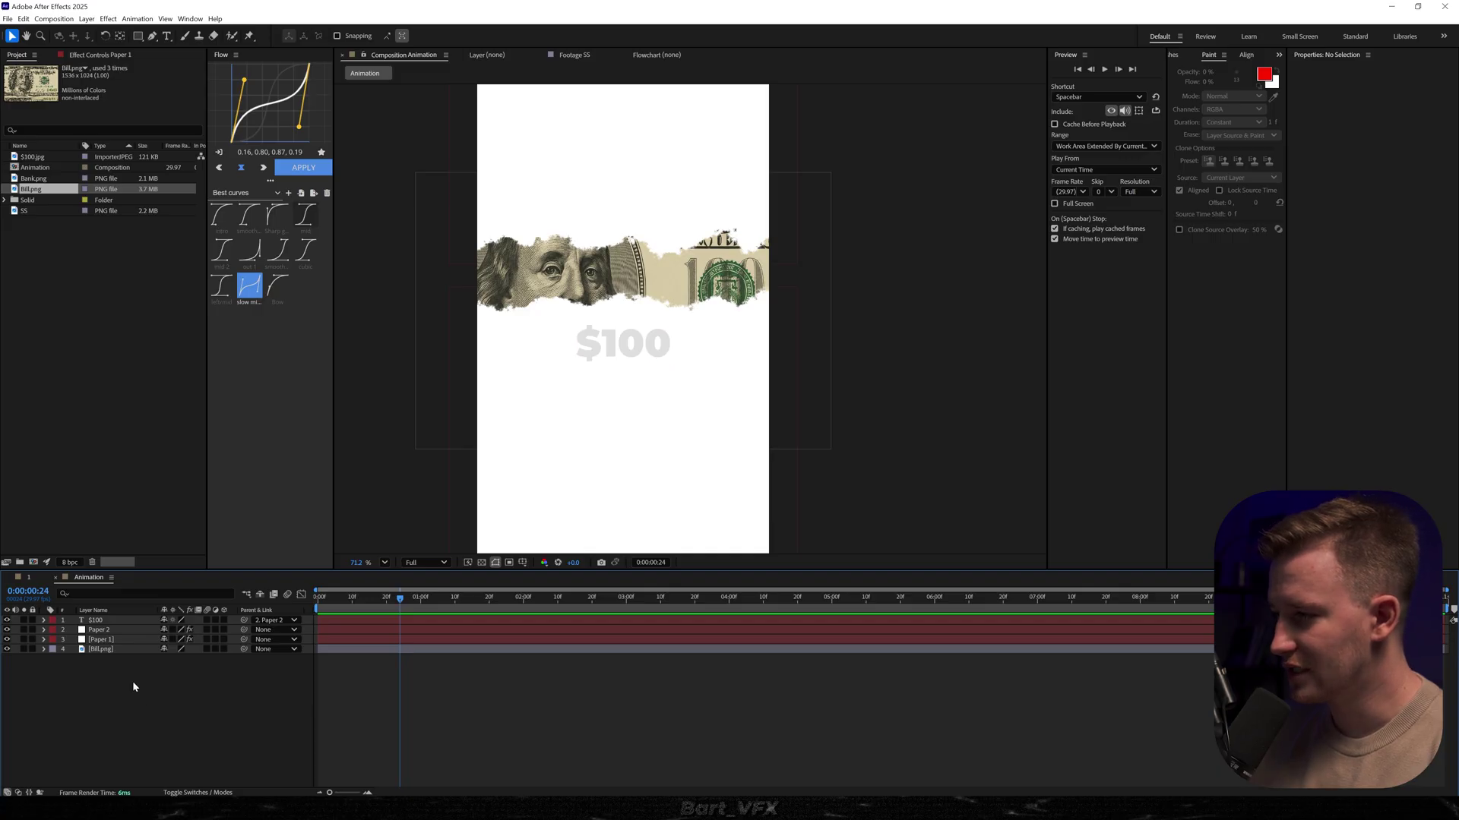
- Create a two-node camera with the 35mm preset and place it below all other layers
right_click(104, 678)
mouse_move(148, 553)
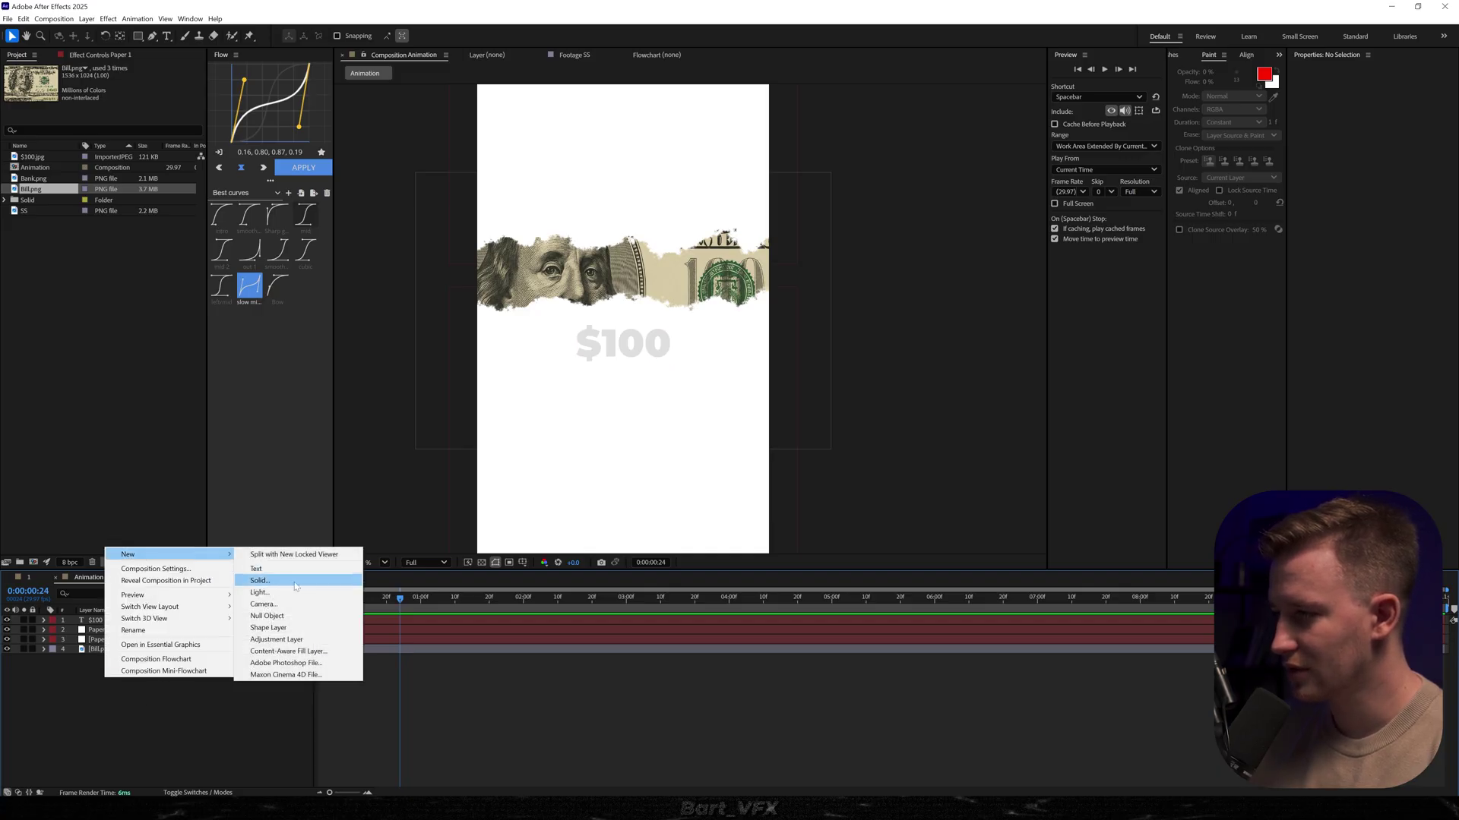
click(281, 604)
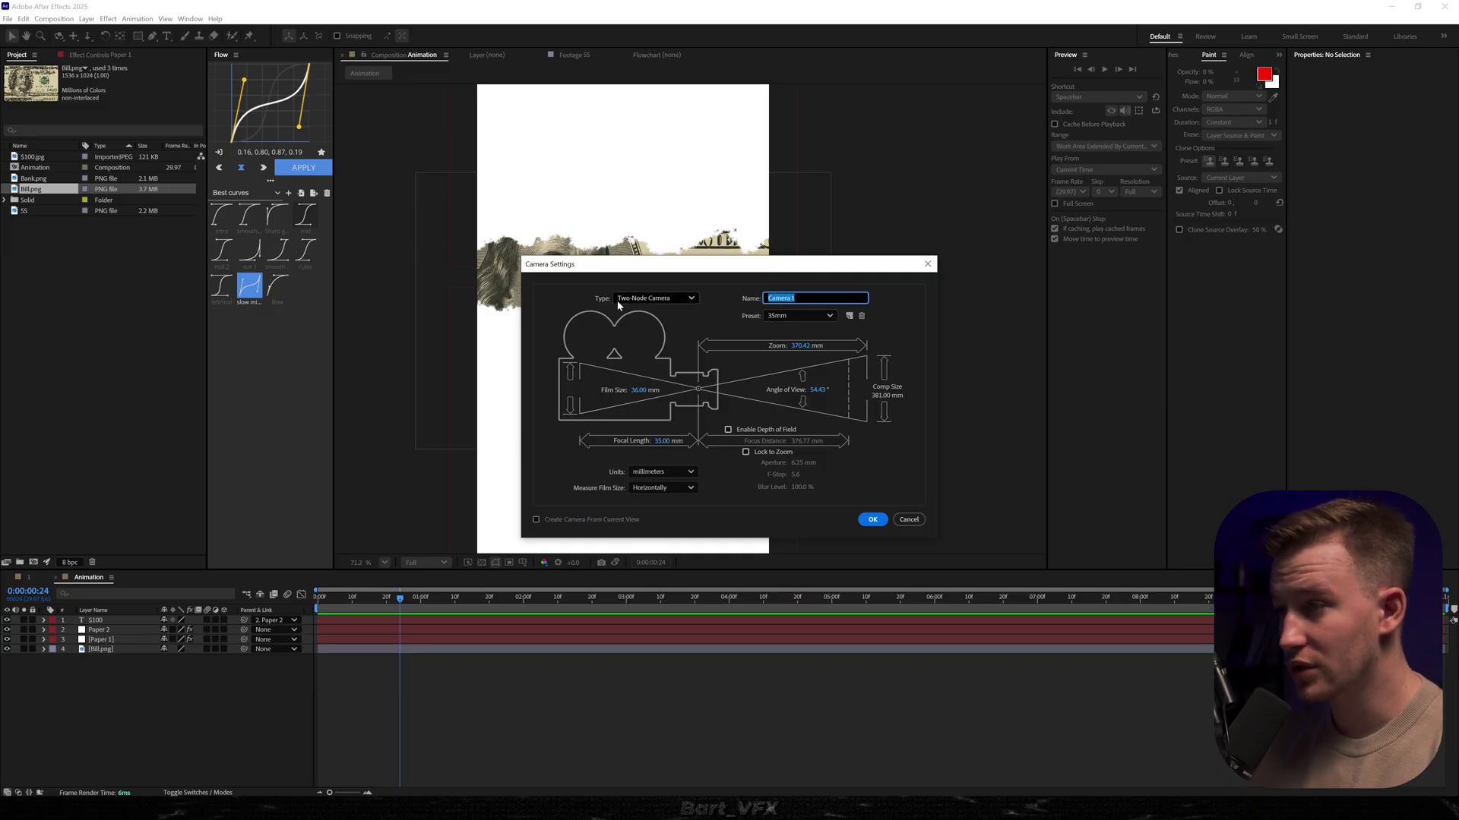
click(871, 520)
drag(102, 621, 103, 684)
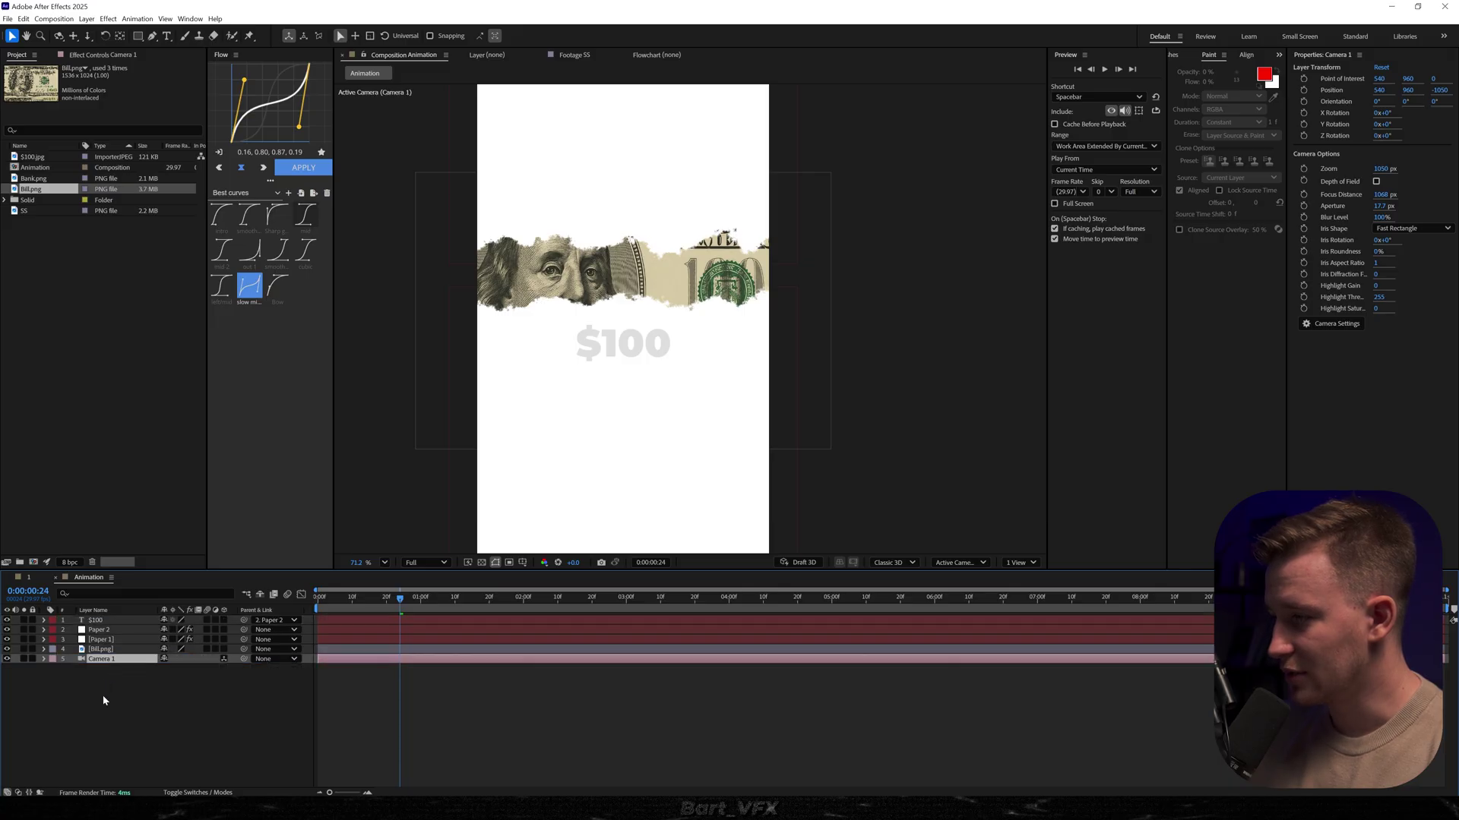
- Add a null object above the camera layer and name it "Cam control 1"
right_click(104, 701)
mouse_move(167, 573)
click(296, 634)
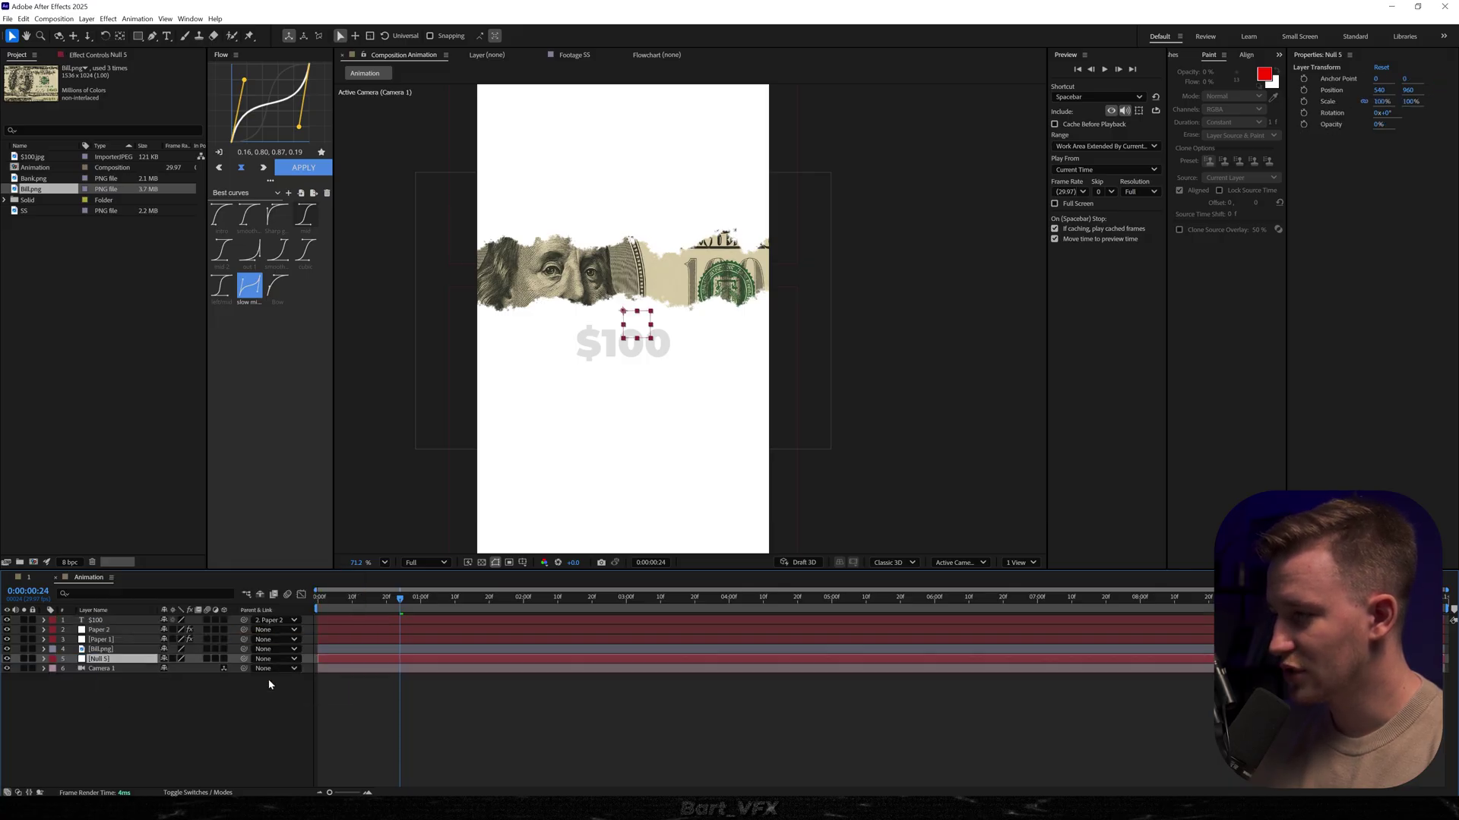
key(Return)
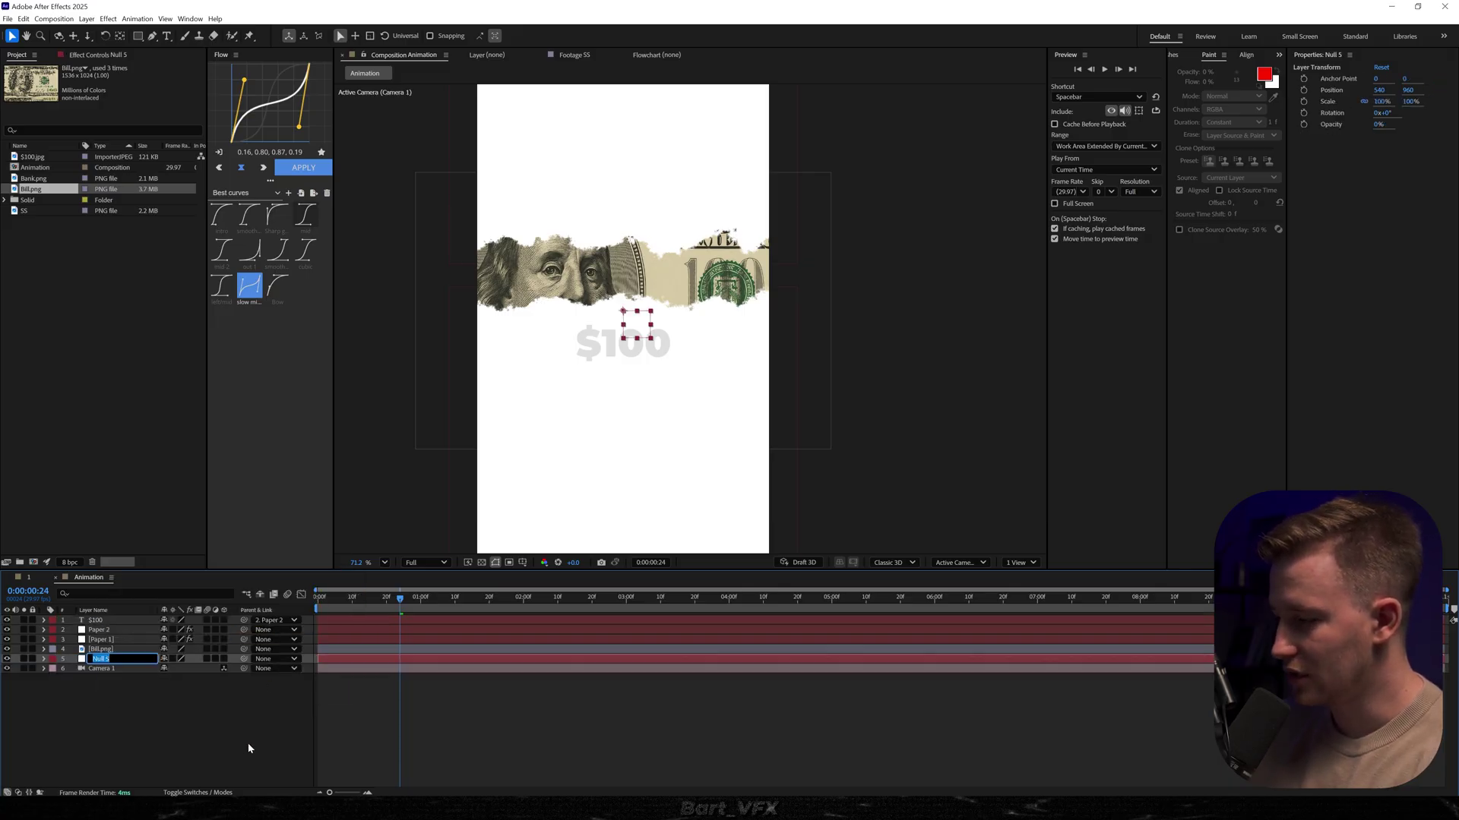
text(Cam control 1)
key(Return)
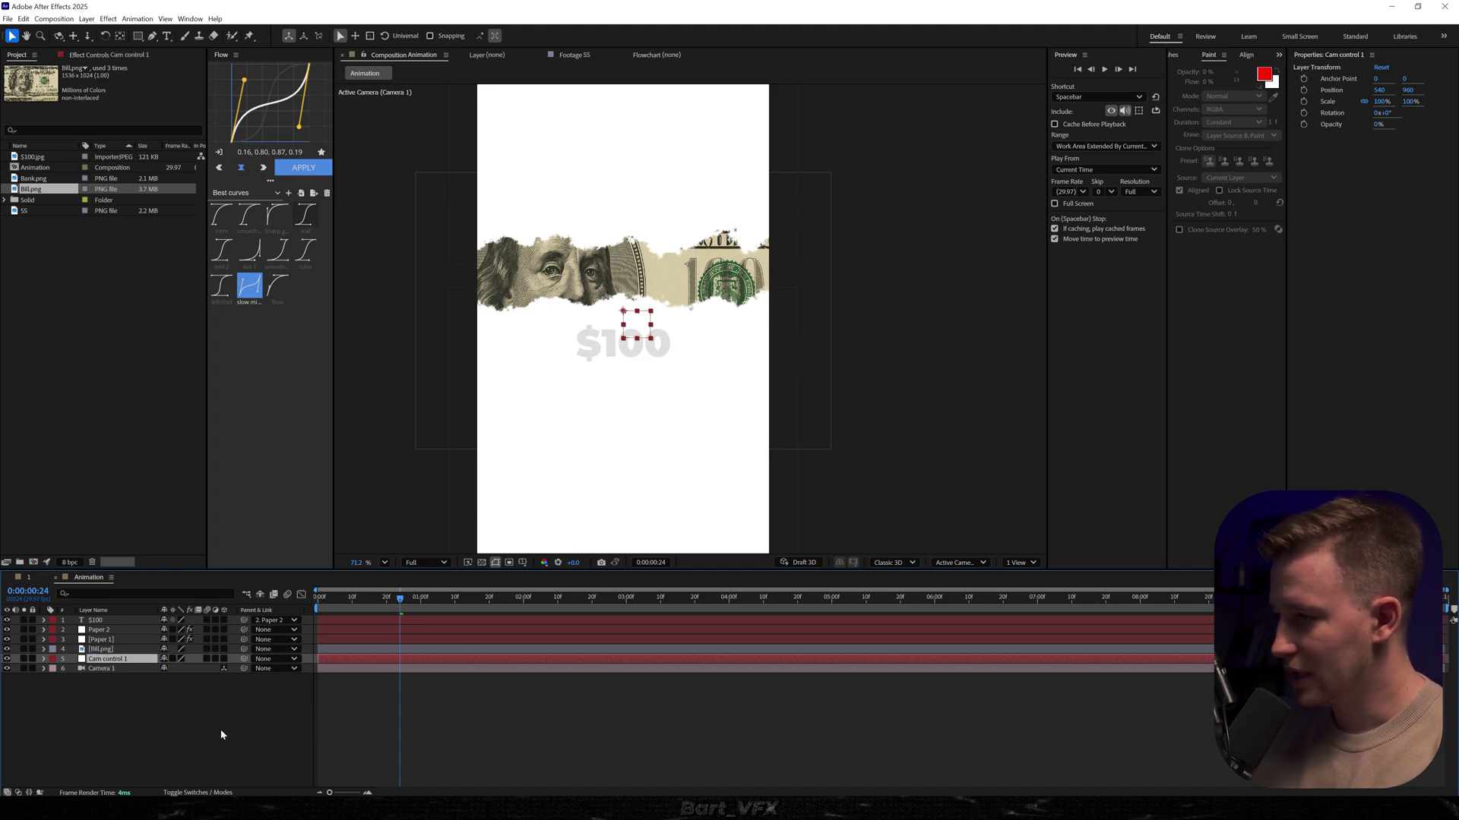
- Parent Camera 1 to Cam control 1 and give both layers the same teal label colour
click(244, 745)
drag(245, 669, 134, 660)
click(107, 659)
shift+click(99, 669)
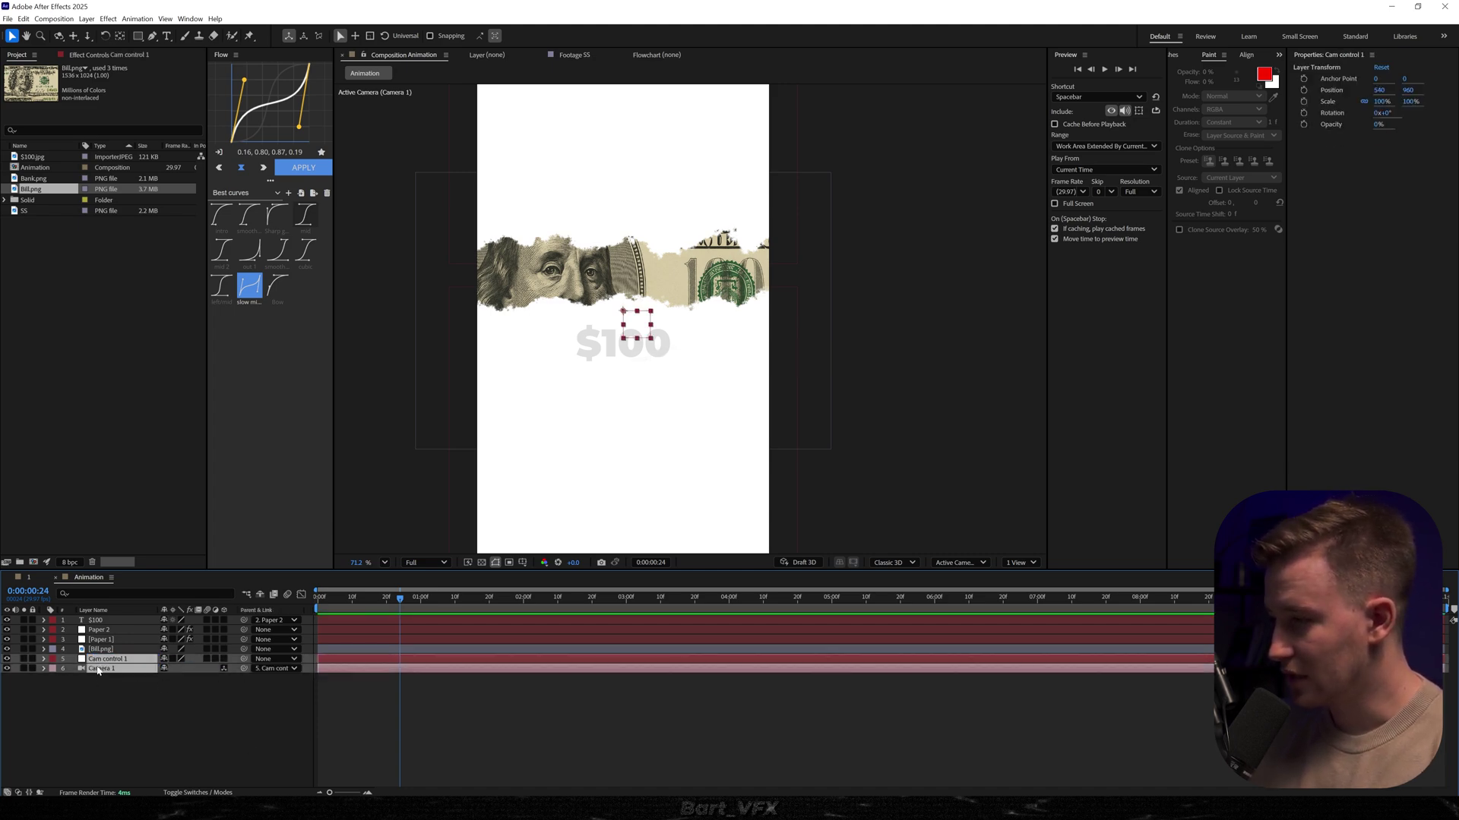
click(50, 672)
click(72, 629)
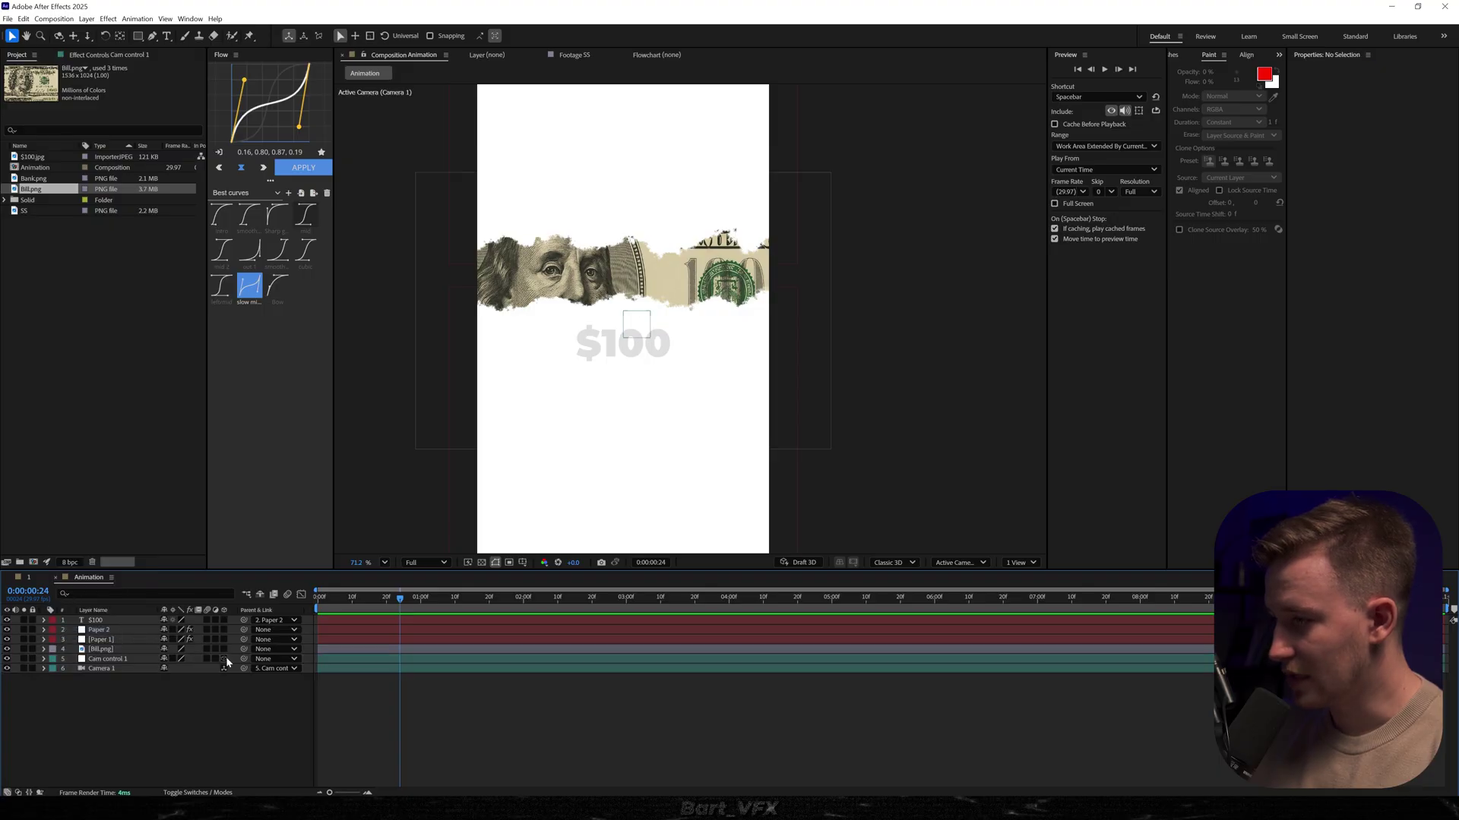
- Make Cam control 1, the text, both papers and the bill 3D, and show the composition in two views with Custom View 1
click(224, 660)
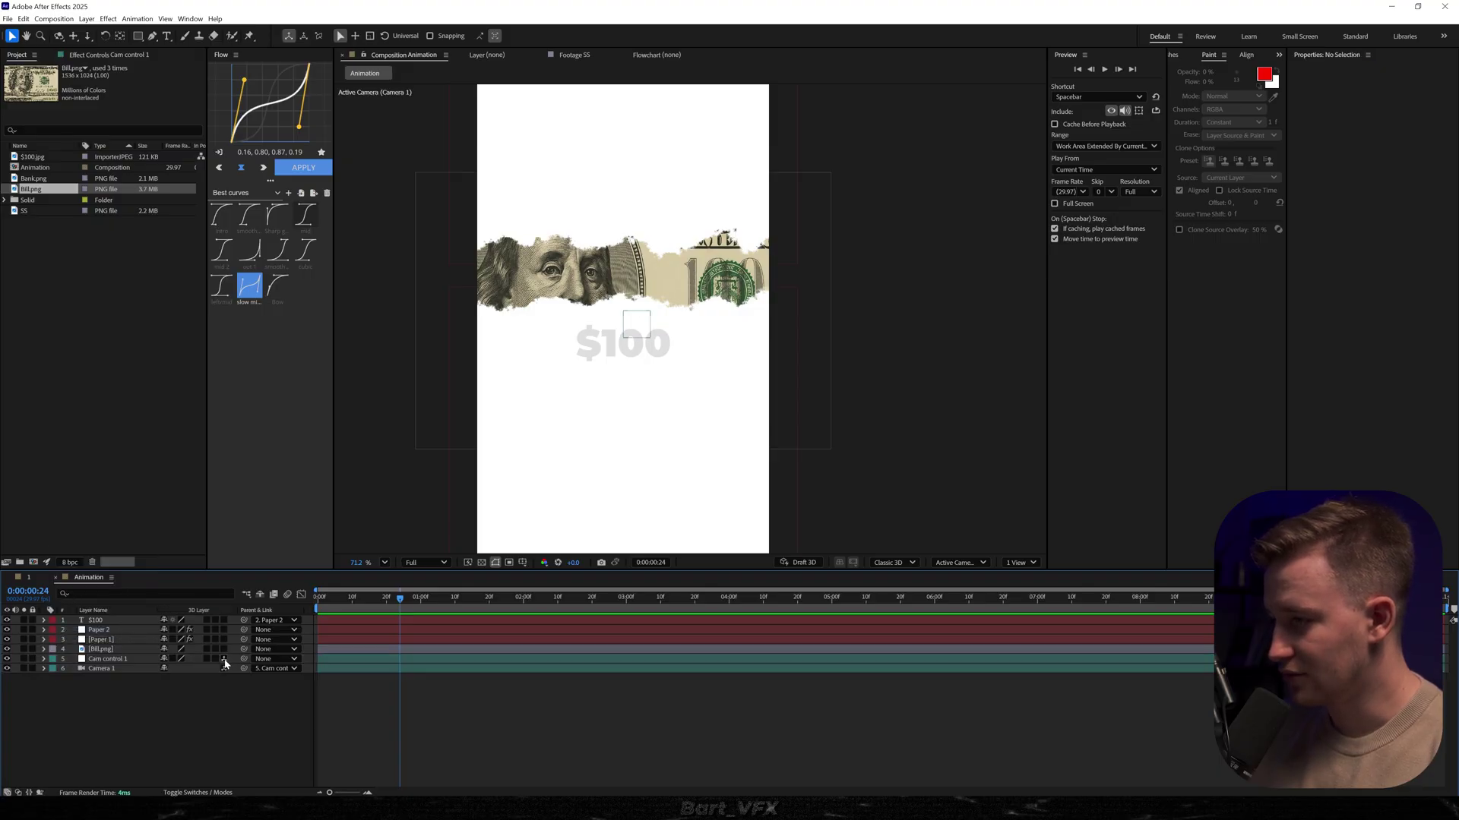
click(1021, 563)
click(1026, 594)
key(1)
drag(739, 345, 813, 339)
key(v)
- Push the bill back in Z to about 956 behind the papers and scale it up to fill the torn opening
click(752, 247)
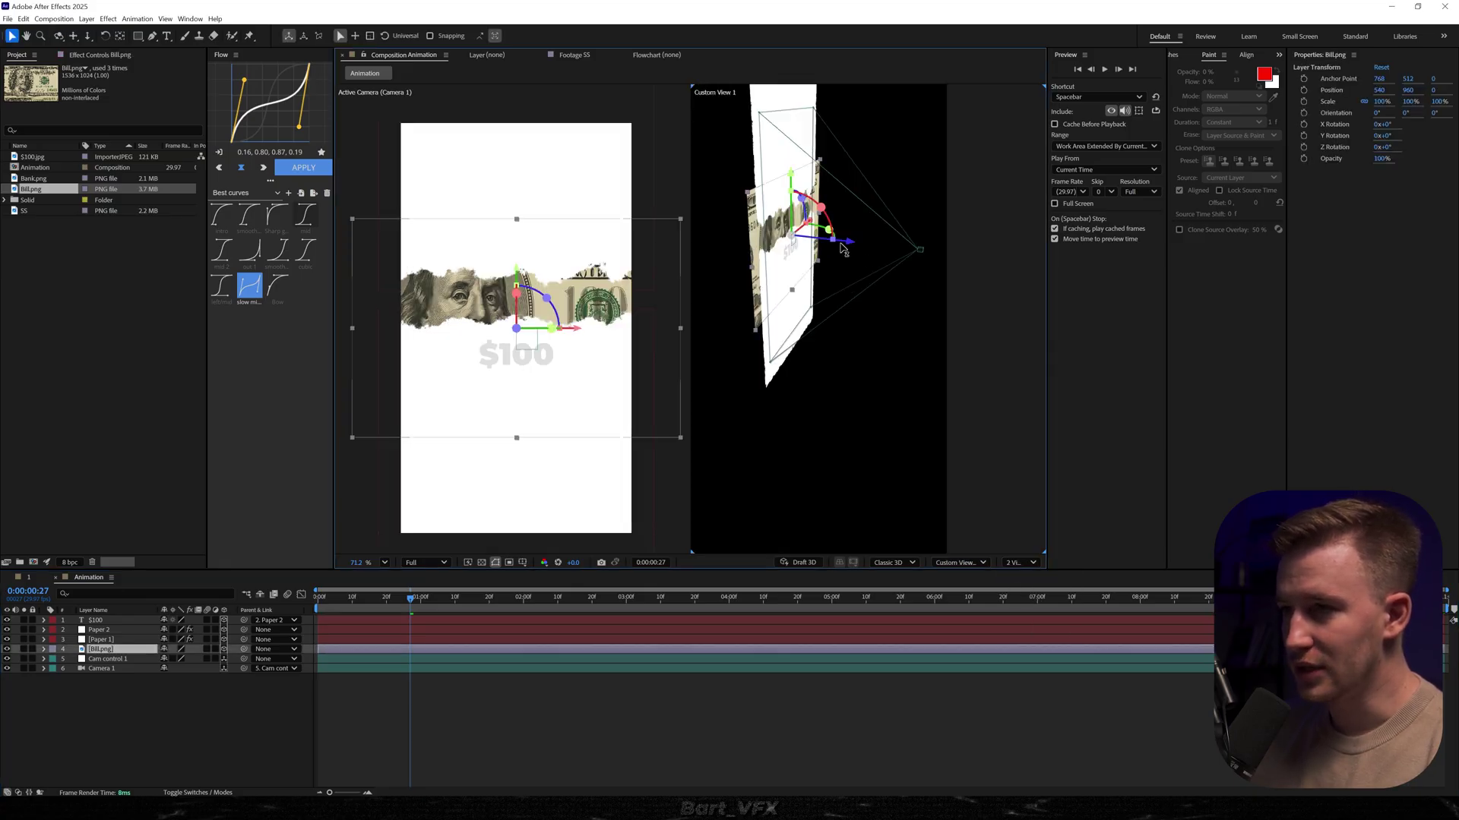
drag(851, 247, 748, 263)
scroll(424, 340, up, 2)
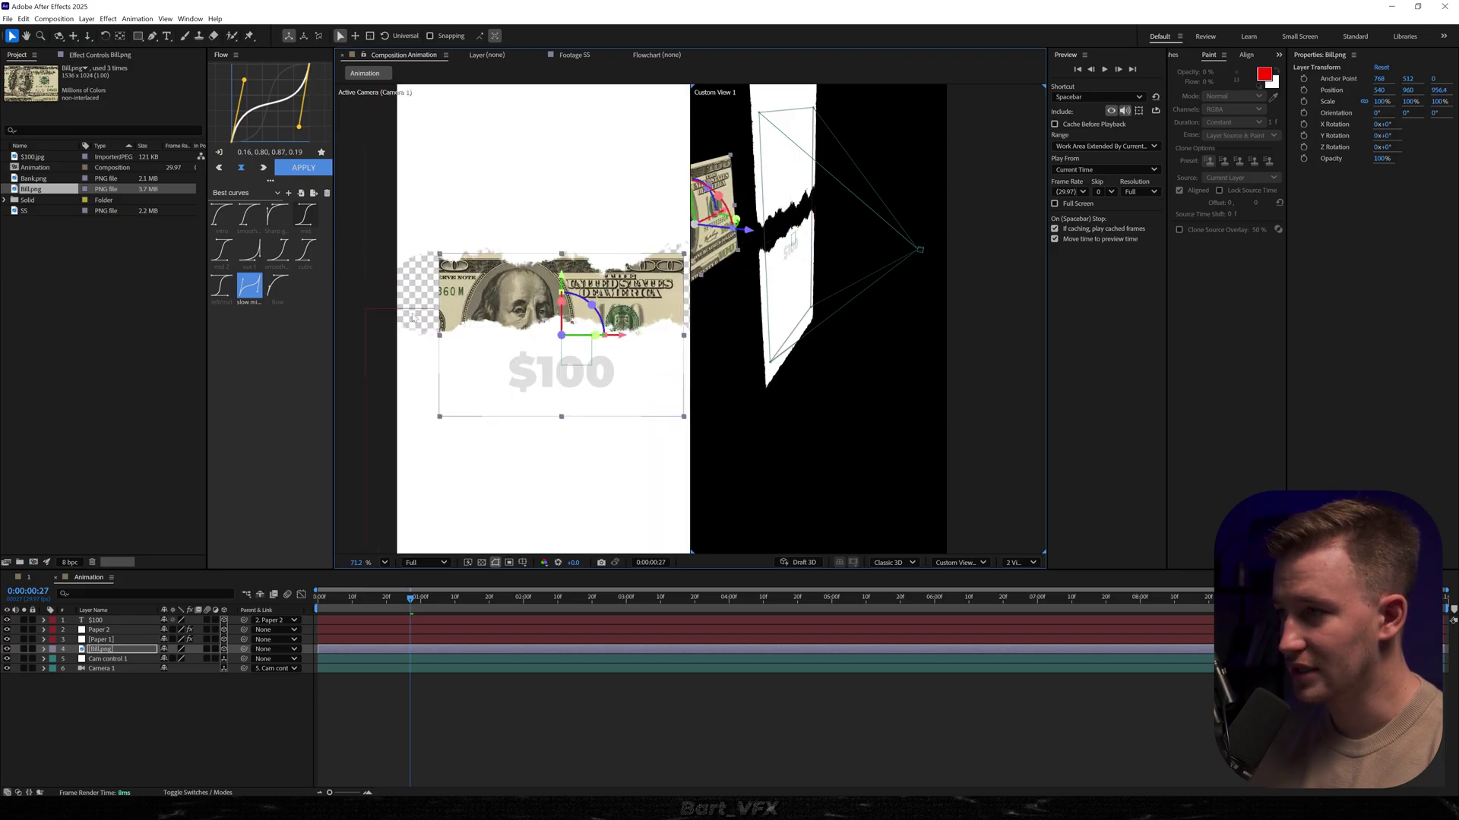
drag(580, 340, 514, 345)
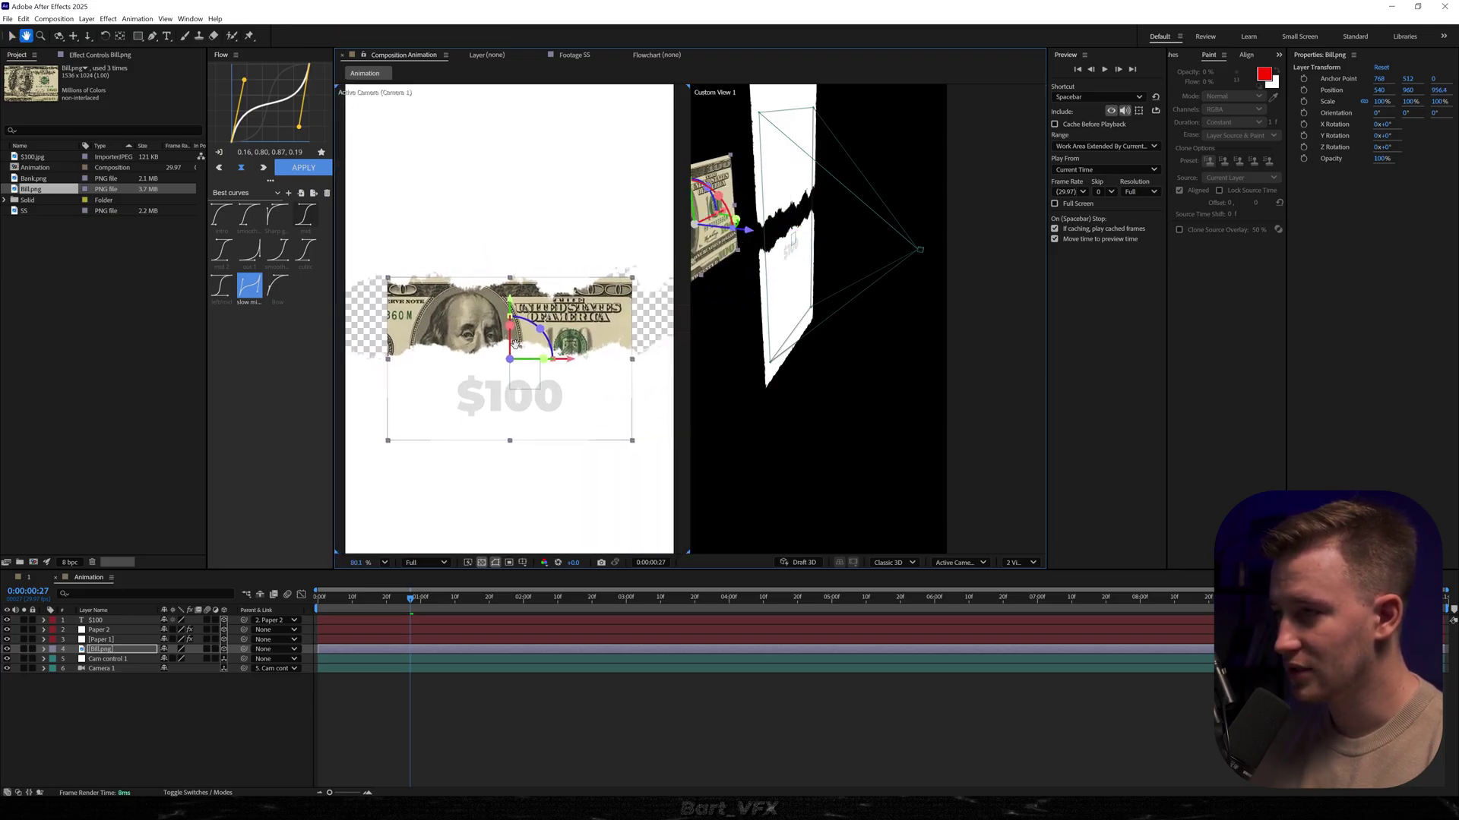
key(s)
drag(179, 658, 462, 658)
drag(497, 406, 501, 406)
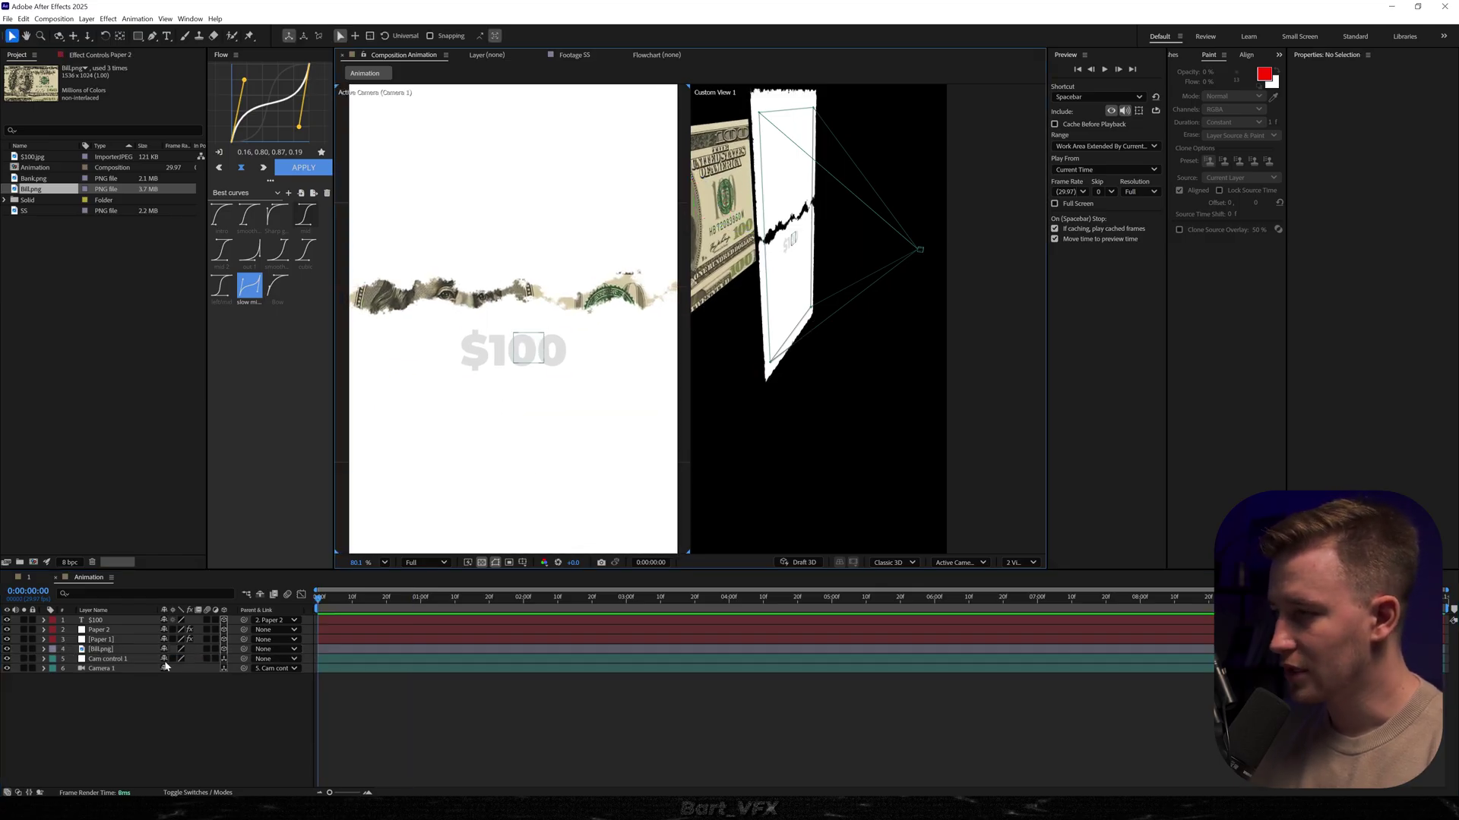
- Animate Cam control 1's Z Position from 398 at the first frame to 0 at about 1:14, and preview the zoom-out
click(111, 661)
key(p)
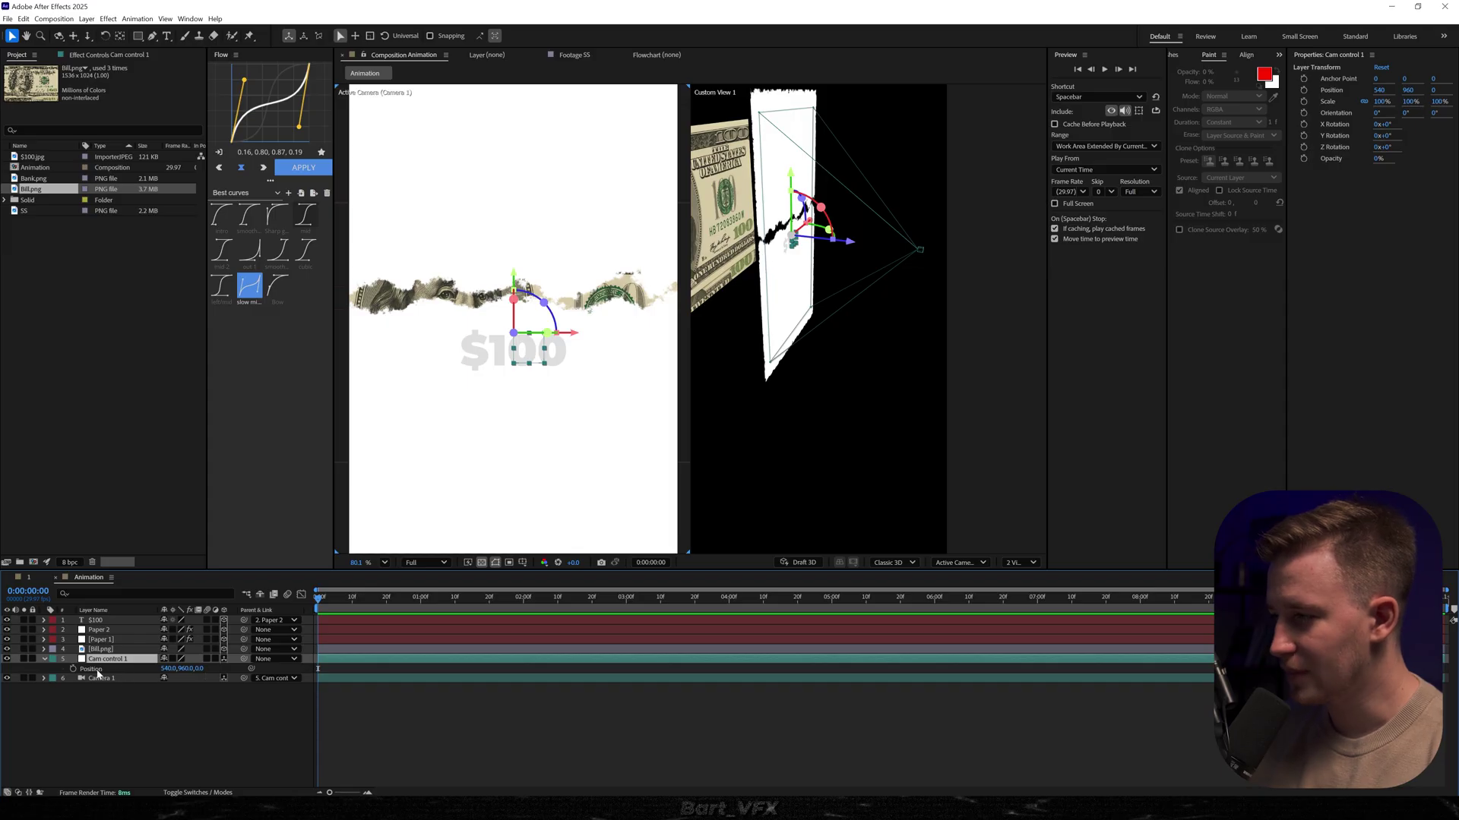
click(74, 669)
drag(318, 669, 468, 668)
click(307, 710)
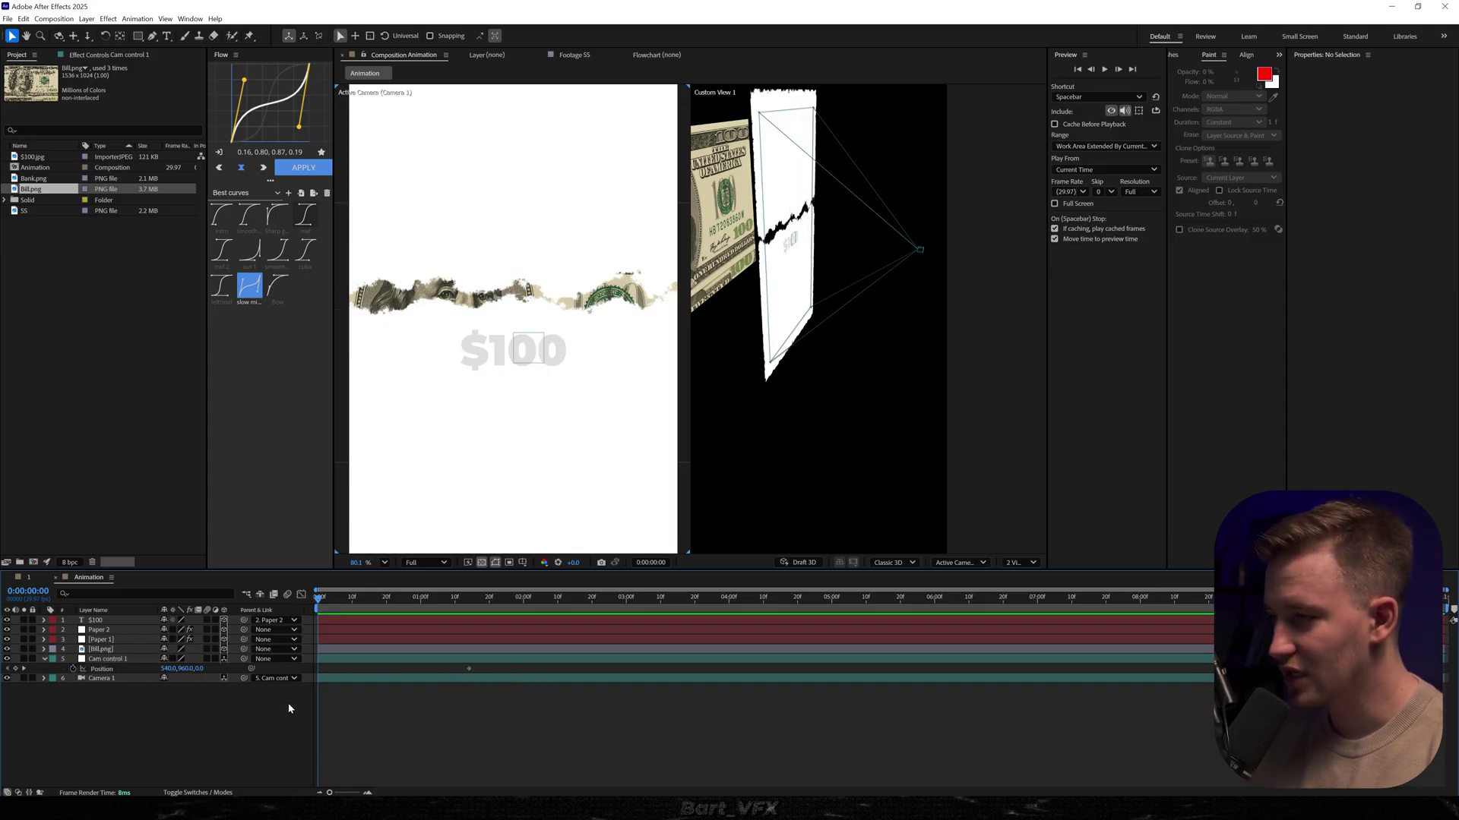
drag(197, 669, 380, 620)
key(space)
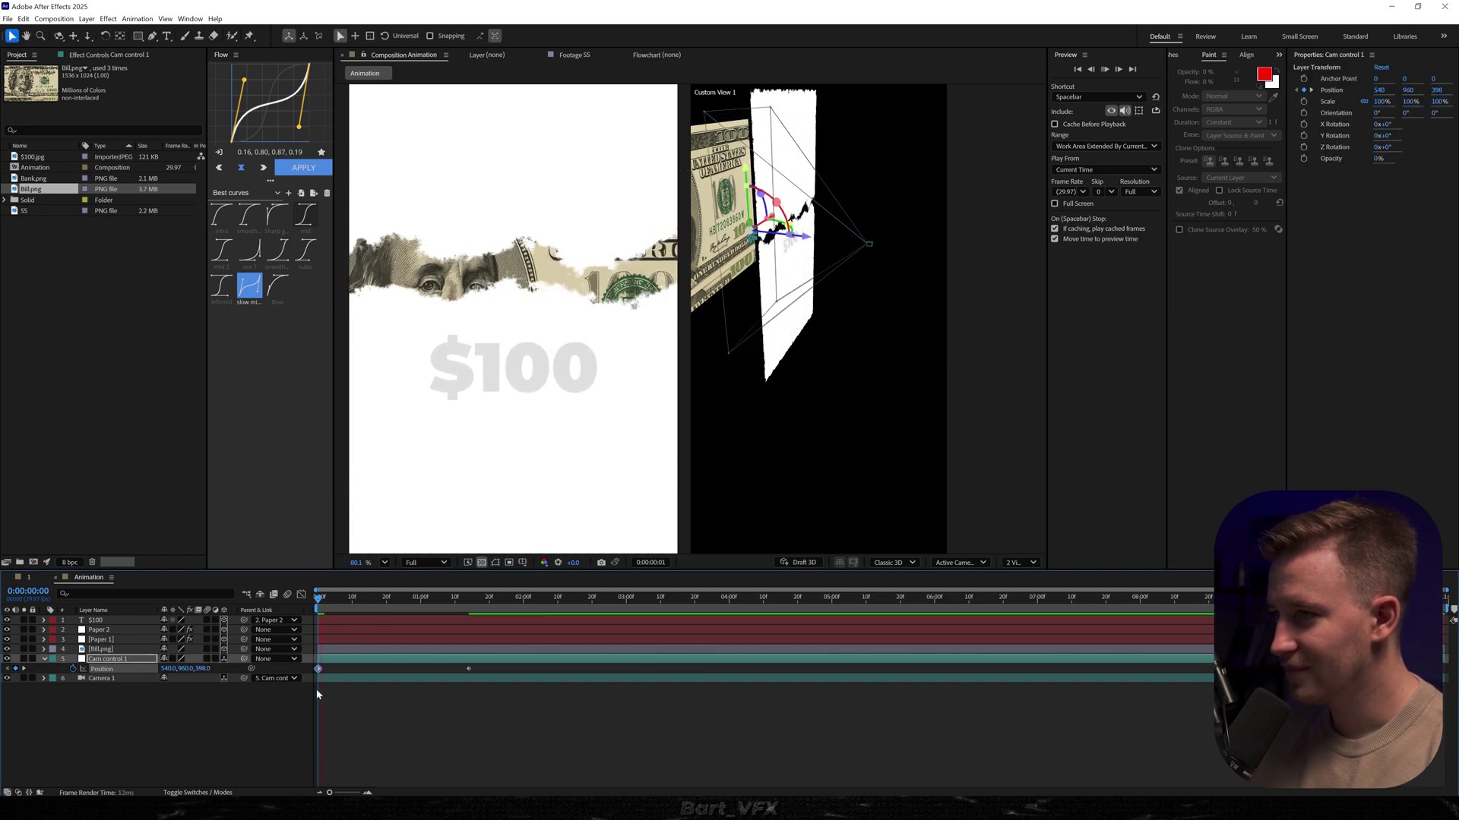
- Align Cam control 1's end keyframe with Paper 1's at 1:09, apply the 0.00, 0.00, 0.00, 1.00 Flow curve, and preview
click(123, 640)
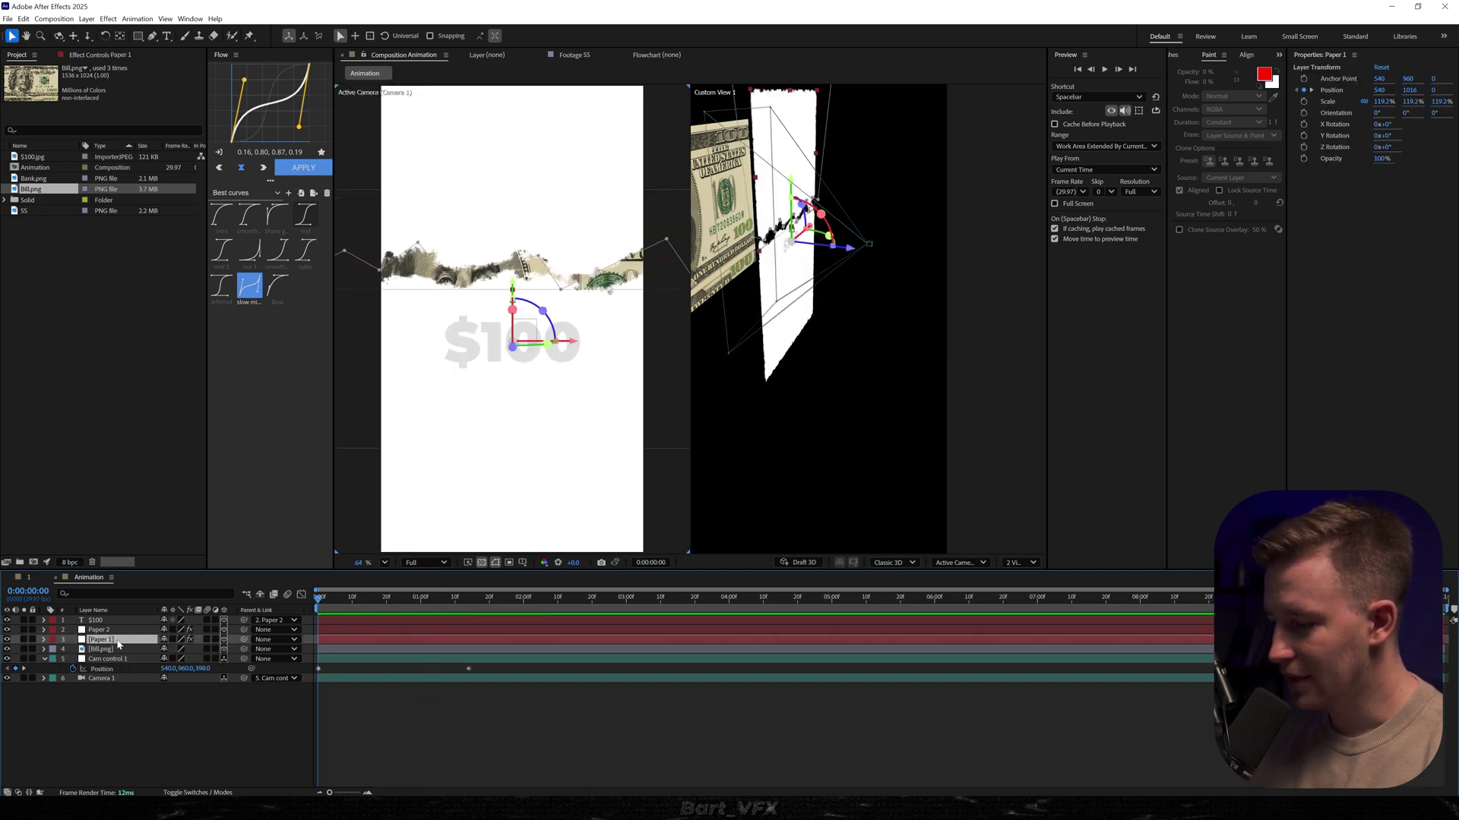
key(p)
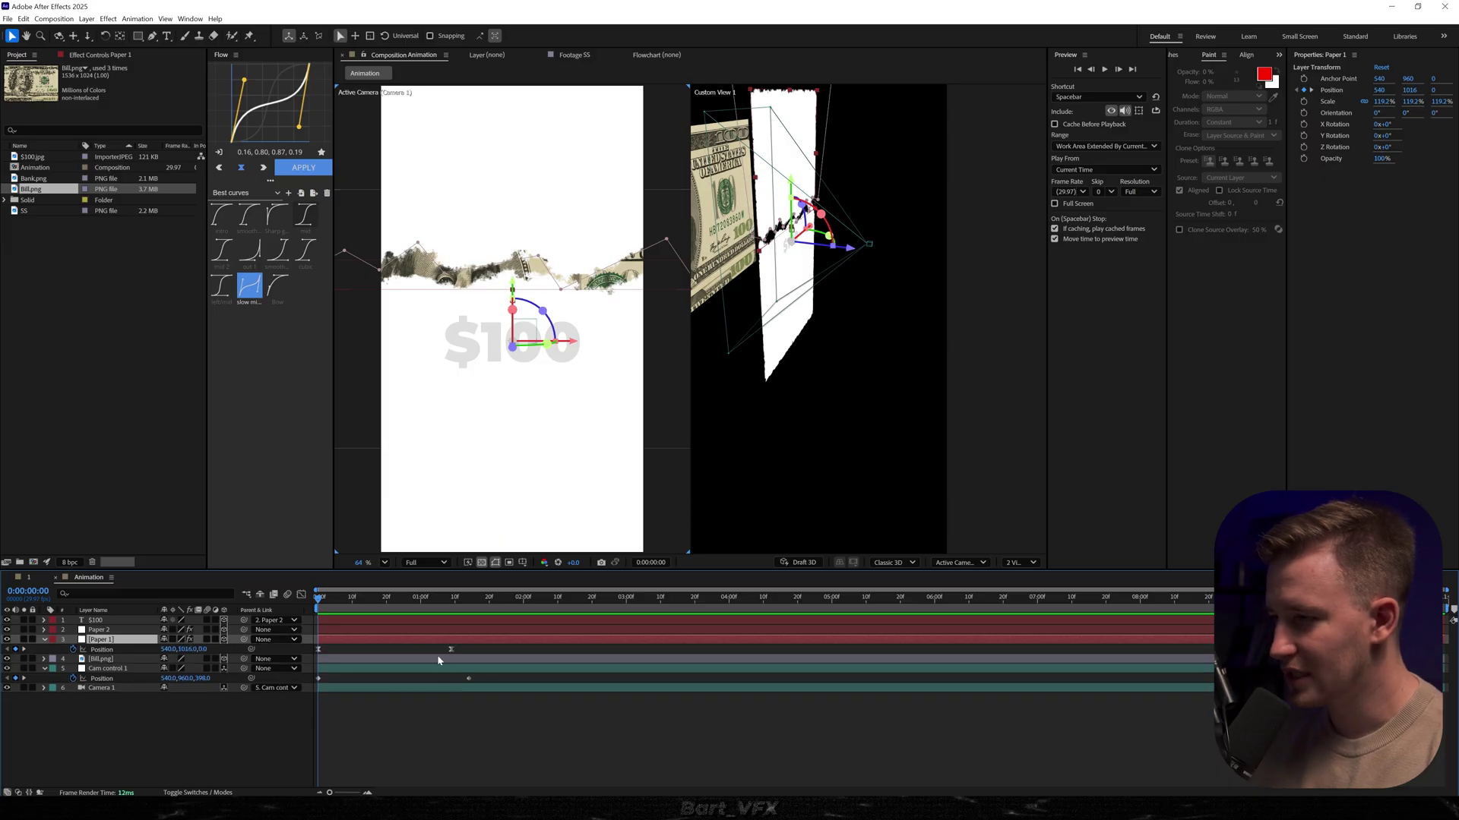
drag(468, 678, 310, 638)
drag(471, 676, 320, 673)
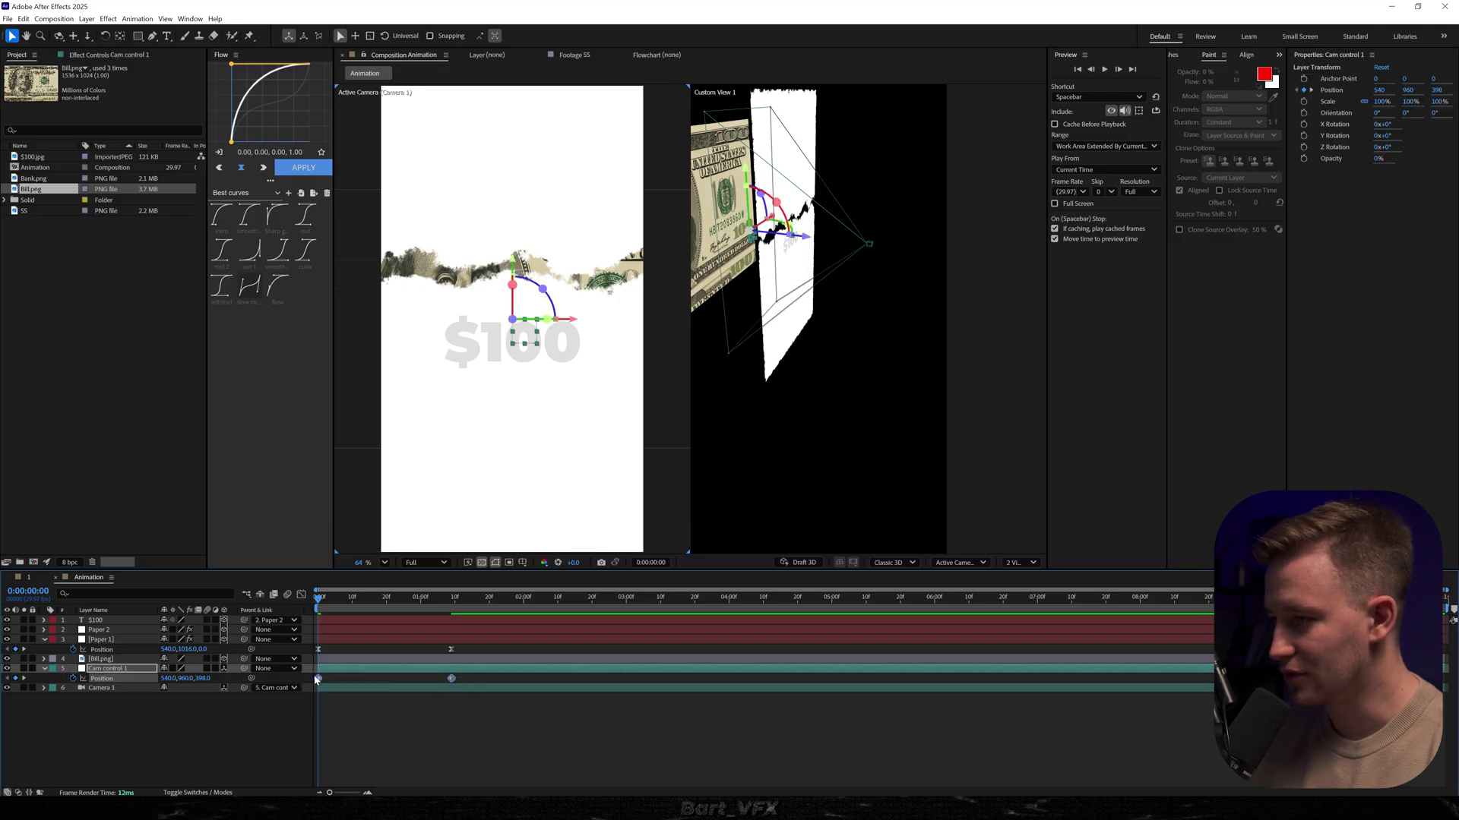
click(303, 167)
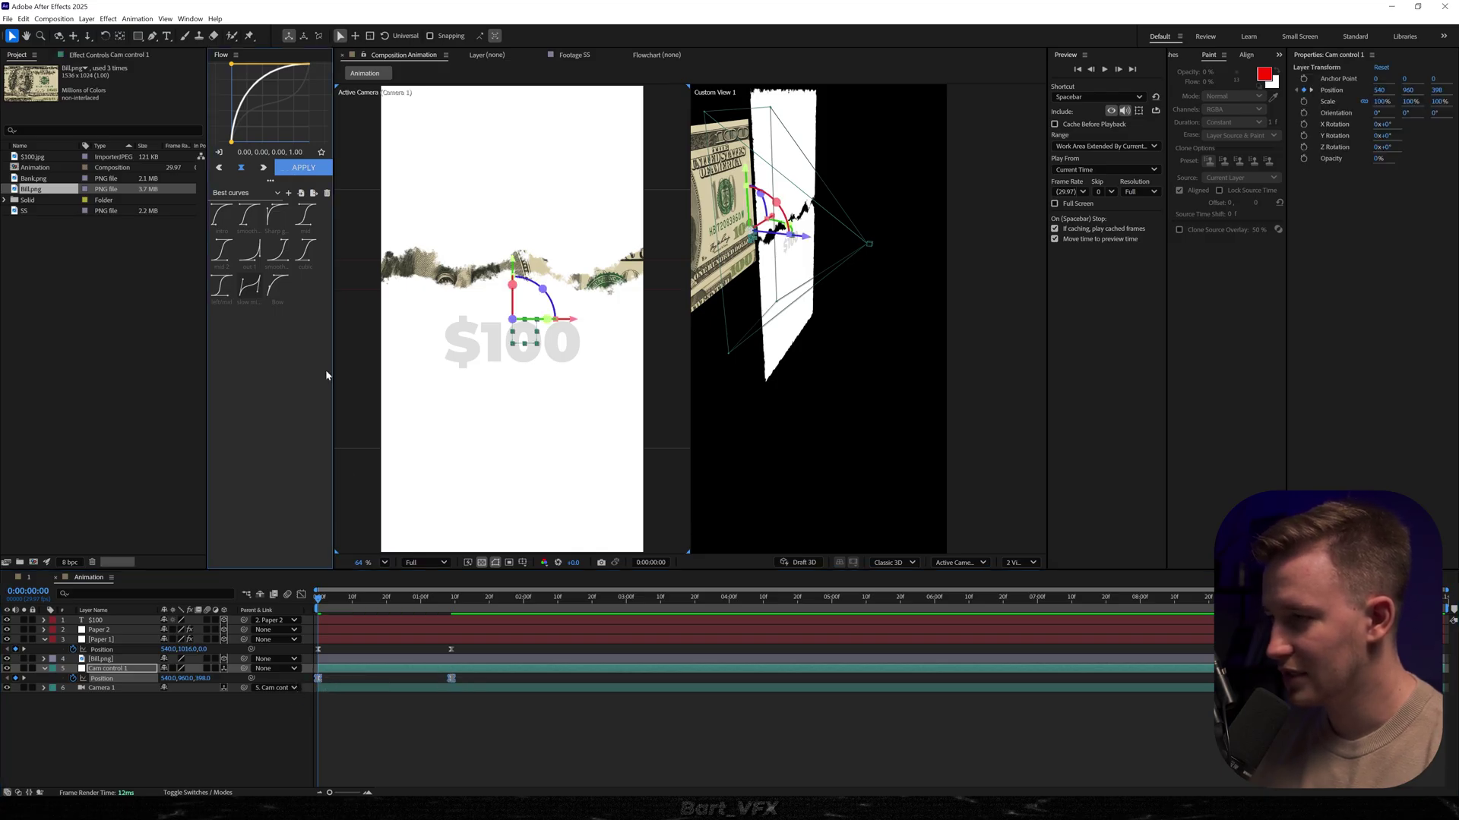
key(space)
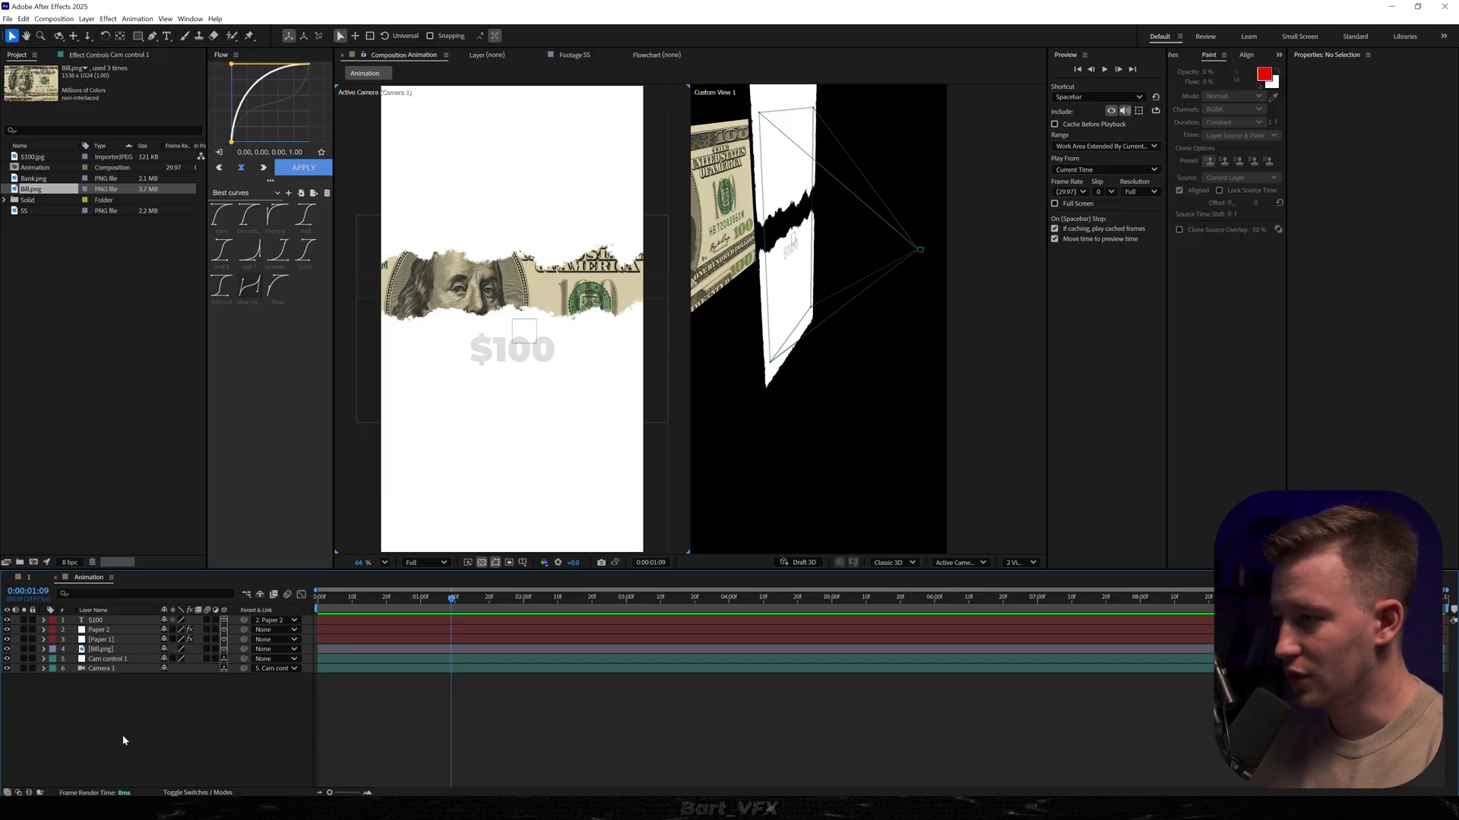
- Duplicate Cam control 1 as Cam control 2, delete the copy's end Position keyframe, and parent Cam control 1 to it
click(98, 659)
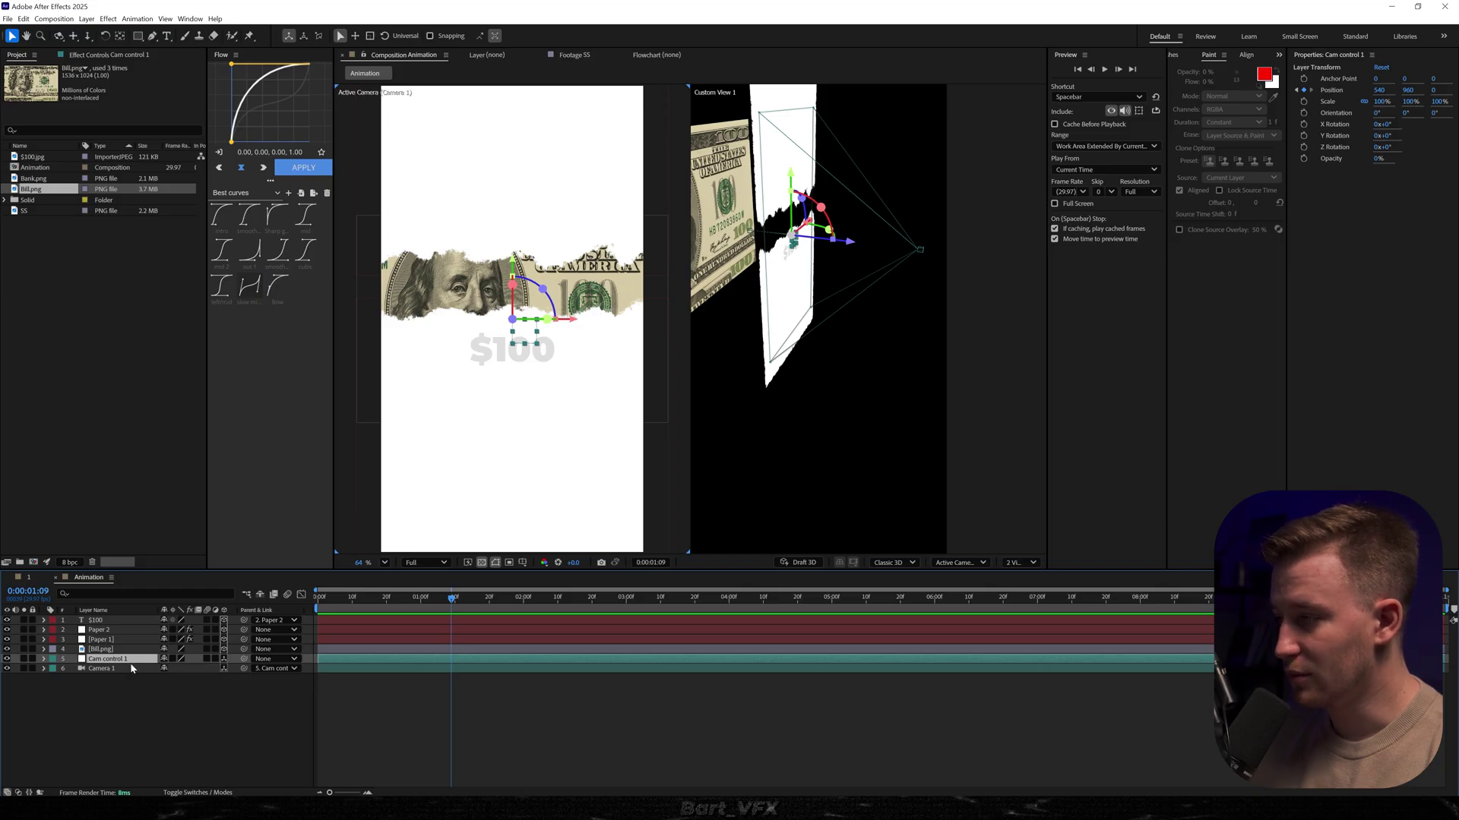
key(ctrl+d)
key(u)
drag(461, 664, 436, 683)
key(Delete)
drag(243, 678, 121, 662)
click(162, 735)
key(u)
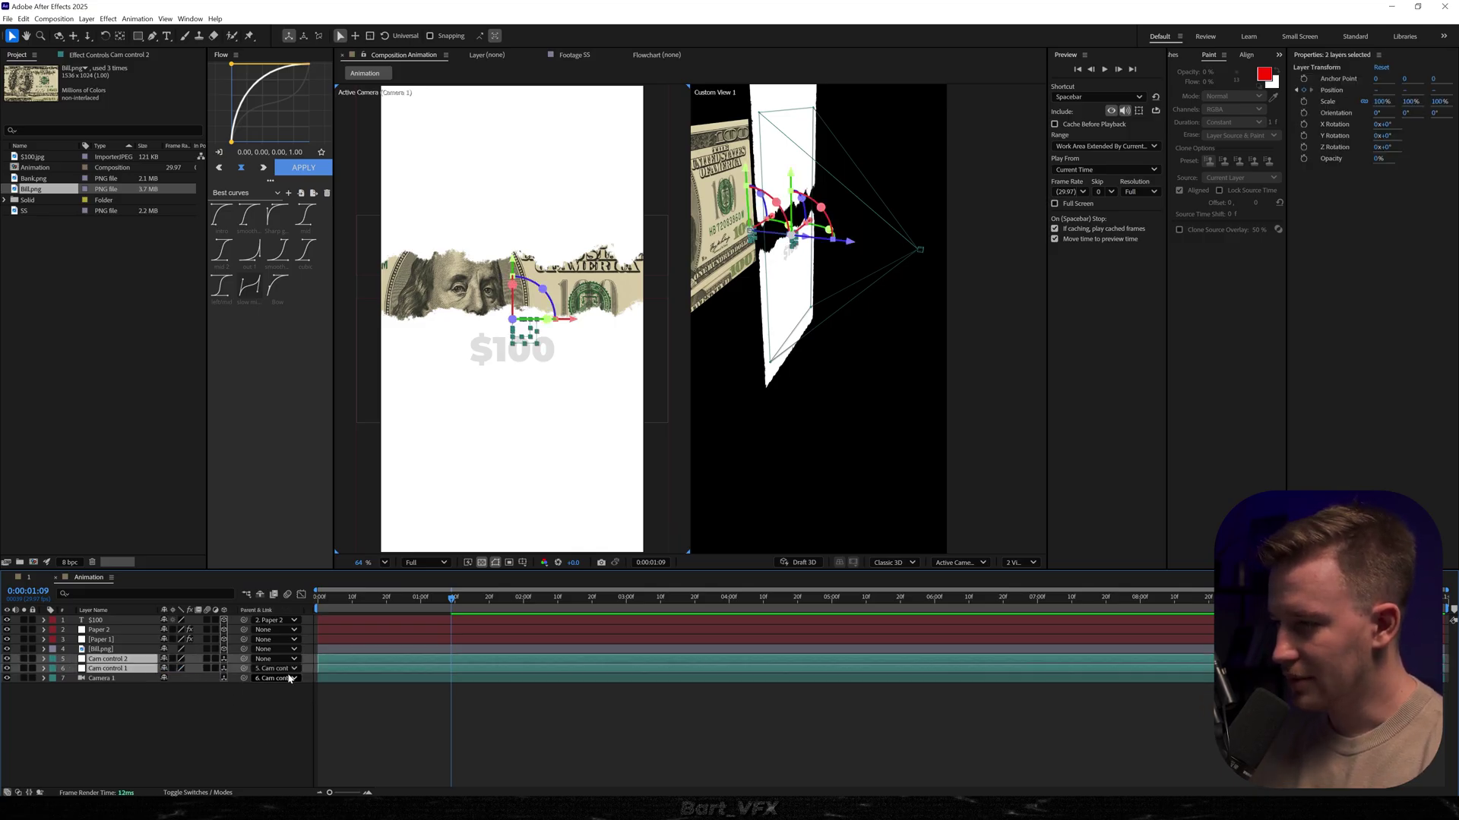
key(u)
click(381, 726)
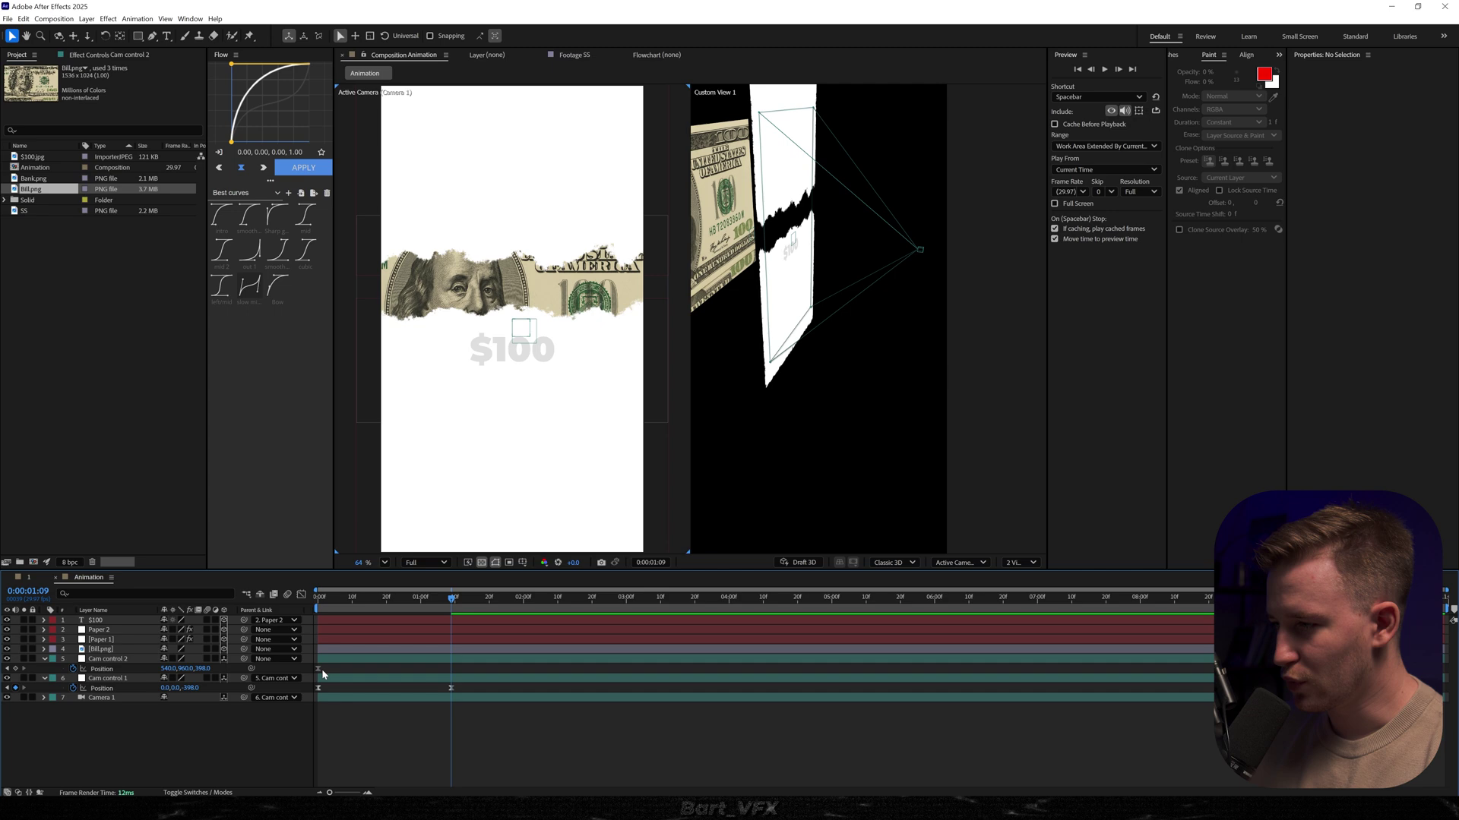
- Move Cam control 2's Position keyframe to about 0:26 and add another at 2:03 with Z set to 232
drag(320, 668, 425, 670)
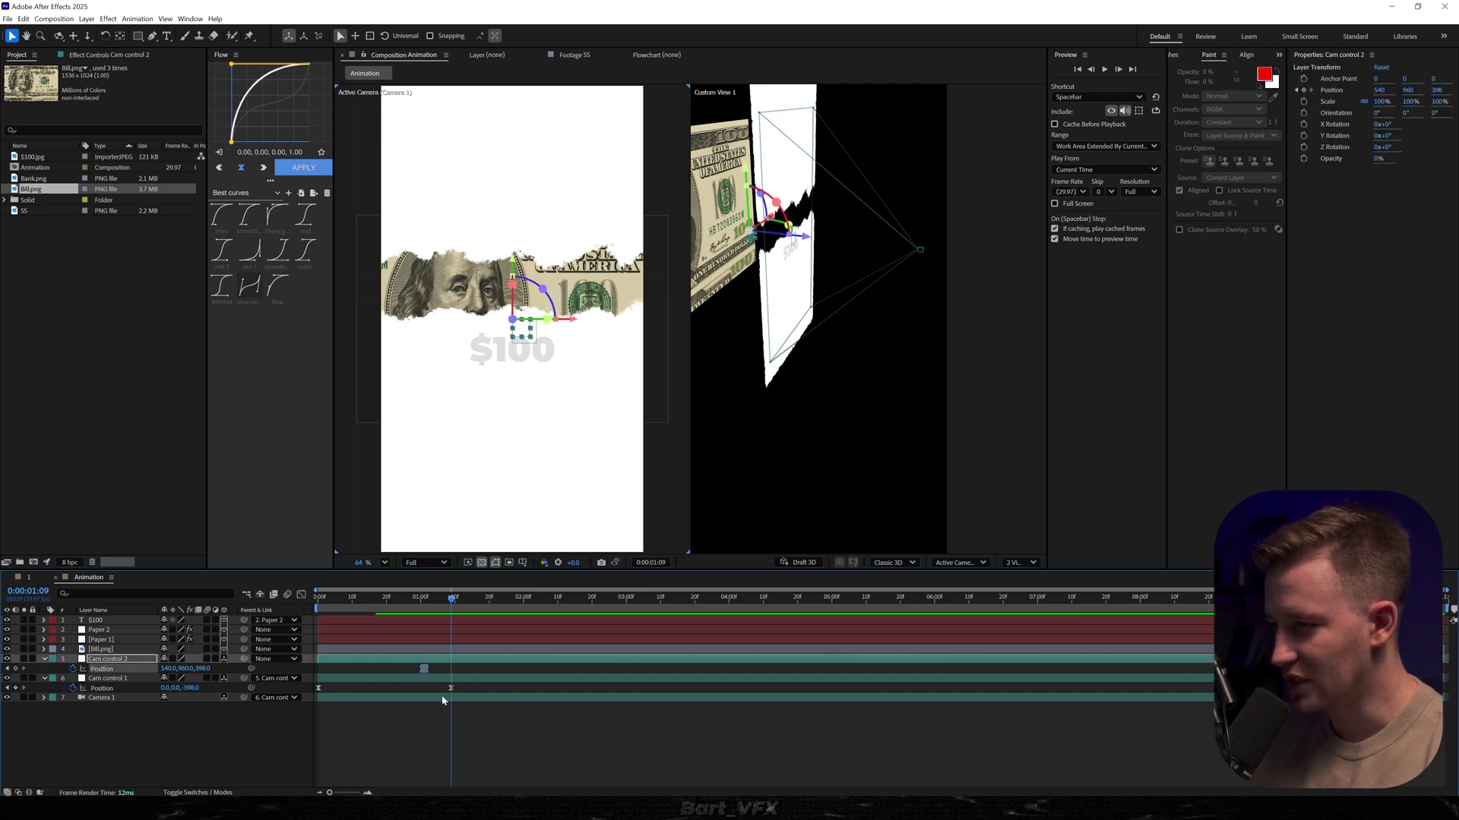
drag(424, 669, 404, 667)
drag(453, 600, 533, 600)
drag(202, 669, 235, 668)
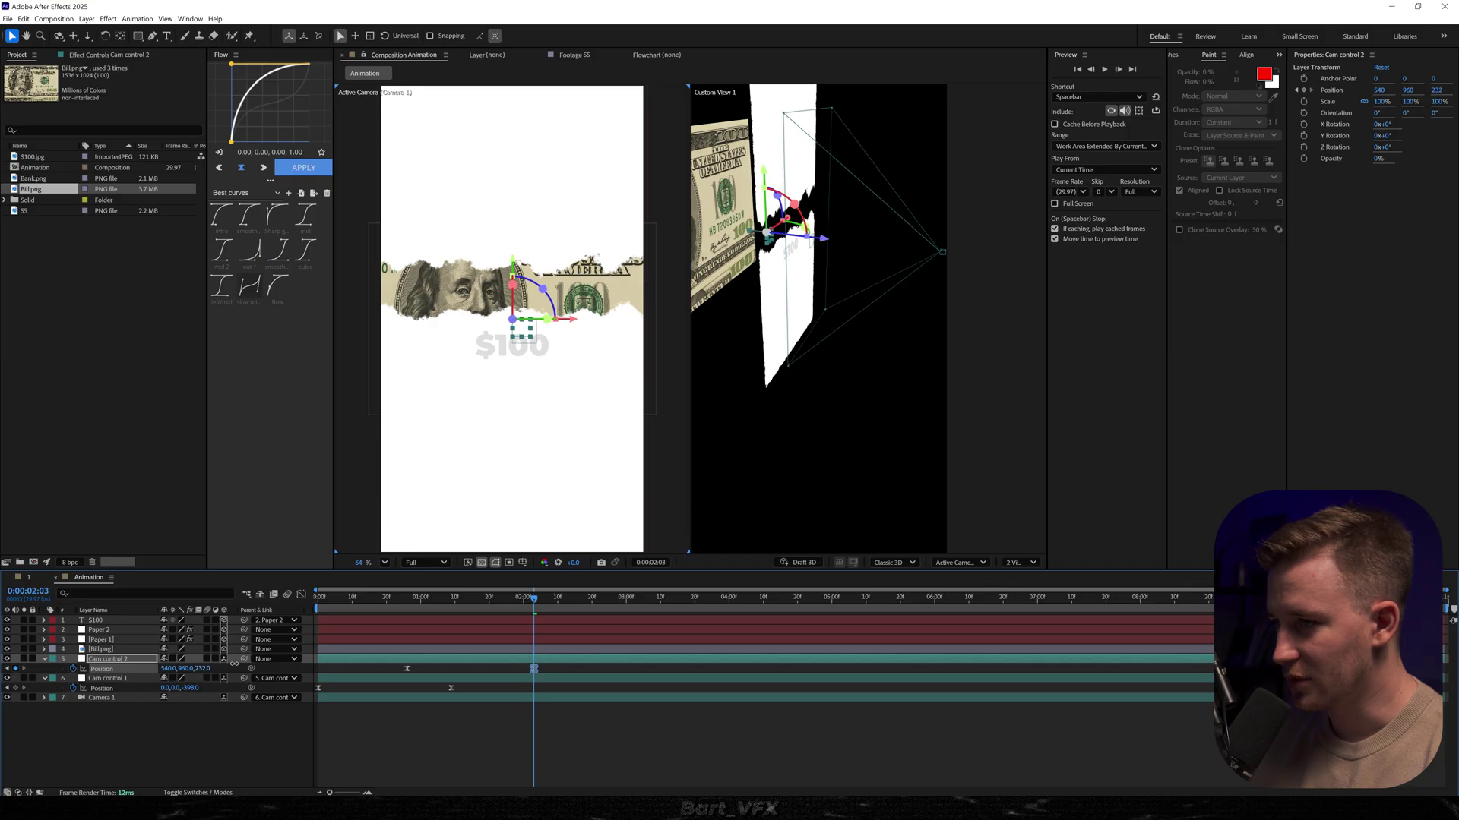
- Apply Easy Ease to Cam control 2's Position keyframes and stretch the end influence in the speed graph for a slow finish
click(301, 596)
drag(383, 706, 604, 768)
key(F9)
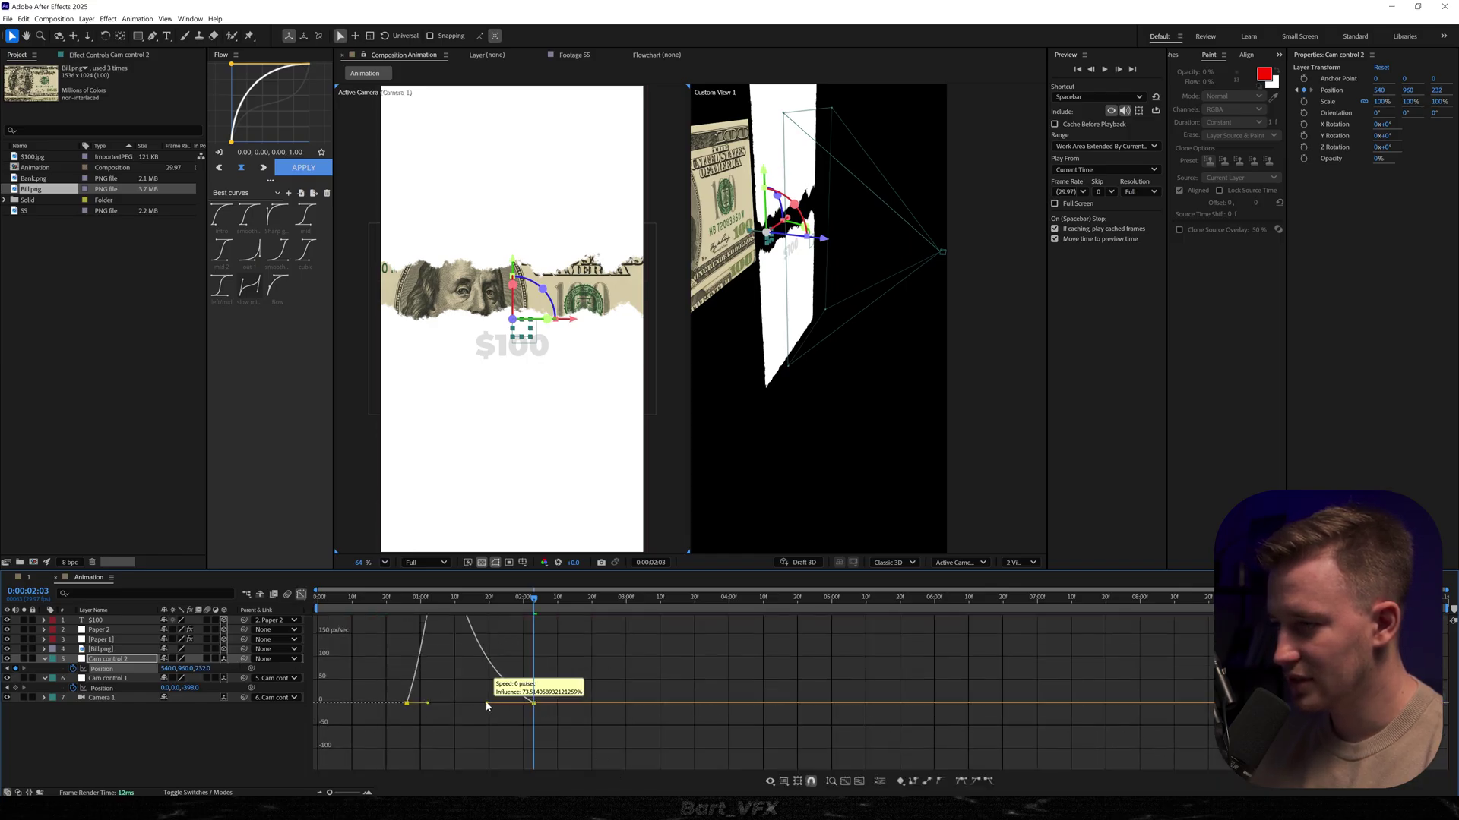
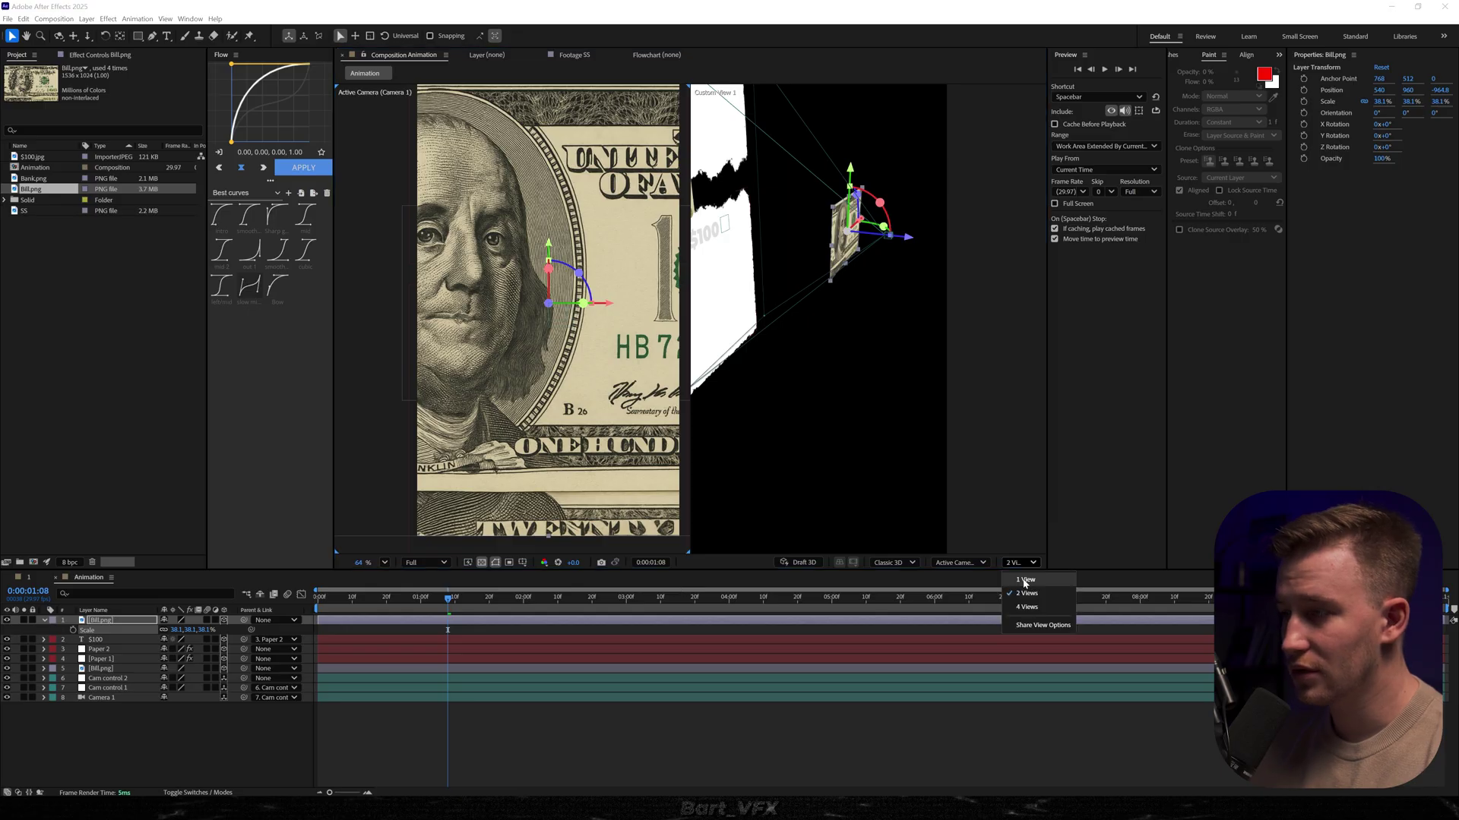
- Return to a single view and move the foreground bill copy just outside the right edge of the frame
click(1029, 597)
click(448, 423)
click(428, 621)
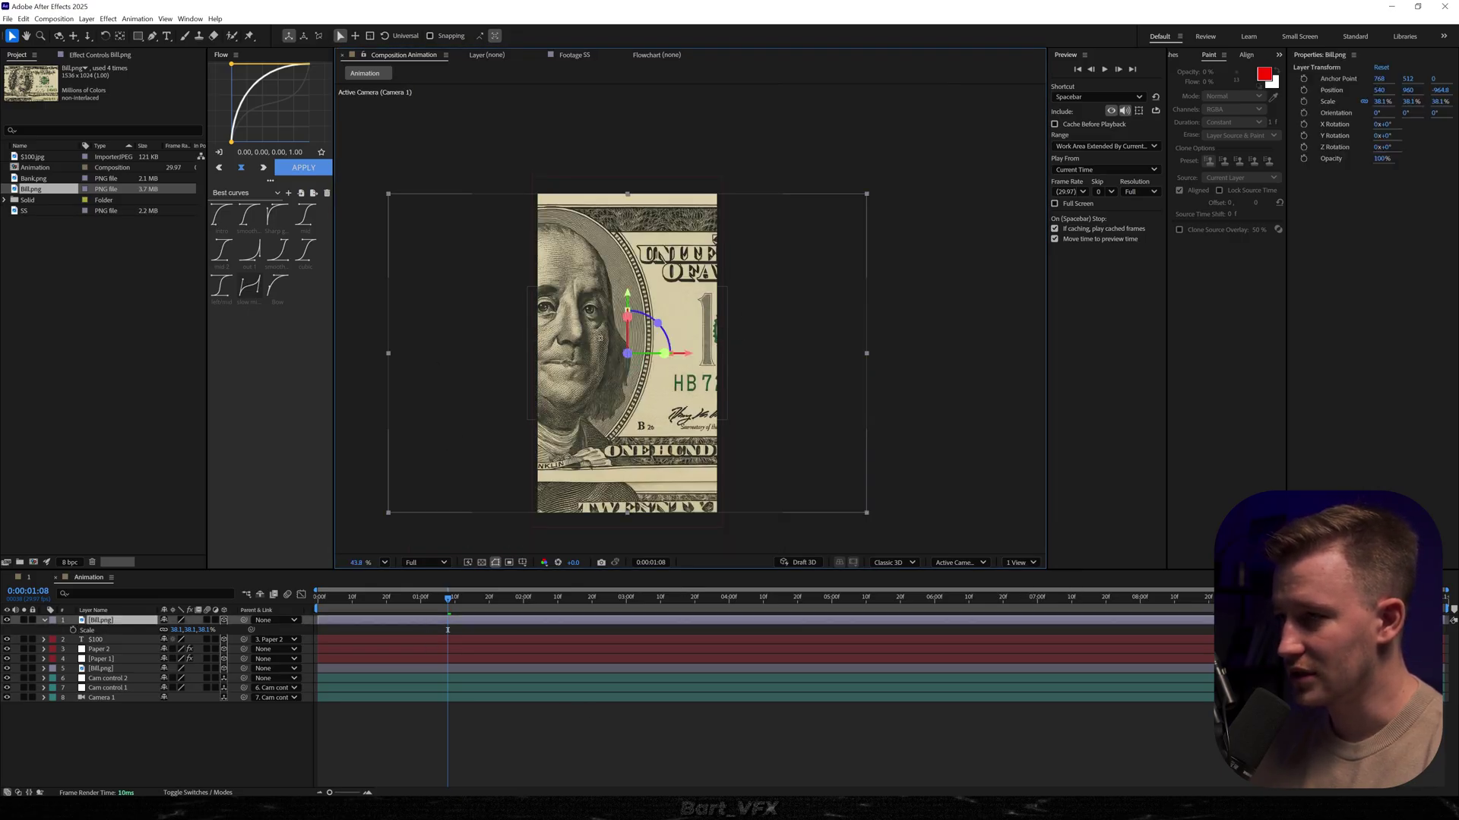
key(space)
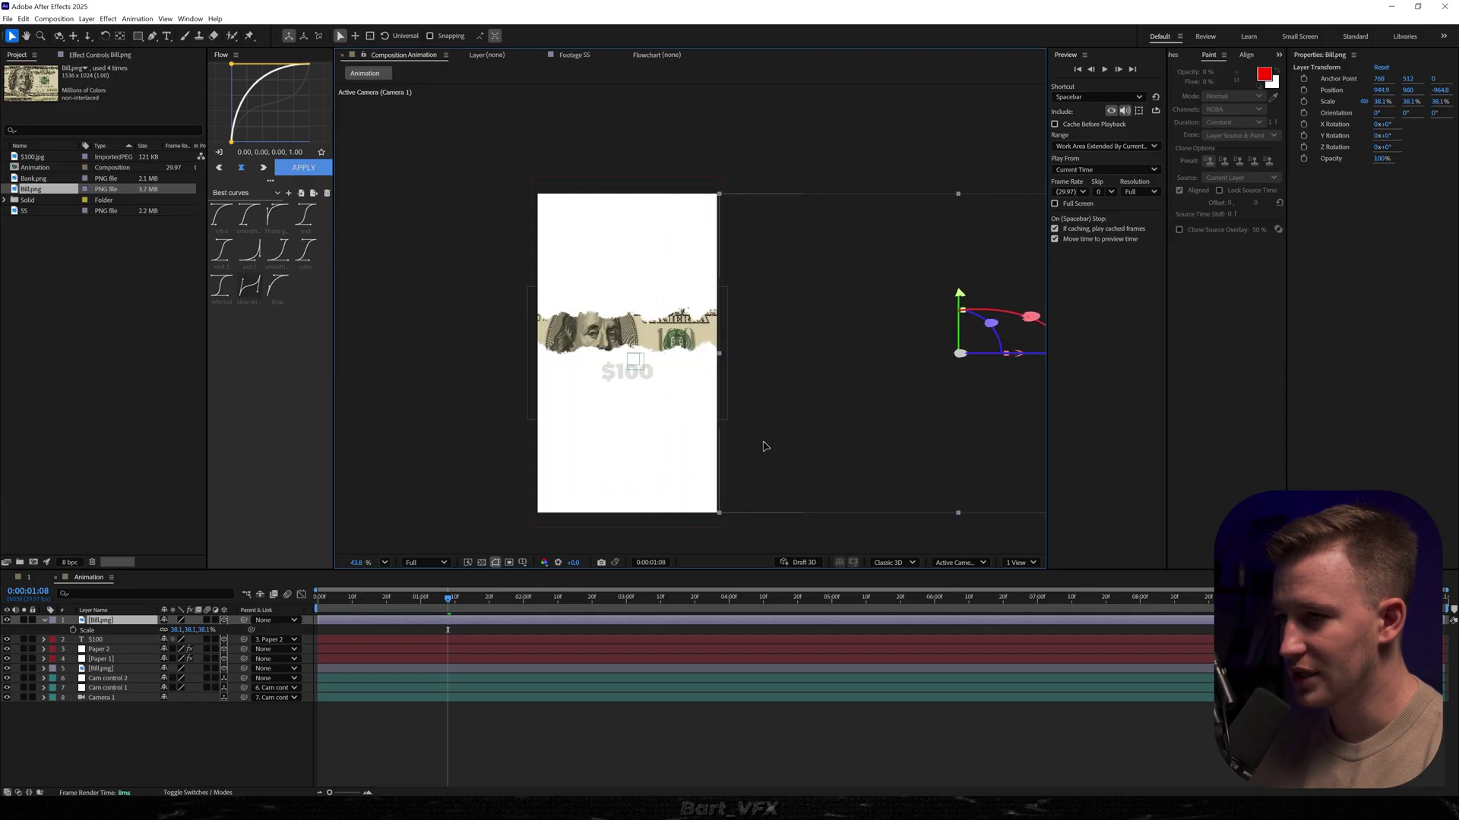
- Keyframe the foreground bill's Position off-frame right at 2:11 and off-frame left at 4:04, and preview the pass
key(p)
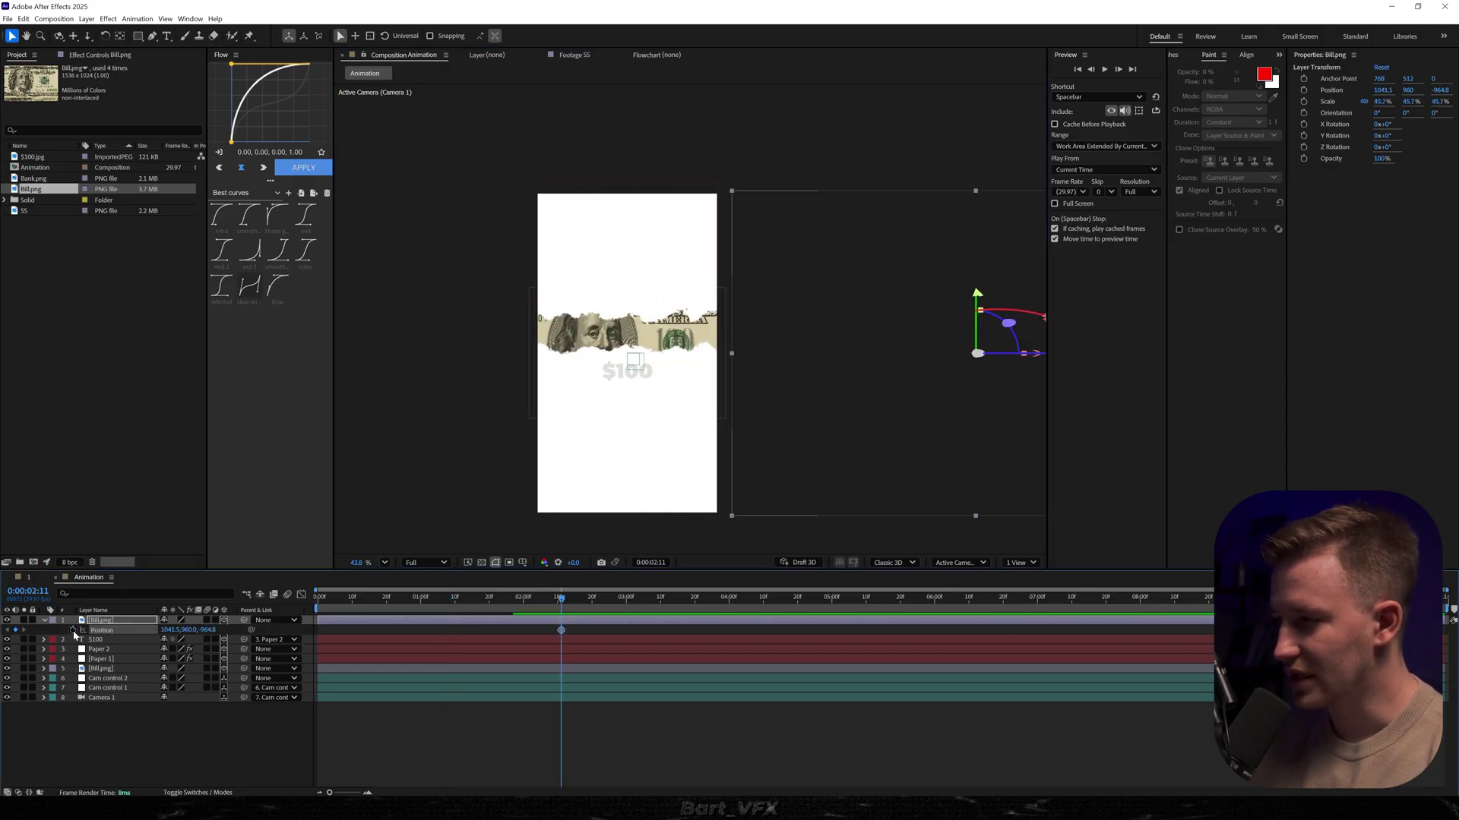
key(space)
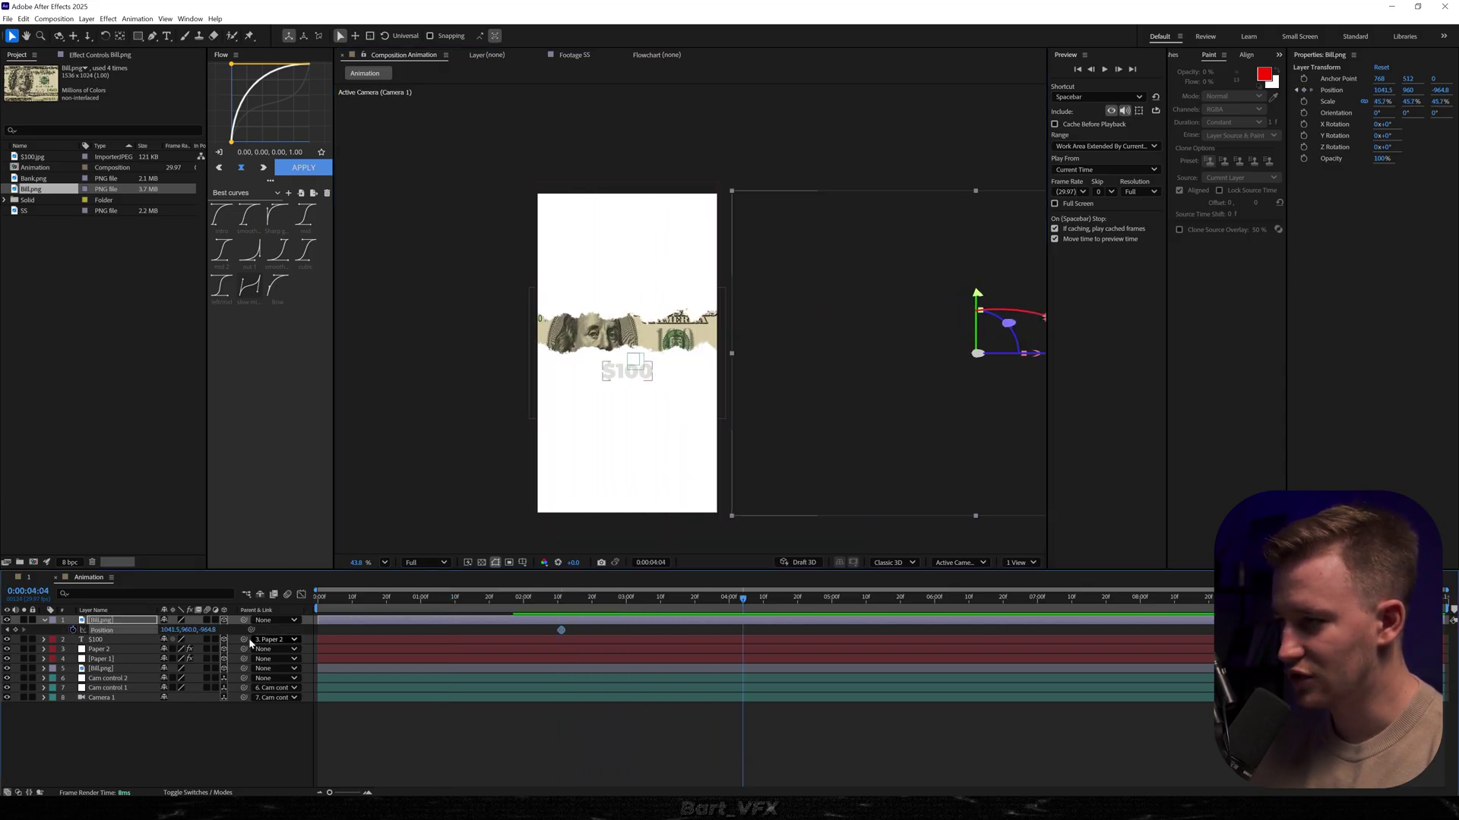
drag(173, 630, 11, 630)
key(space)
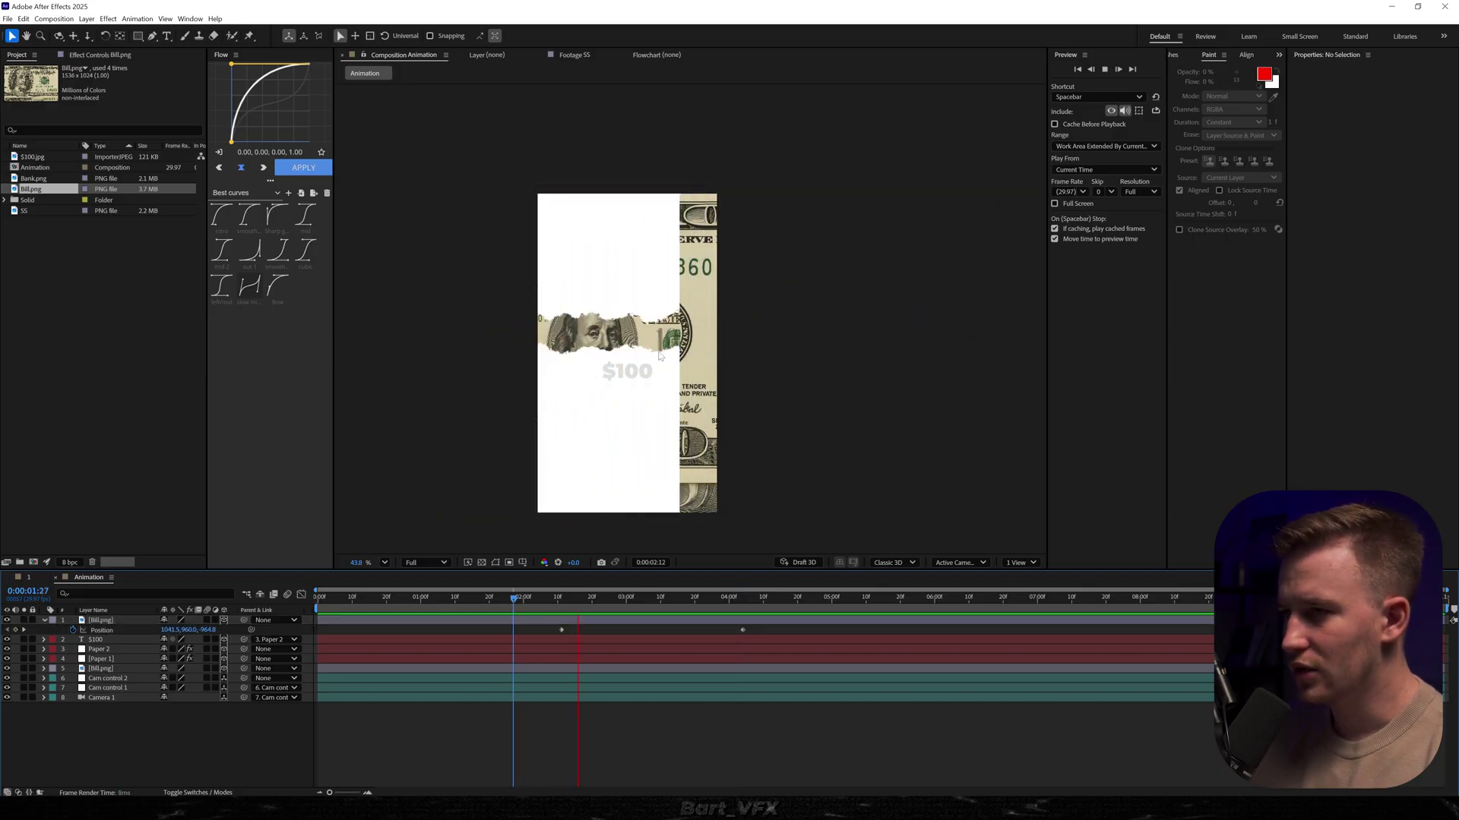
key(space)
- Separate the foreground bill's Position into X, Y and Z dimensions and delete the Y and Z Position keyframes
drag(768, 623, 513, 644)
key(F9)
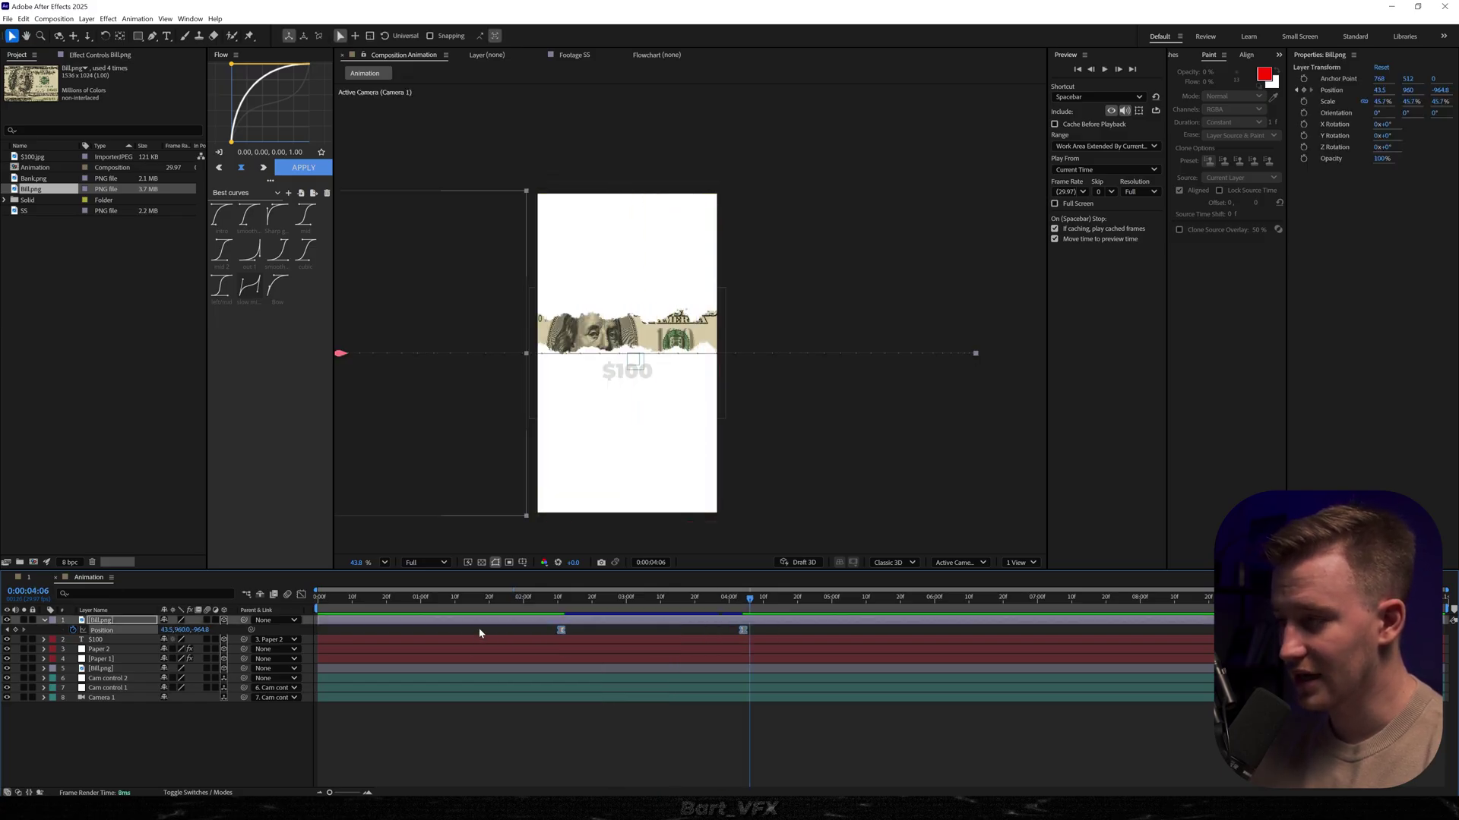
right_click(105, 635)
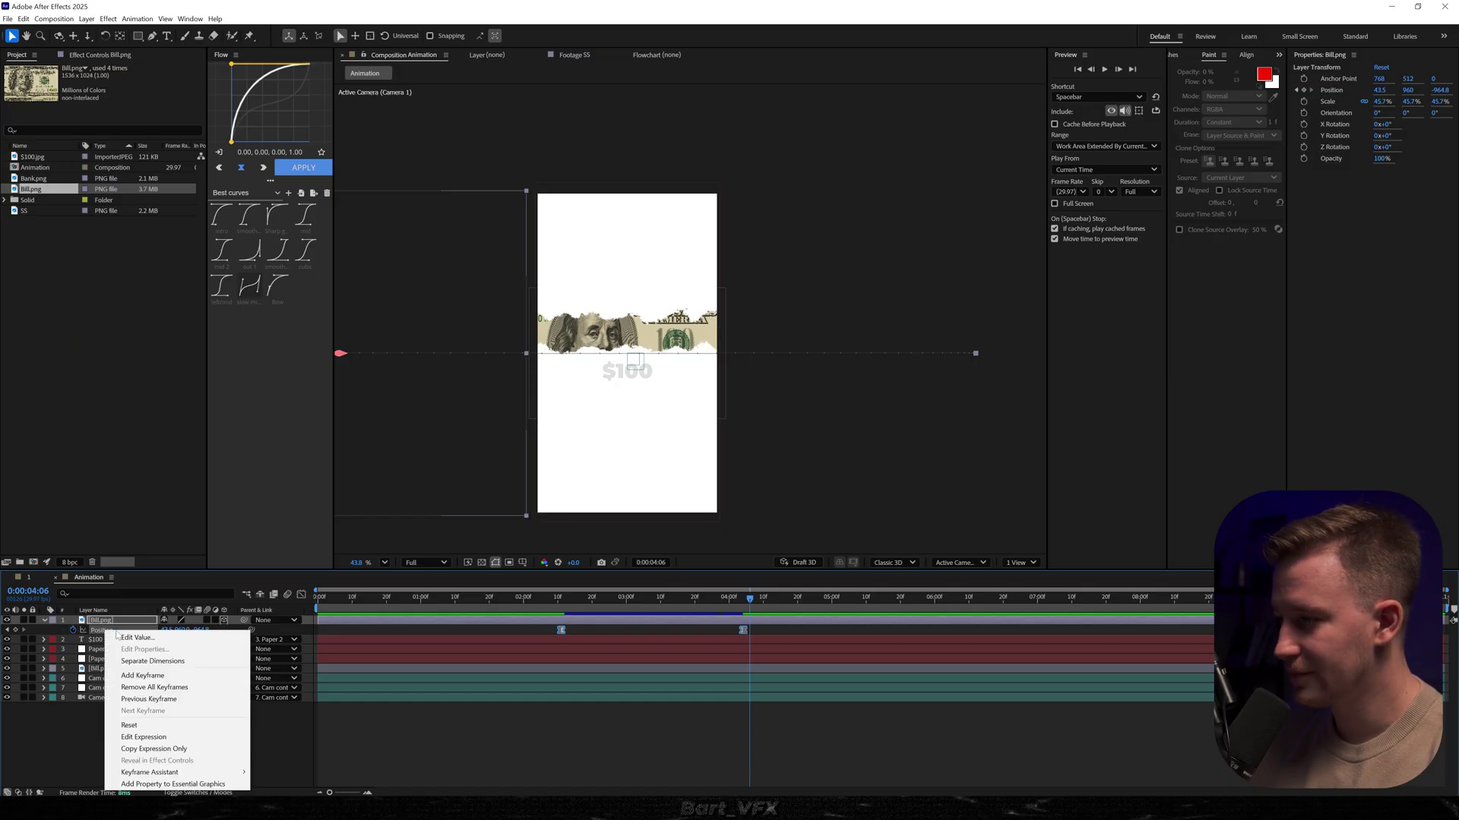
click(185, 661)
drag(563, 597, 636, 600)
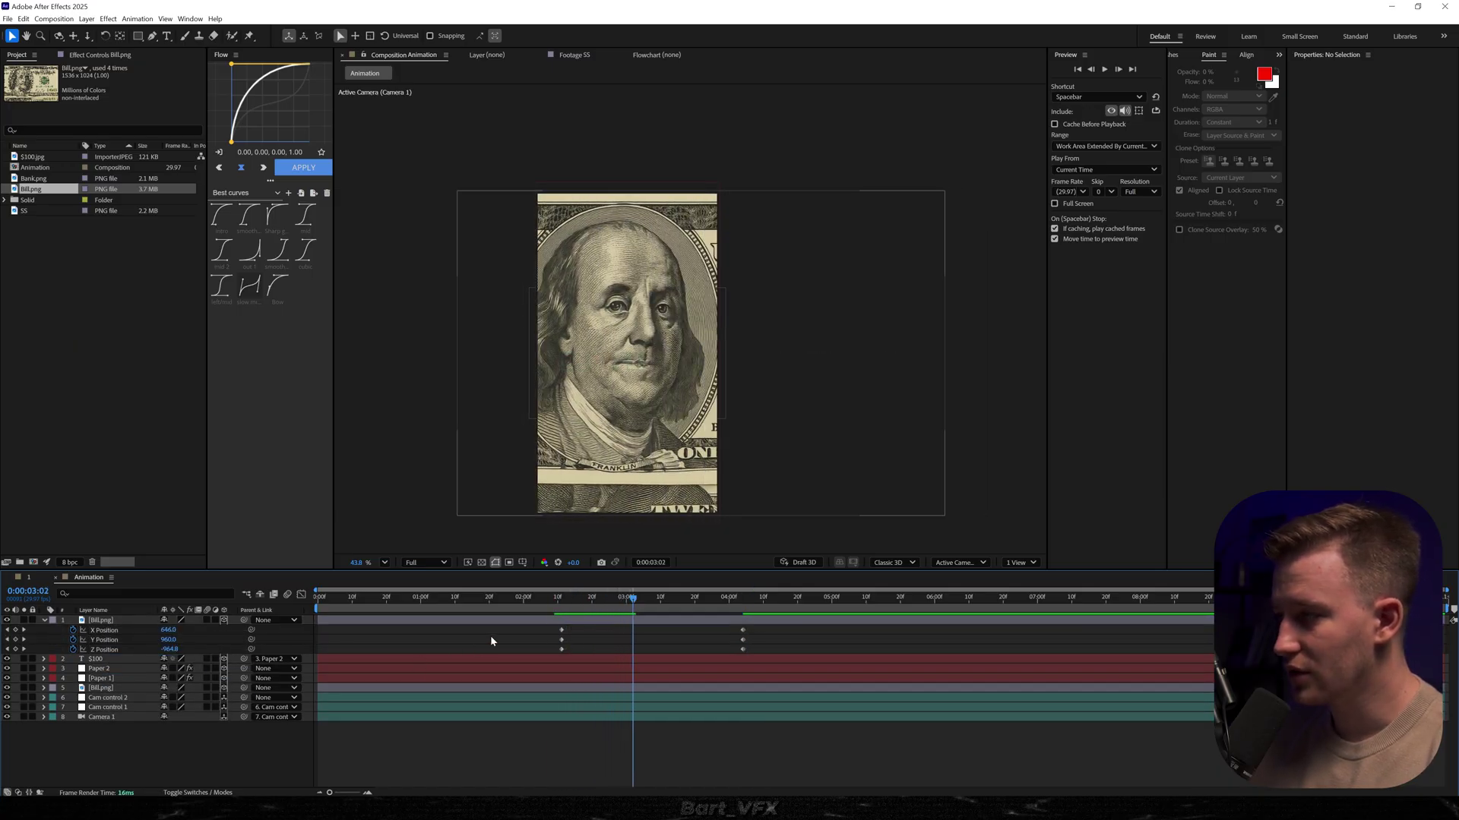
drag(553, 635, 782, 658)
key(Delete)
- Apply Easy Ease to the foreground bill's X Position keyframes and display that property alone as a value graph
key(k)
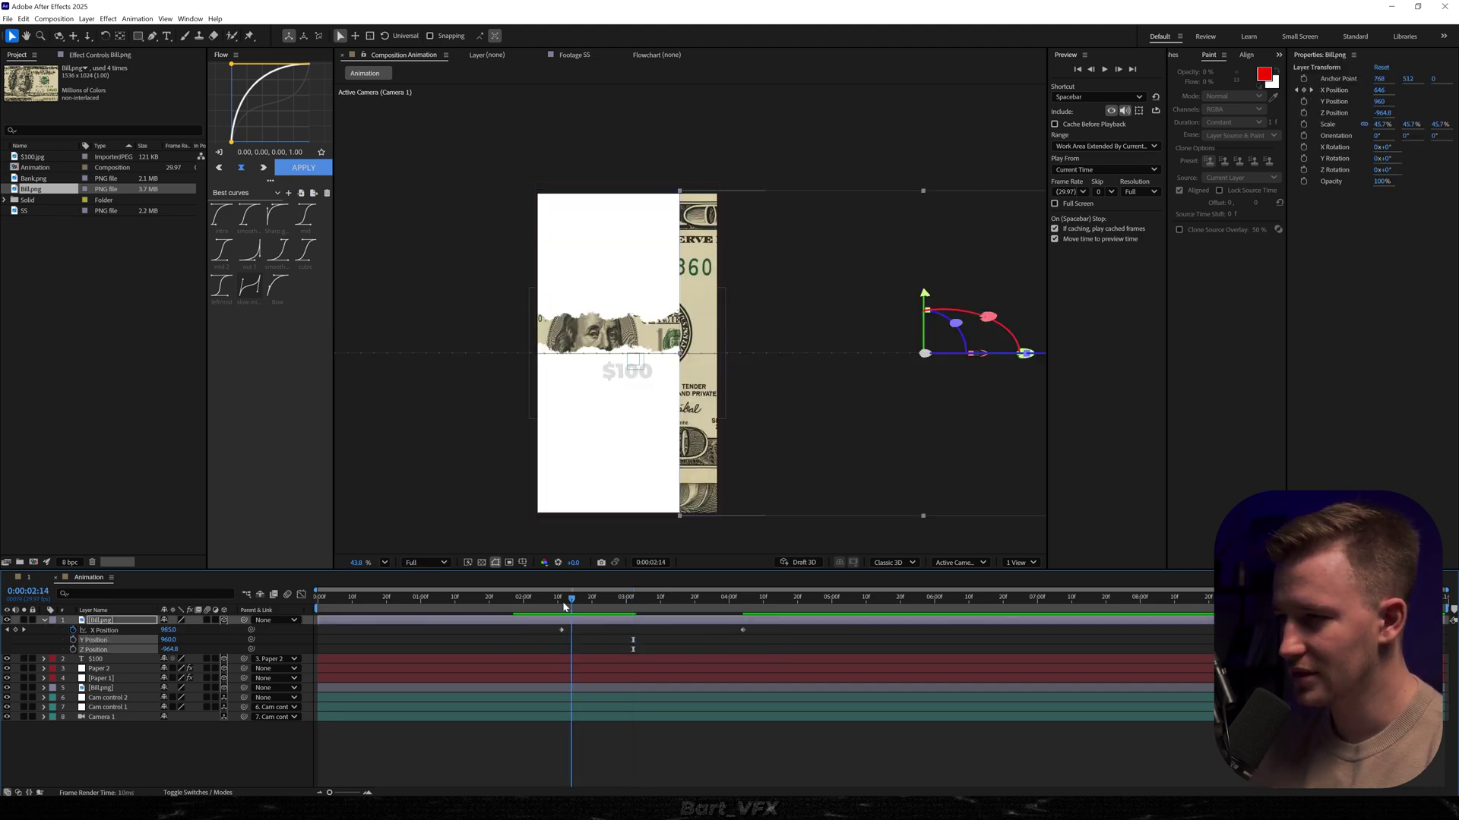
key(F9)
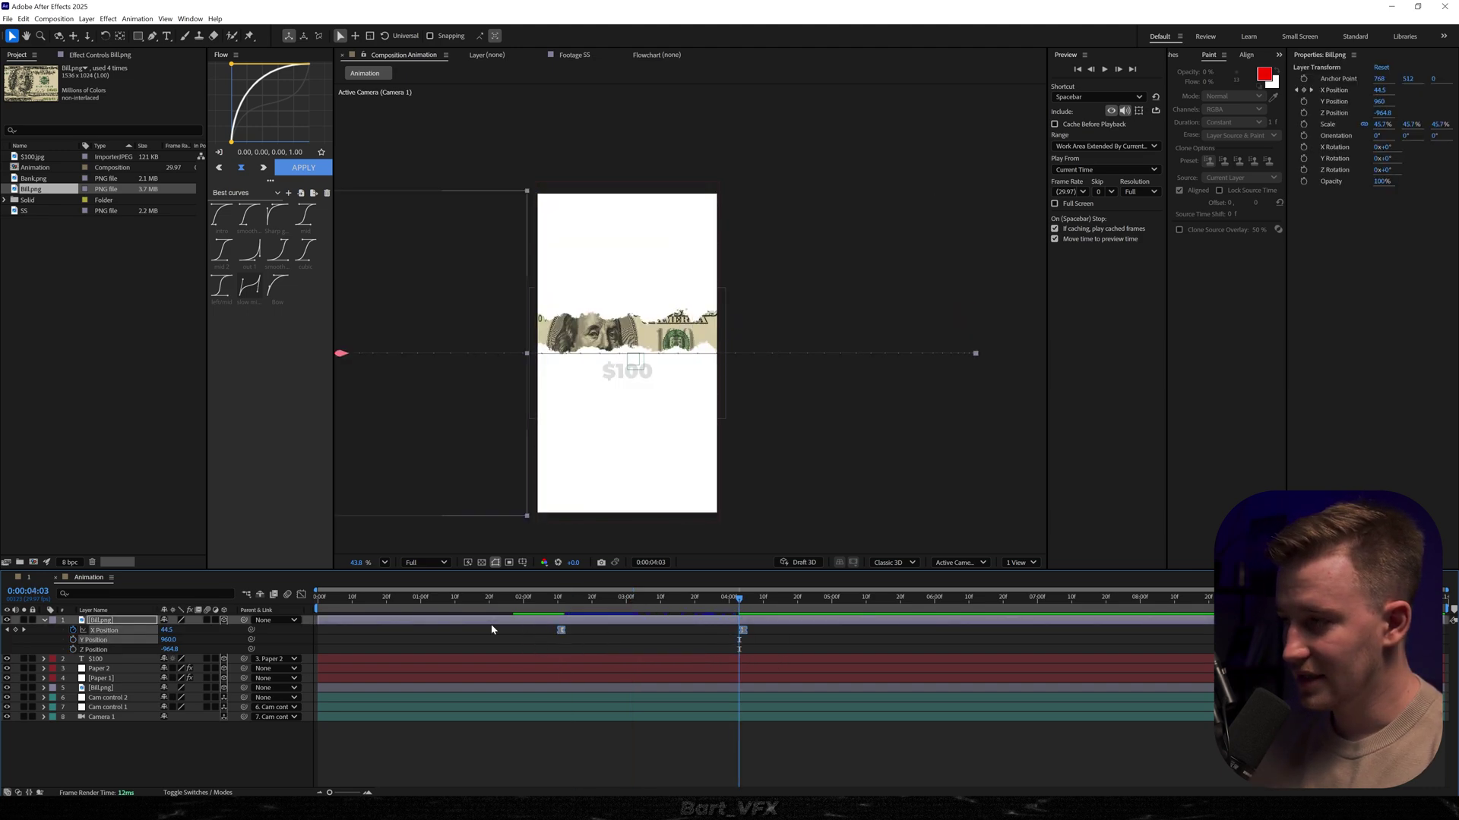
click(302, 595)
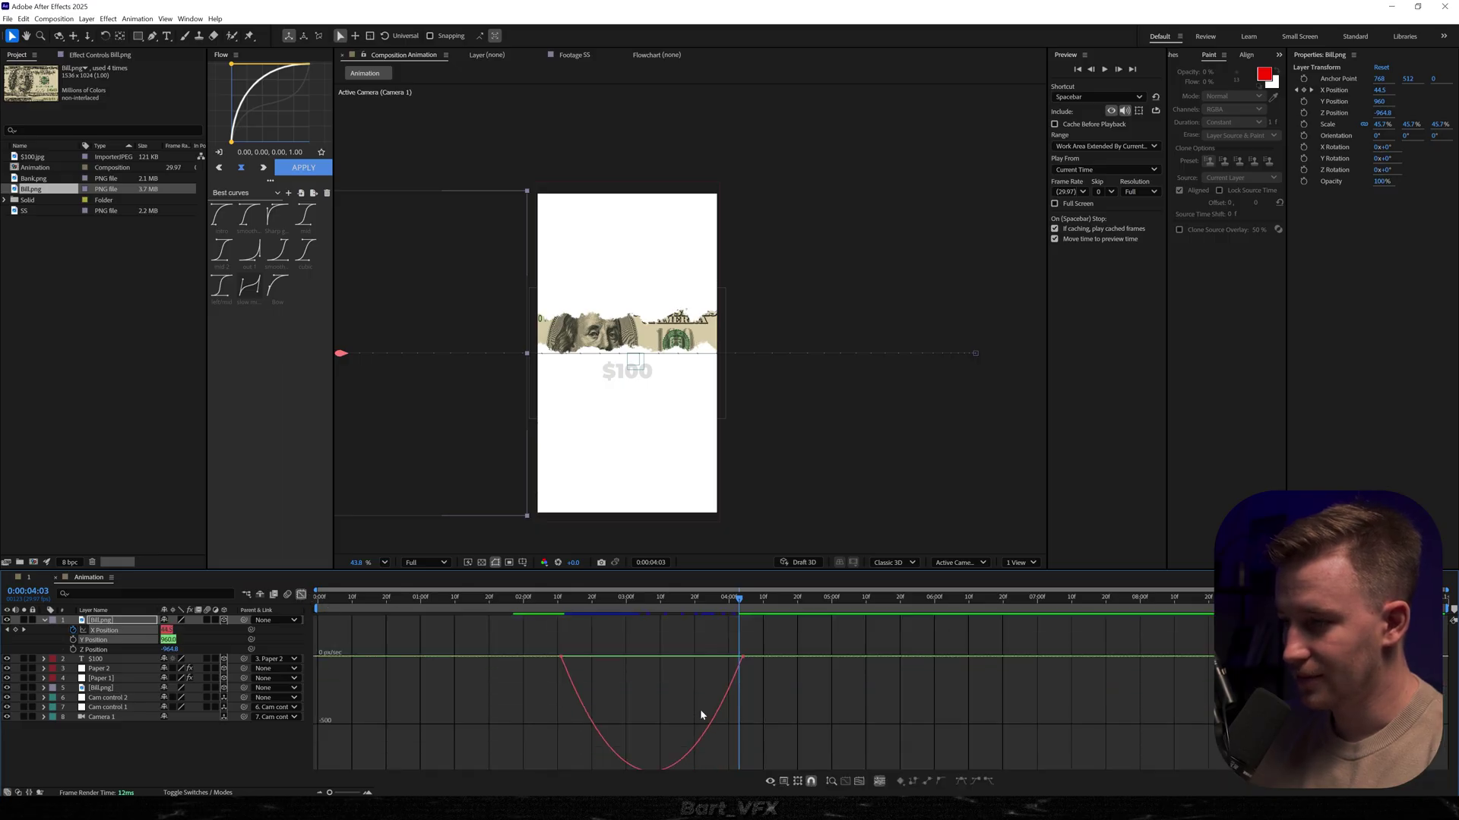
click(785, 782)
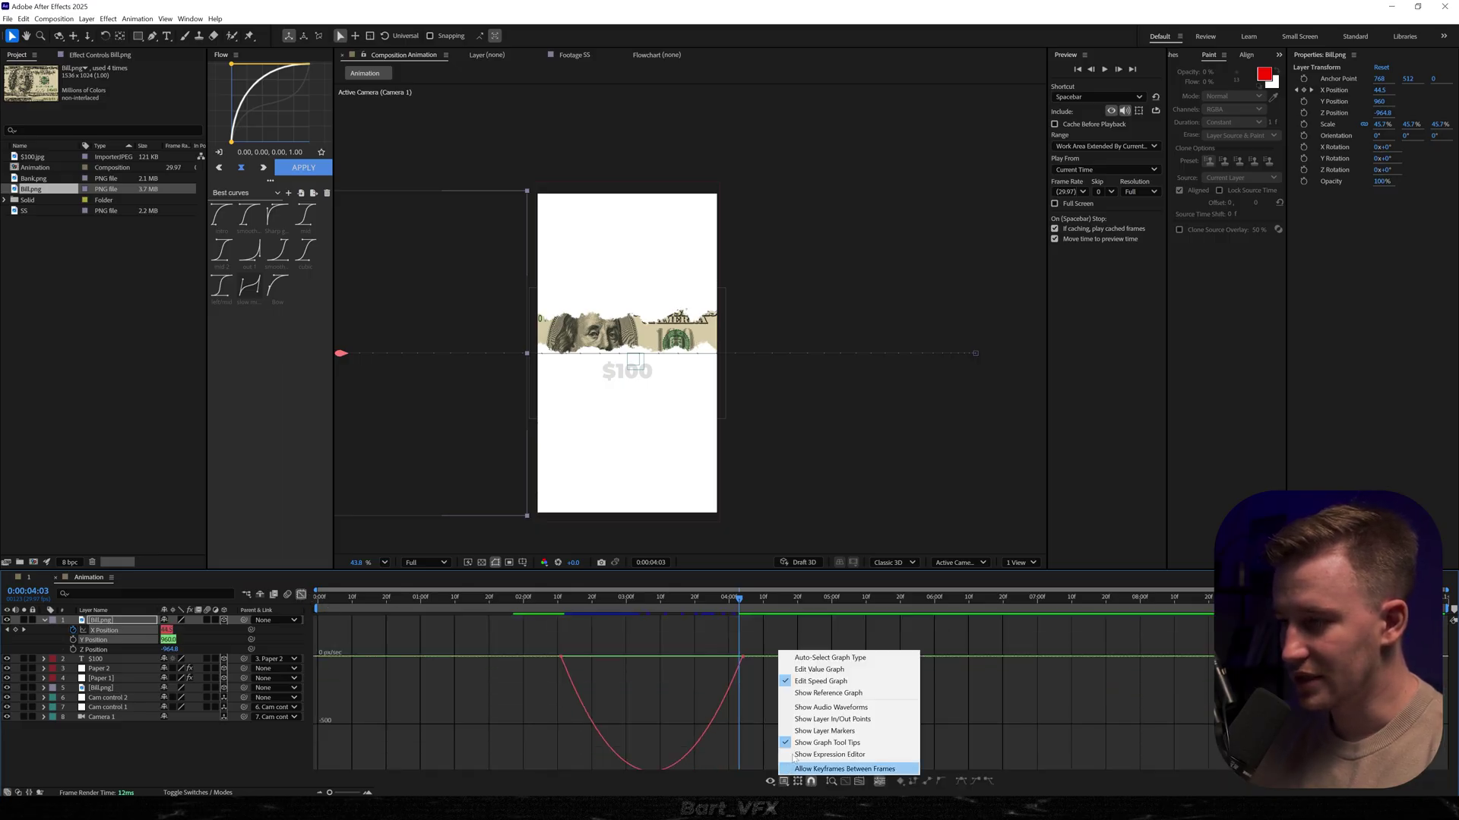
click(827, 672)
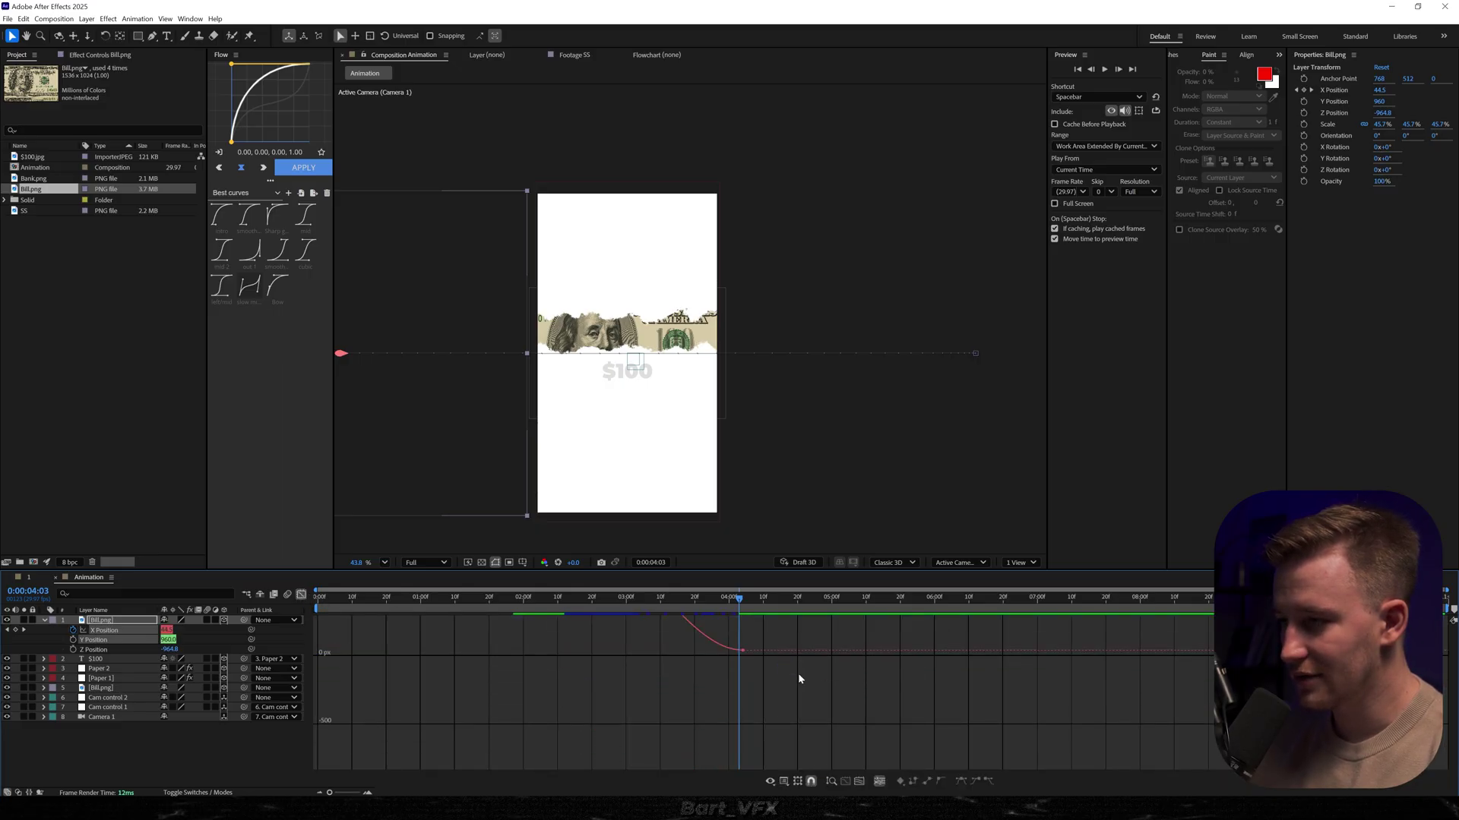
shift+click(92, 641)
scroll(634, 699, up, 2)
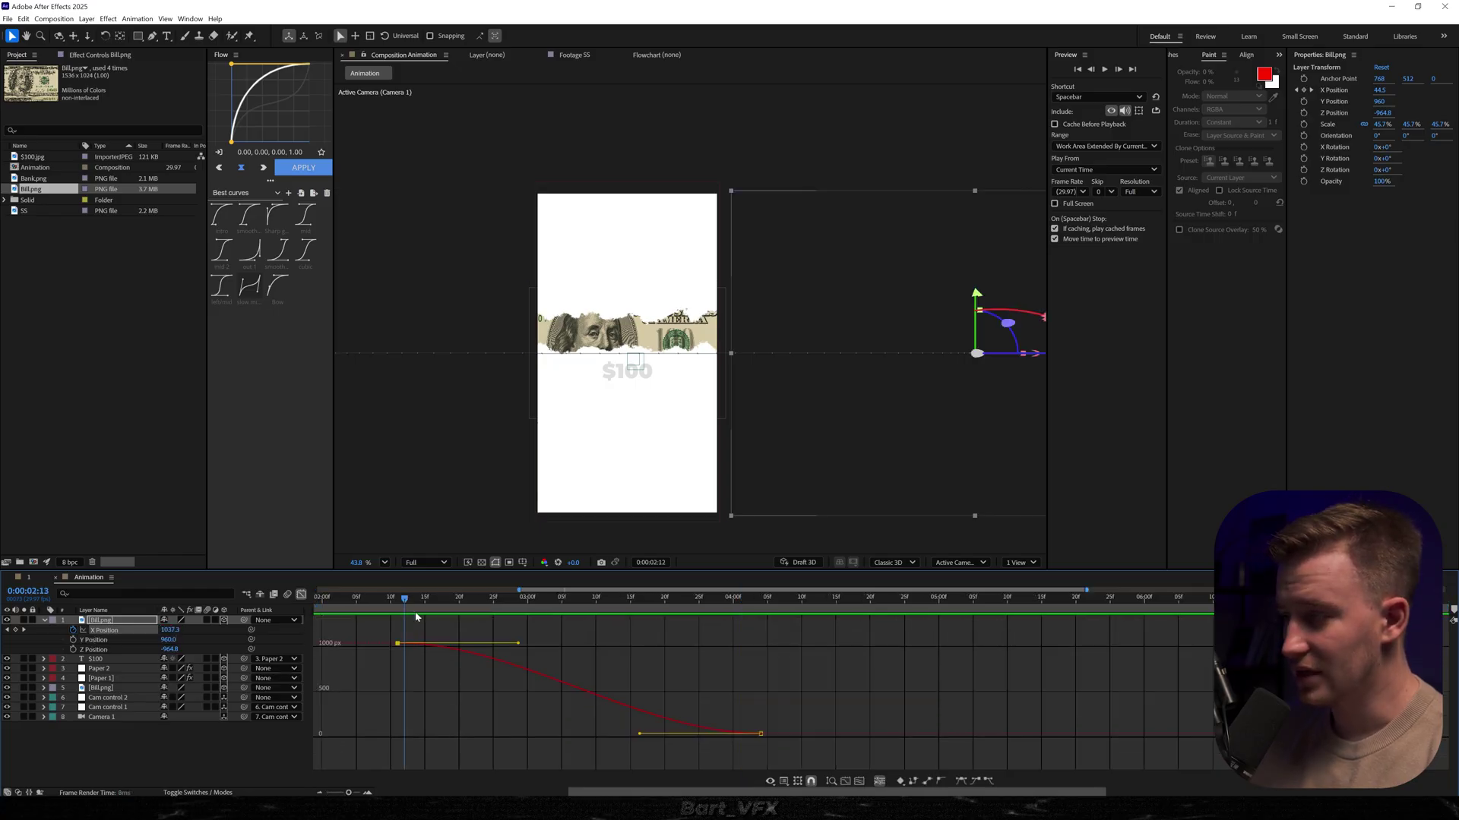
- Reshape the foreground bill's X Position curve with a steep start and a steep end, and preview the pass
drag(414, 611, 421, 701)
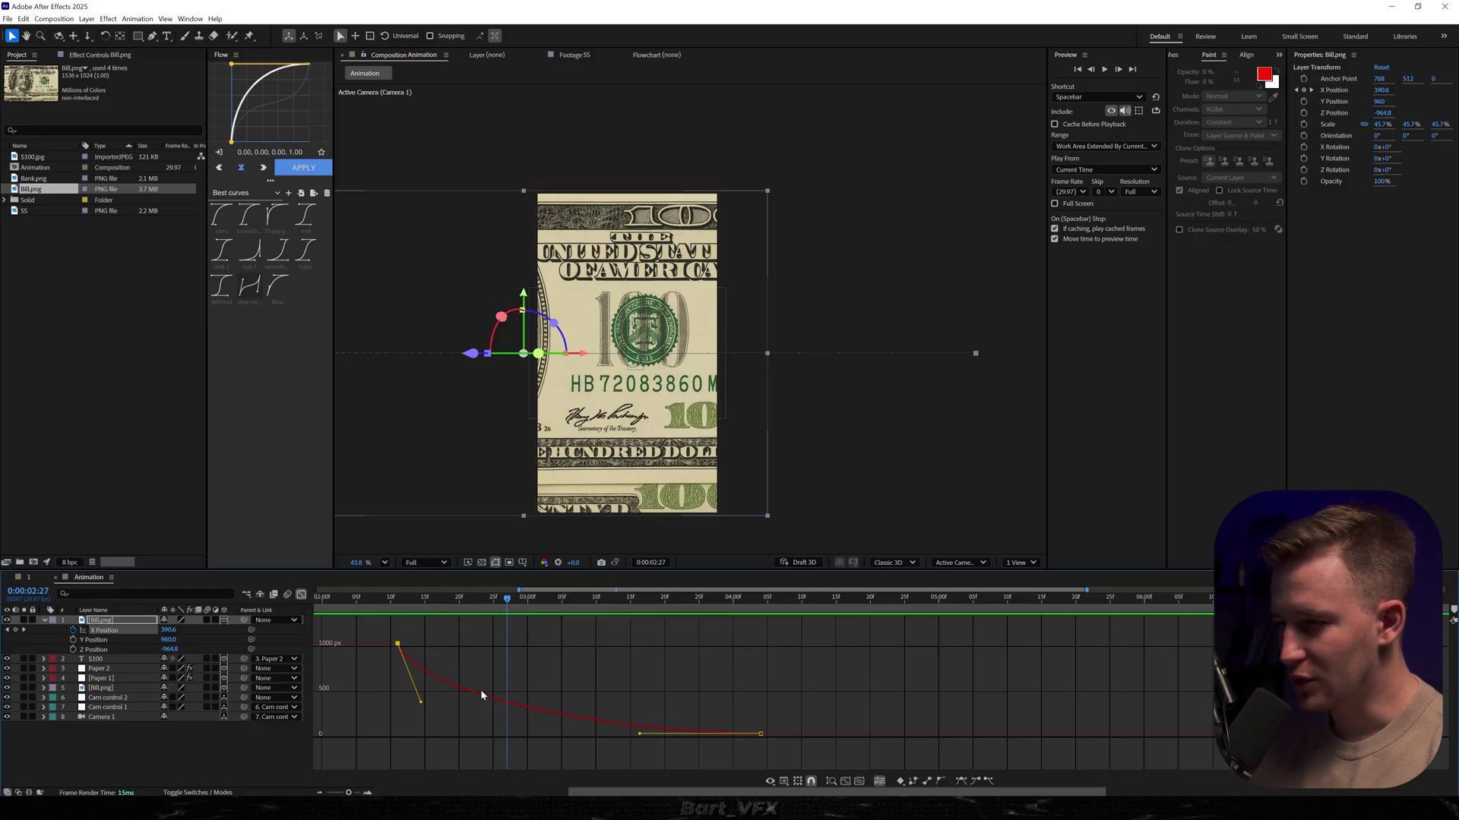
drag(639, 733, 717, 676)
click(386, 614)
key(space)
key(space)
- Move the foreground bill's last X Position keyframe to 3:18 with value 0, preview it and leave the graph view
drag(762, 735, 654, 737)
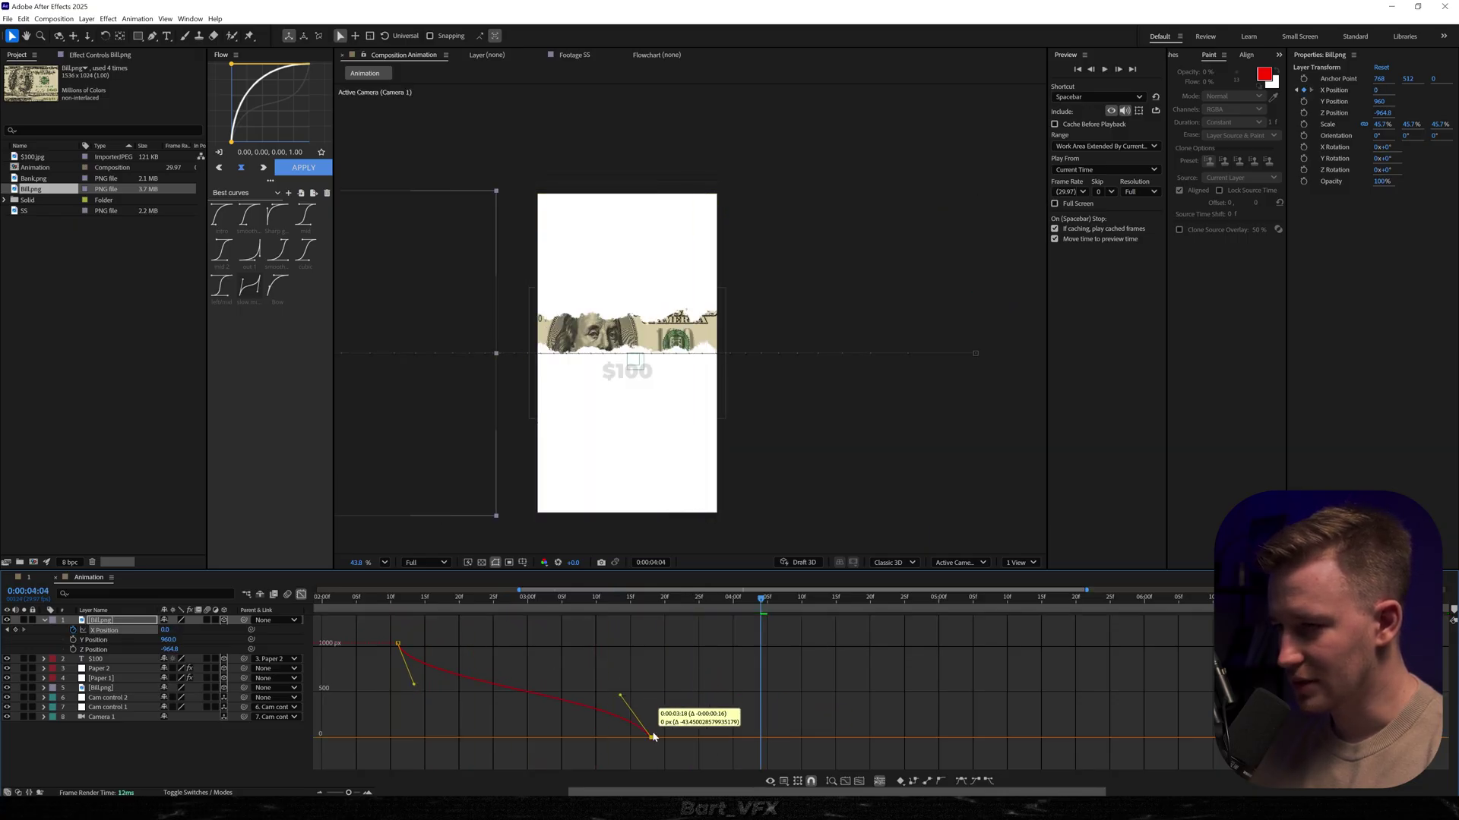
click(331, 603)
key(space)
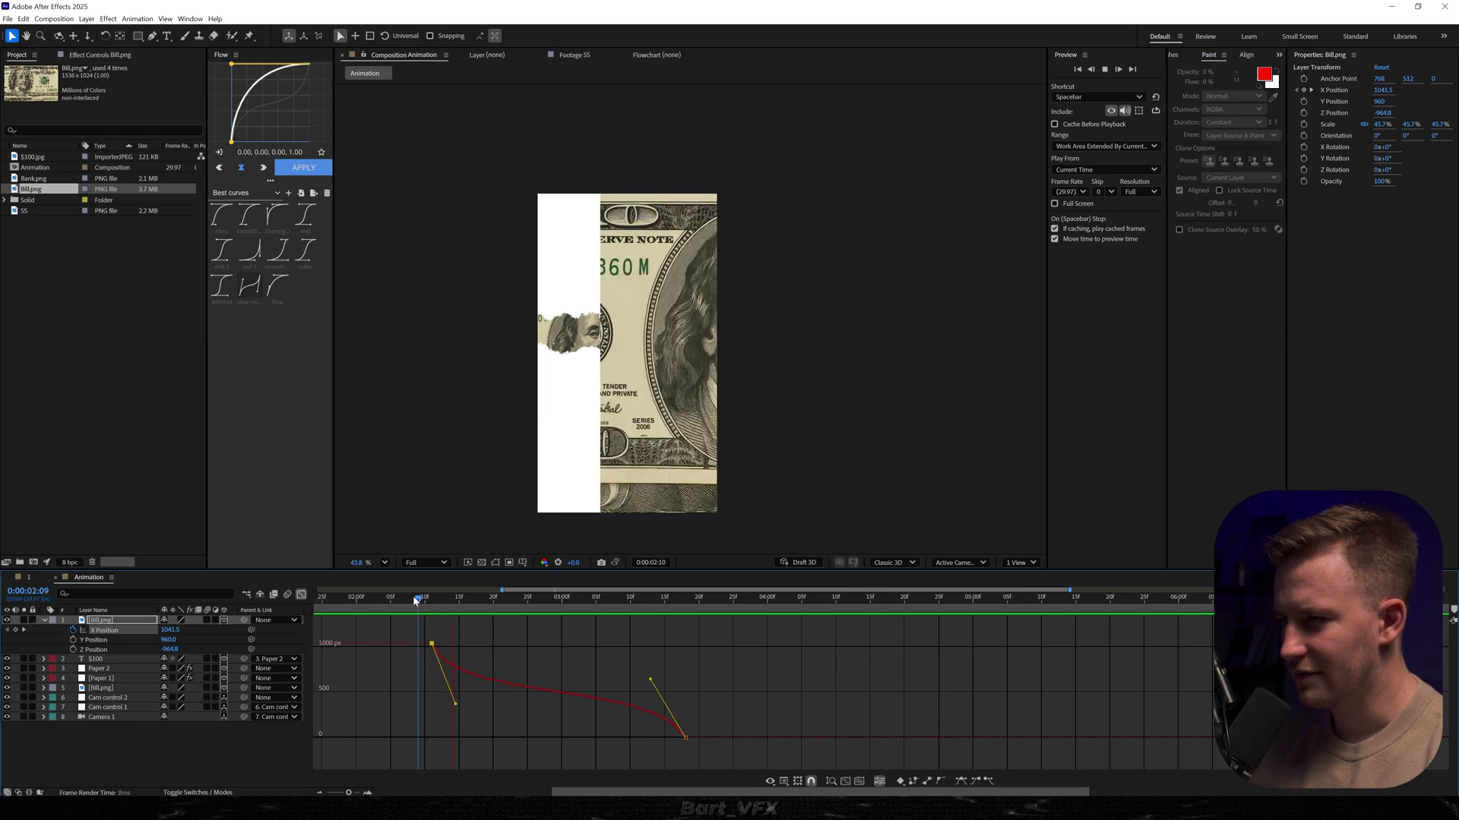
key(ctrl+a)
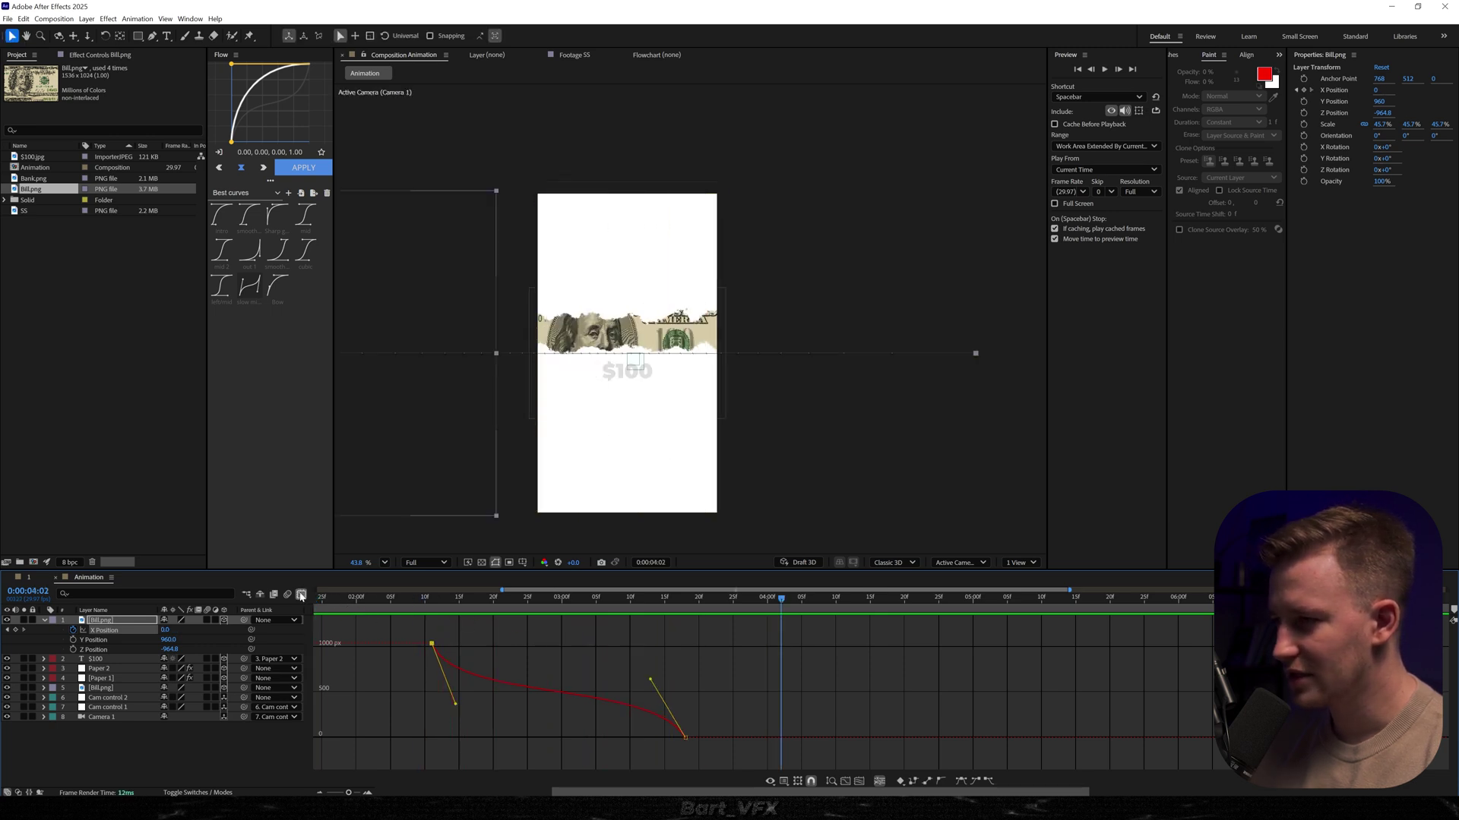
key(shift+F3)
key(u)
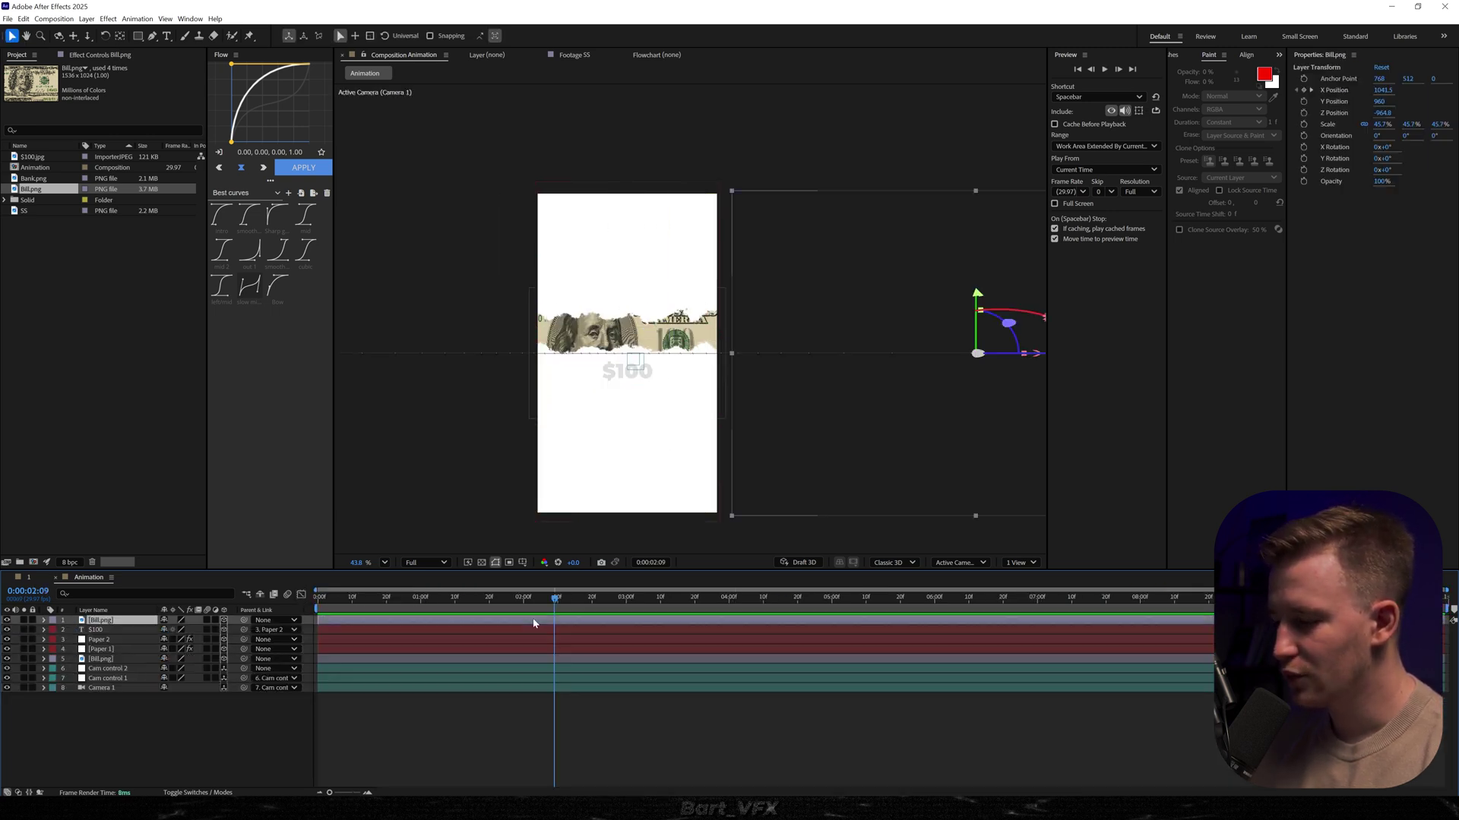
- Shift the foreground bill's sweep and Cam control 2's Position keyframes earlier in time, and preview the whole animation
key(u)
drag(522, 601, 416, 629)
click(107, 679)
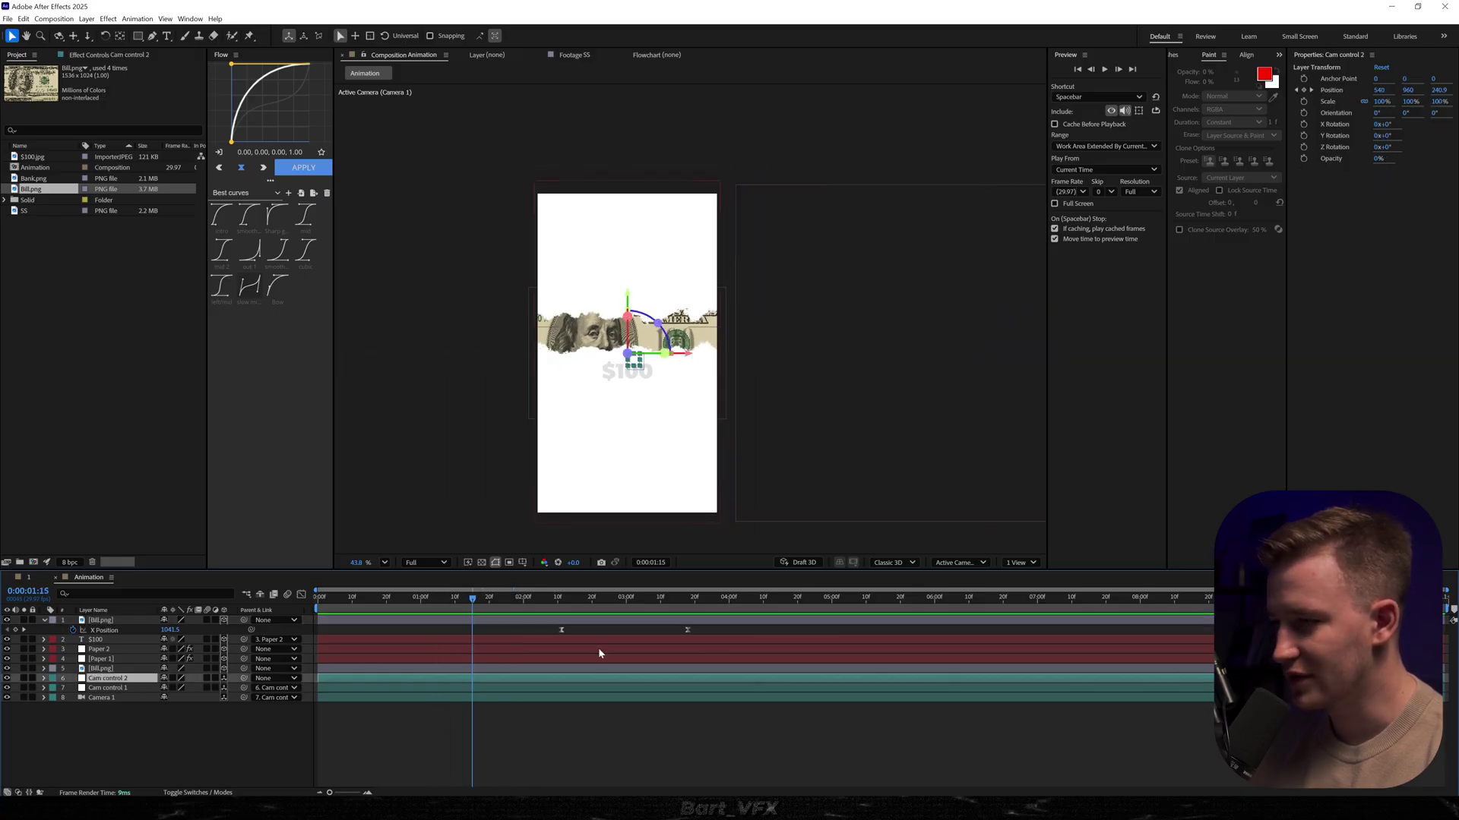
drag(705, 639, 487, 619)
key(space)
click(386, 607)
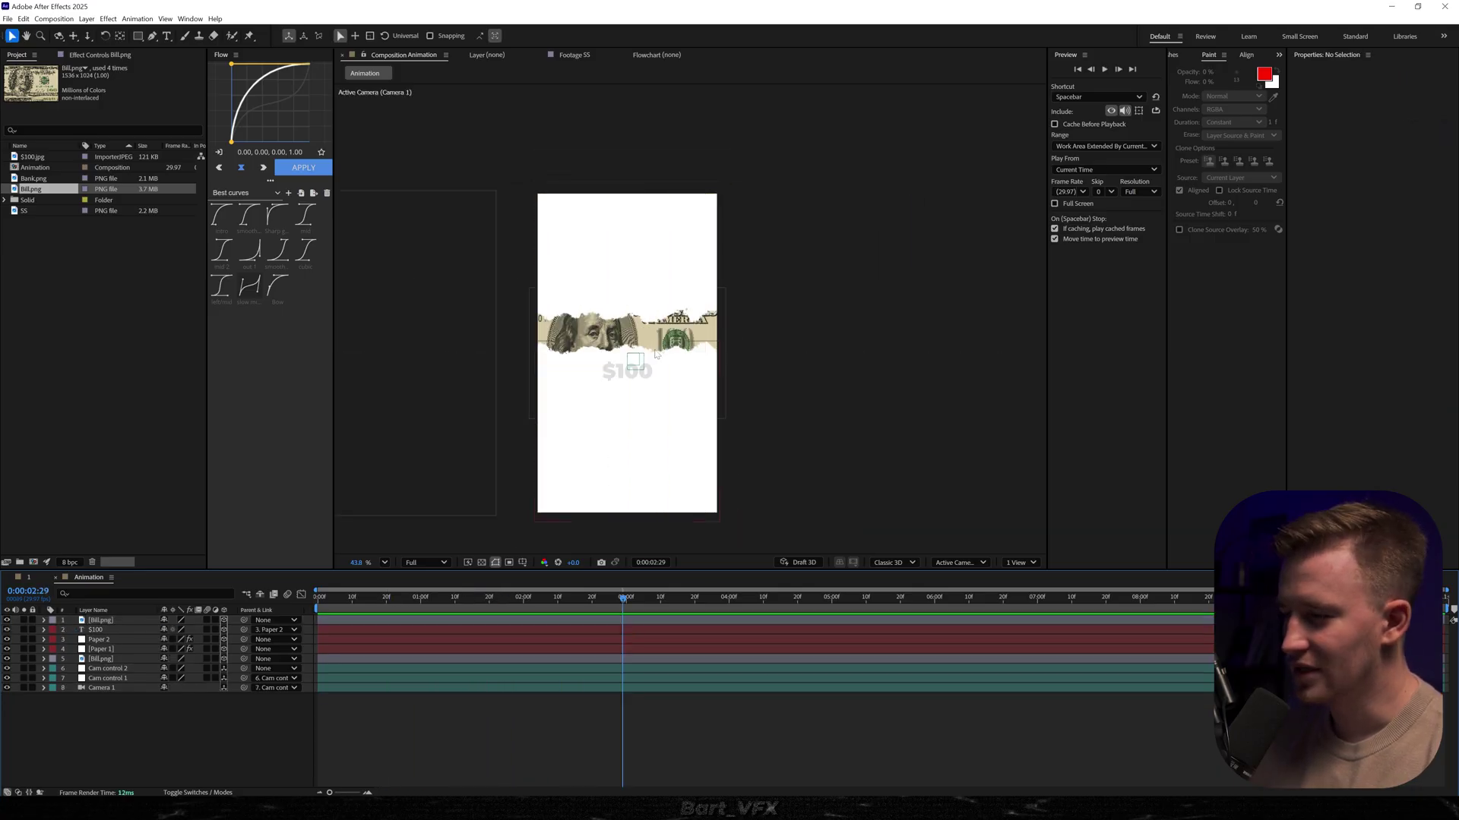
scroll(658, 348, up, 1)
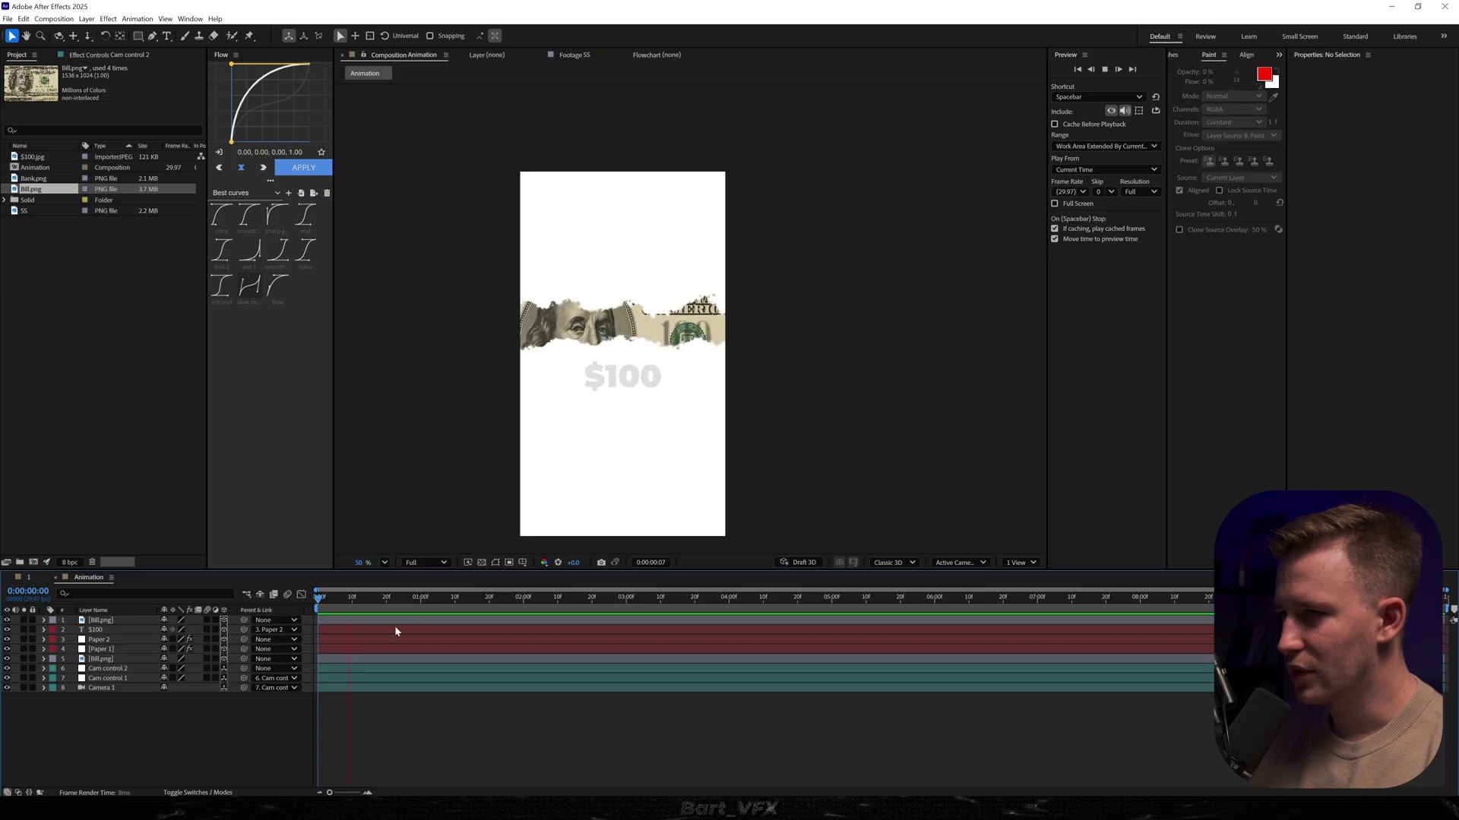
key(space)
- Set Z to 111 on Cam control 1's first Position keyframe and preview the opening camera move
click(107, 679)
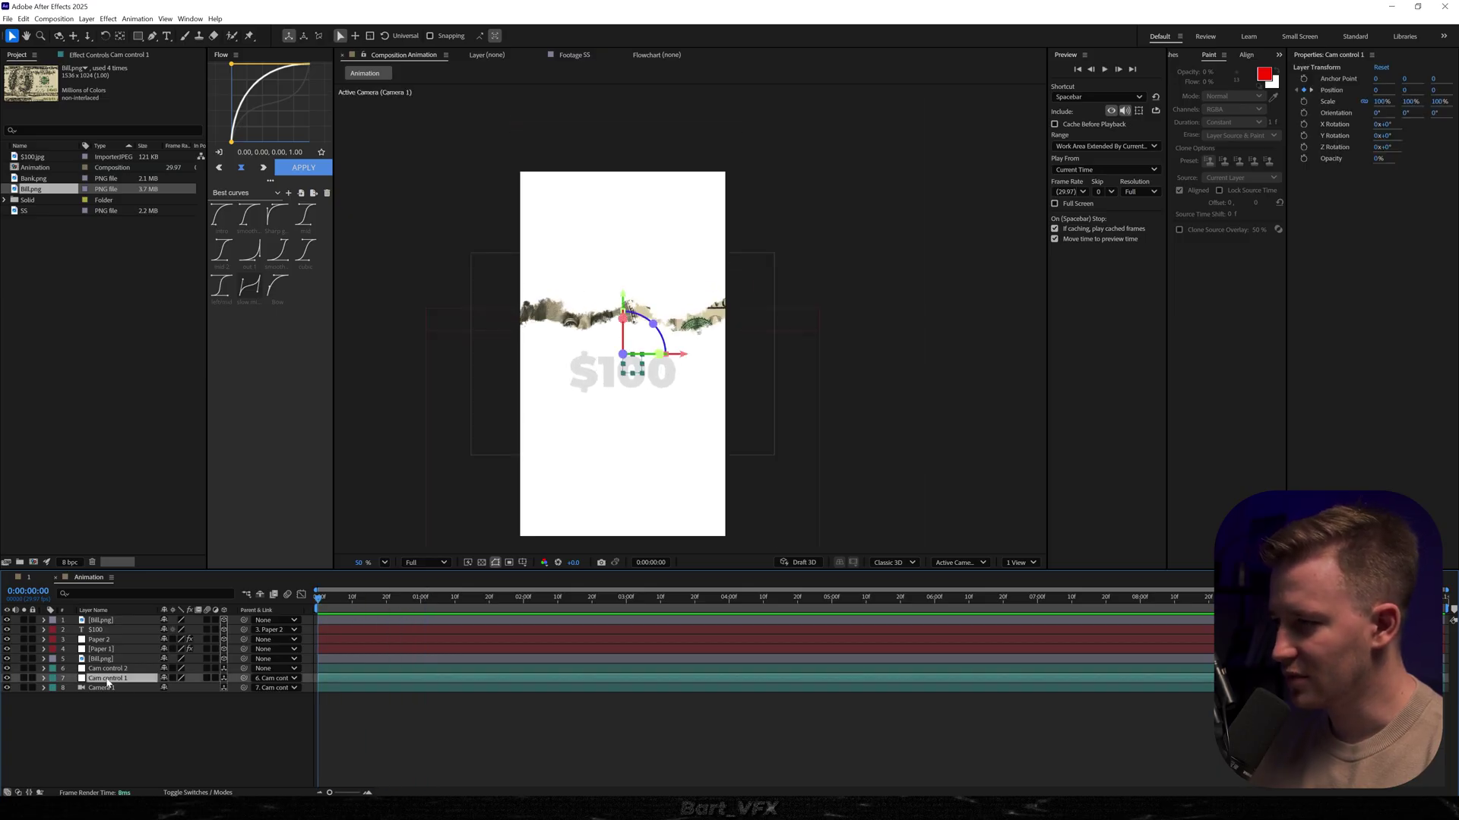
key(p)
drag(186, 692, 241, 687)
key(space)
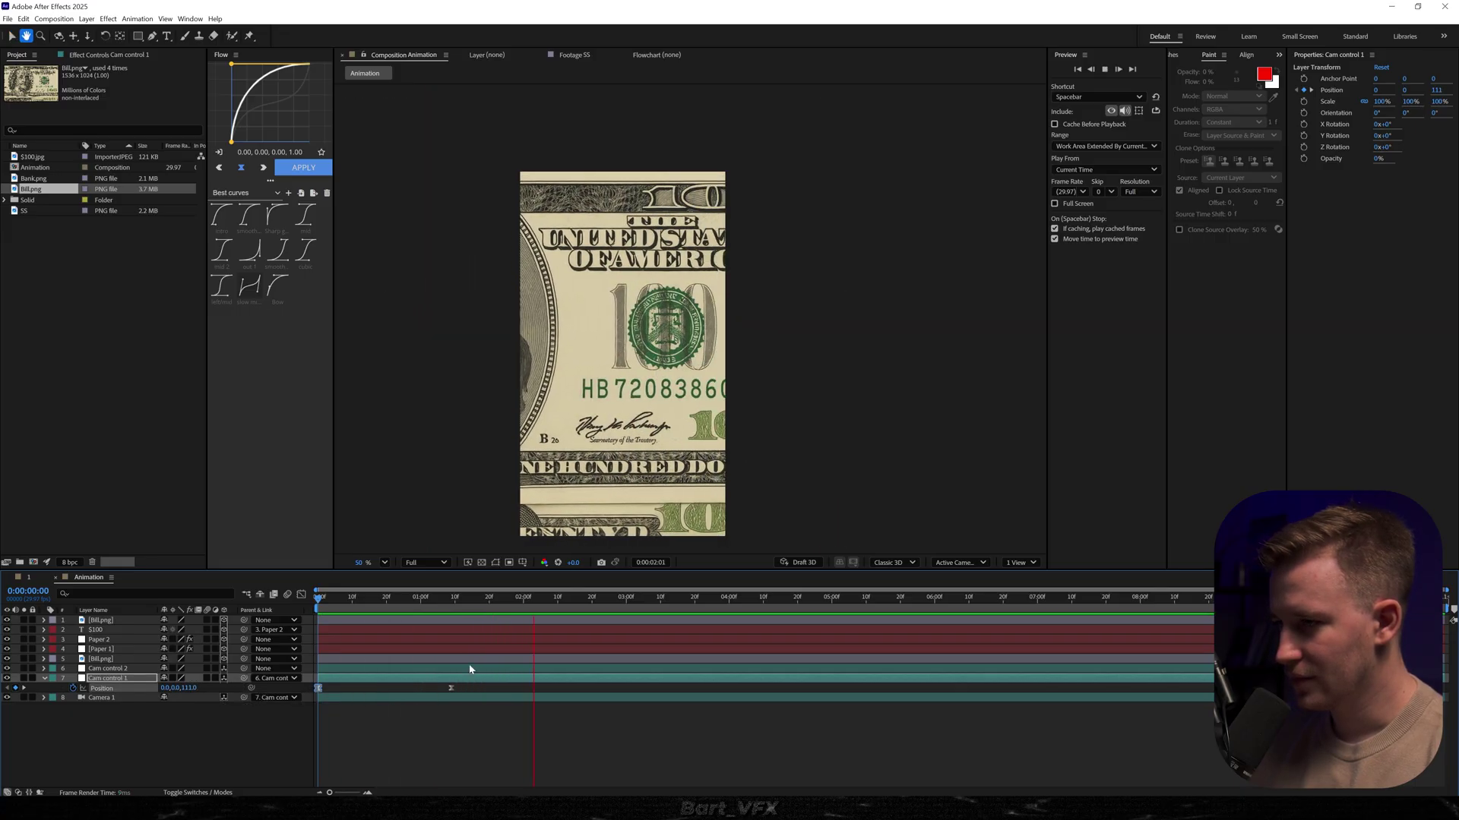
click(411, 603)
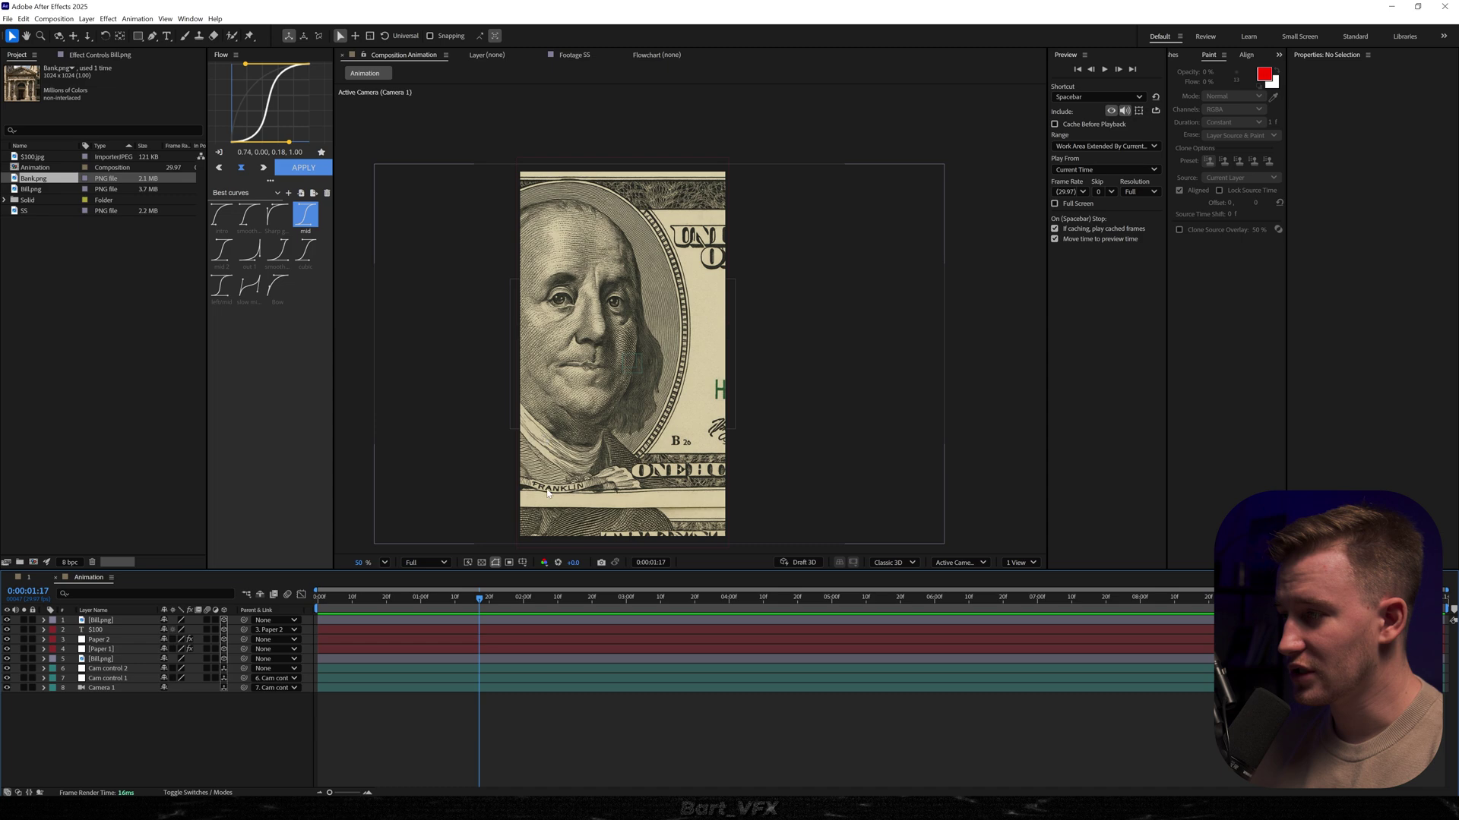
- Add Bank.png to the composition between the Paper 1 layer and the background bill, and check it behind the tear
drag(478, 603, 506, 605)
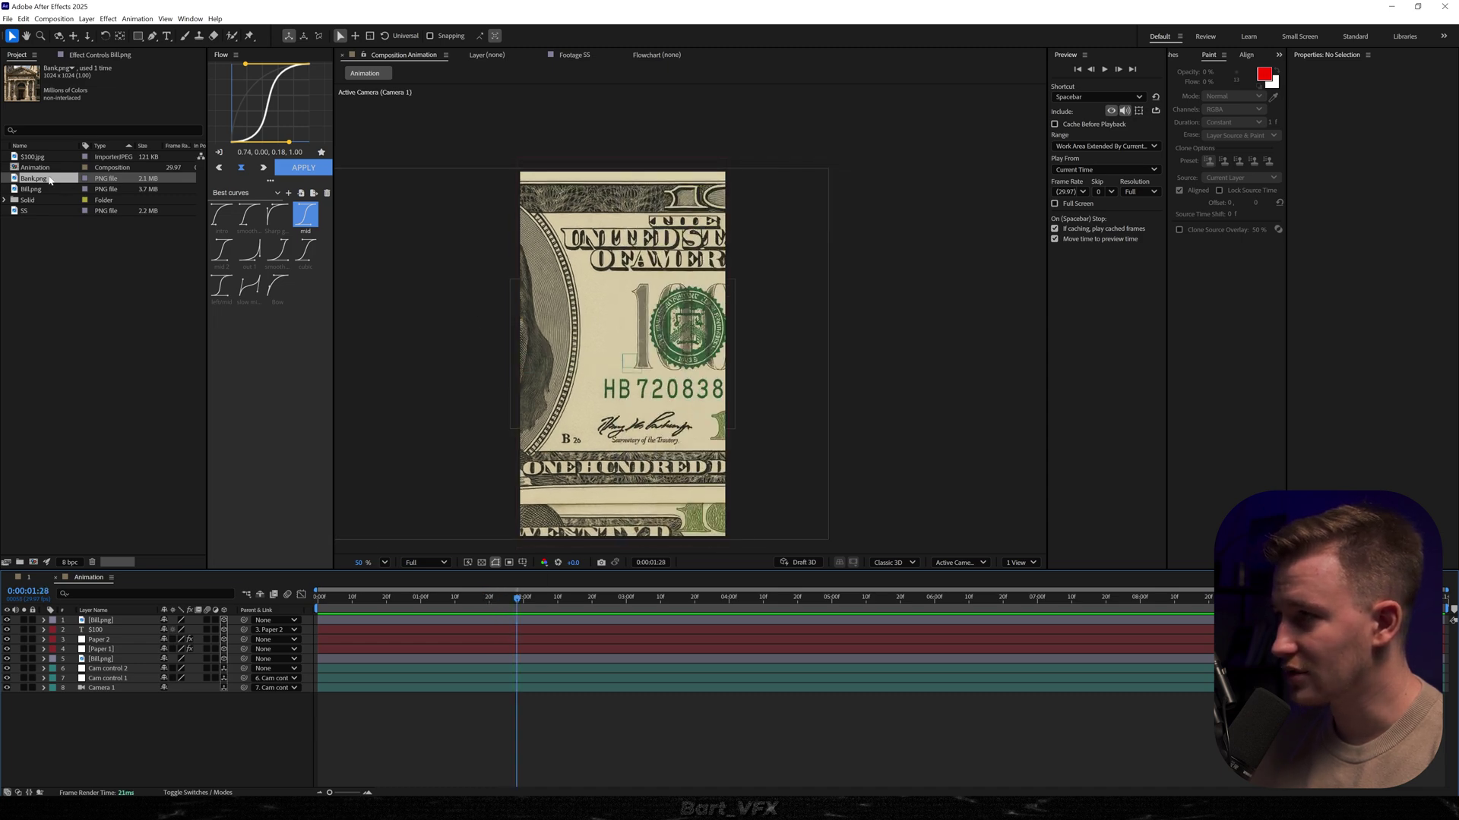
drag(49, 179, 139, 655)
drag(517, 598, 569, 608)
key(shift+slash)
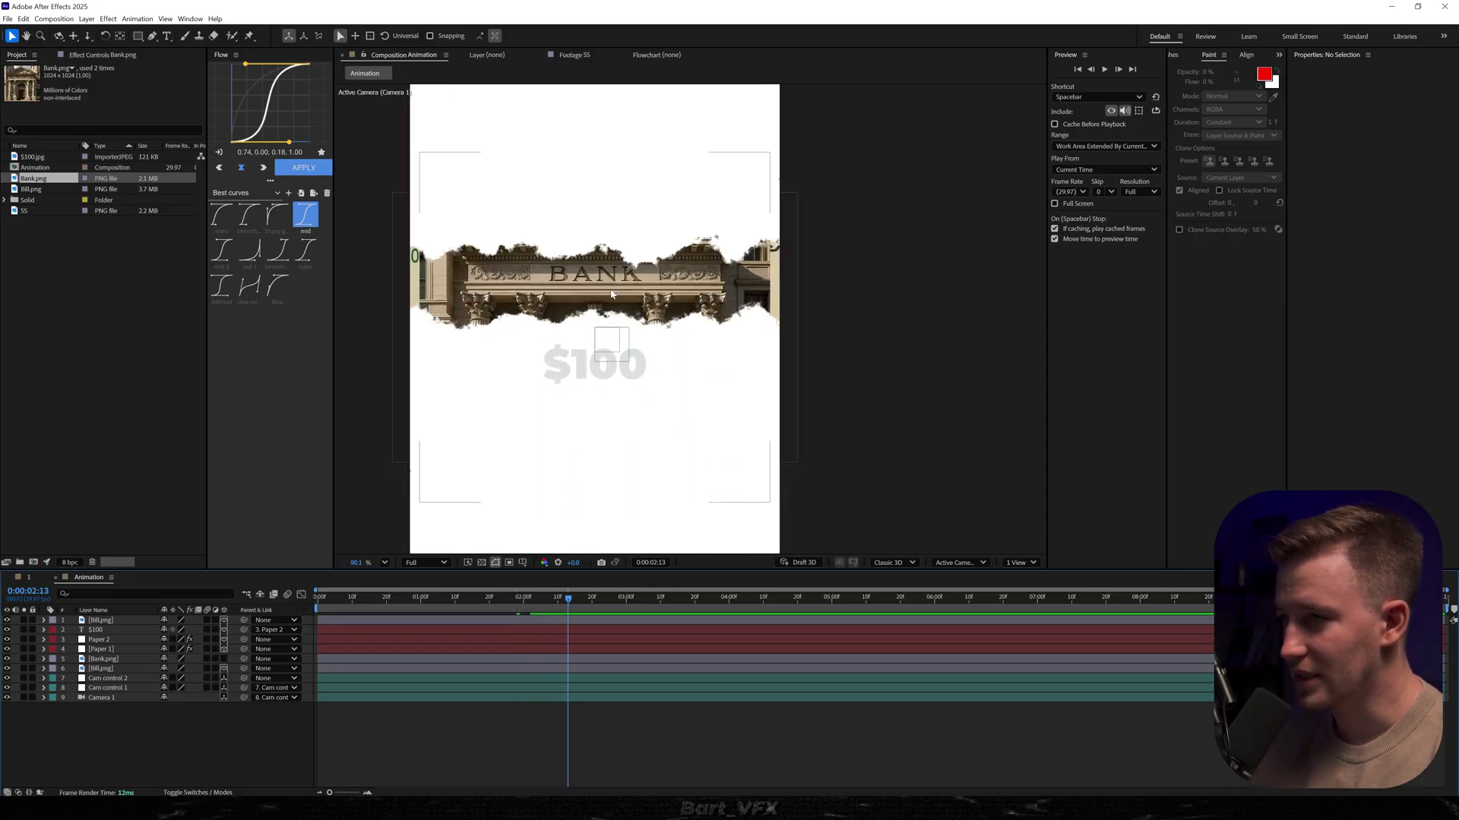
- Trim the background bill's end and the Bank.png layer's start to about 1:23, while the foreground bill covers the frame
click(136, 668)
drag(446, 598, 495, 610)
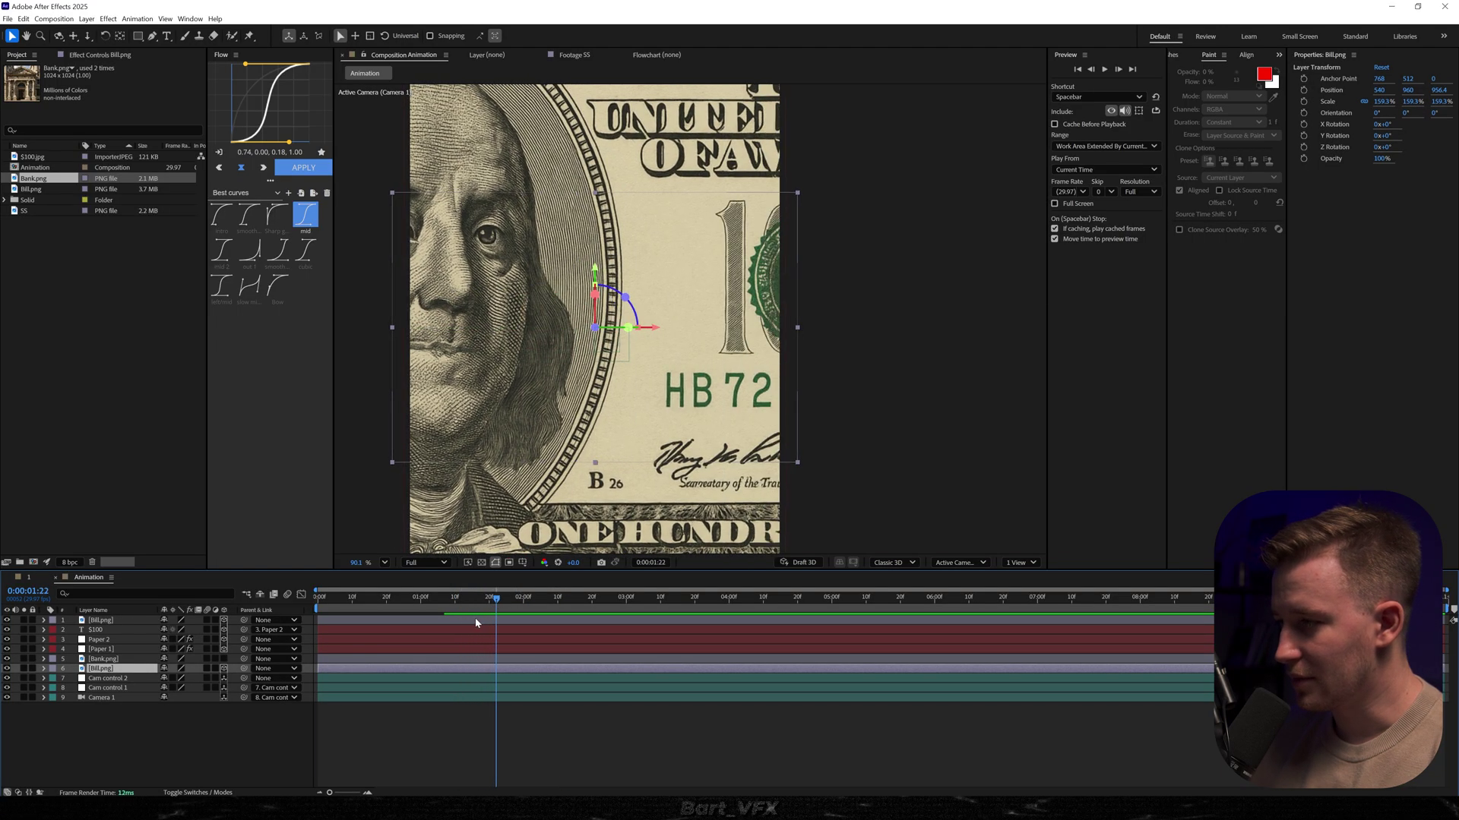
key(alt+bracketright)
click(502, 658)
drag(505, 606, 499, 613)
key(alt+bracketleft)
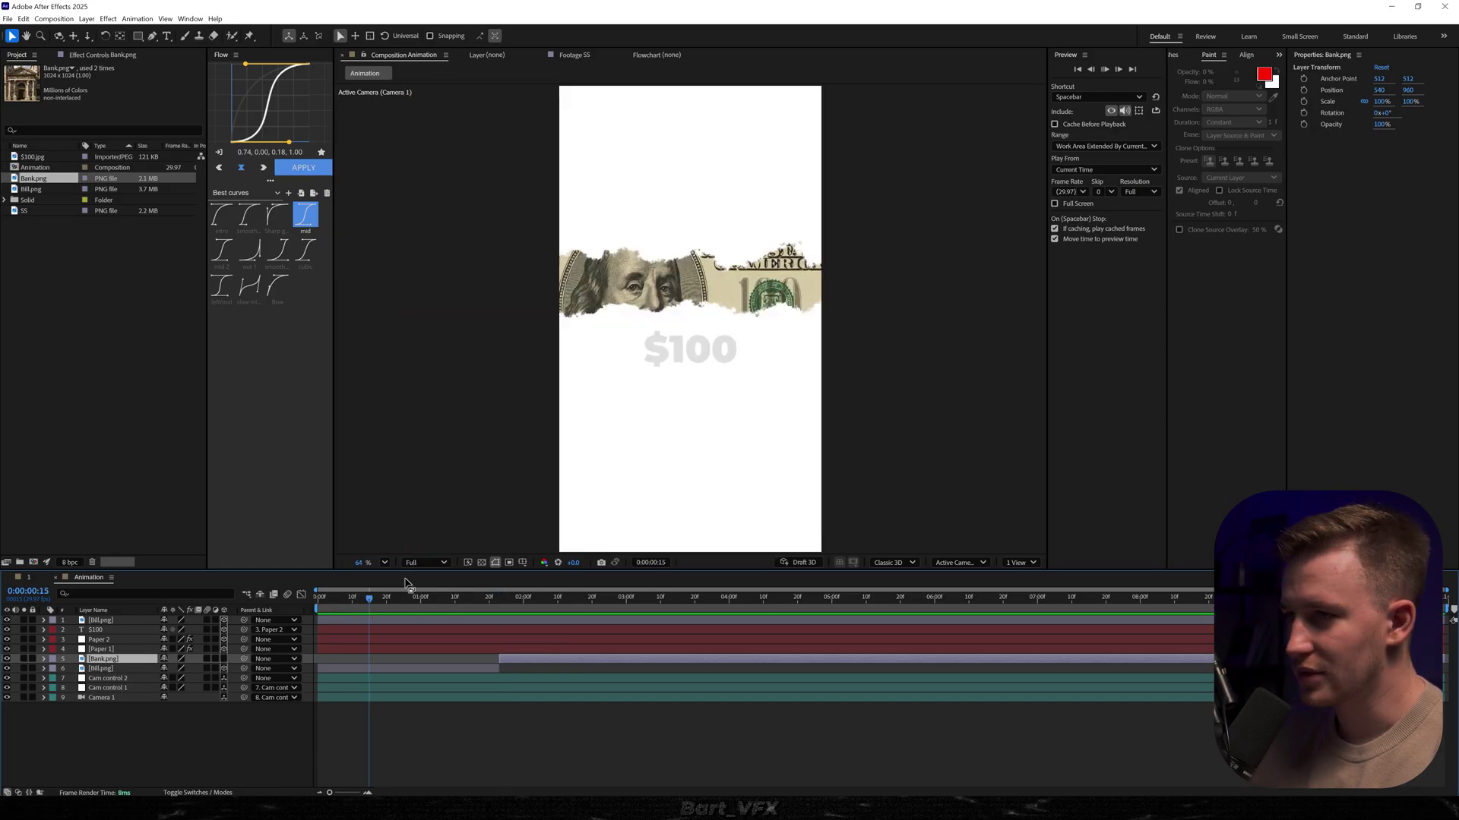
- Preview the image swap, make the Bank.png layer 3D and push its Position back to Z 1017
key(space)
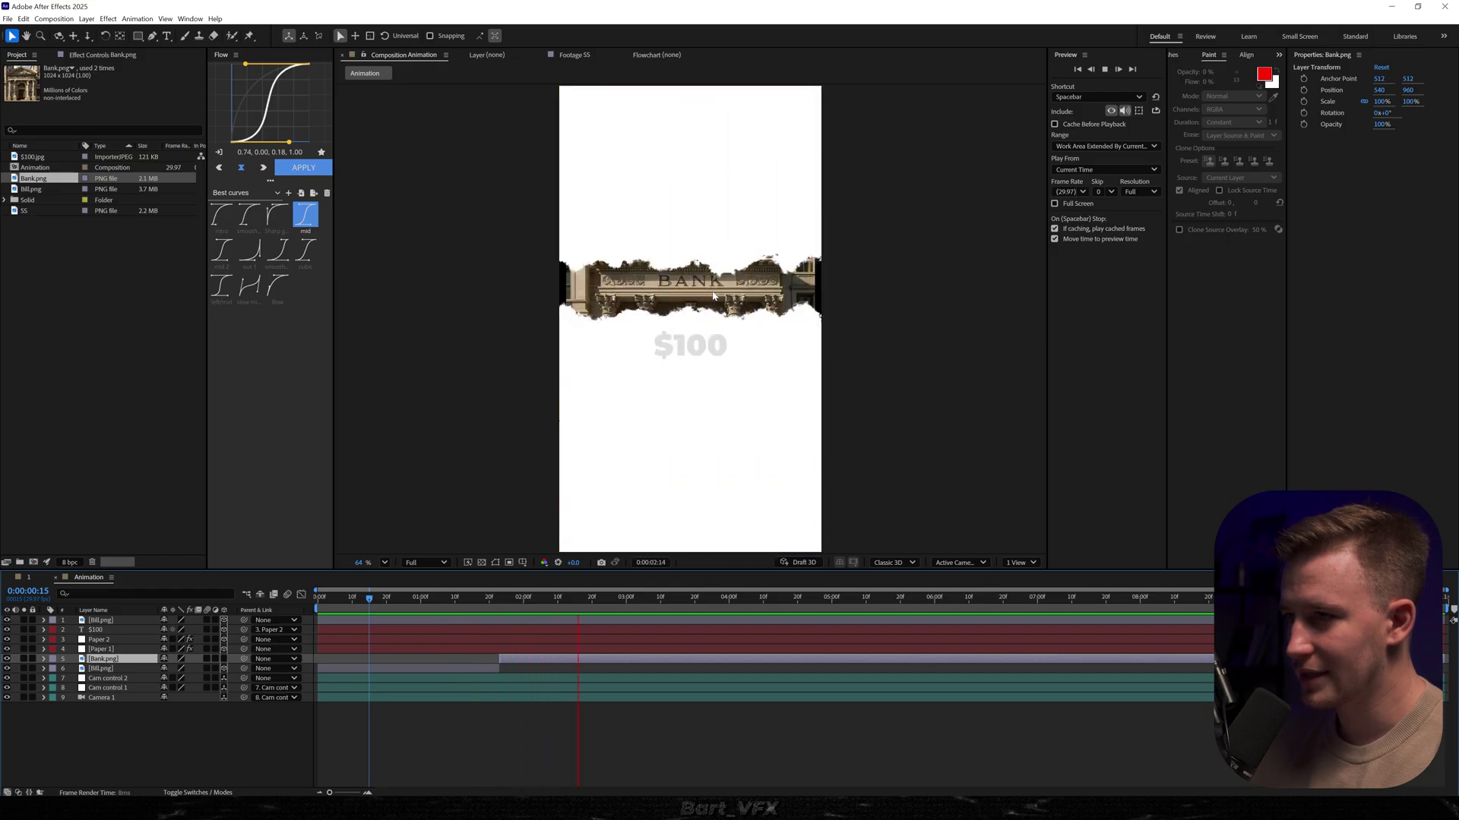
key(space)
click(224, 658)
key(p)
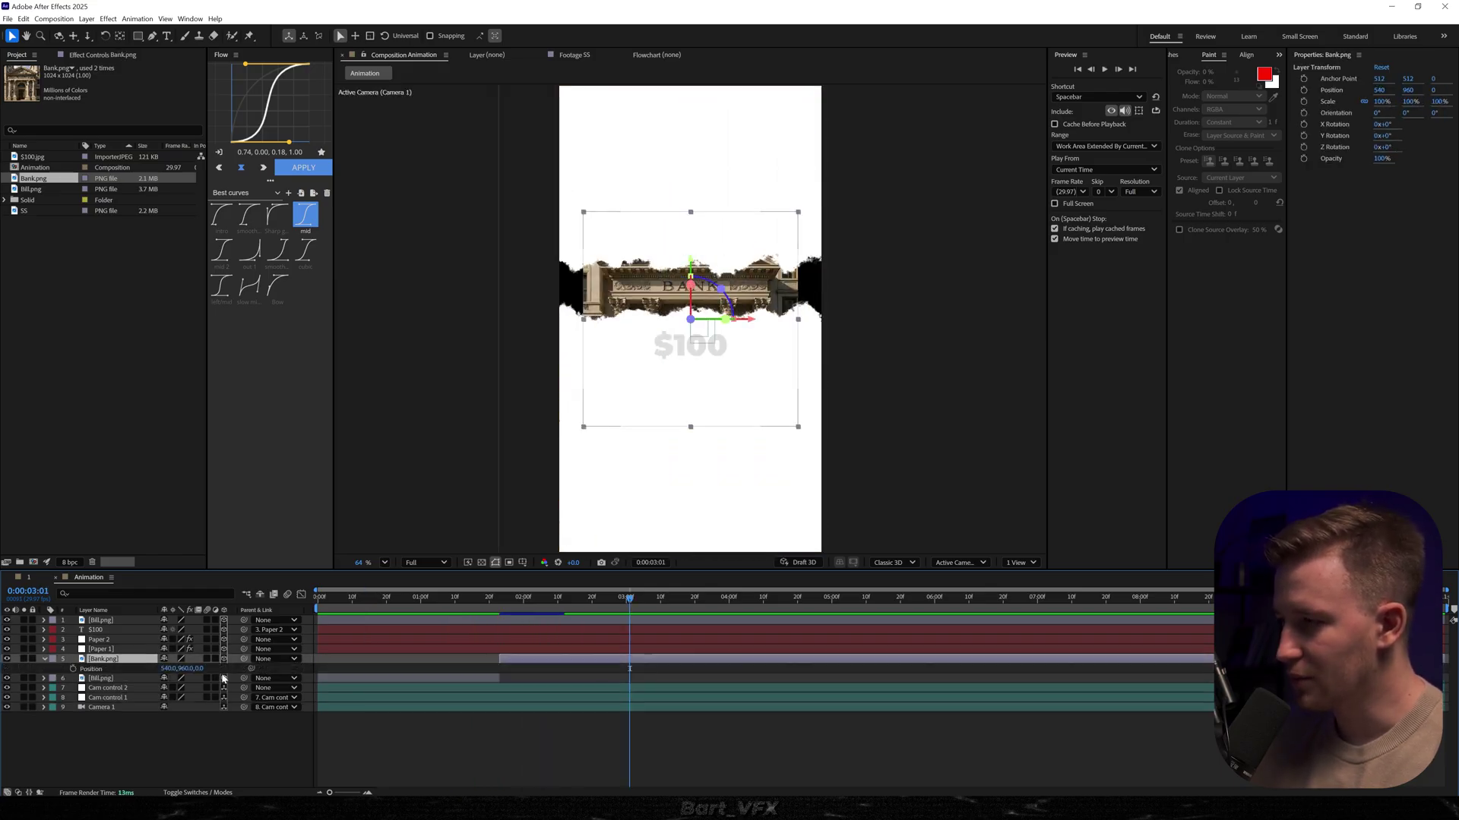
drag(201, 671, 973, 675)
- Scale the Bank.png layer up to about 238% so it fills the torn opening
key(s)
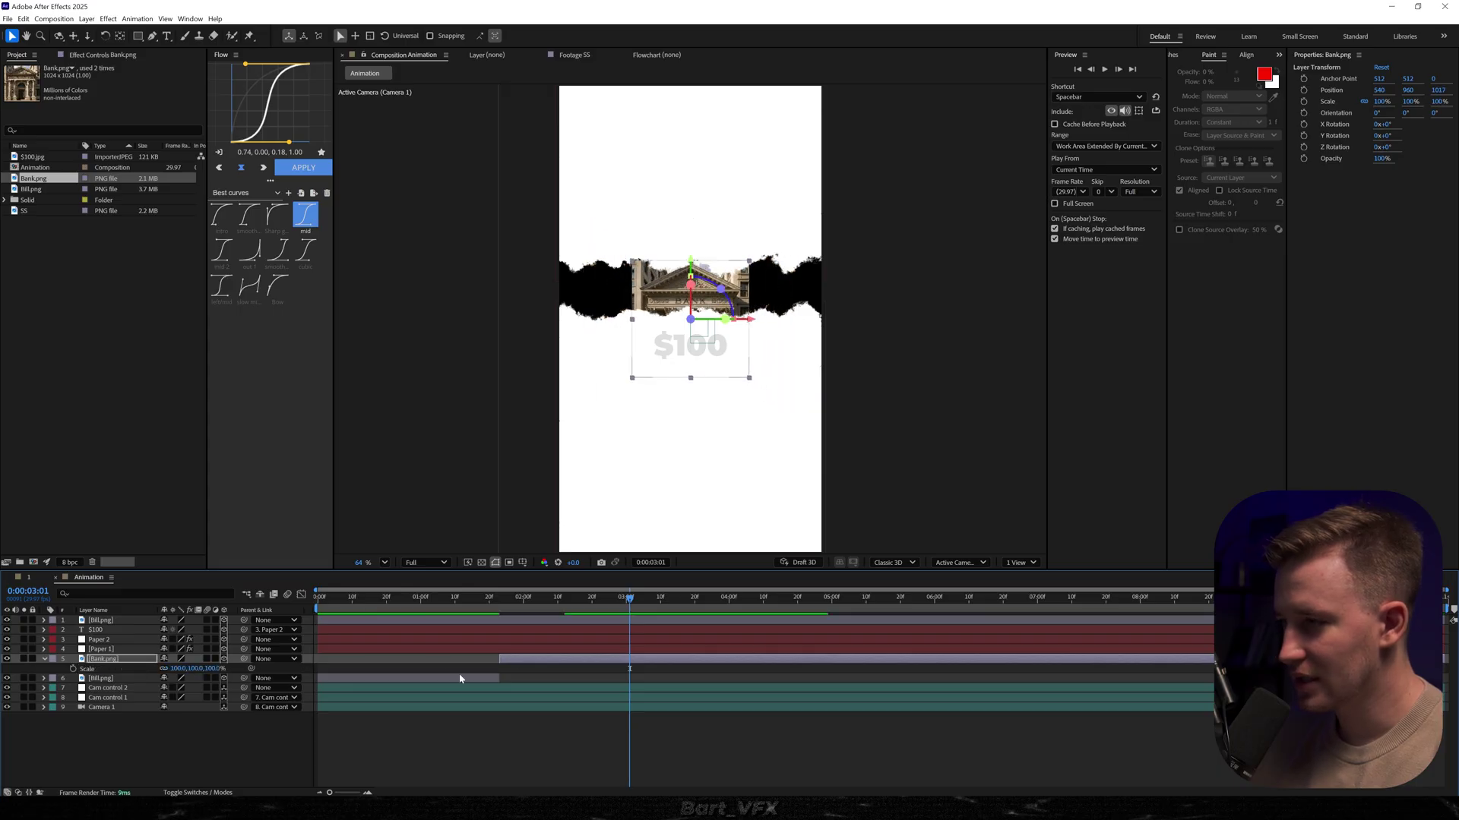
drag(174, 668, 275, 669)
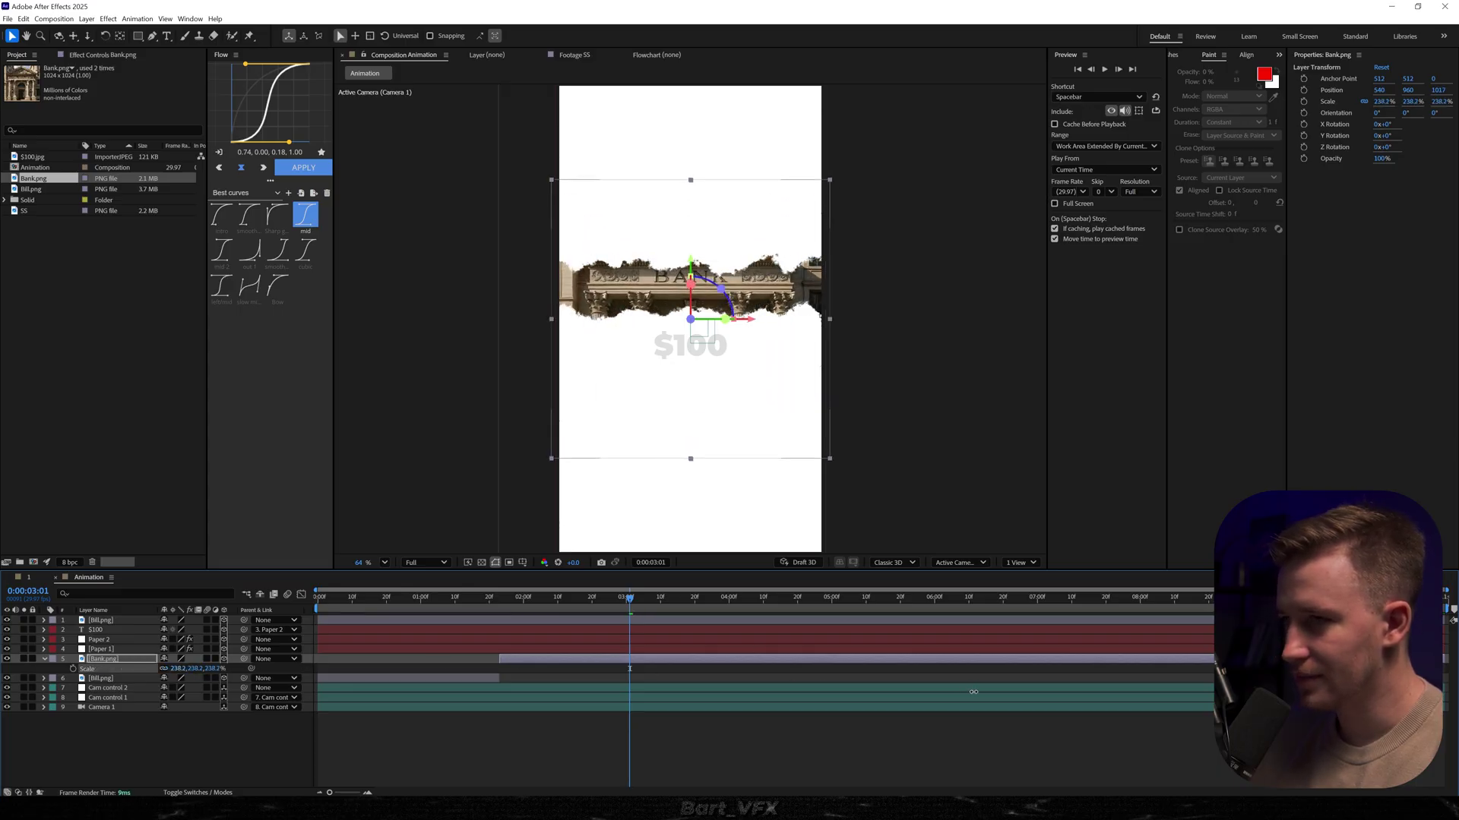
click(717, 391)
click(744, 737)
- Keyframe Cam control 2's Position at 2:00, and add another at 3:10 with Y set to 902 and Z to 666
click(127, 678)
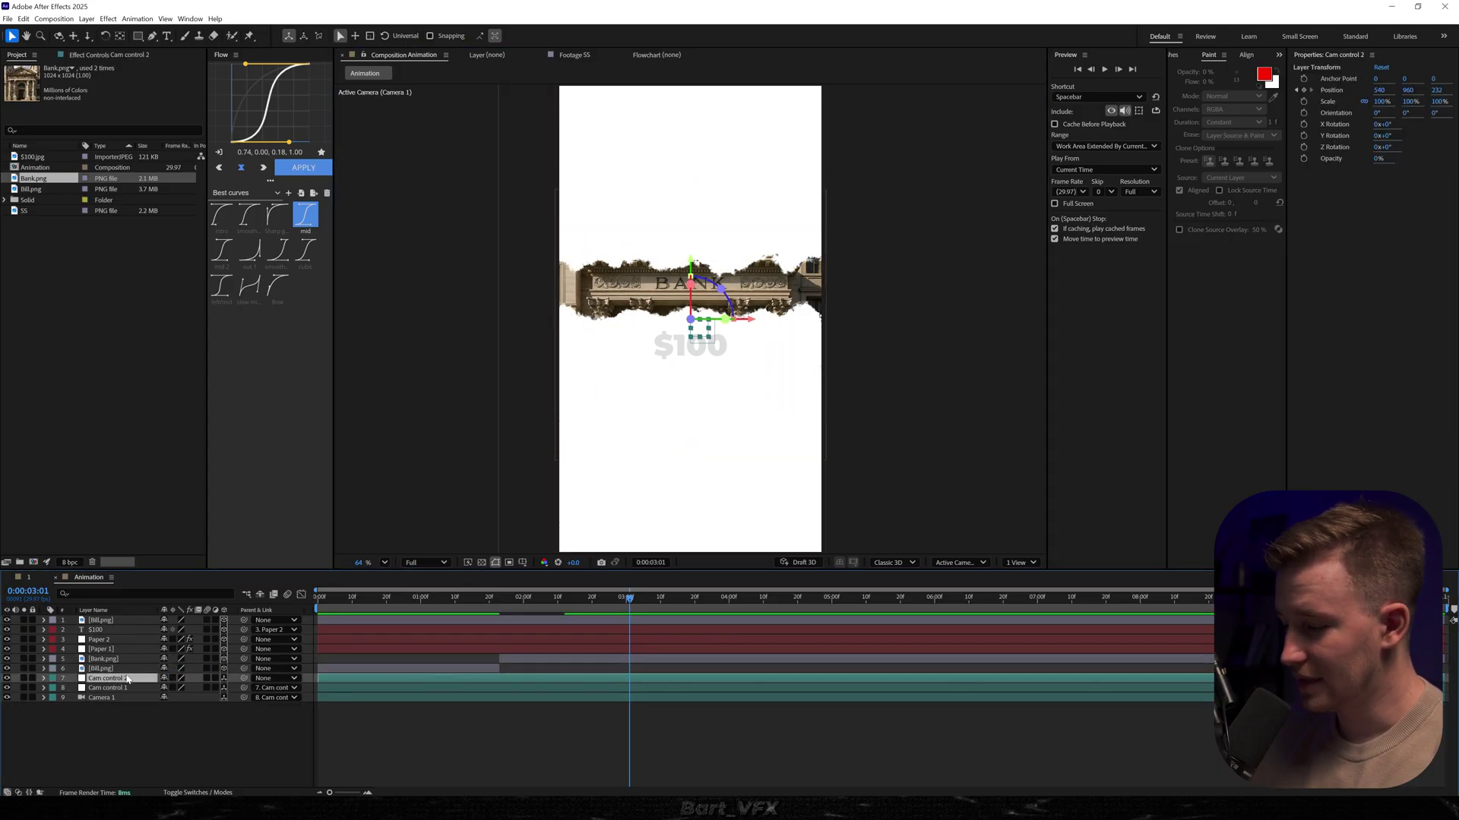
key(p)
drag(483, 598, 523, 604)
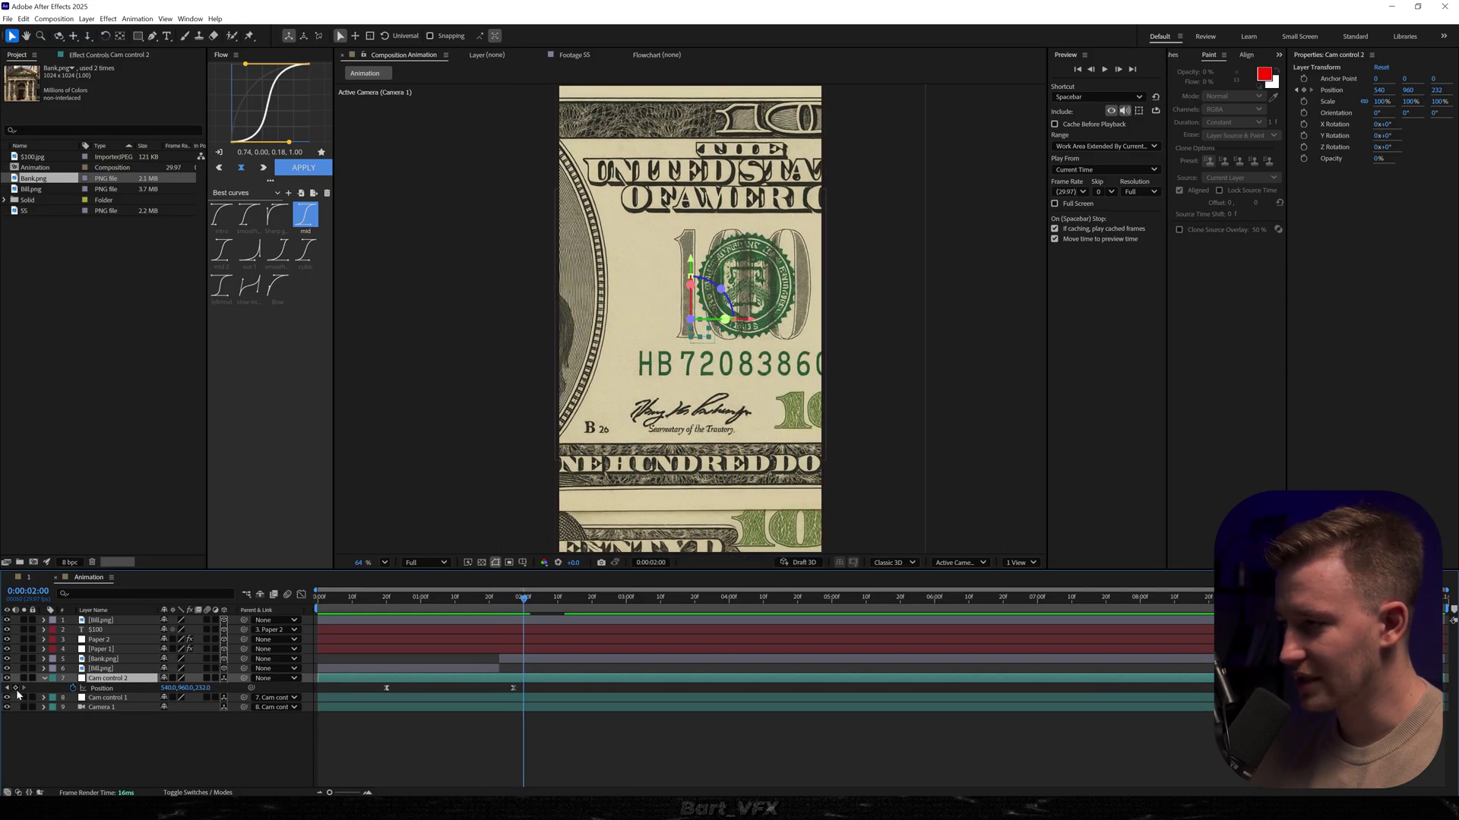
drag(530, 606, 667, 604)
click(211, 753)
drag(206, 693, 413, 654)
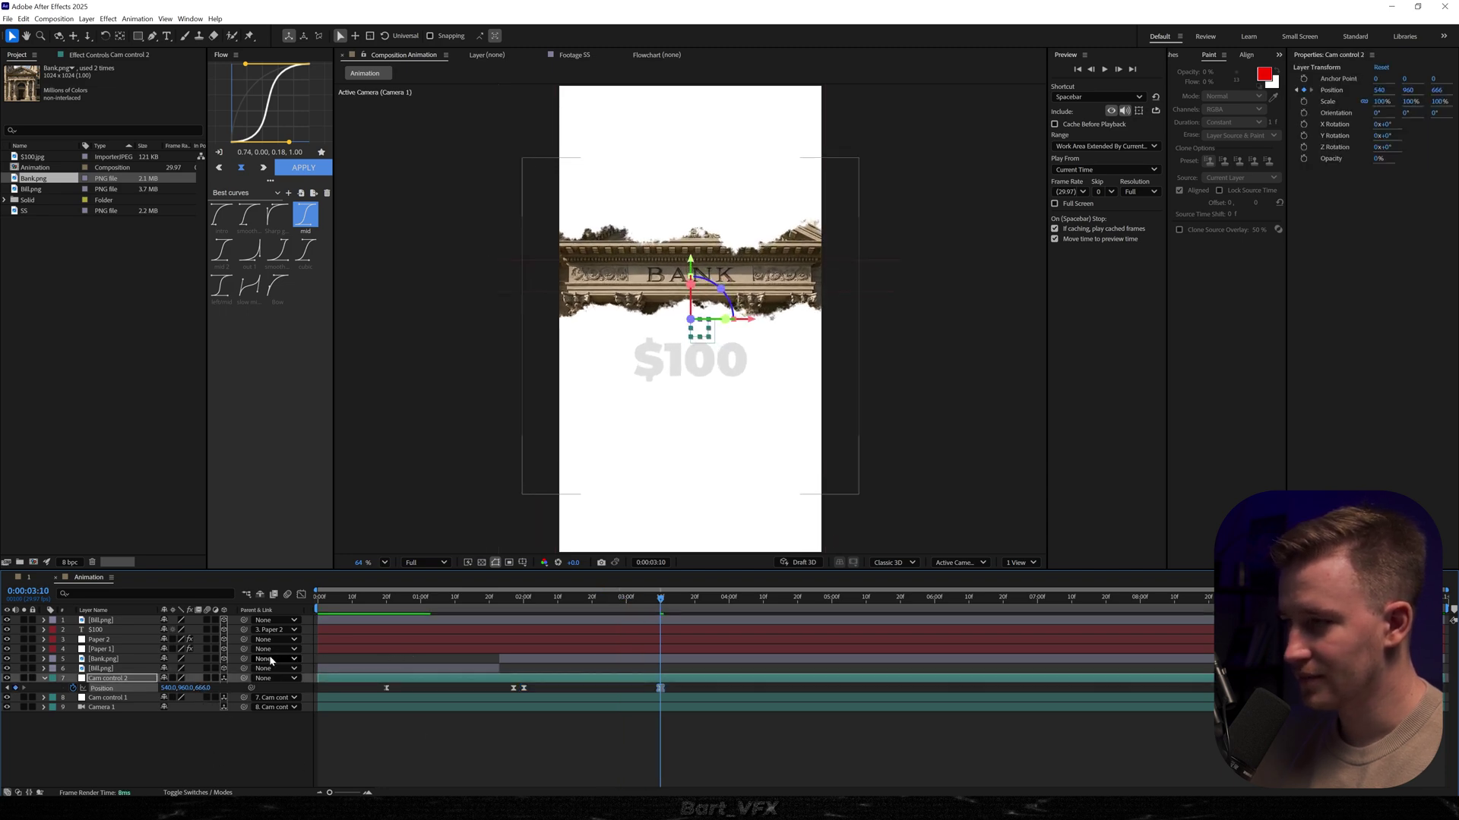
drag(189, 688, 152, 689)
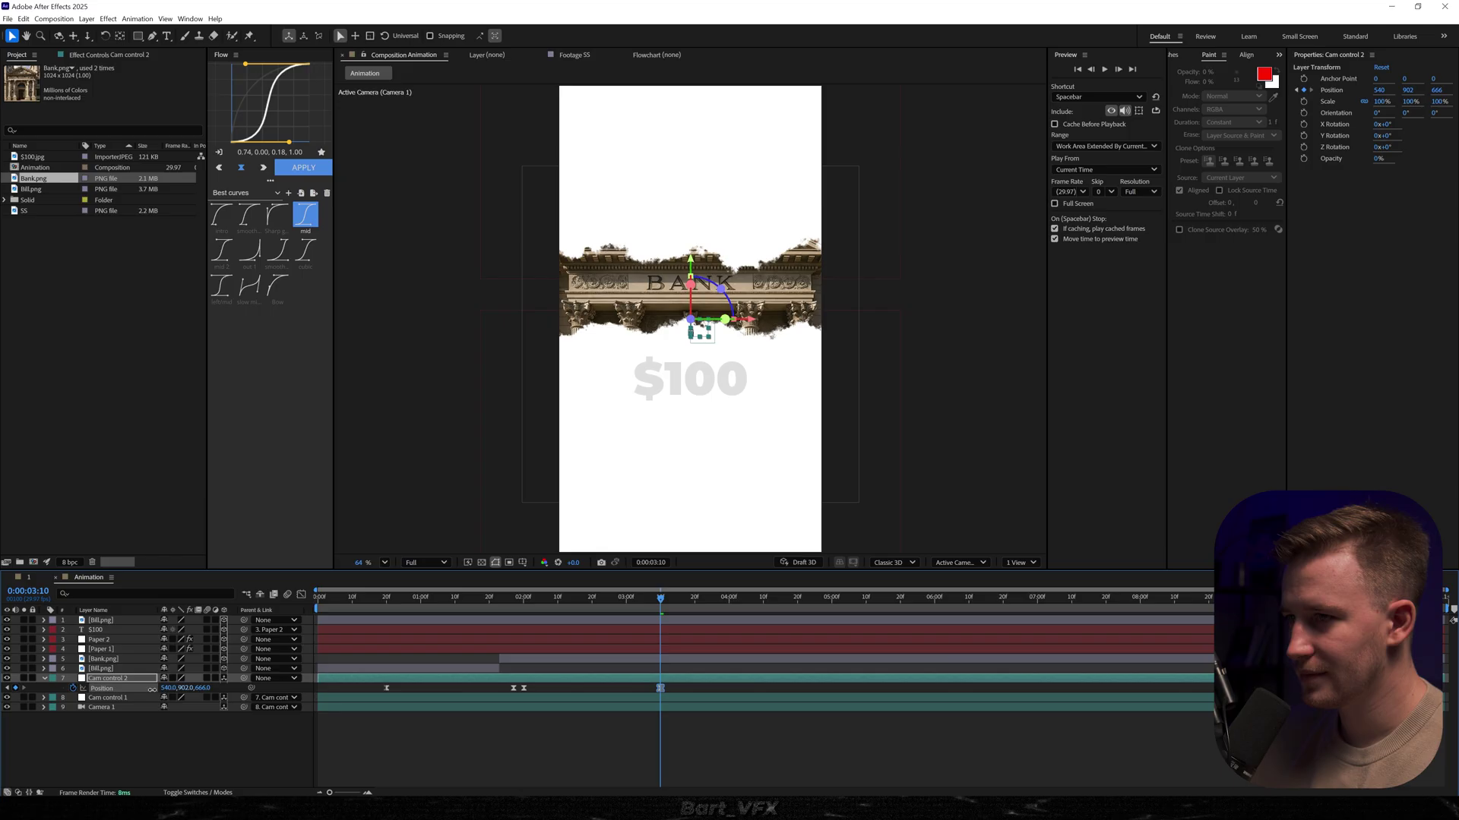
- Lengthen the easing influence on Cam control 2's move from 2:00 to 3:10 in the speed graph and preview it
drag(688, 684, 521, 705)
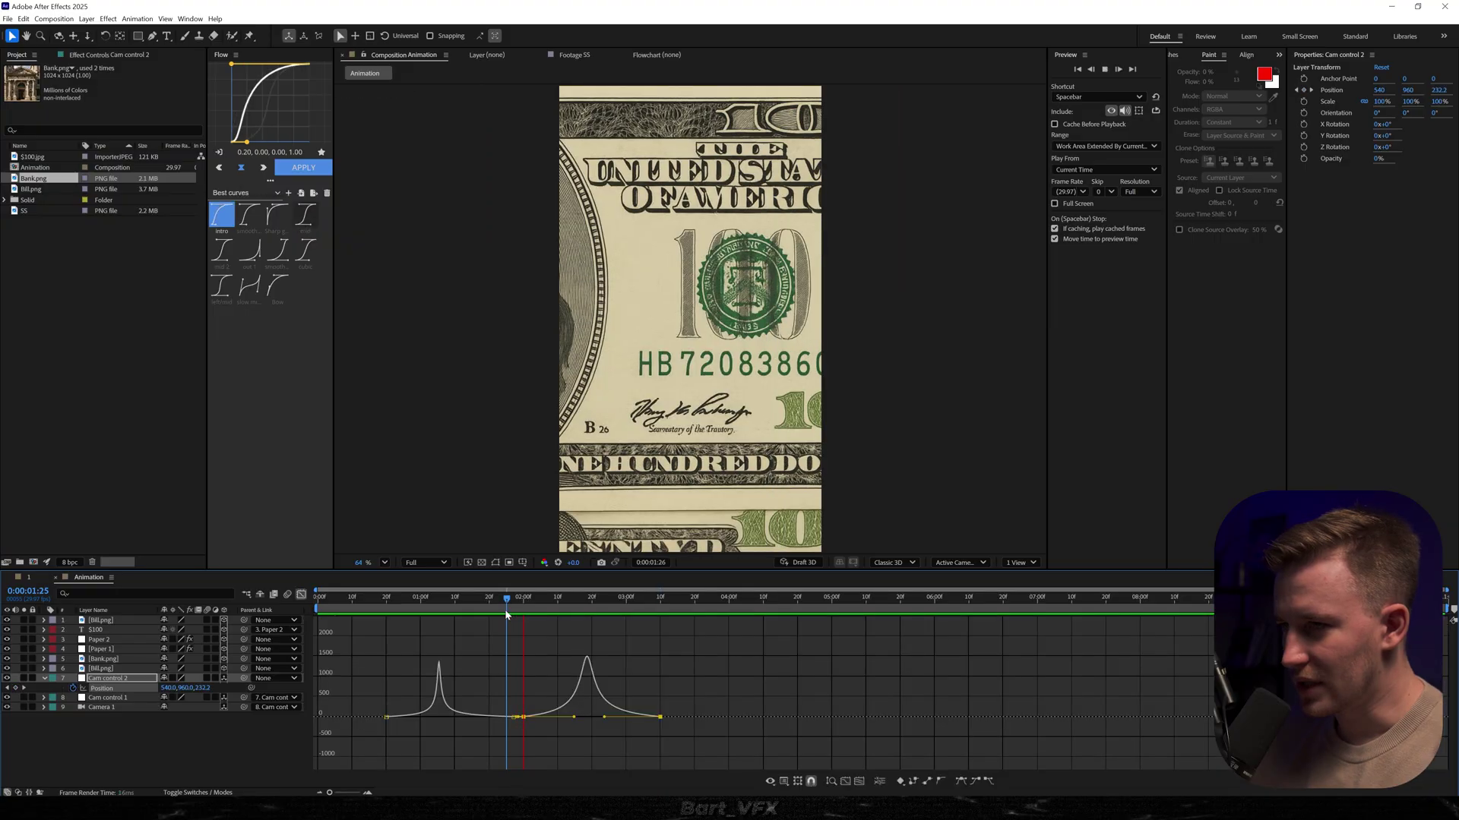
key(space)
key(space)
drag(572, 717, 592, 717)
click(524, 602)
key(space)
key(space)
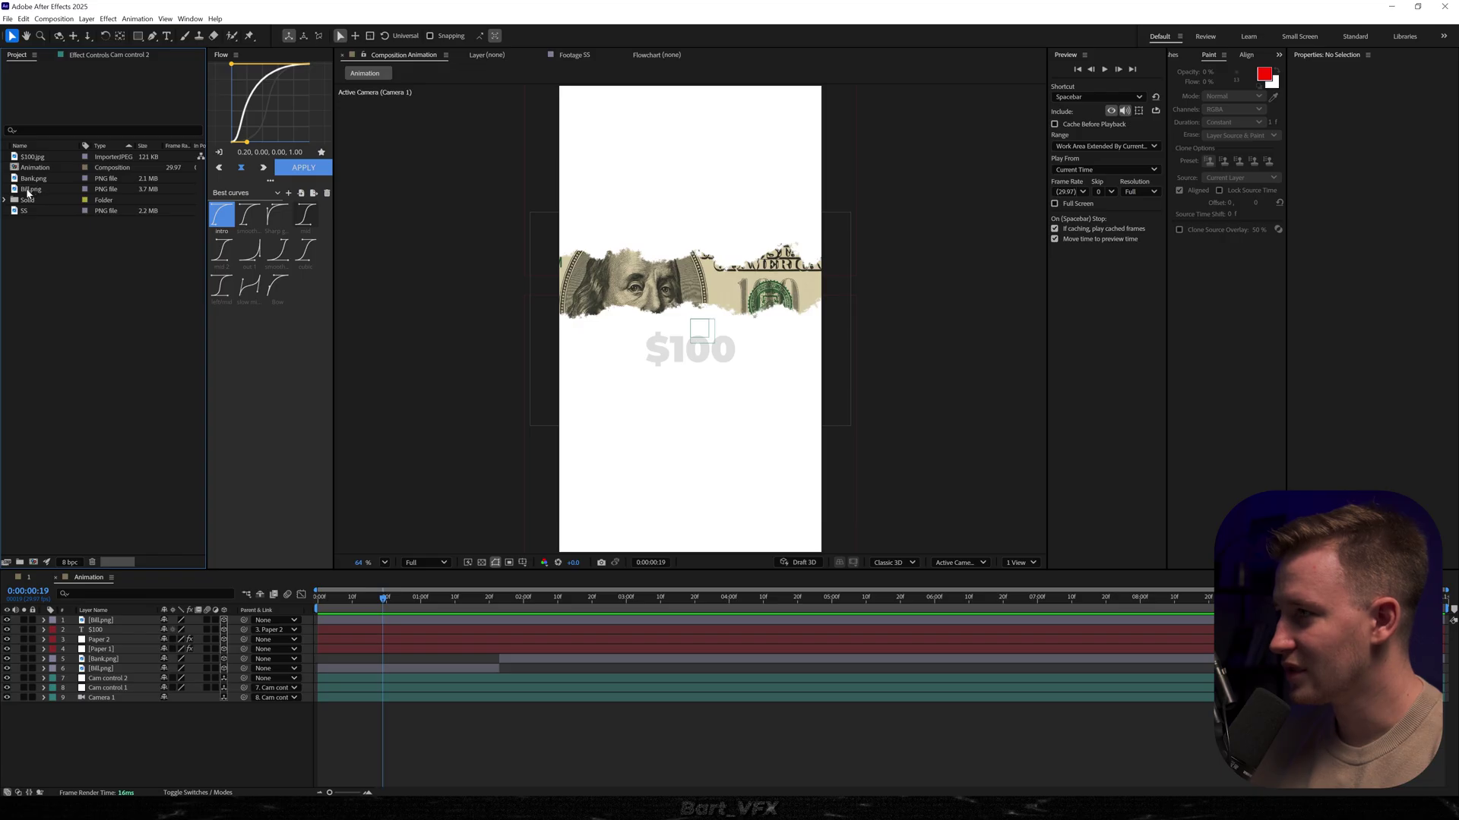
- Add $100.jpg to the Animation composition at the top of the layer stack, scale it to 56.4% and solo it
drag(25, 159, 368, 661)
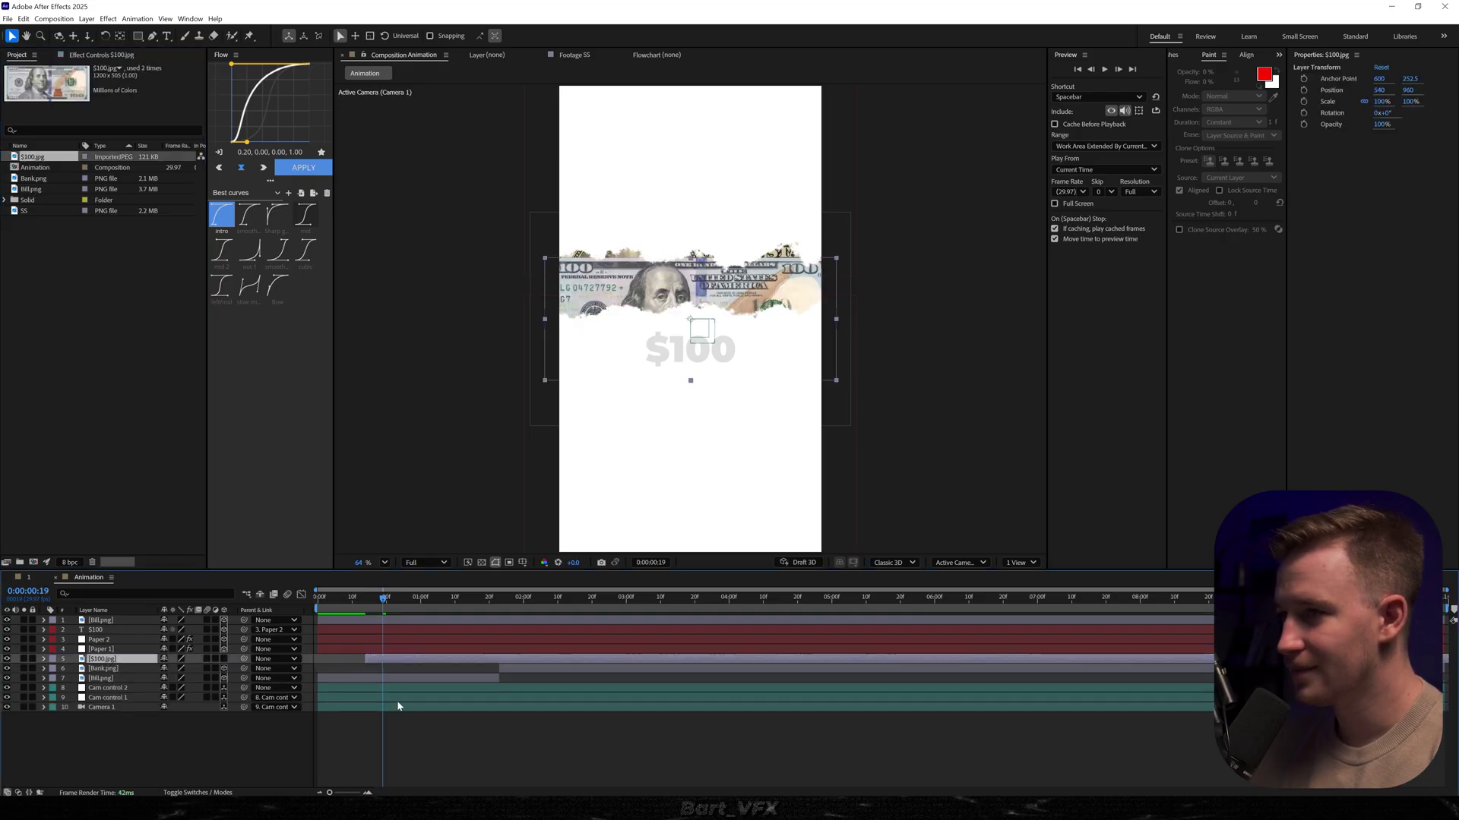
mouse_move(142, 622)
mouse_down()
mouse_move(165, 630)
mouse_move(148, 630)
mouse_up()
key(s)
click(23, 620)
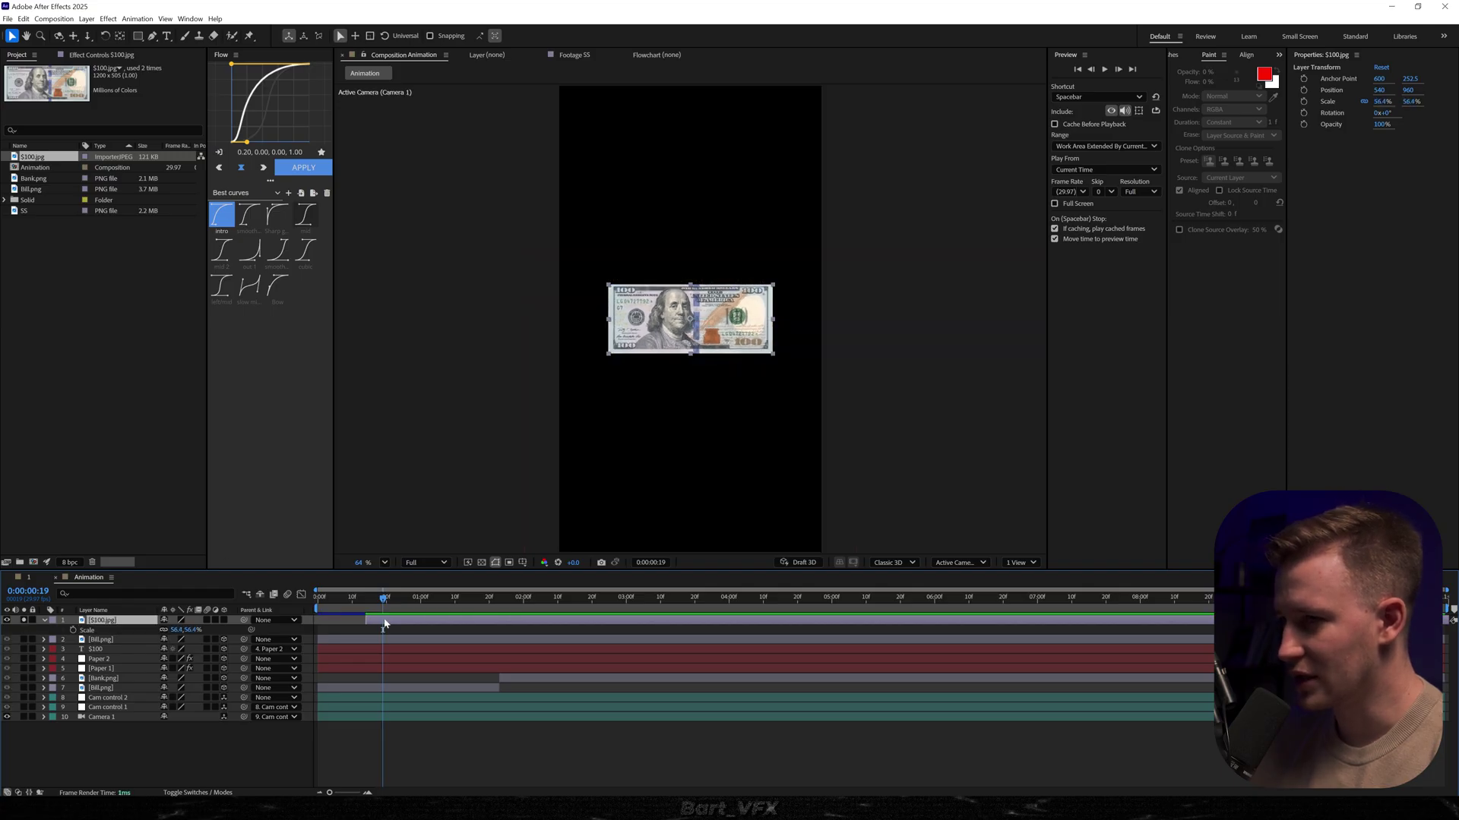
scroll(648, 417, up, 5)
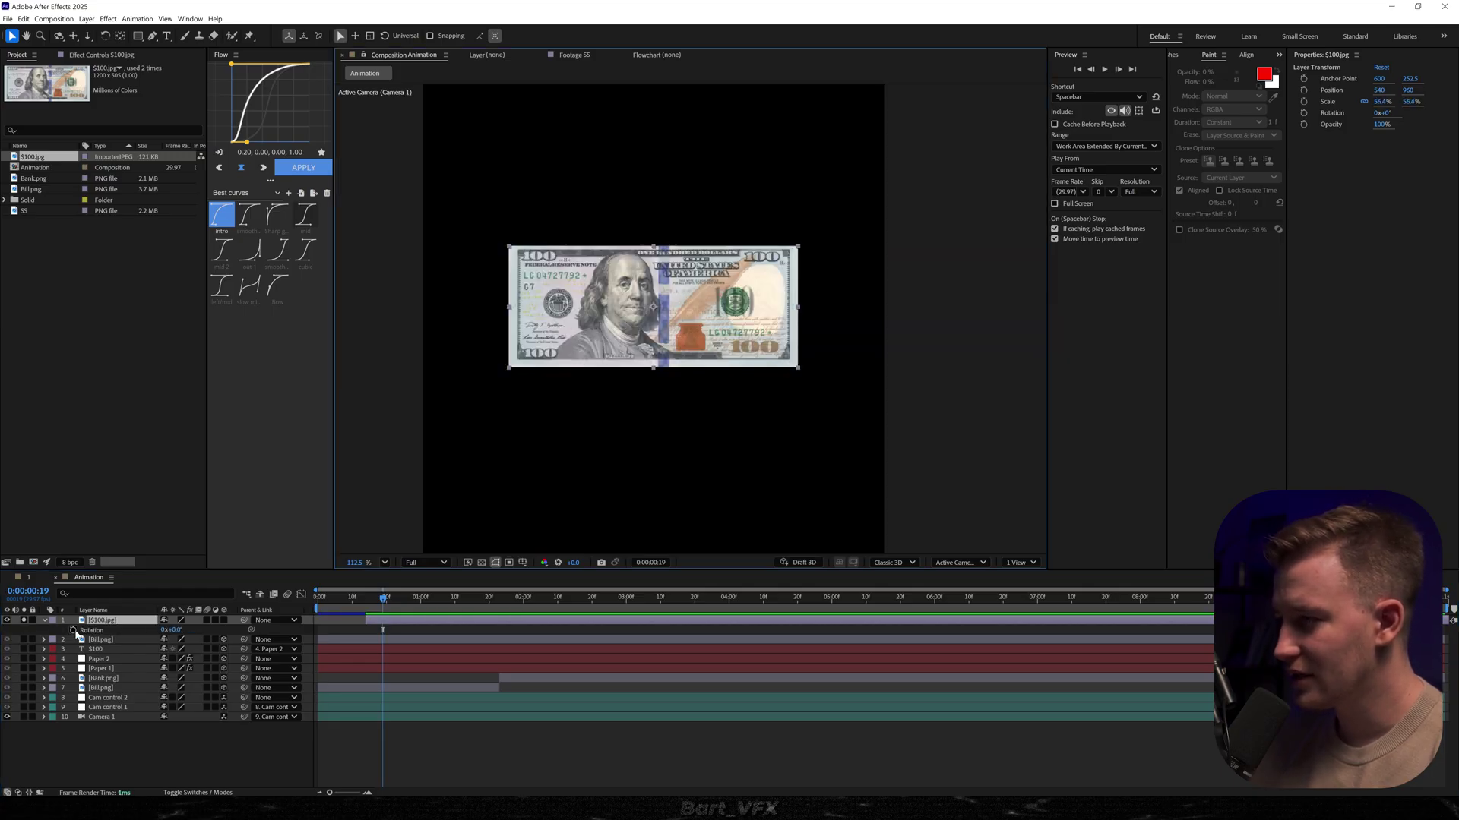
- Add the expression time*20 to the $100.jpg layer's Rotation and preview the spin
alt+click(73, 631)
text(time)
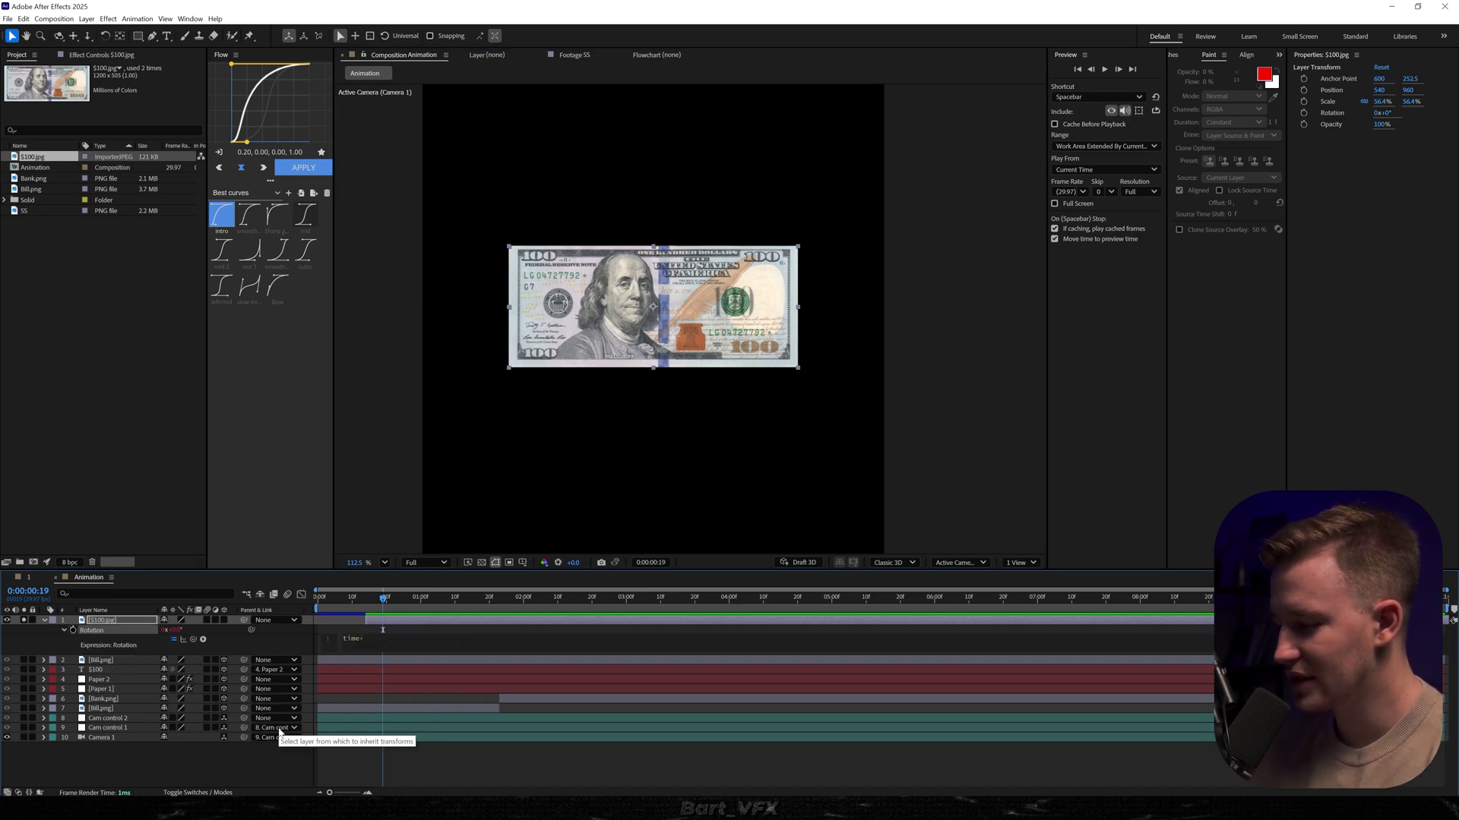
text(*20)
key(KP_Enter)
key(space)
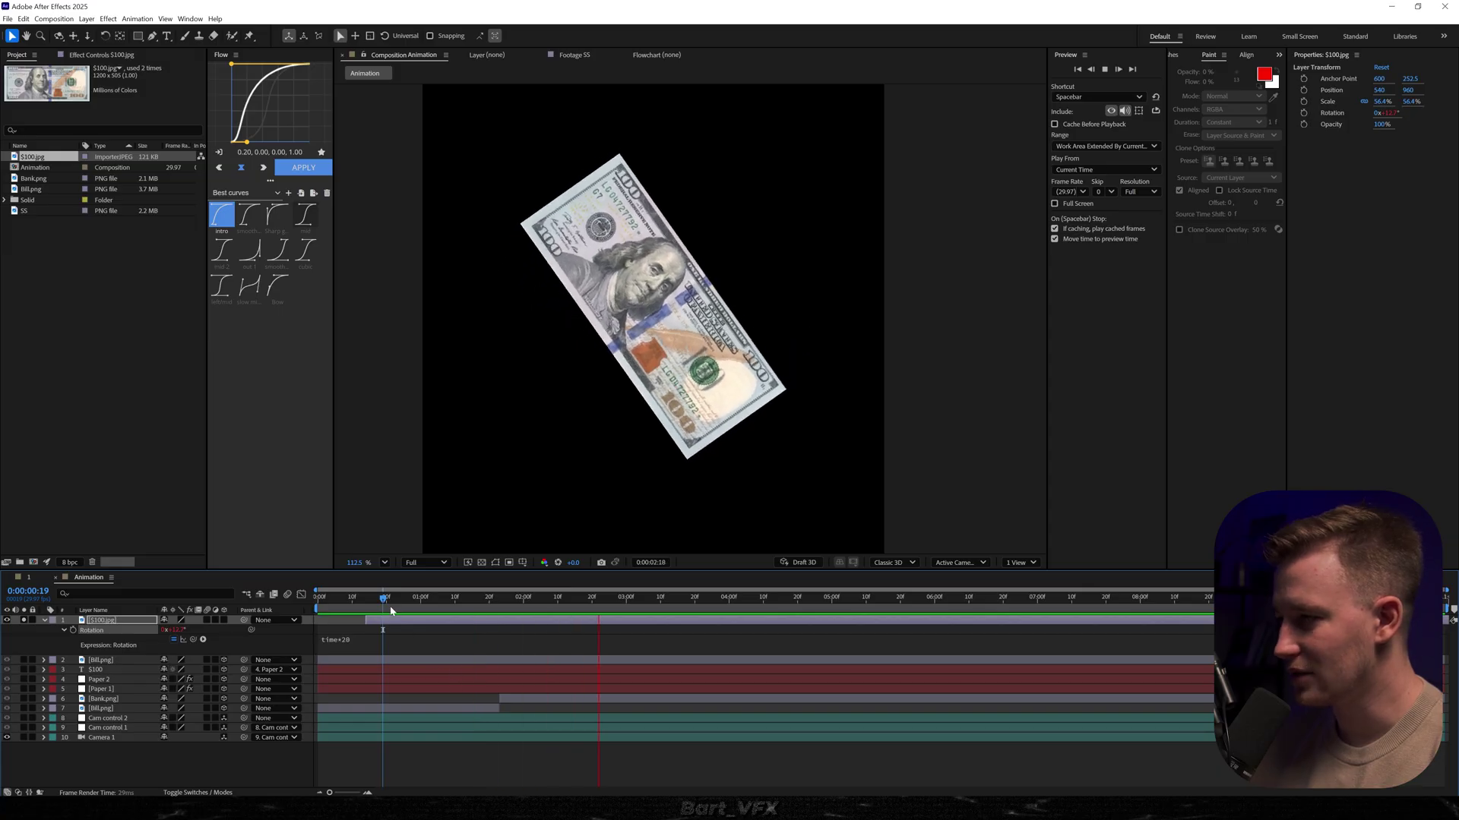
key(space)
- Unsolo the $100.jpg layer and pre-compose it as $100, moving all attributes into the new composition
click(25, 620)
right_click(92, 622)
click(145, 553)
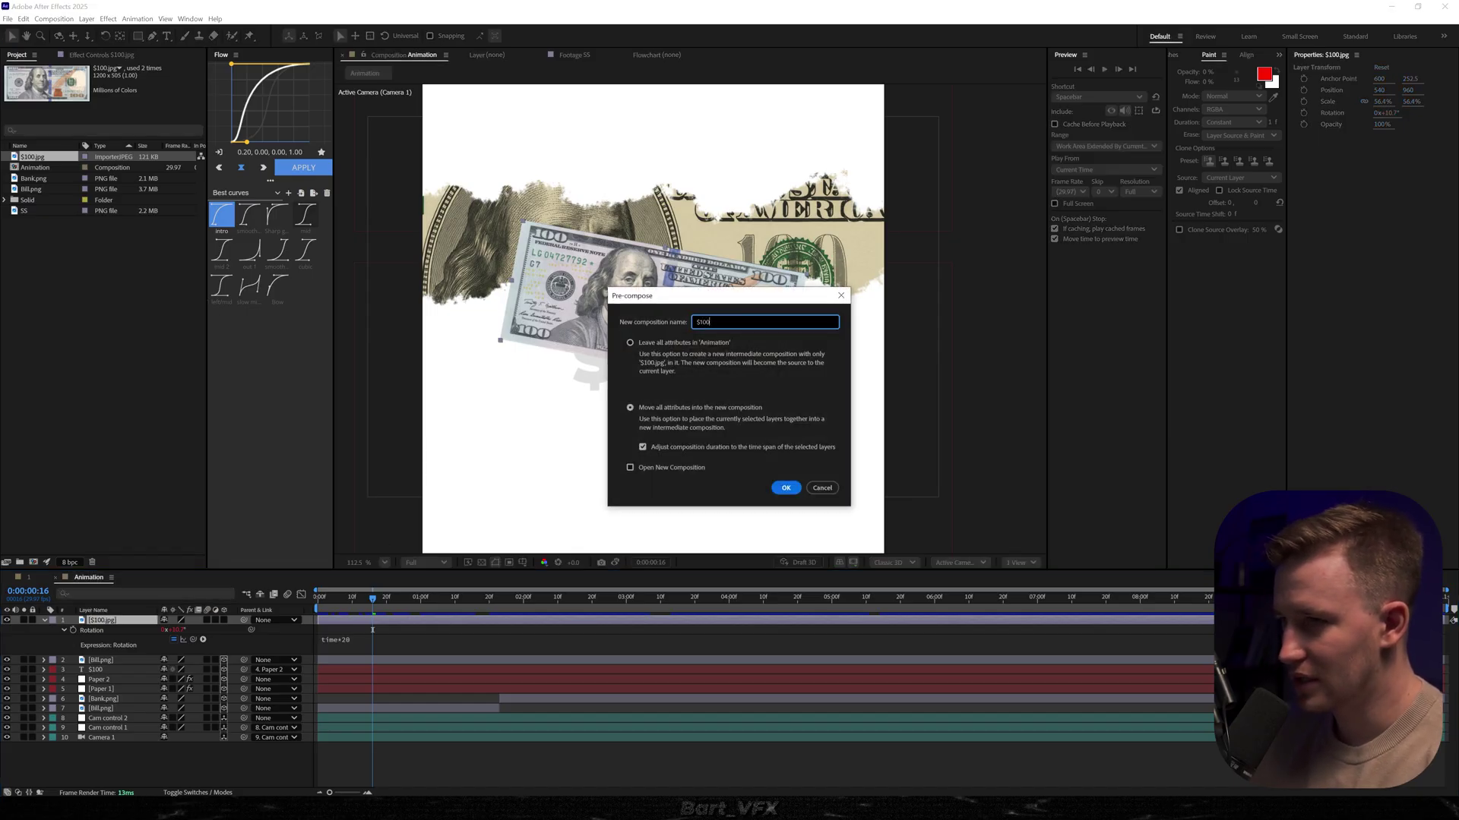
text($100)
key(Return)
key(space)
- Solo the $100 precomp, apply the CC Cylinder effect to it and preview the curved bill
click(25, 620)
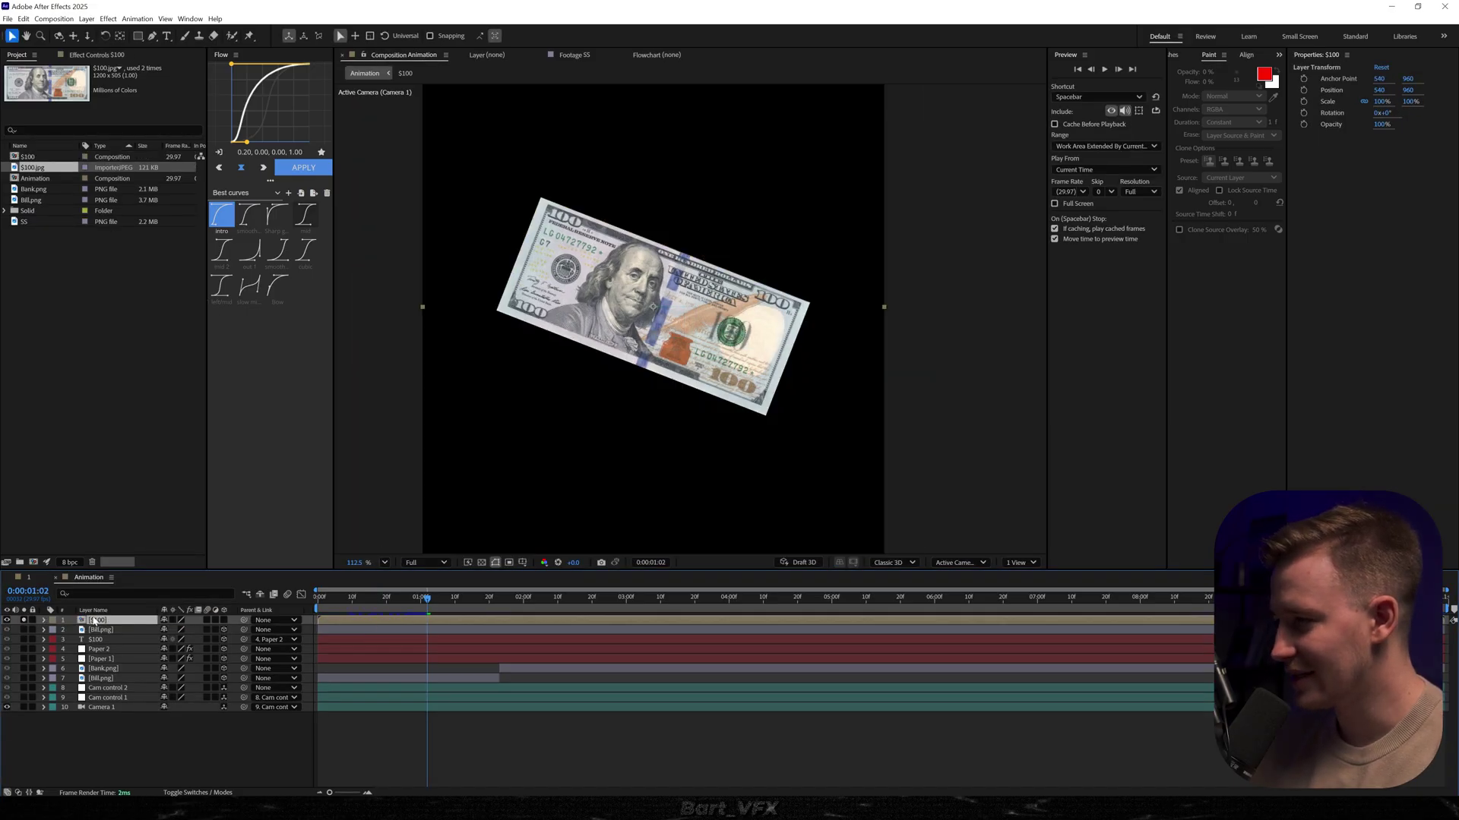
key(ctrl+space)
text(cc)
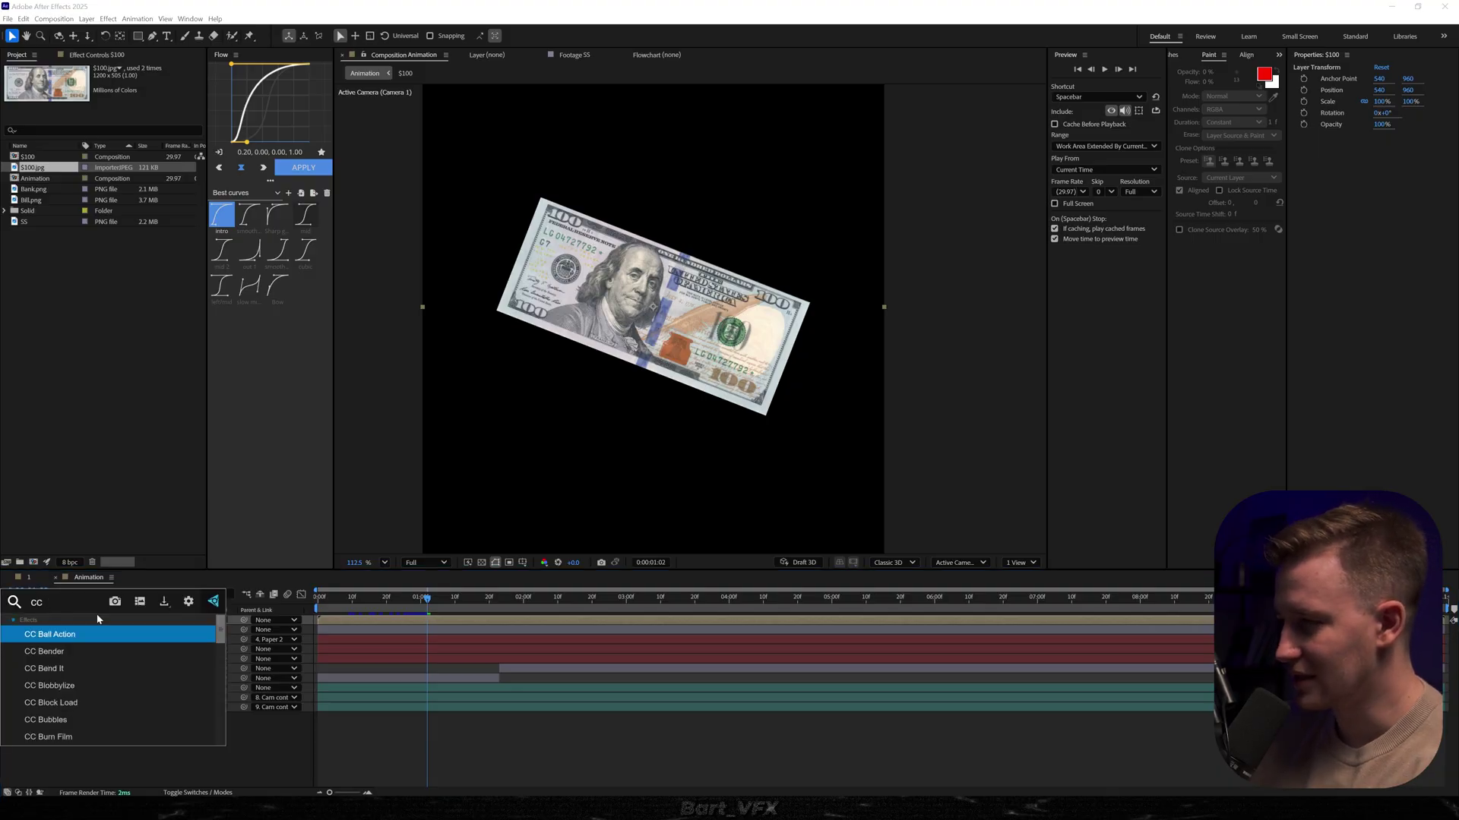
text( cyl)
key(Return)
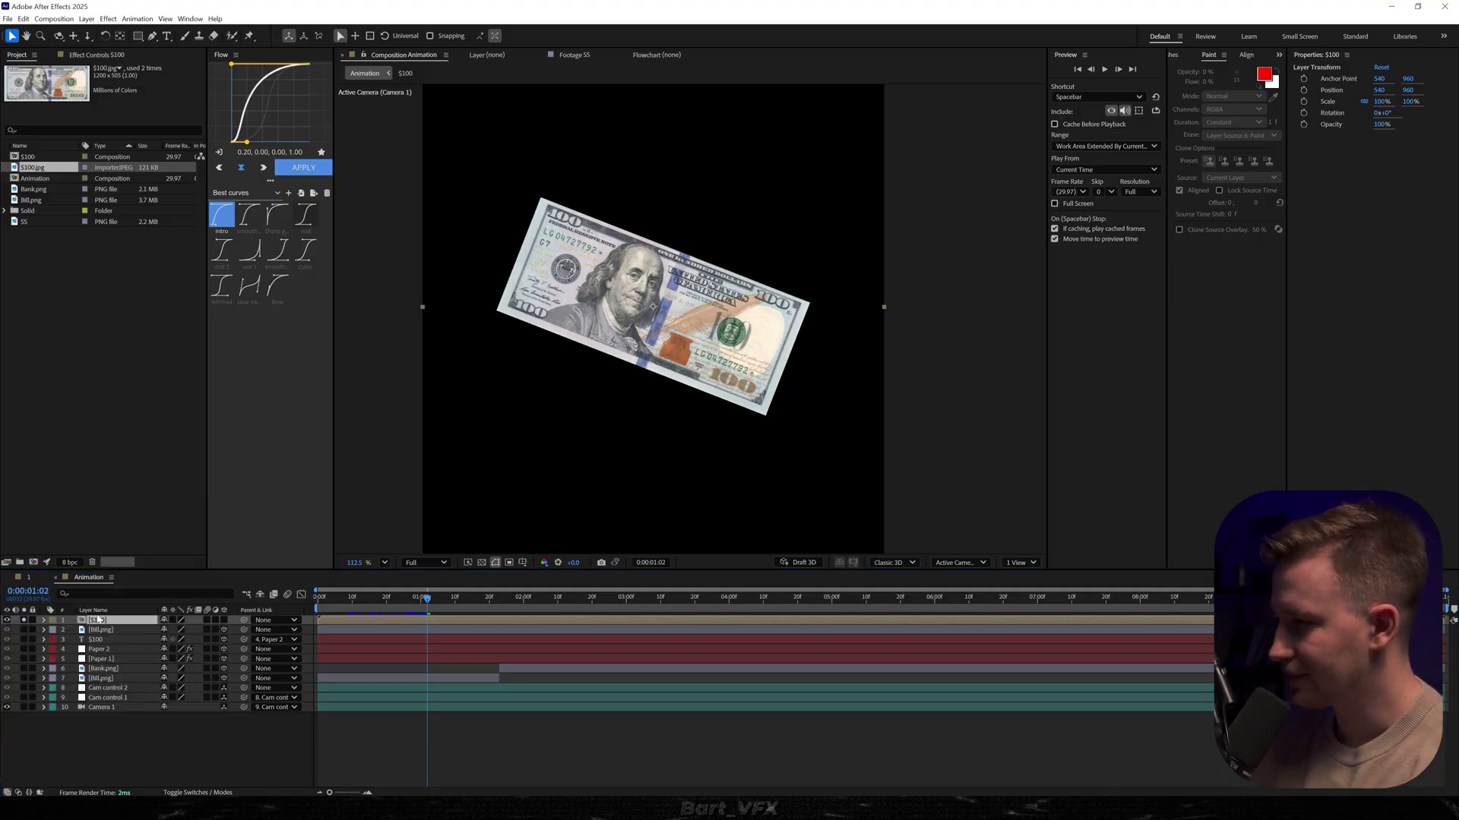
drag(400, 604, 317, 607)
key(space)
click(332, 602)
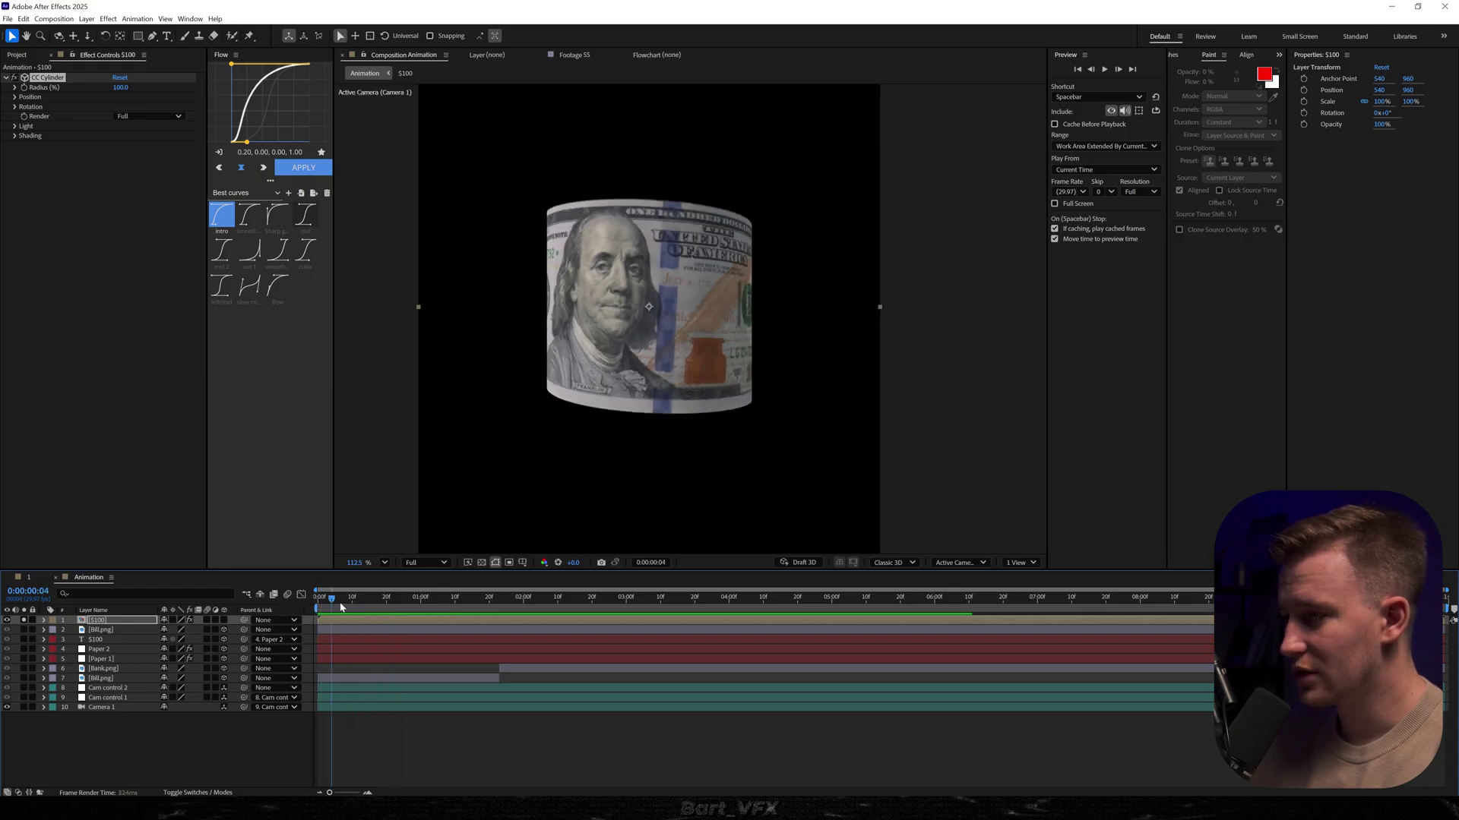
drag(340, 606, 412, 604)
click(133, 625)
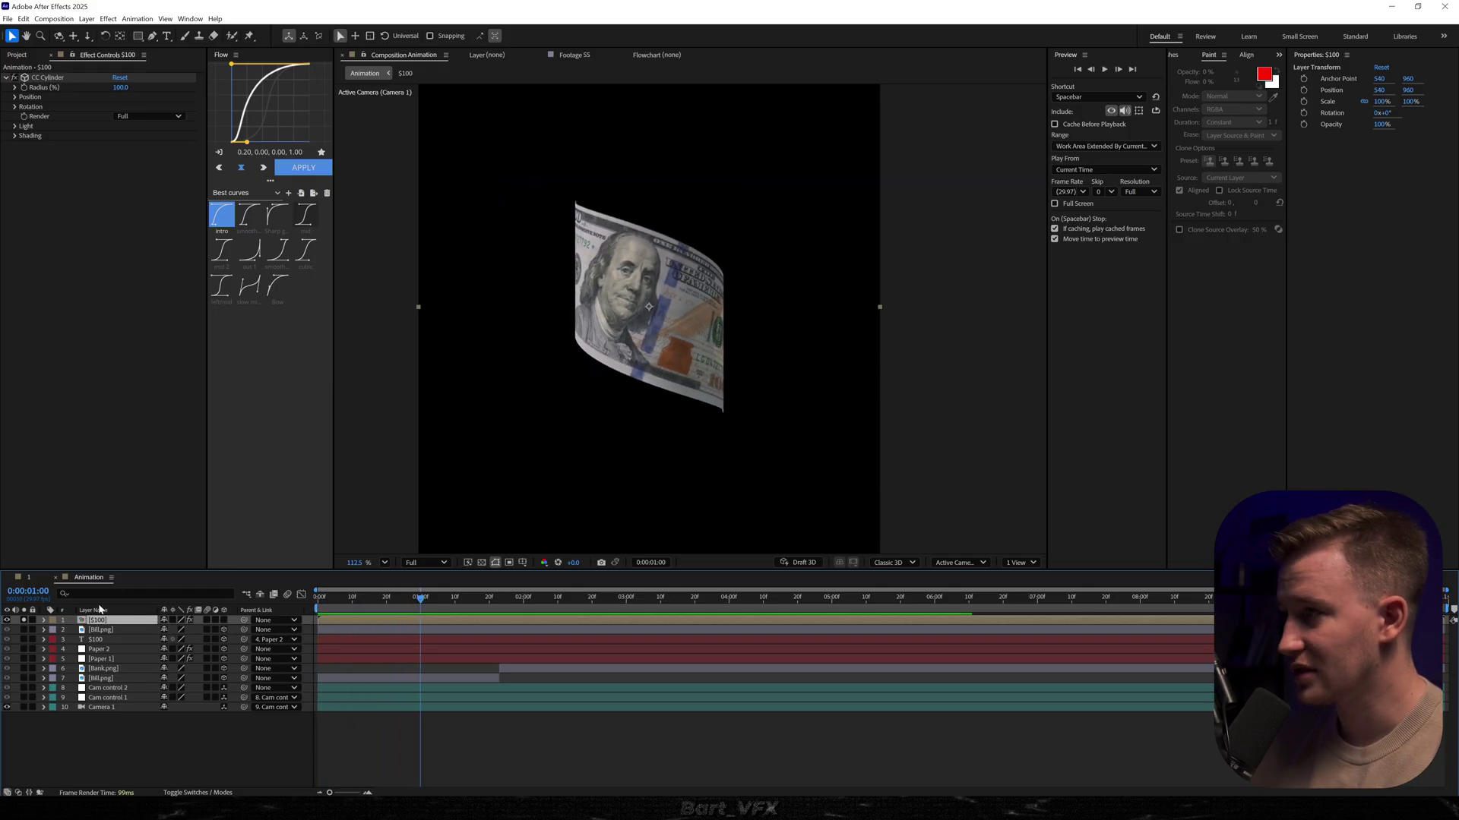
key(space)
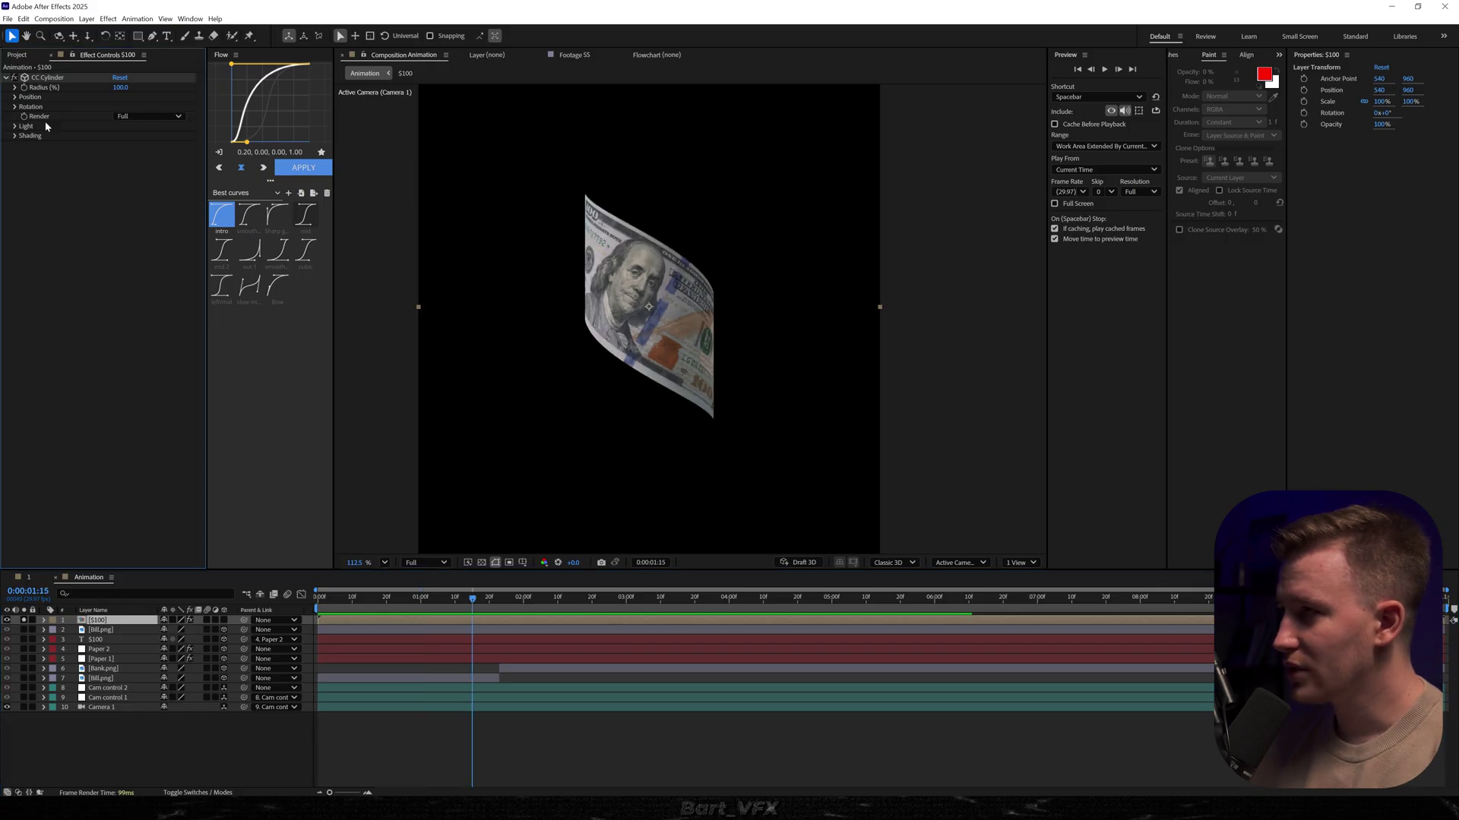
- Keyframe CC Cylinder's Rotation X, Y and Z at 3:00, and set them to 84°, 116° and 81° at 0:00
click(15, 107)
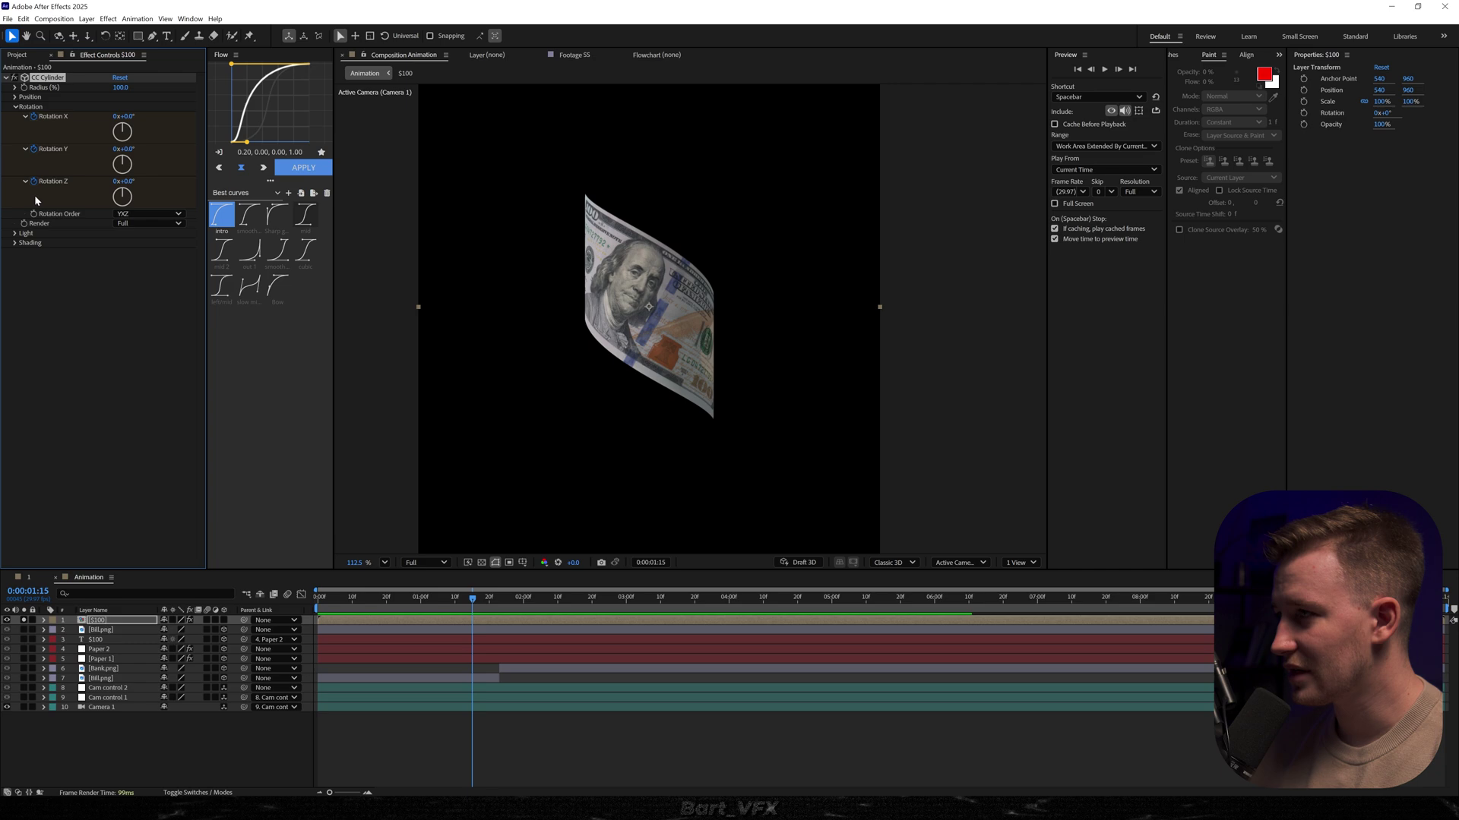
key(u)
drag(469, 658, 470, 662)
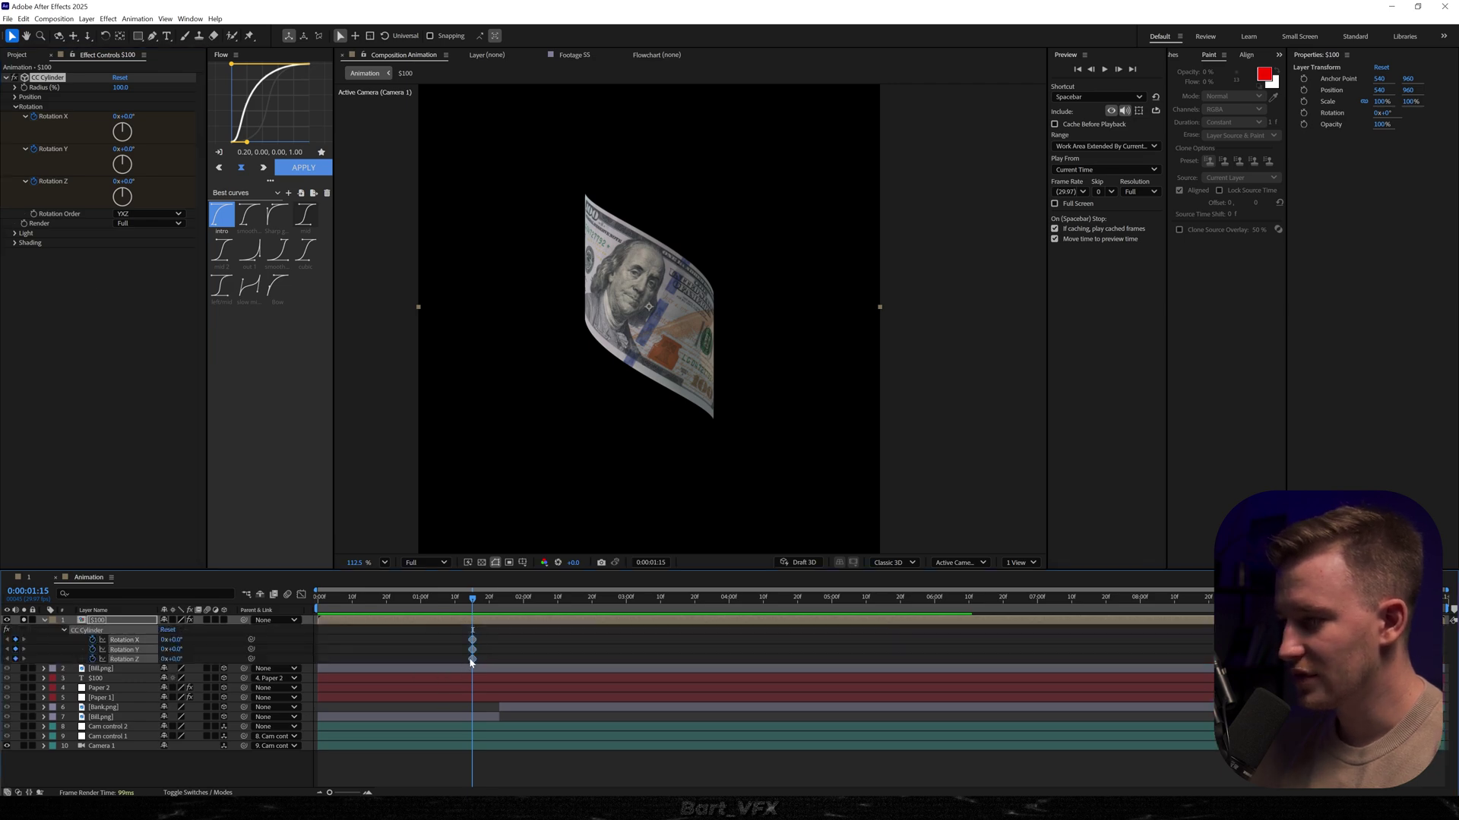
drag(478, 611, 218, 656)
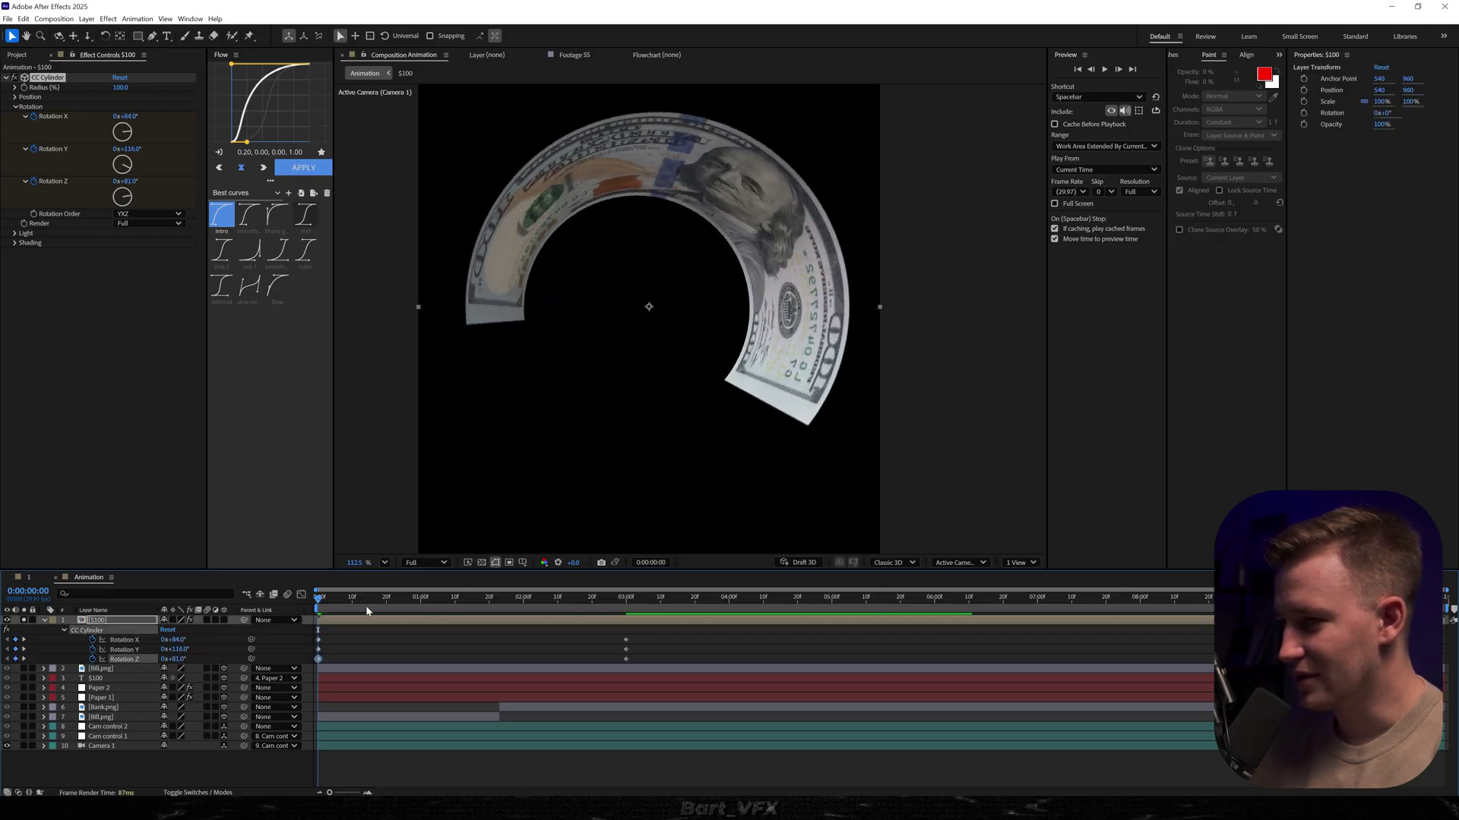
- Set CC Cylinder's Rotation X to -38°, Y to 4° and Z to -6° at 3:00, and ease all rotation keyframes
key(space)
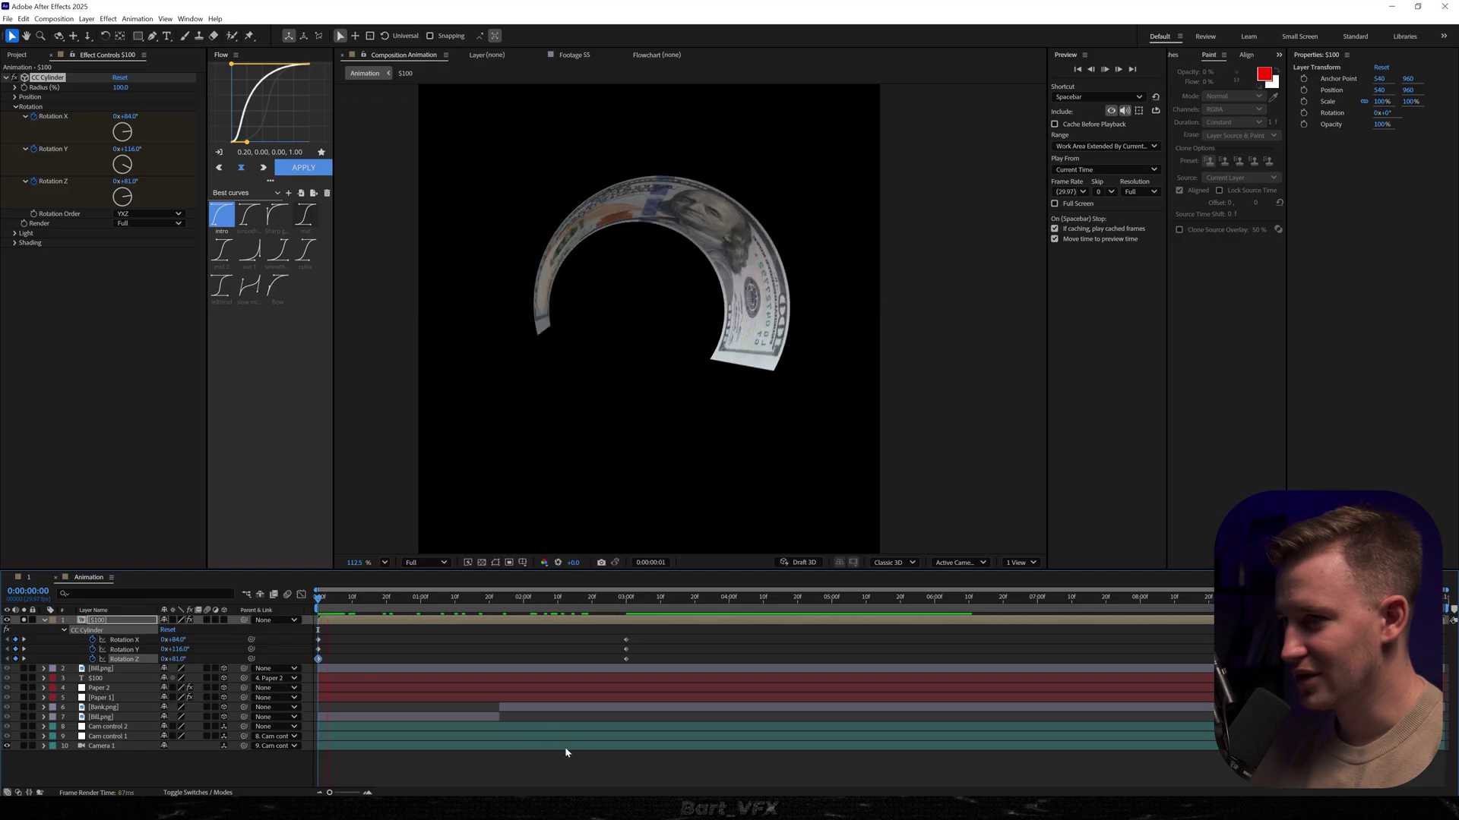
drag(573, 599, 590, 649)
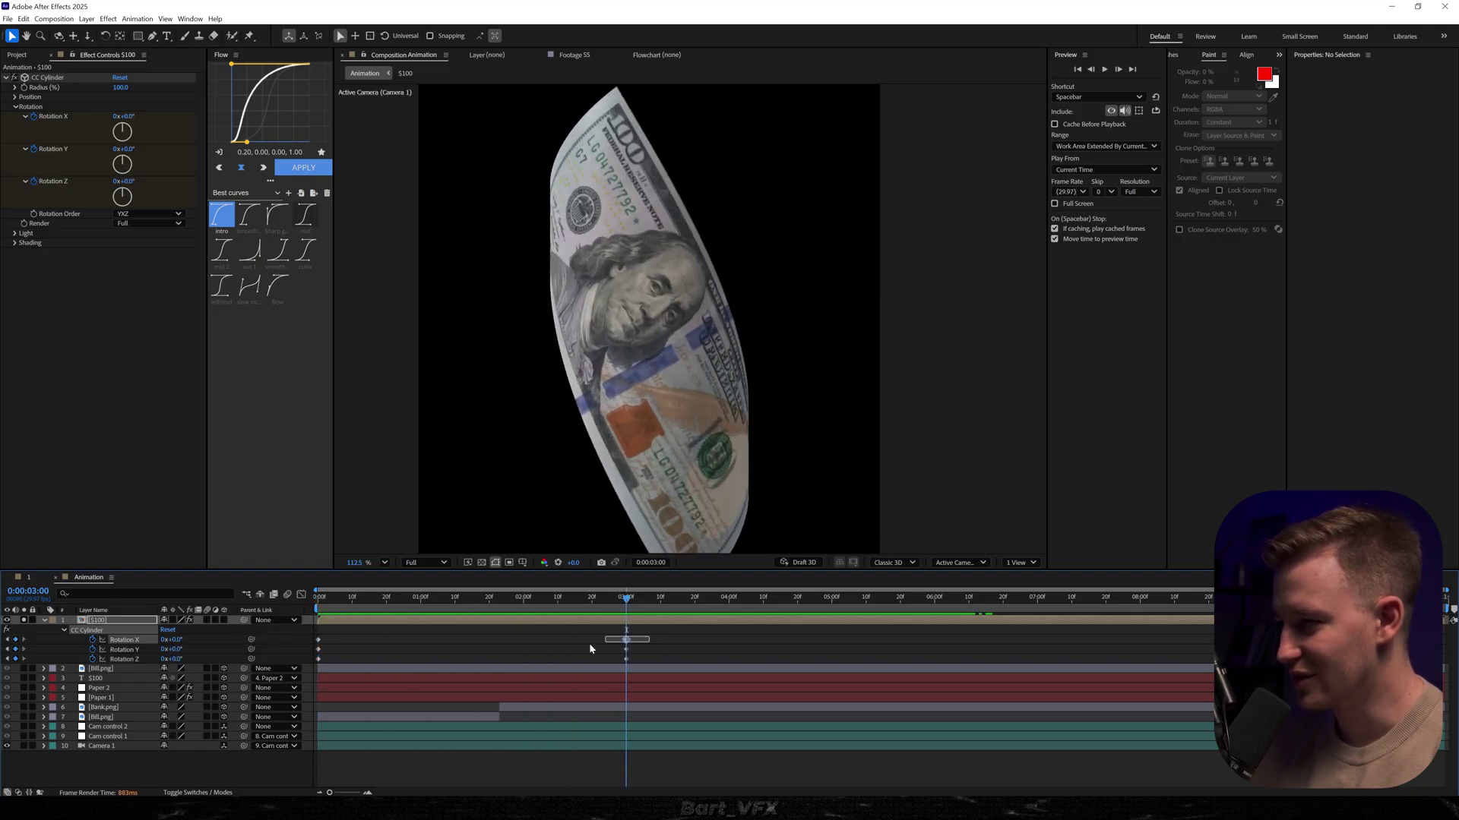
mouse_move(171, 649)
mouse_down()
mouse_move(199, 651)
mouse_move(128, 642)
mouse_move(170, 659)
mouse_up()
drag(649, 632, 264, 657)
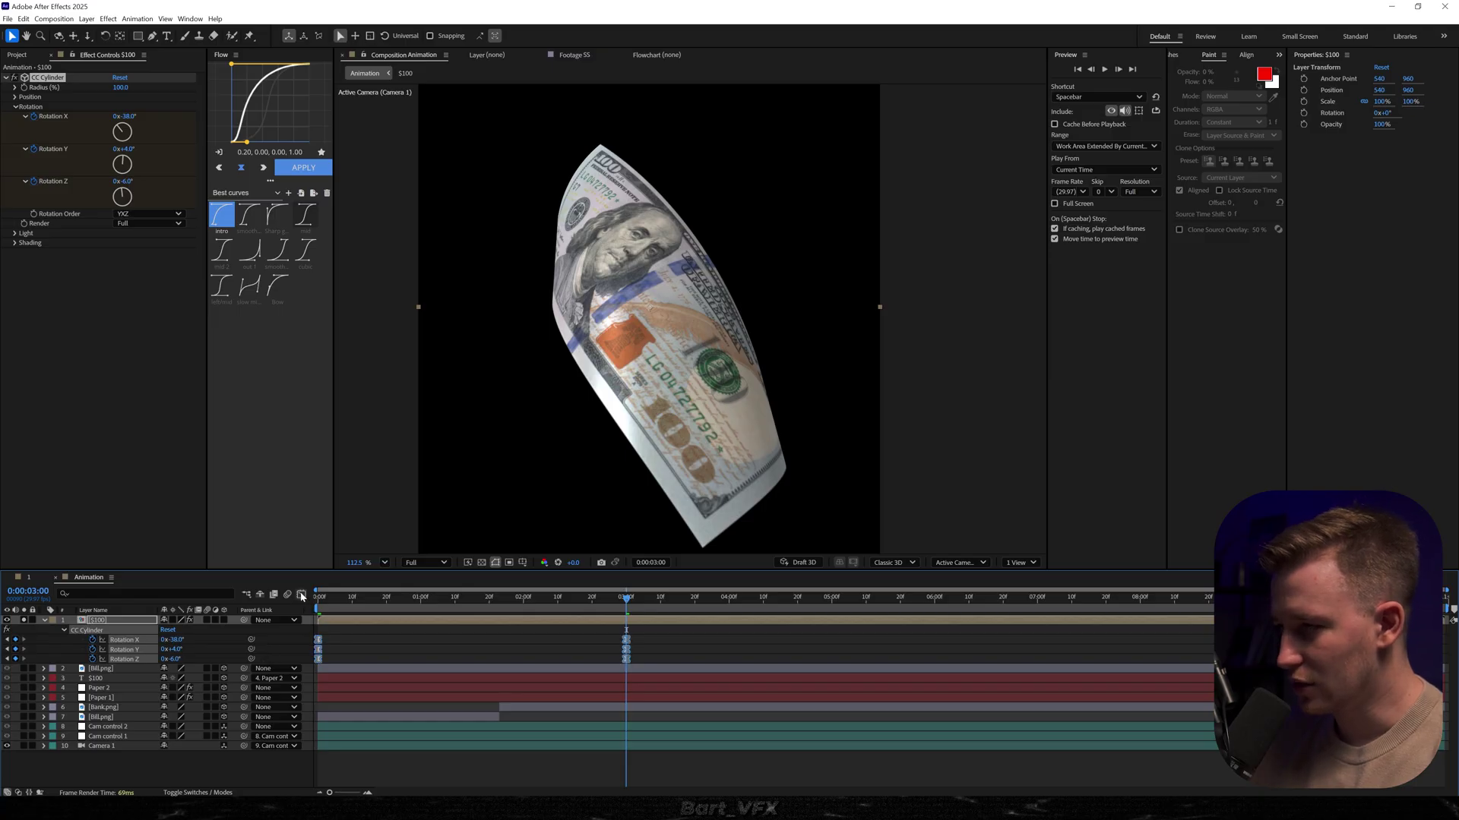
- Lengthen the incoming easing influence of the CC Cylinder rotation keyframes at 3:00 in the speed graph and preview the motion
key(shift+F3)
drag(683, 629, 472, 655)
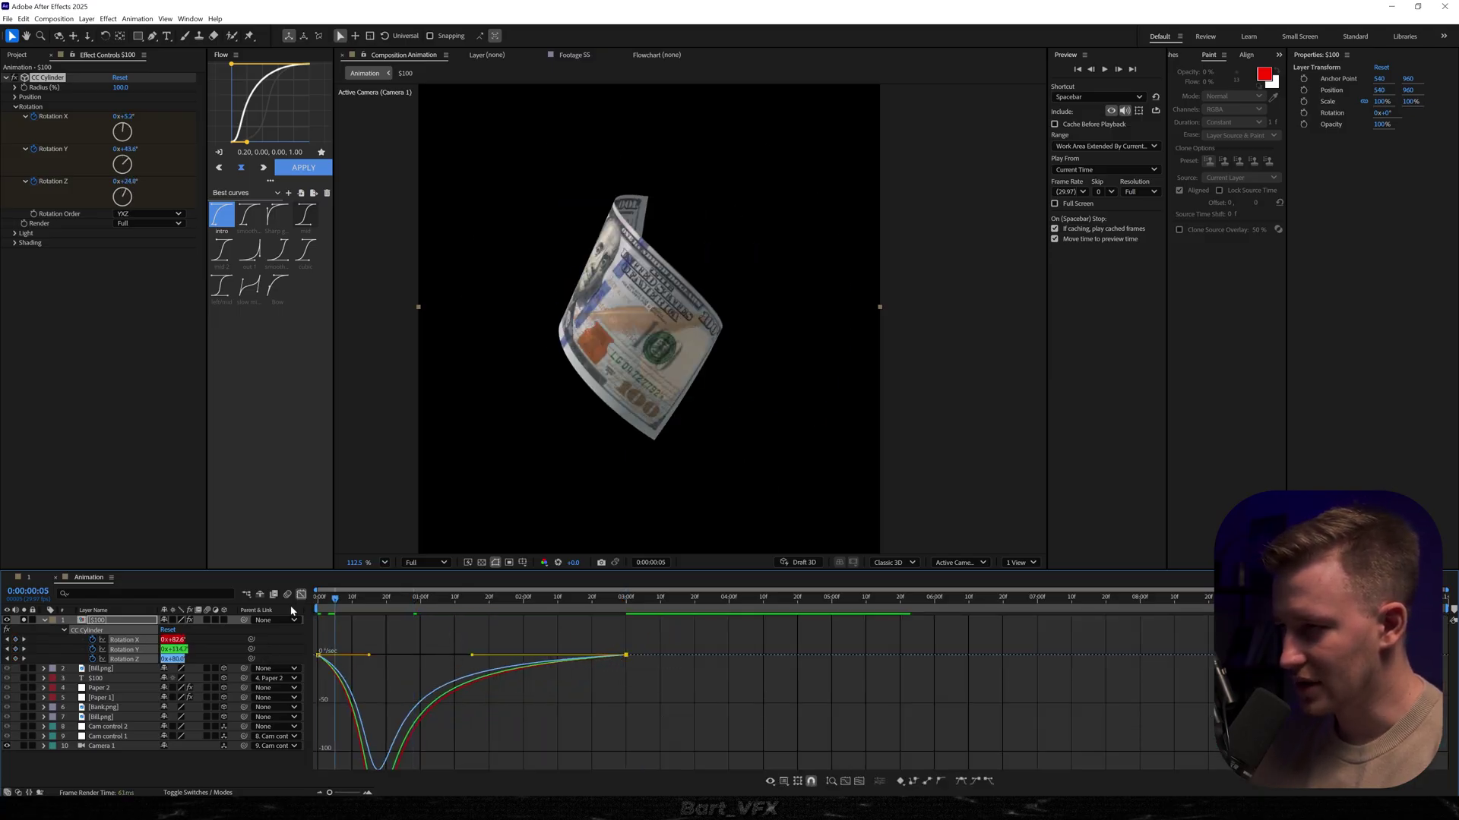
key(Home)
key(space)
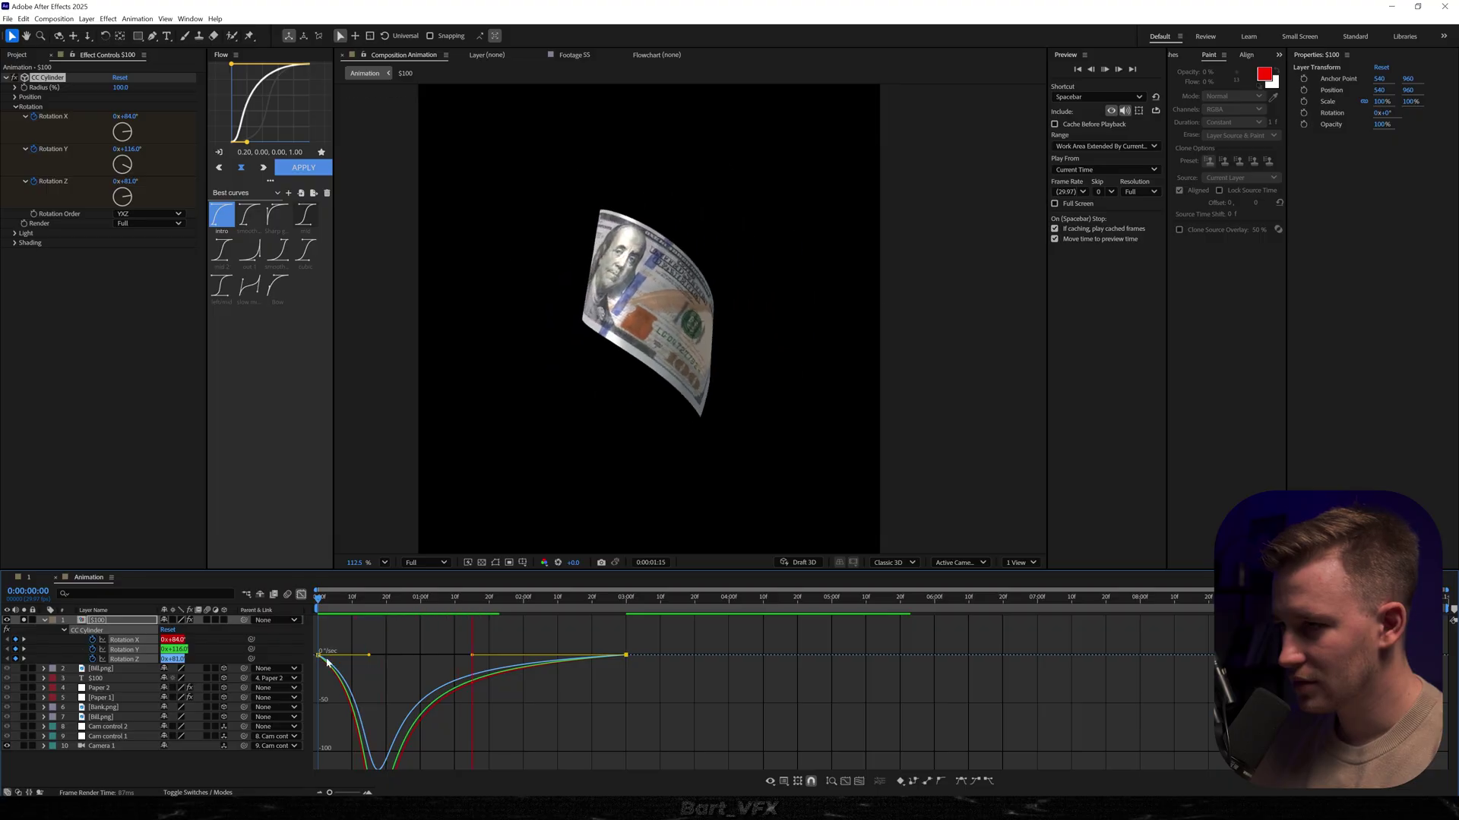
key(shift+F3)
- Open the $100 precomp and change the $100.jpg layer's Rotation expression to time*40
double_click(101, 620)
click(102, 621)
key(r)
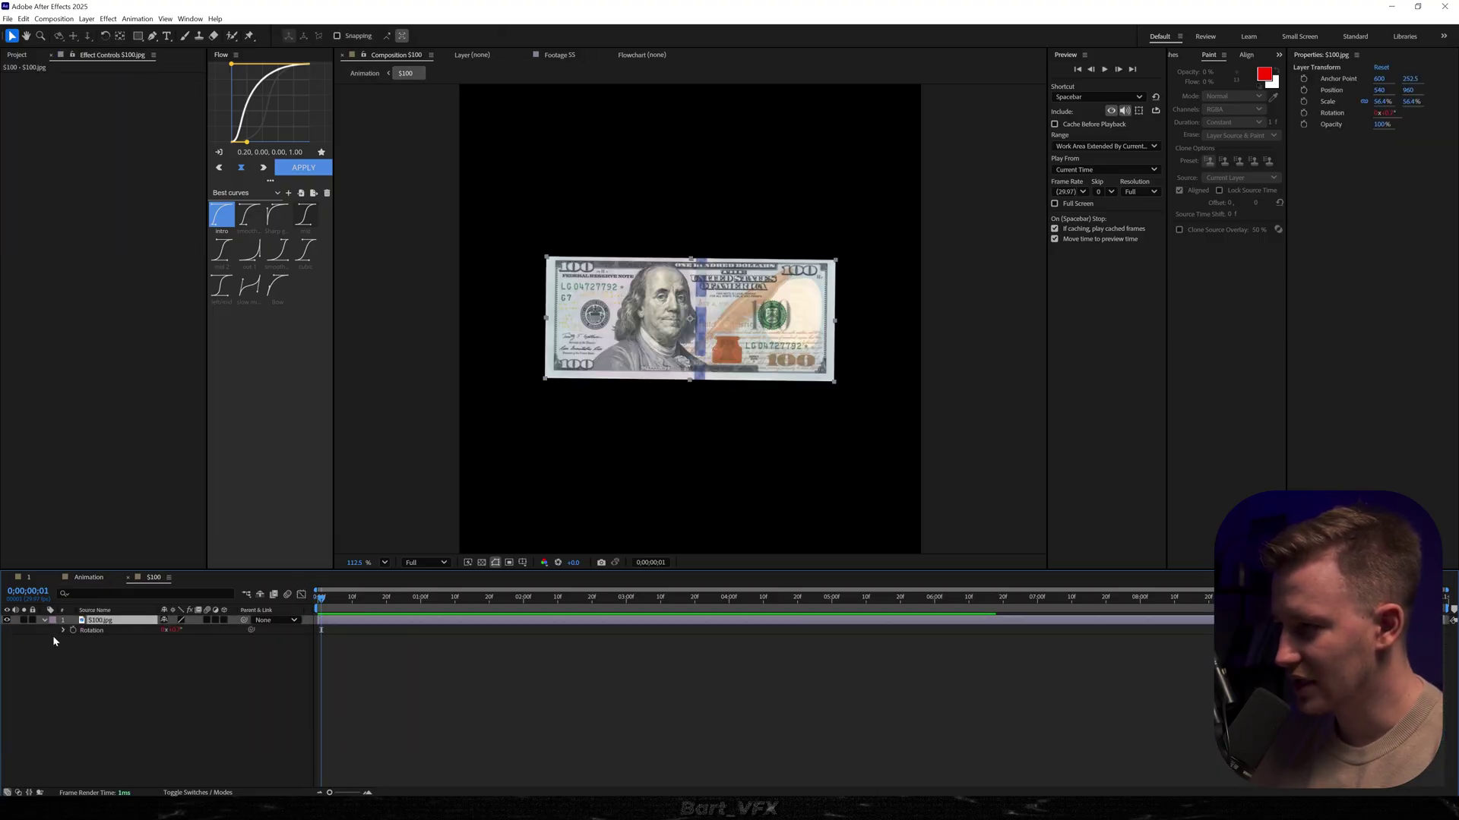
click(395, 640)
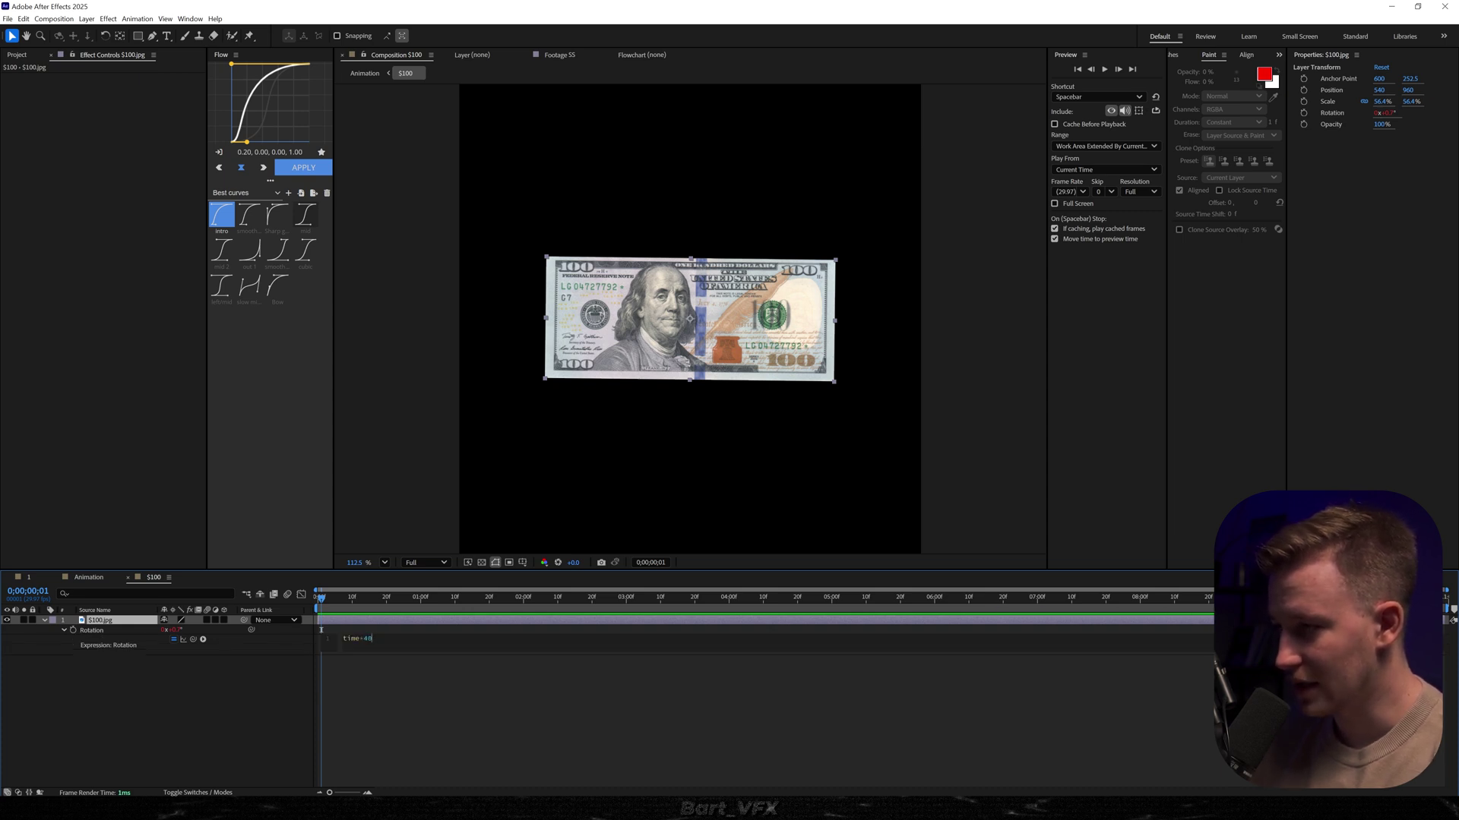
click(403, 655)
- Return to the Animation composition, unsolo and preview the $100 precomp, and move it below the top Bill.png layer
click(88, 577)
click(24, 620)
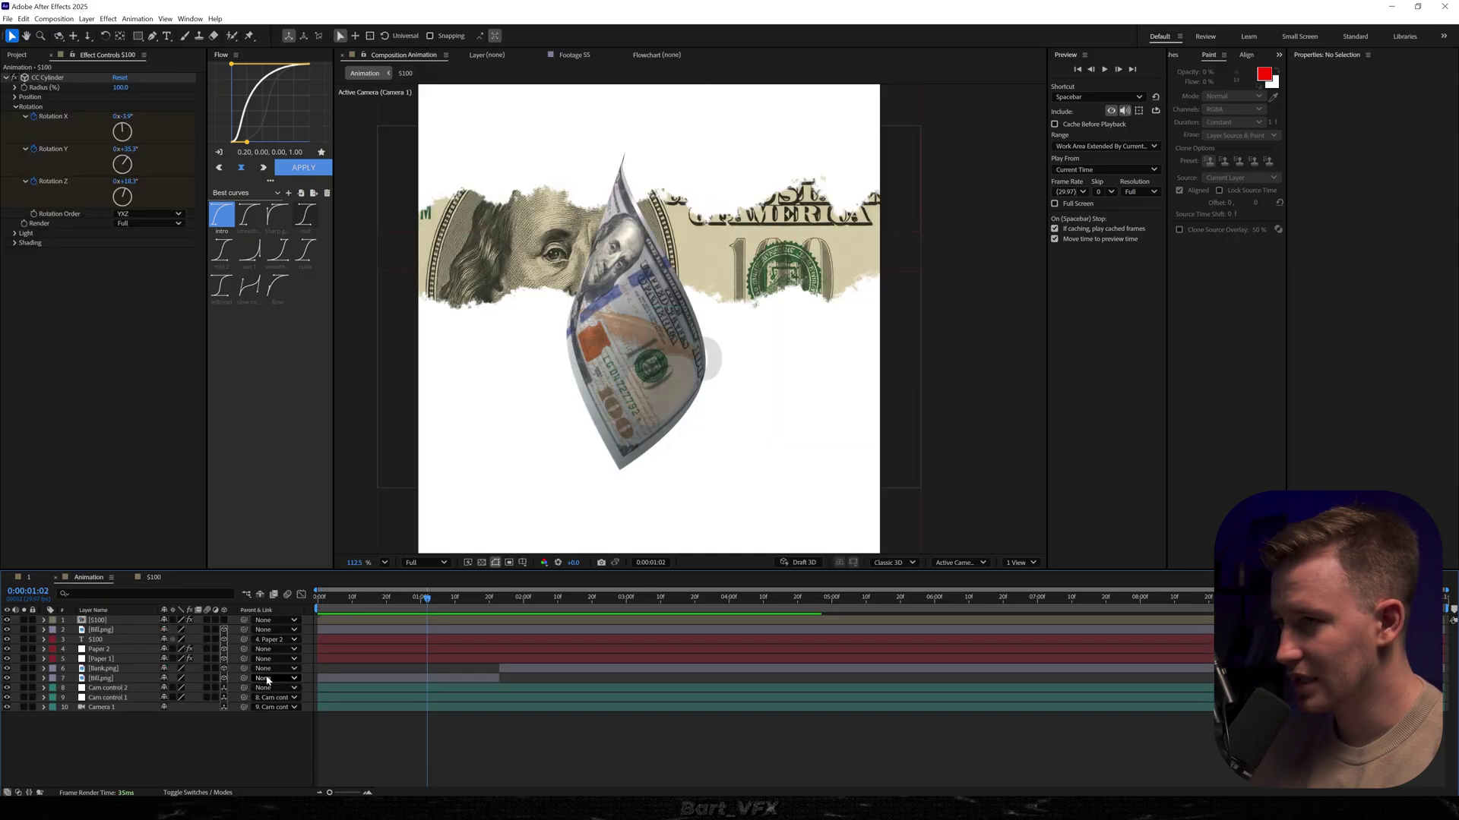
key(Home)
key(space)
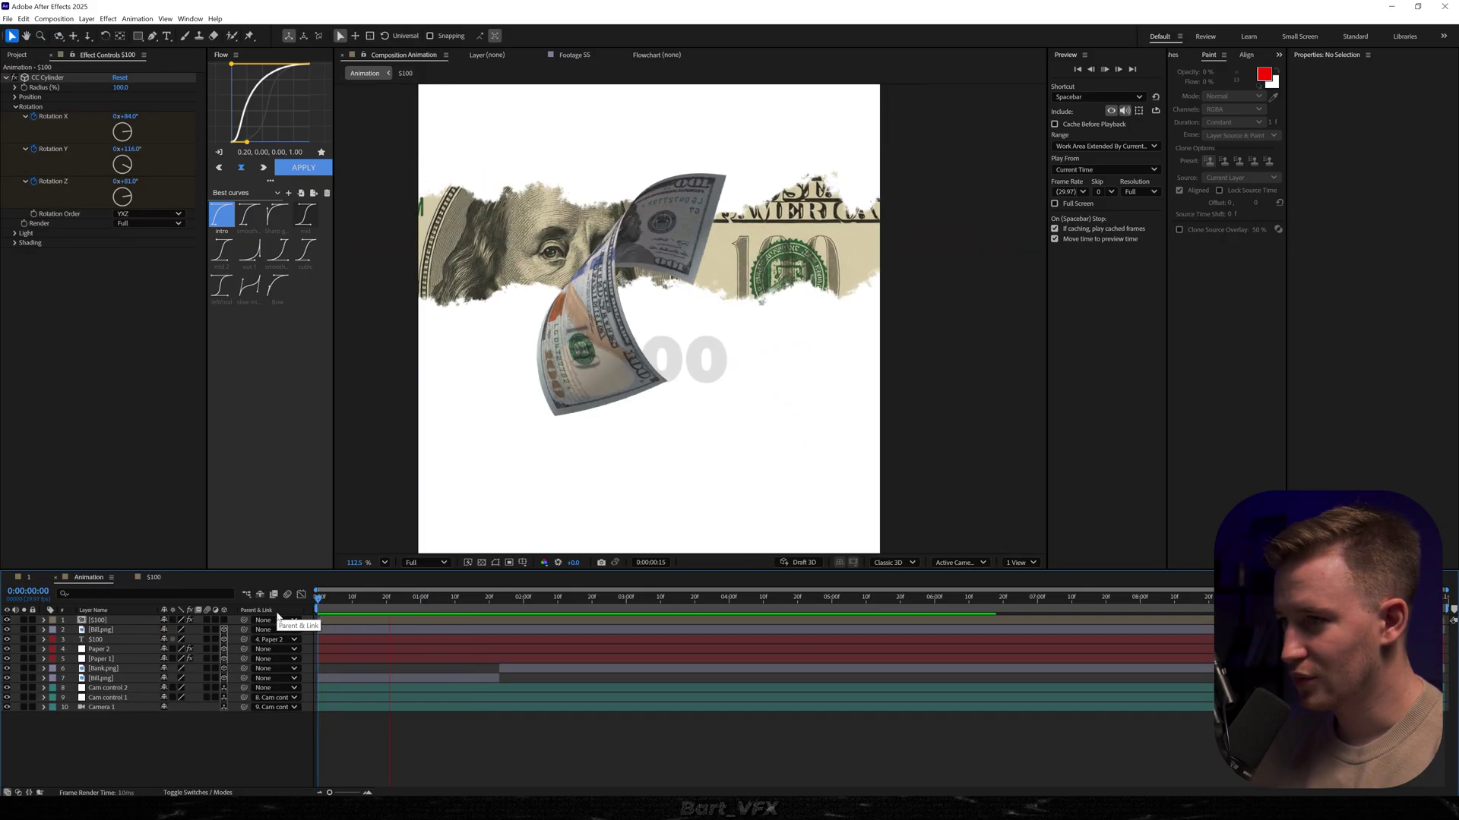
key(shift+slash)
key(space)
click(117, 620)
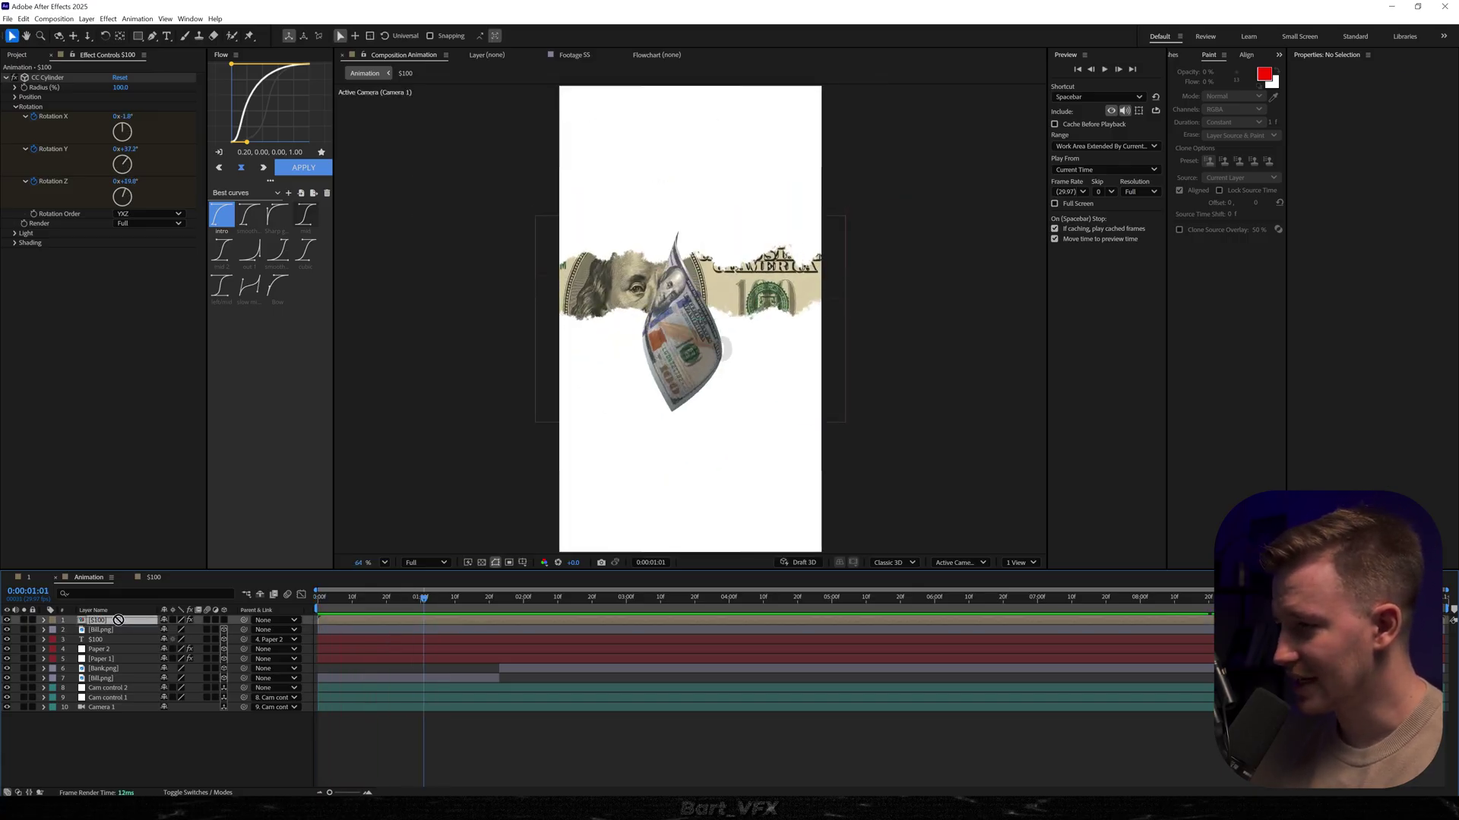
drag(115, 637, 117, 635)
- Shorten the outgoing easing influence of the $100 layer's rotation keyframes at 0:00 to almost nothing in the speed graph and preview it
drag(423, 598, 410, 637)
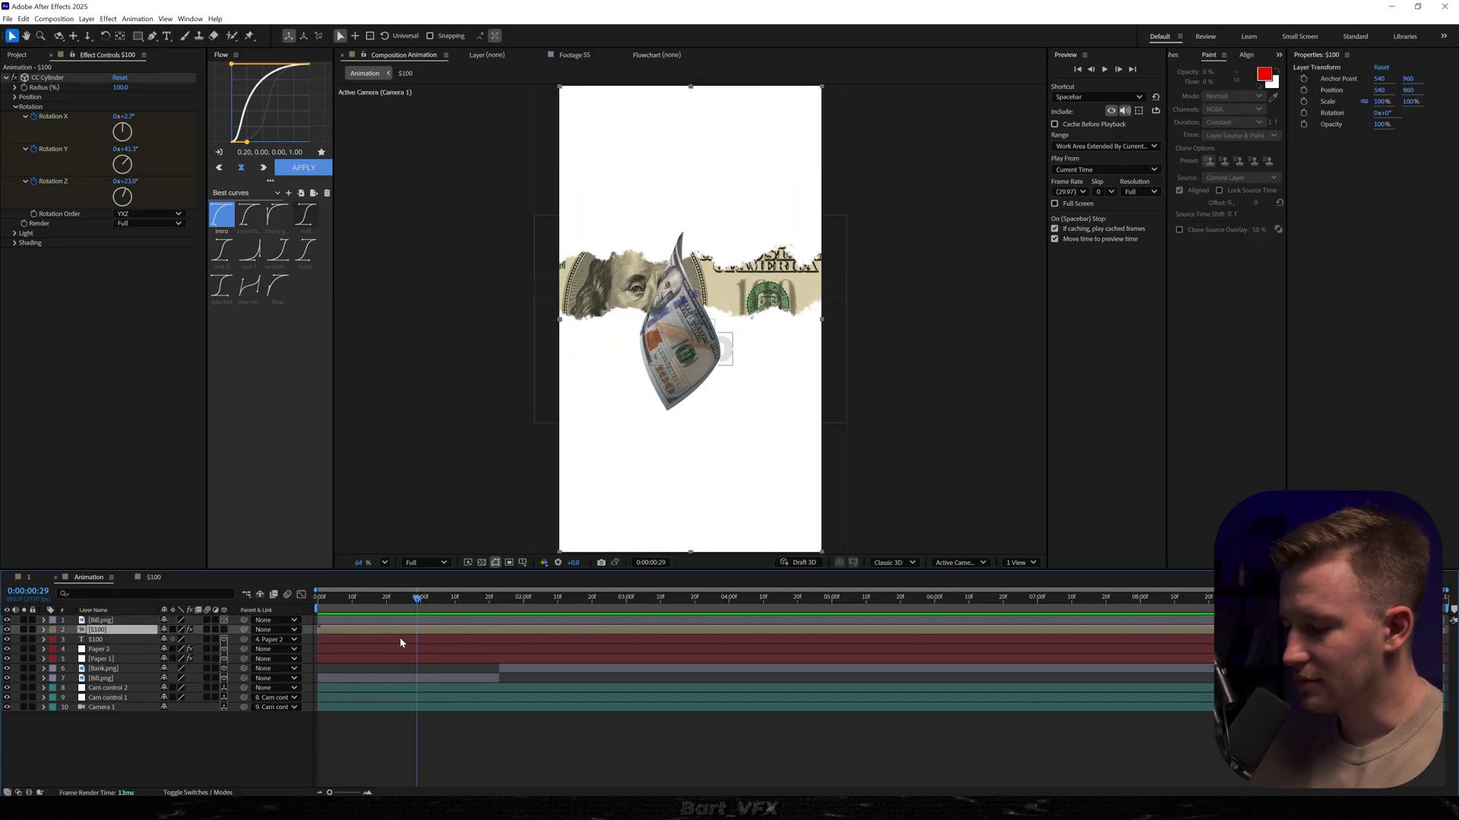
key(u)
drag(656, 642, 617, 673)
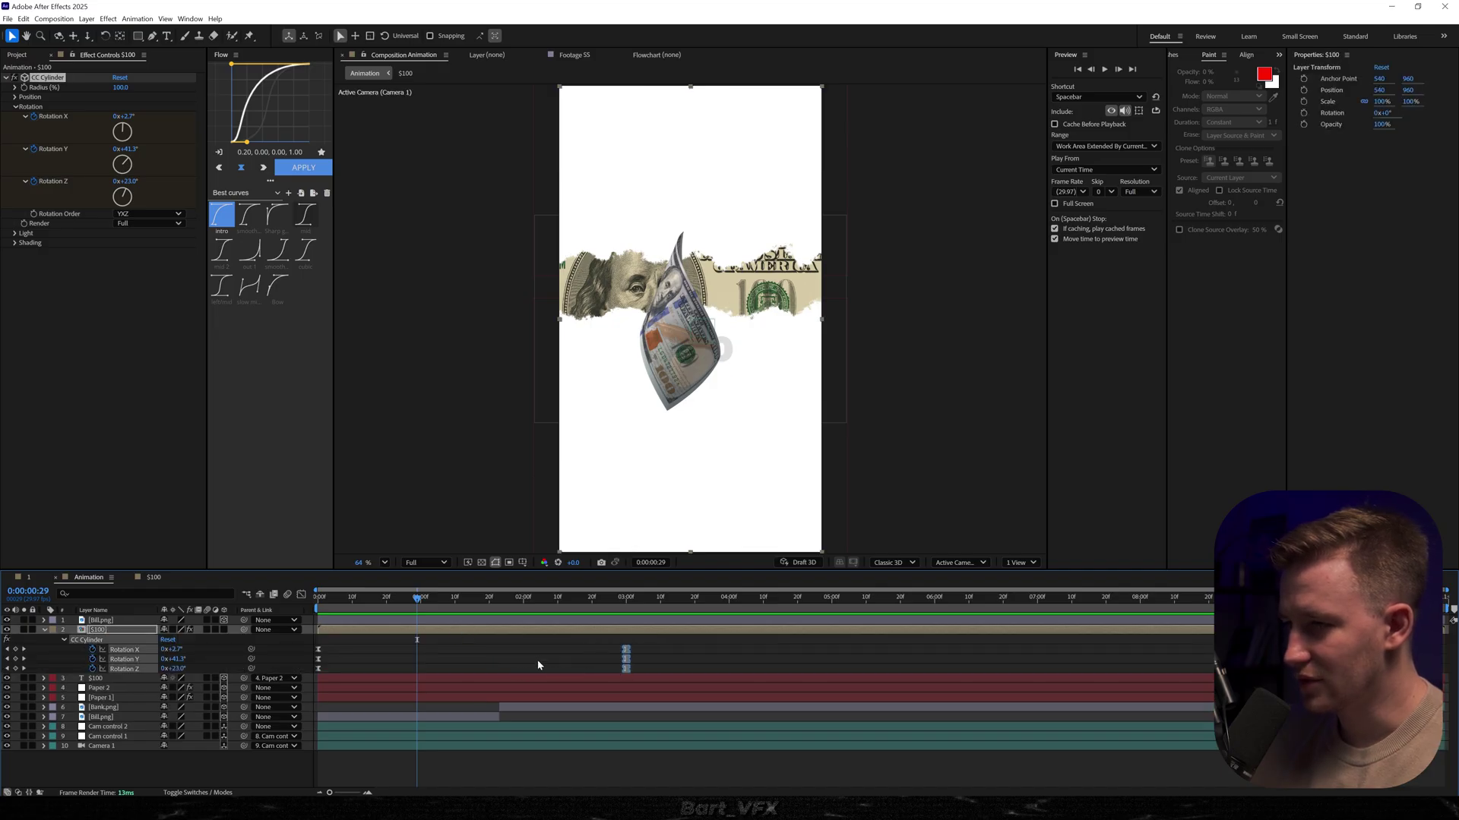
key(Home)
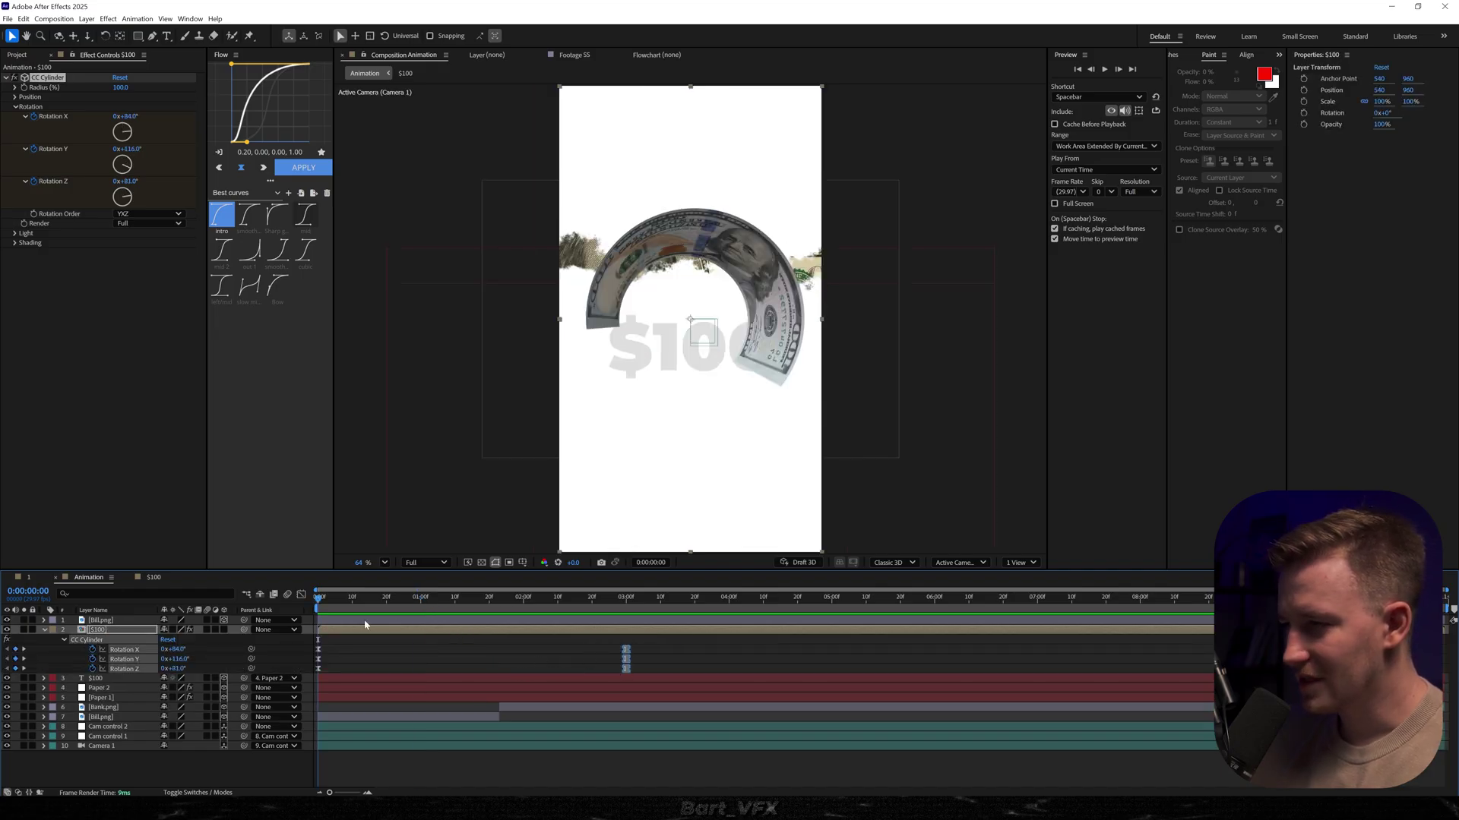
drag(661, 646, 245, 682)
key(shift+F3)
click(351, 658)
drag(370, 655, 320, 655)
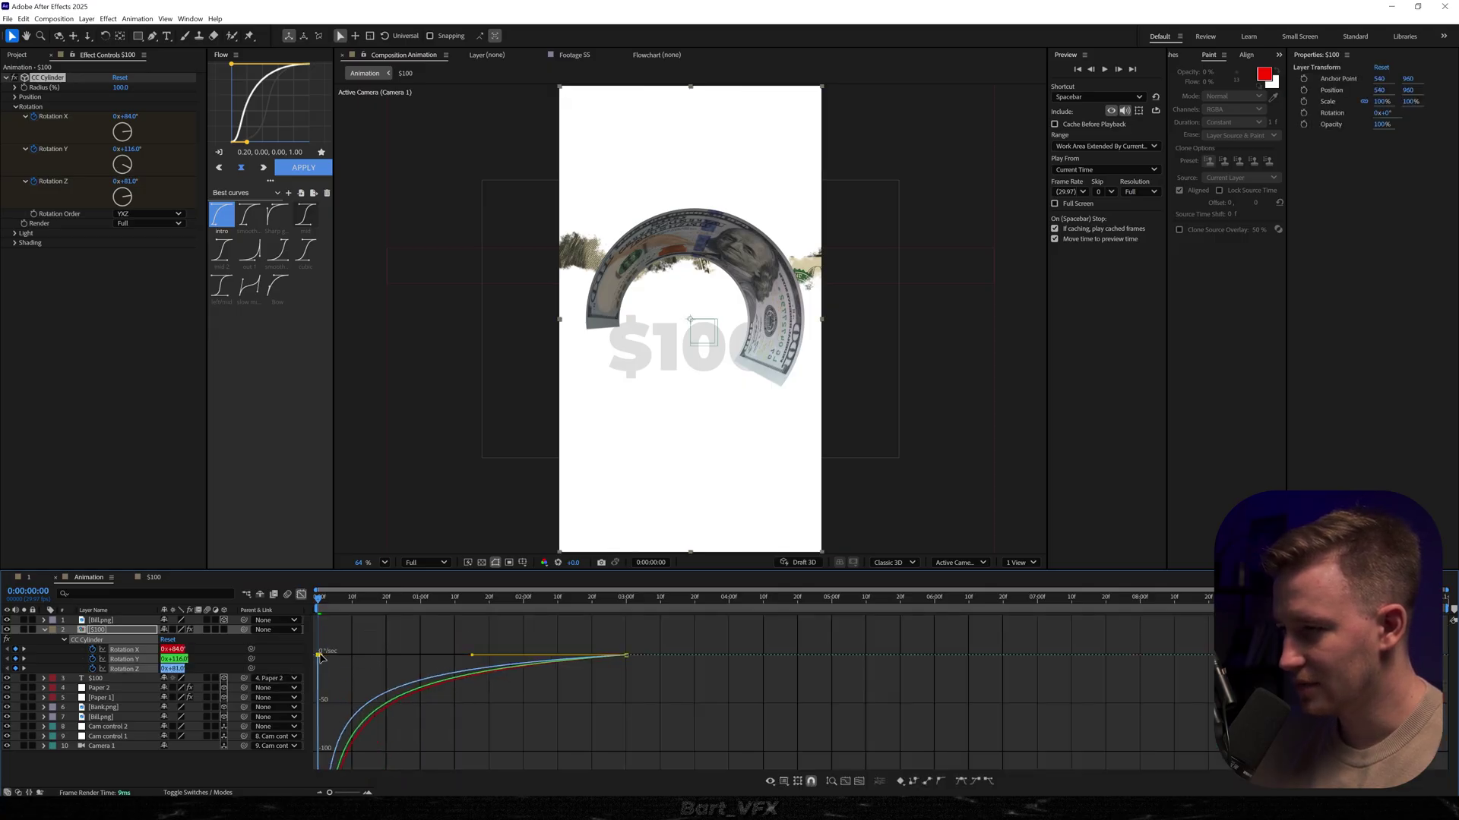
key(shift+F3)
key(space)
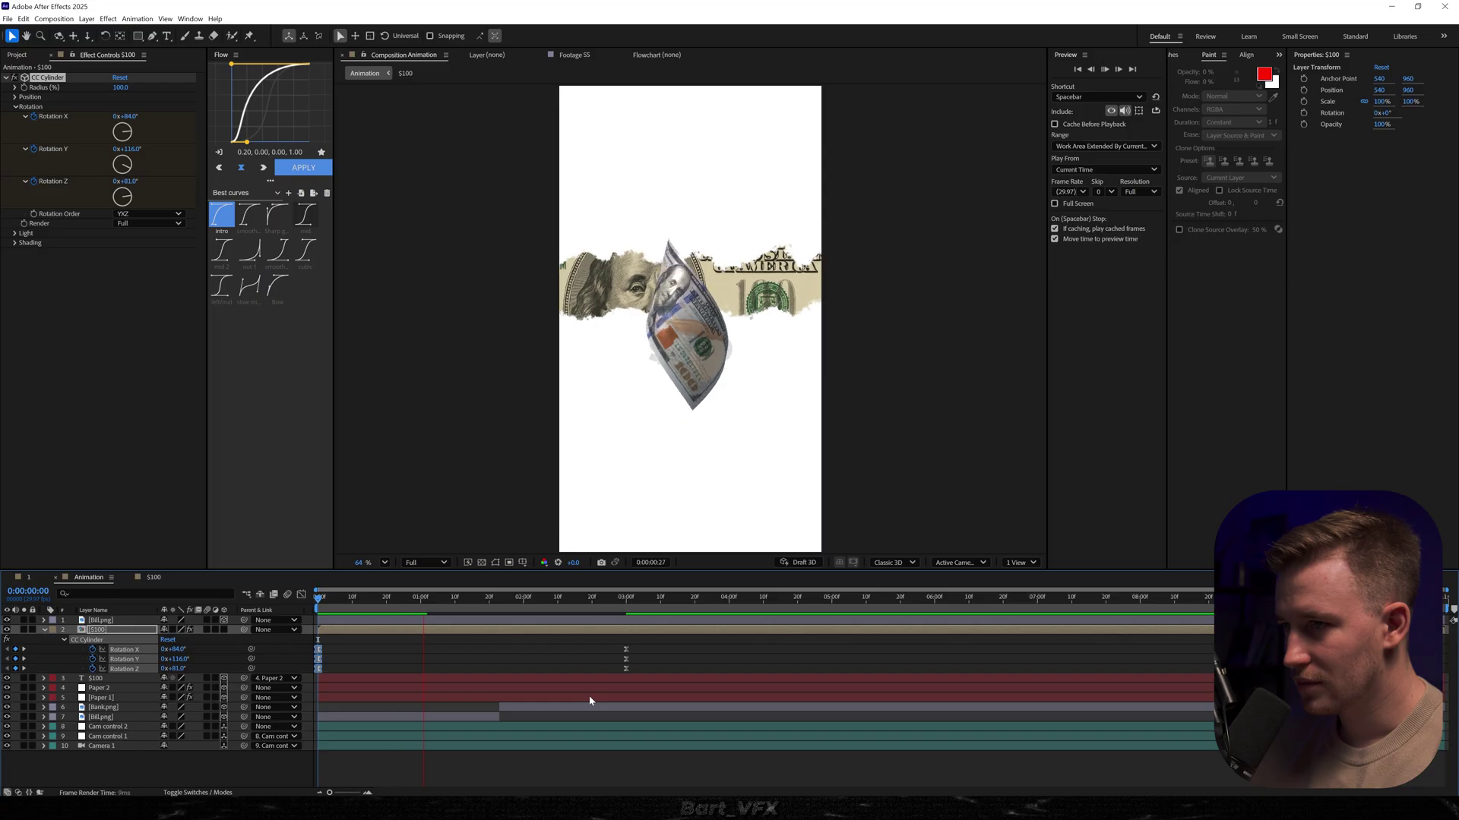
- Scale the $100 precomp to 82.4%, move it to about 752.6, 747.4 over the torn opening's right half and preview it
drag(481, 599, 422, 626)
key(s)
drag(179, 640, 166, 639)
drag(673, 356, 725, 304)
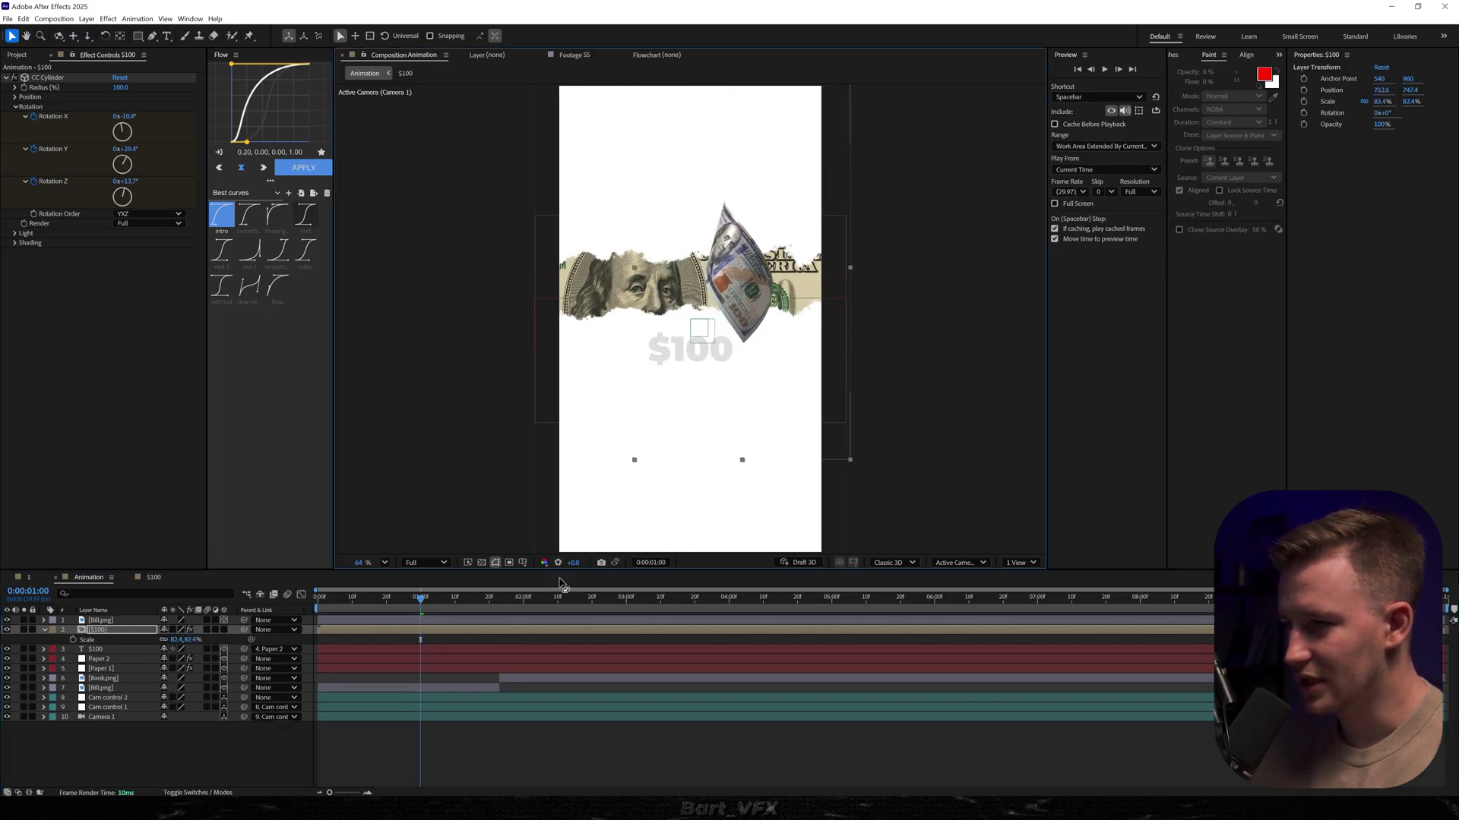
key(space)
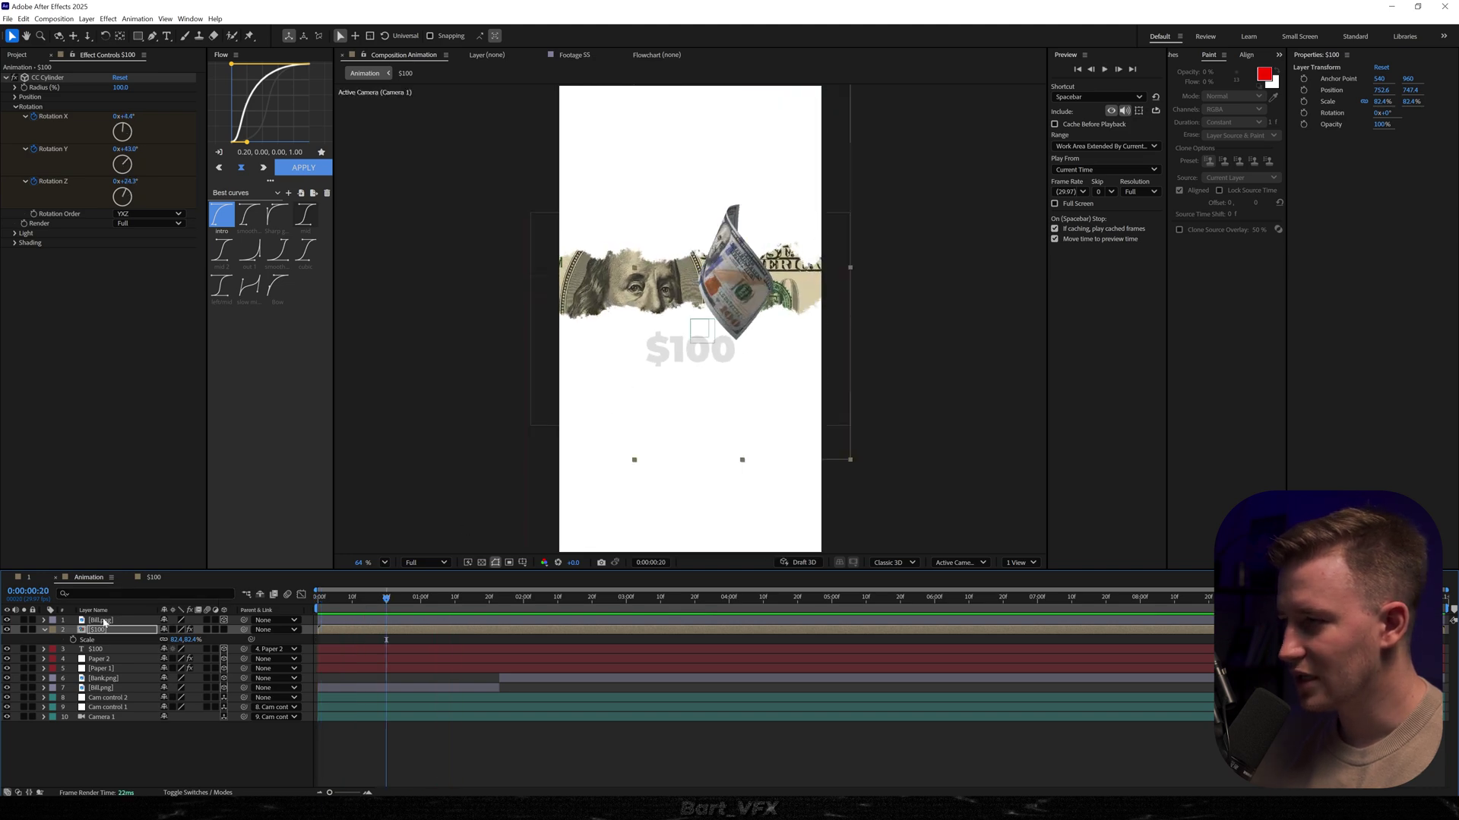
- Duplicate the $100 precomp layer and, at 3:00, place the copy below and to the left of the original bill
key(ctrl+d)
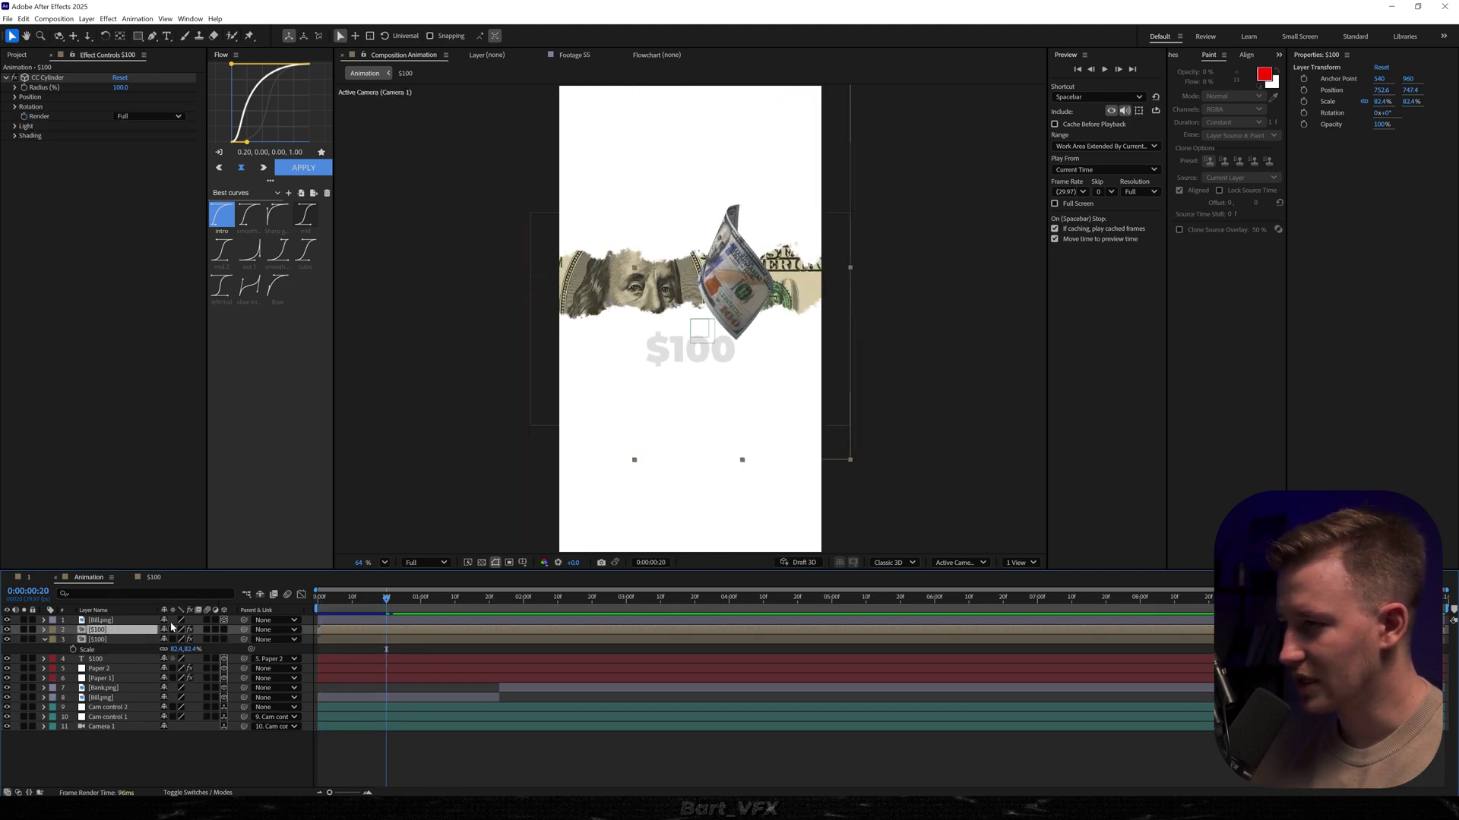
key(u)
drag(468, 612, 631, 613)
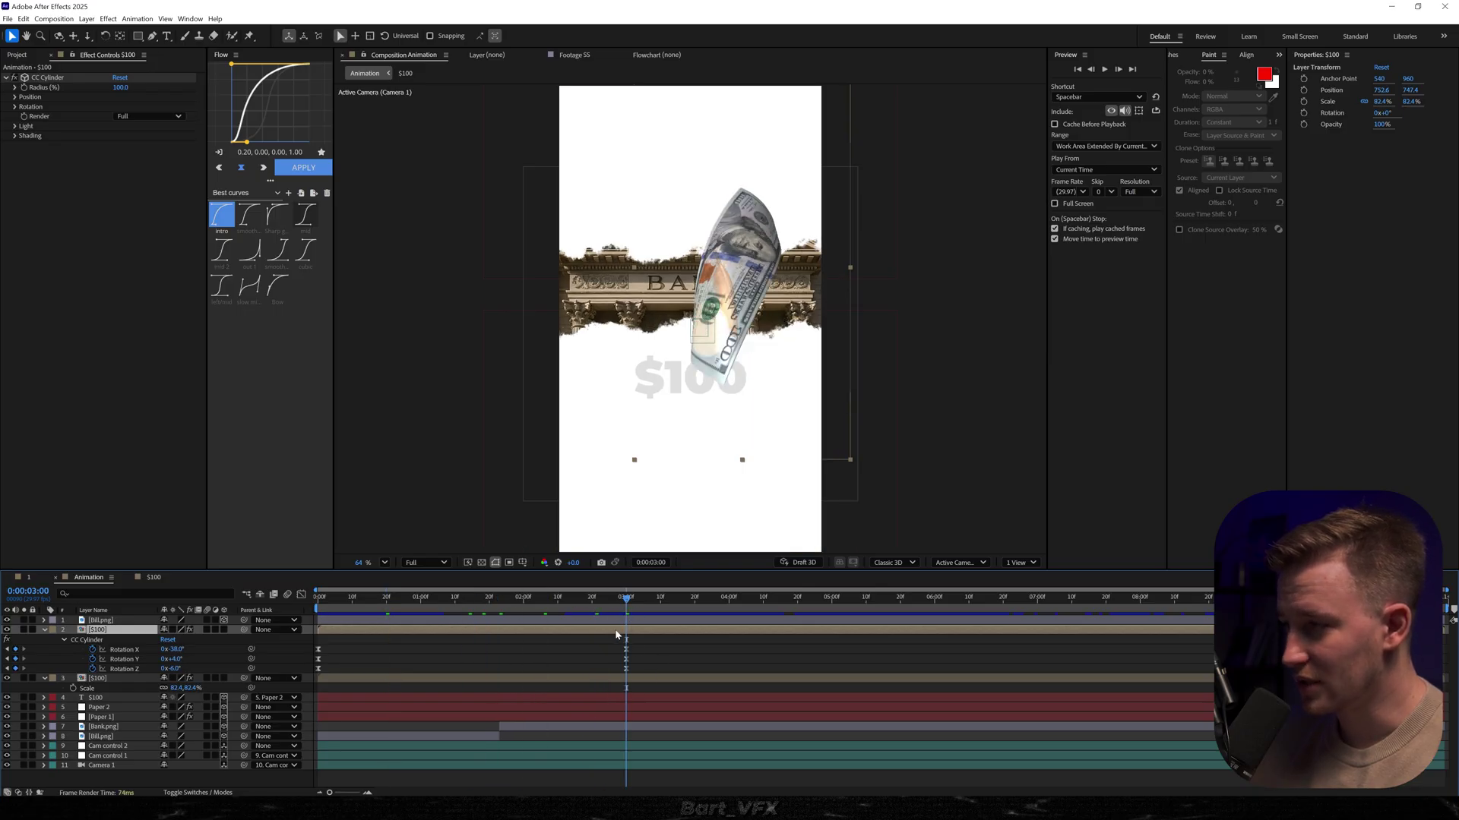
drag(674, 338, 567, 437)
click(521, 654)
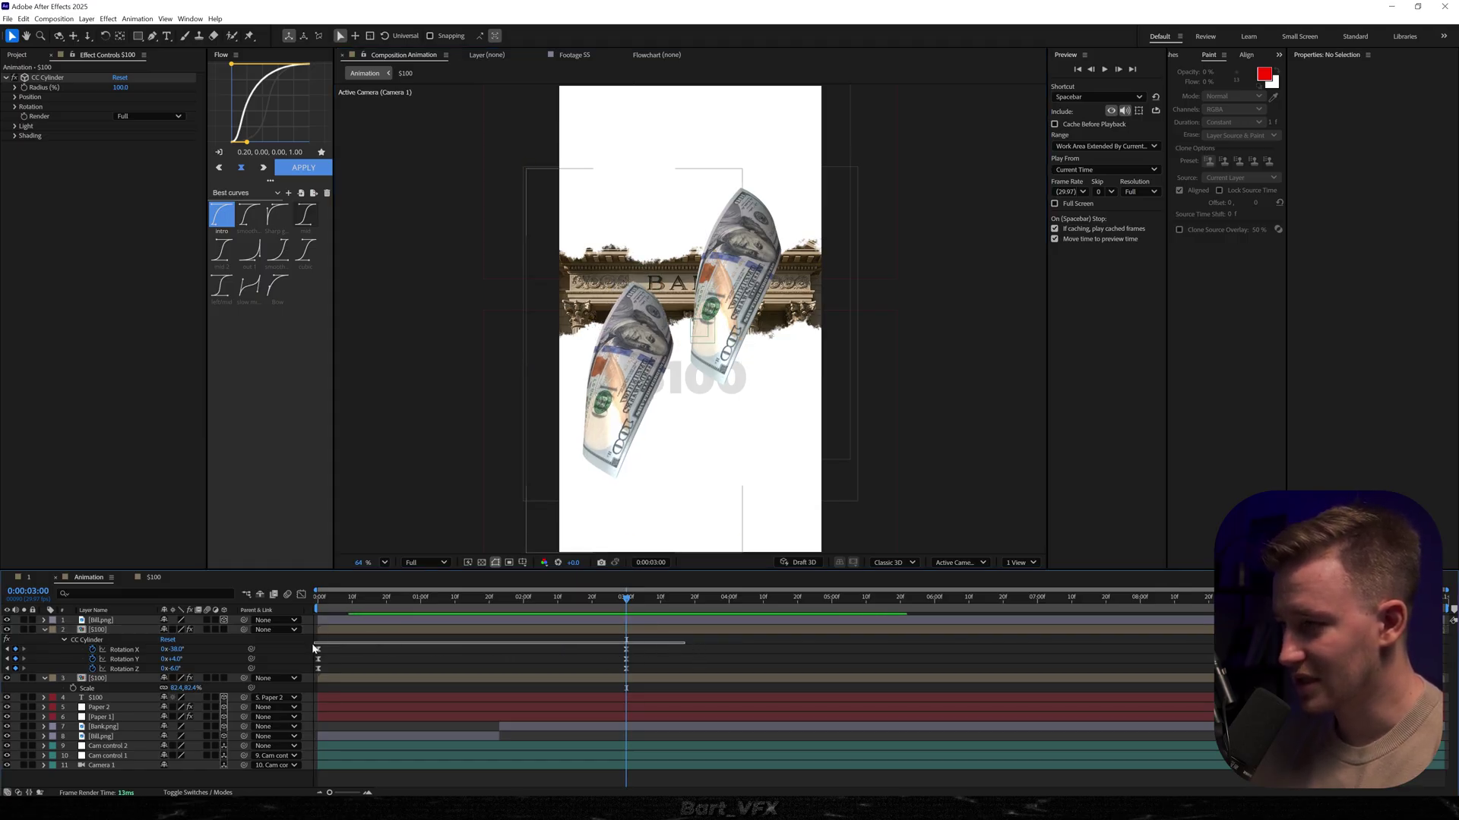
- At 3:00, set the lower-left bill's CC Cylinder Rotation X to about 133° and Rotation Y to about -42°, and preview from the start
drag(313, 648, 292, 661)
drag(172, 649, 271, 647)
drag(660, 655, 301, 665)
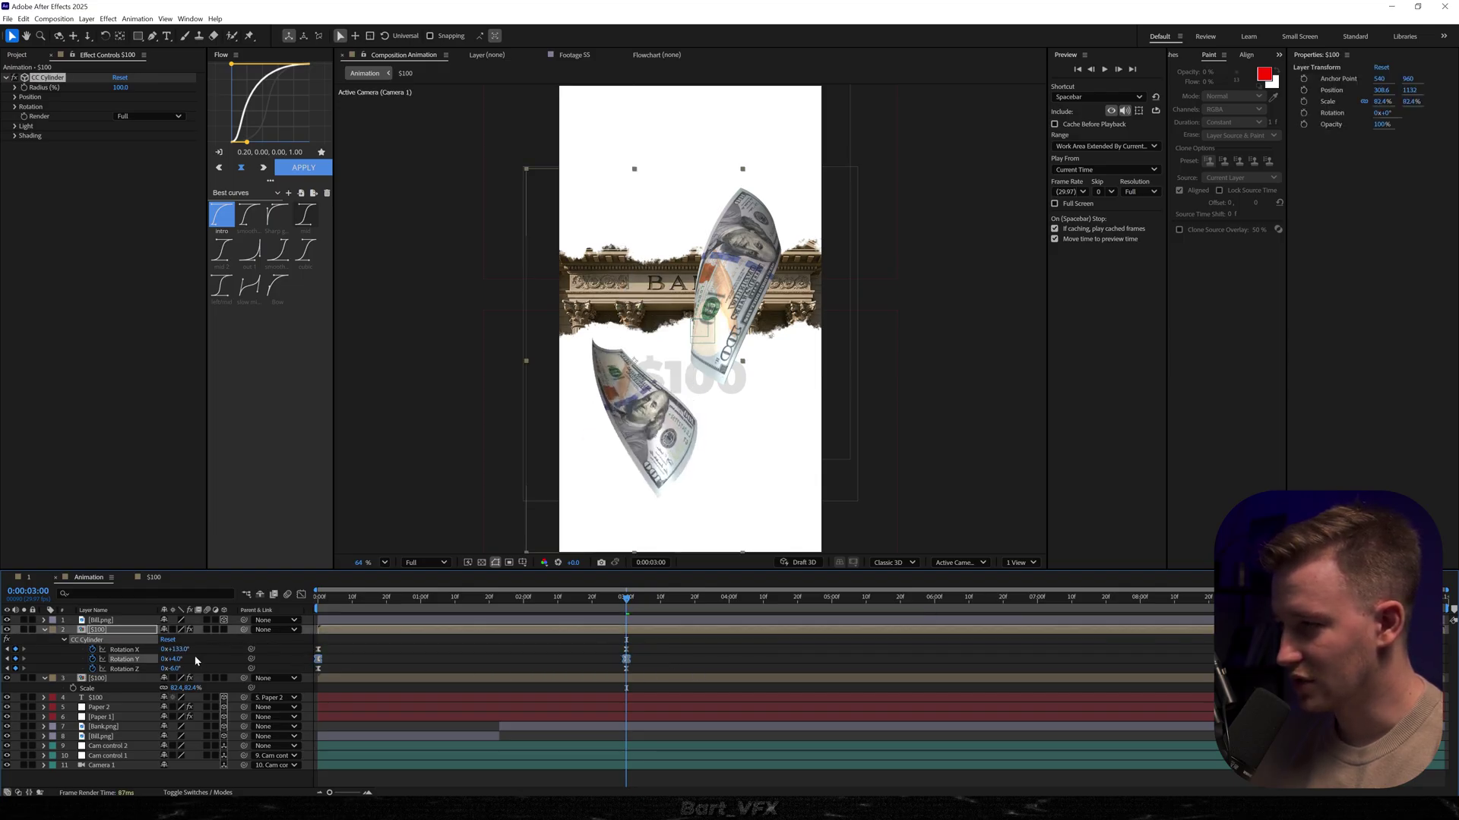
drag(176, 658, 152, 658)
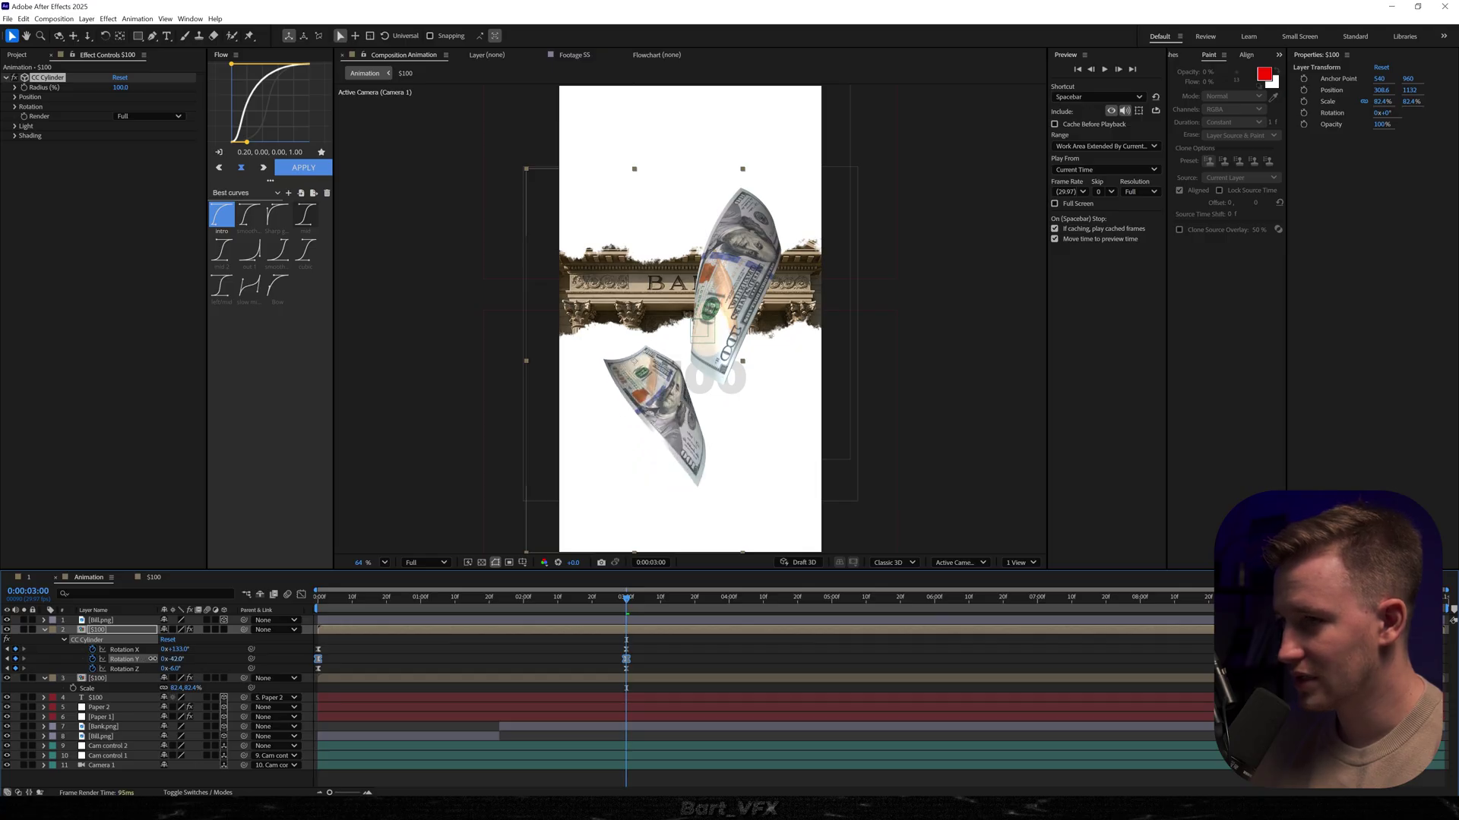
click(565, 672)
drag(384, 599, 212, 593)
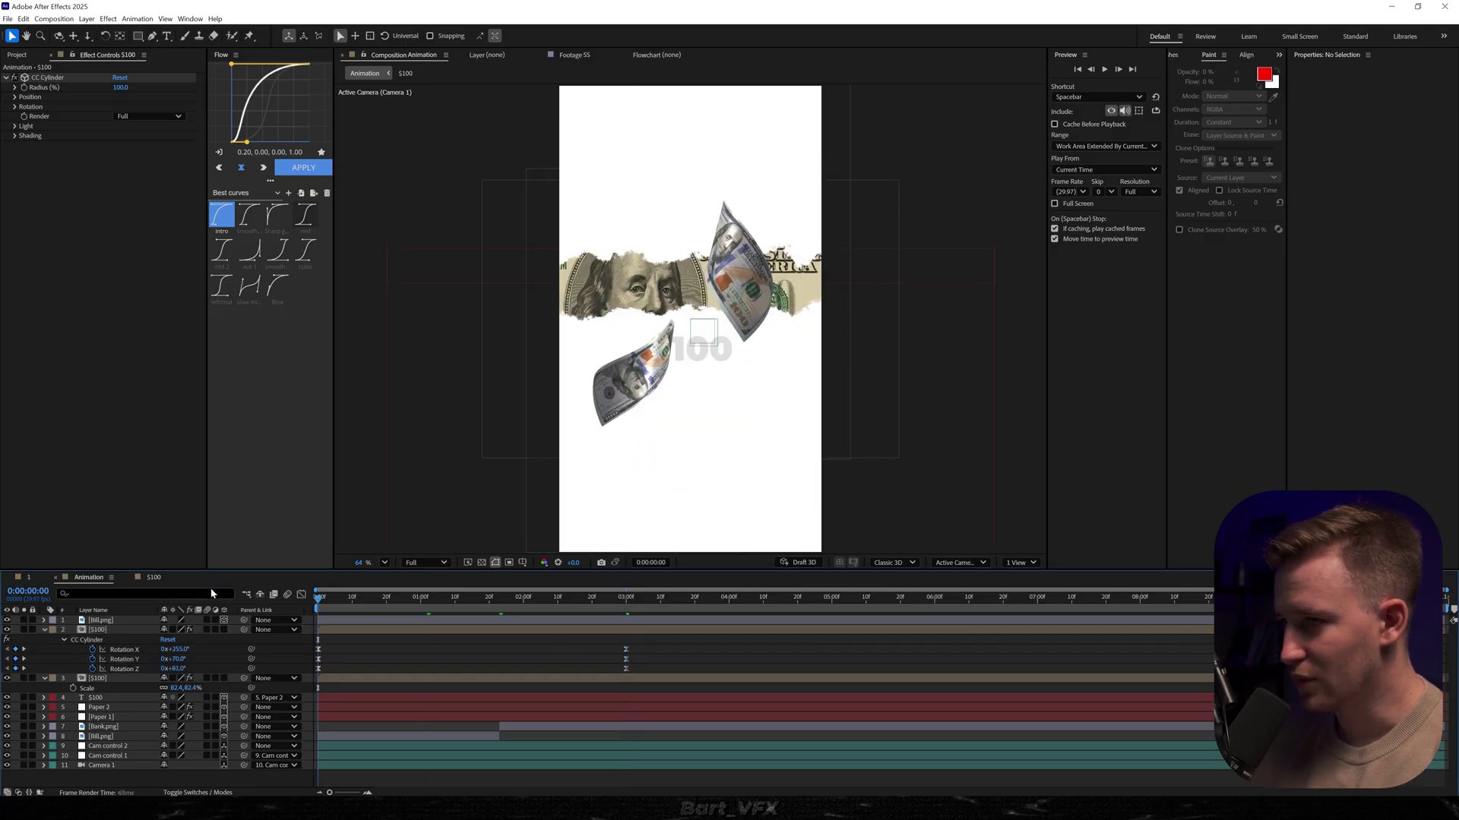
key(space)
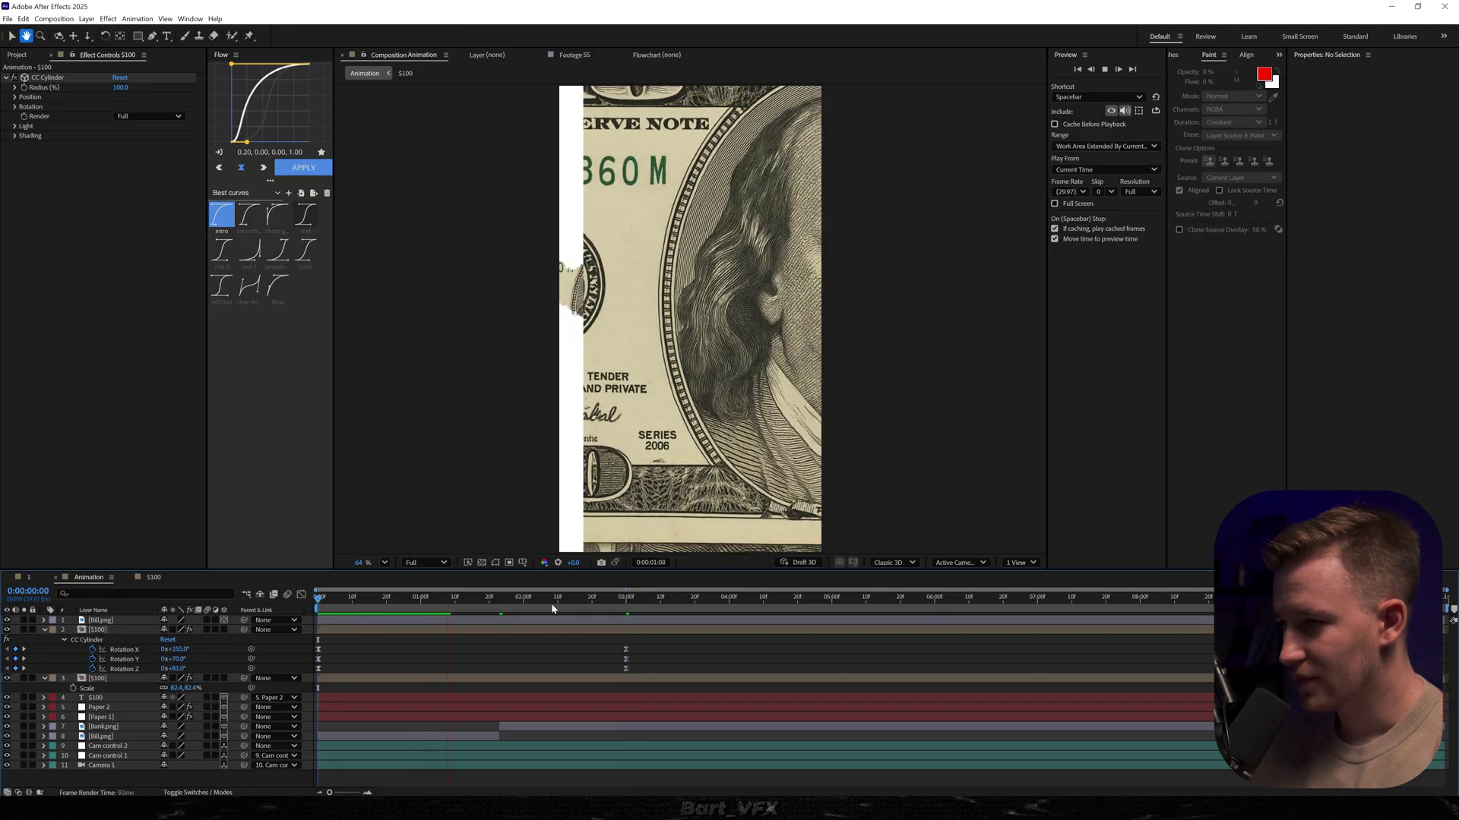
- Set the lower-left bill's CC Cylinder Rotation Z to about 90° at 3:00 and preview from the start
drag(575, 598, 283, 668)
drag(174, 669, 225, 662)
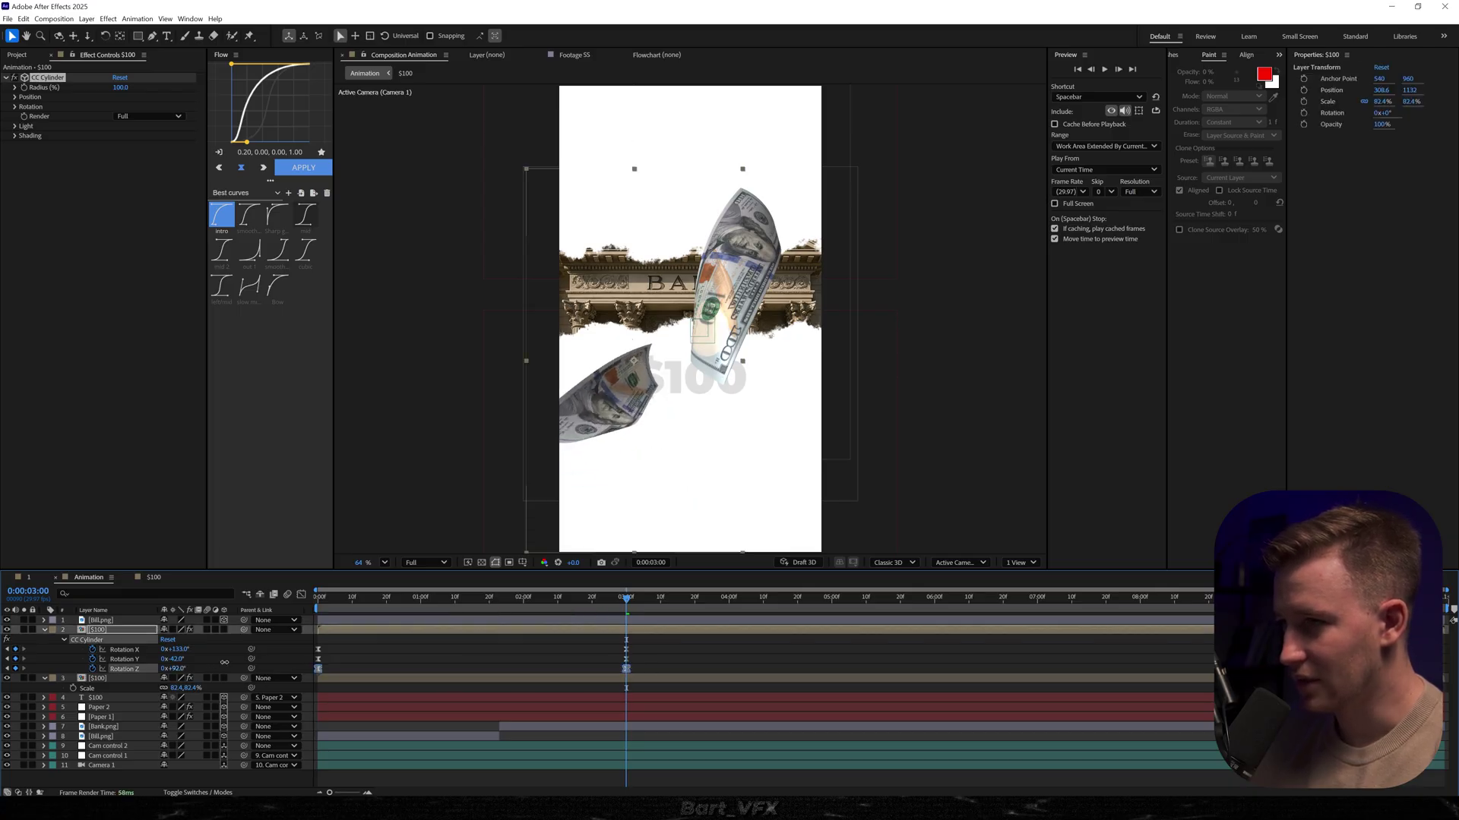
key(Home)
key(space)
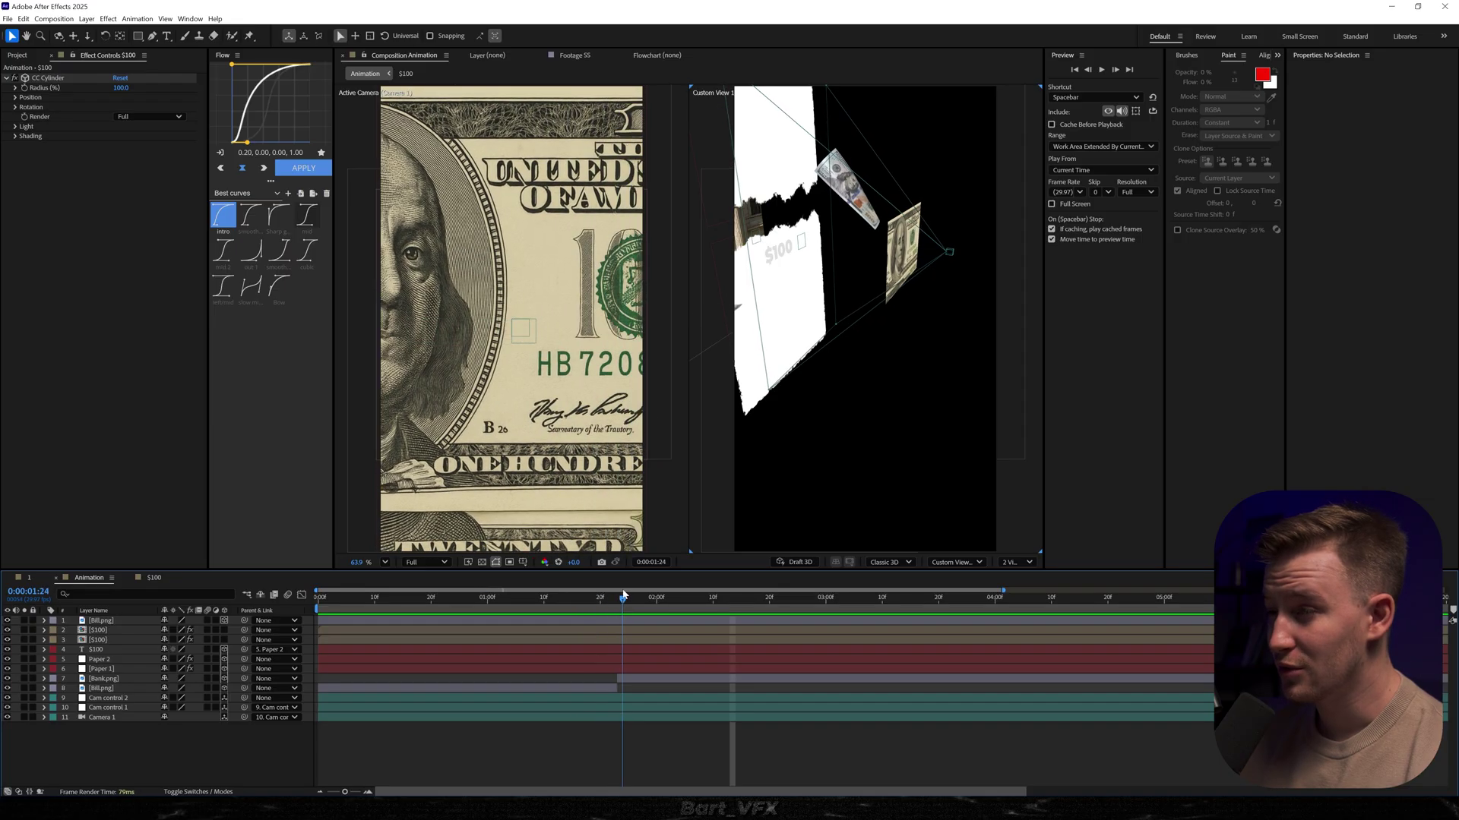
- Duplicate both $100 bill layers, stack the copies above, and trim at 1:23 so the originals end and the copies begin there
drag(670, 586, 700, 586)
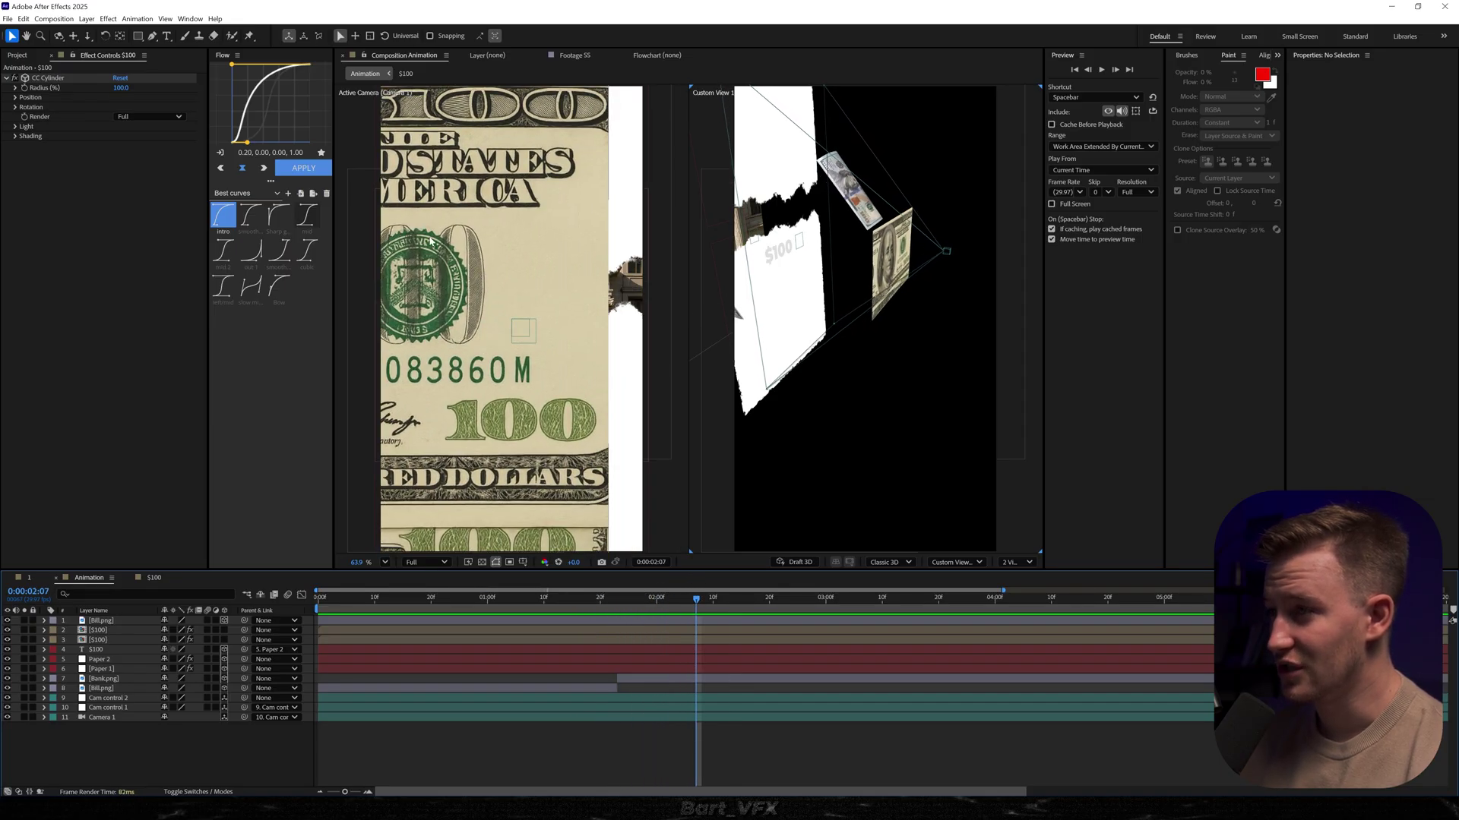
click(618, 599)
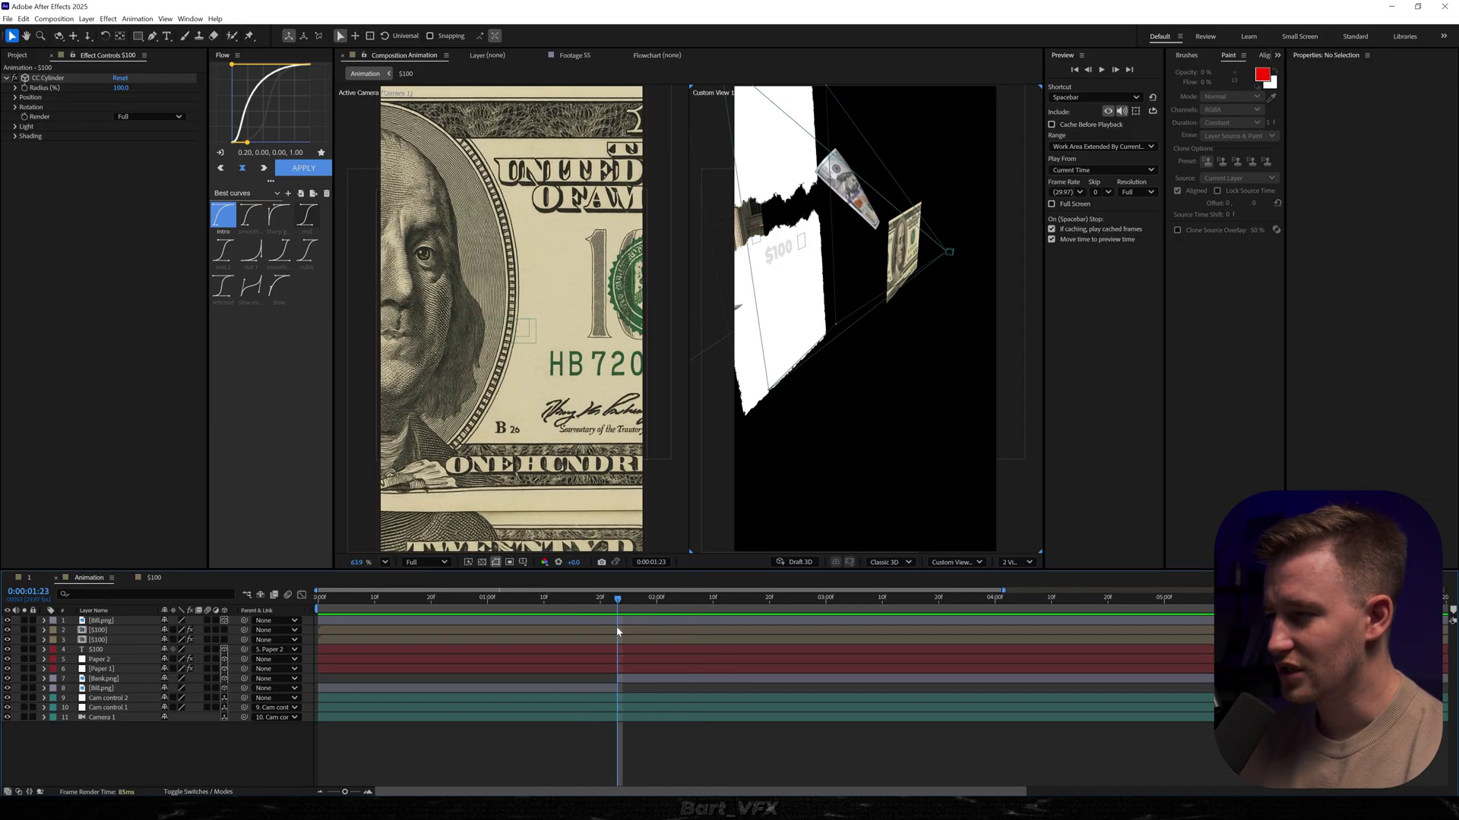
click(101, 631)
shift+click(99, 640)
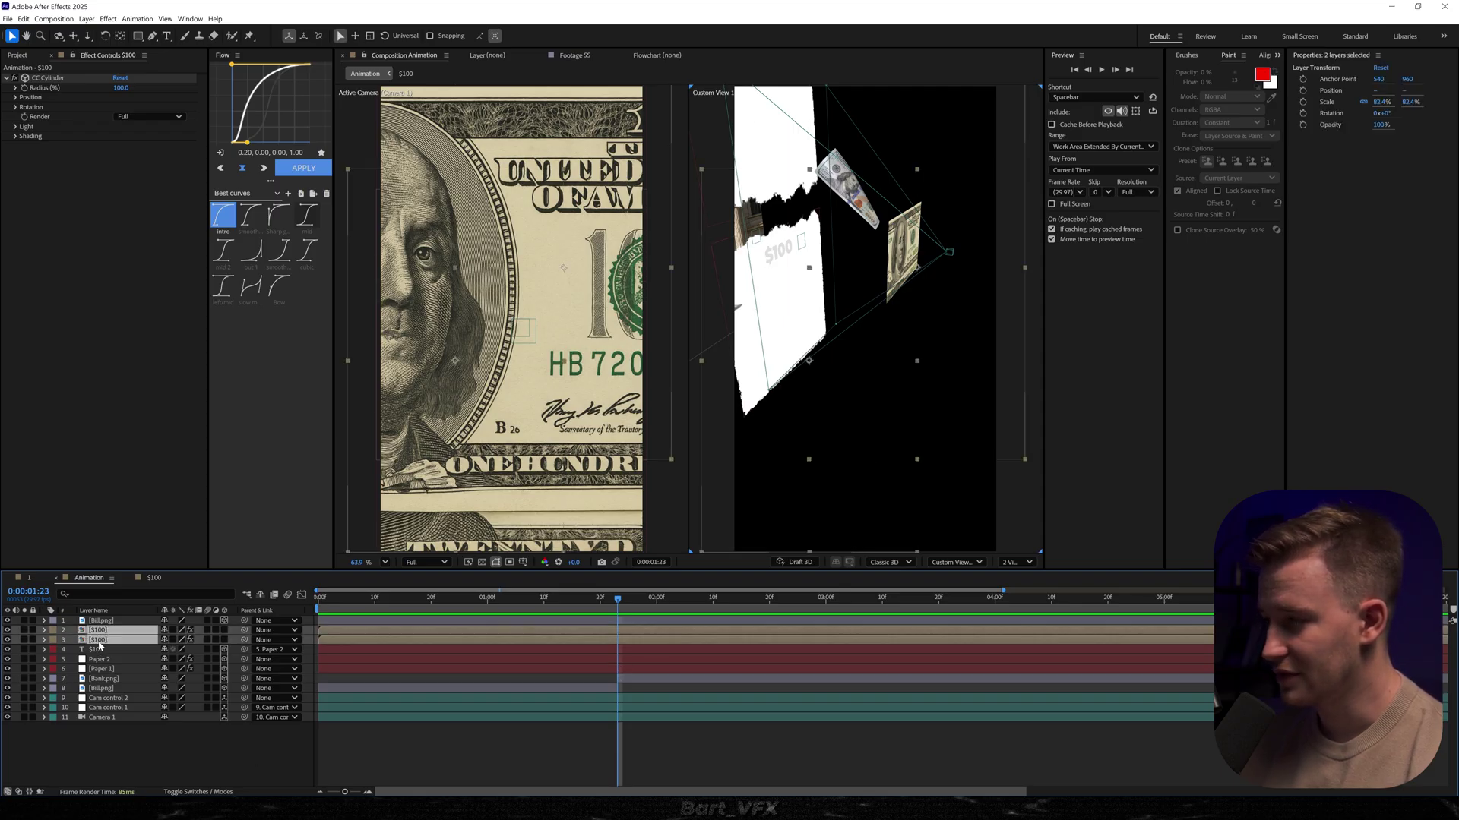
key(ctrl+d)
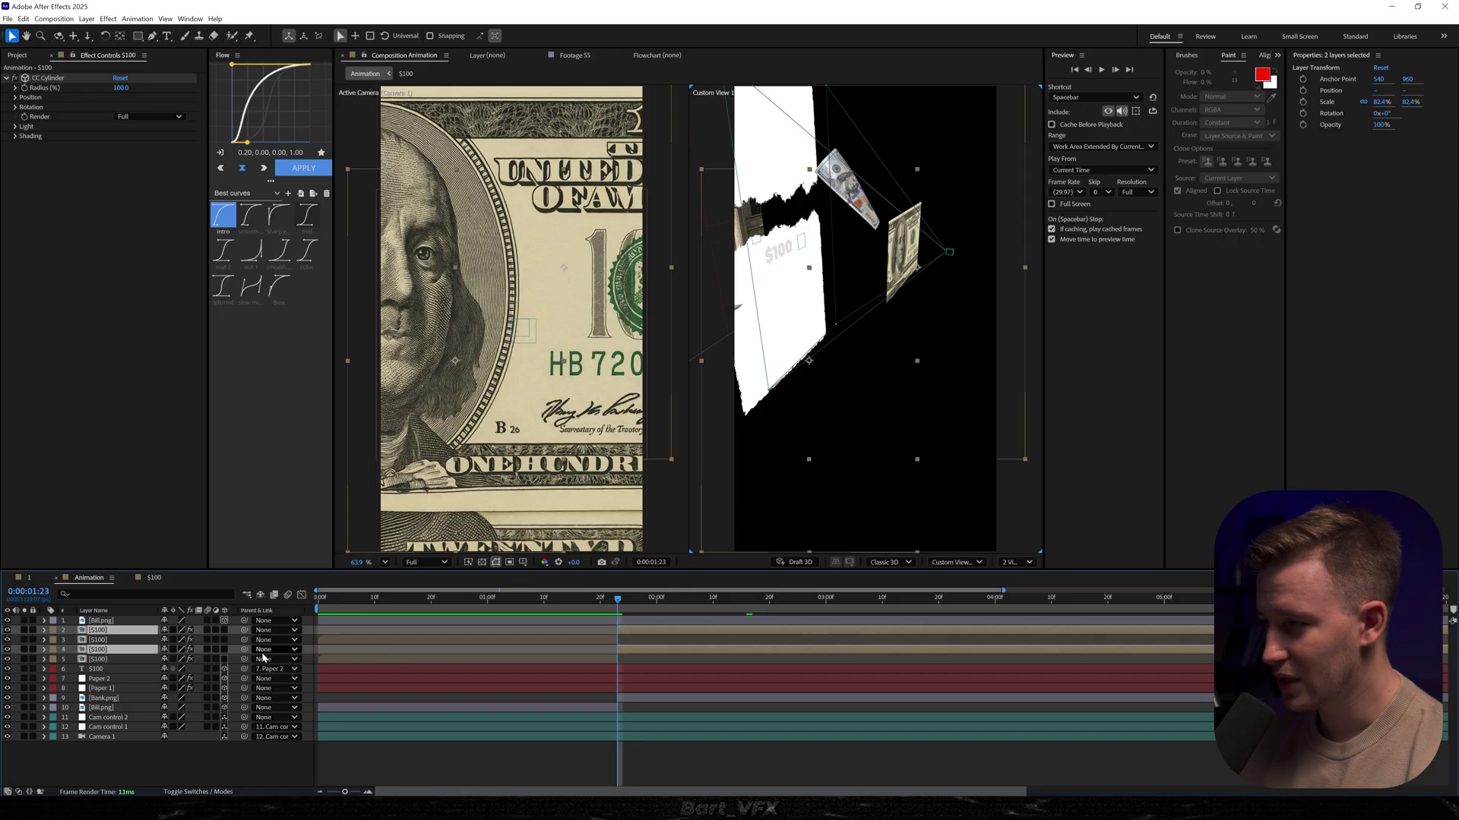
drag(107, 651, 114, 636)
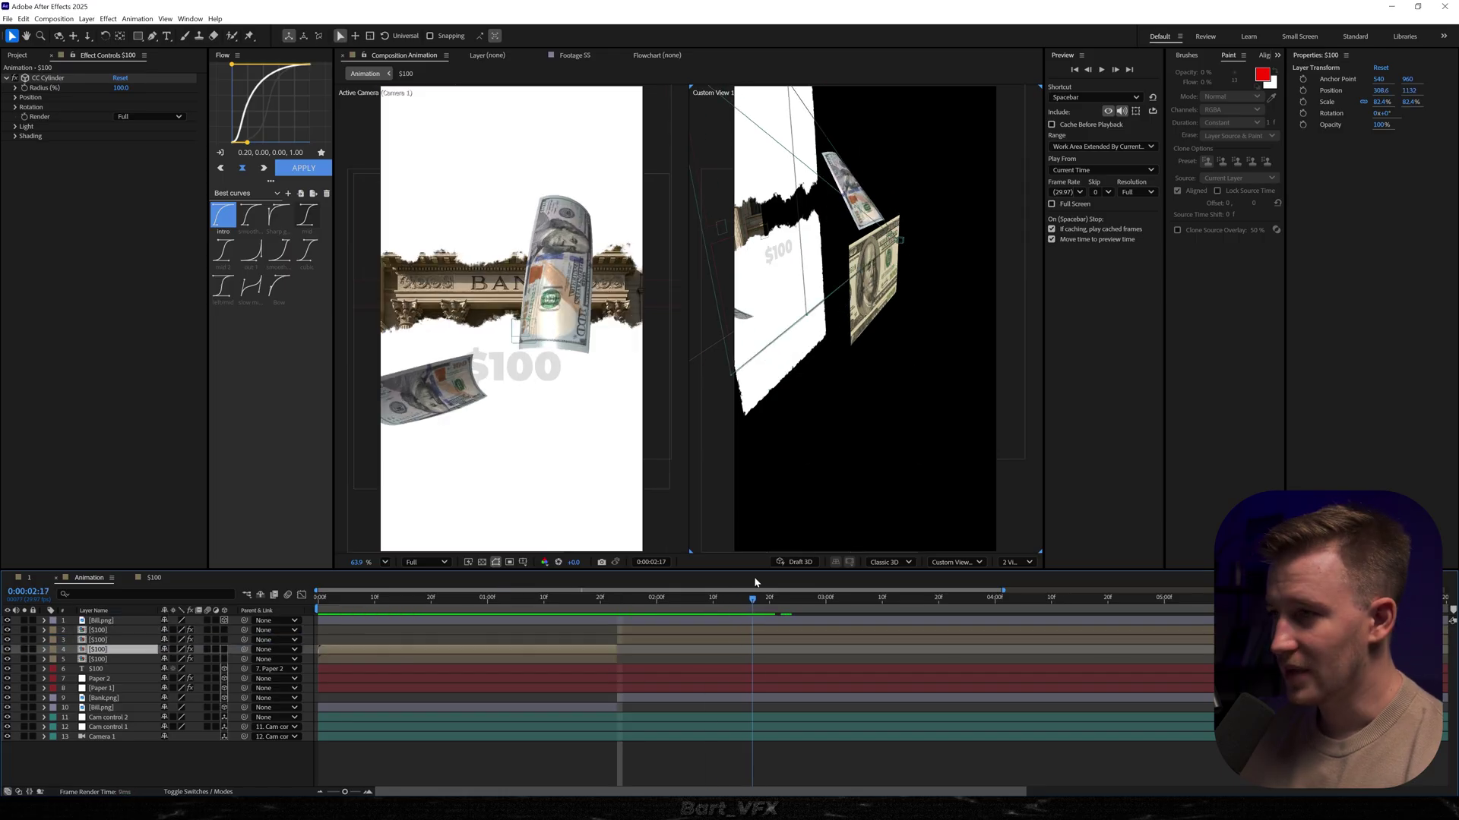
- Make the two upper $100 layers, which start at 1:23, 3D layers
drag(754, 581, 764, 585)
click(109, 641)
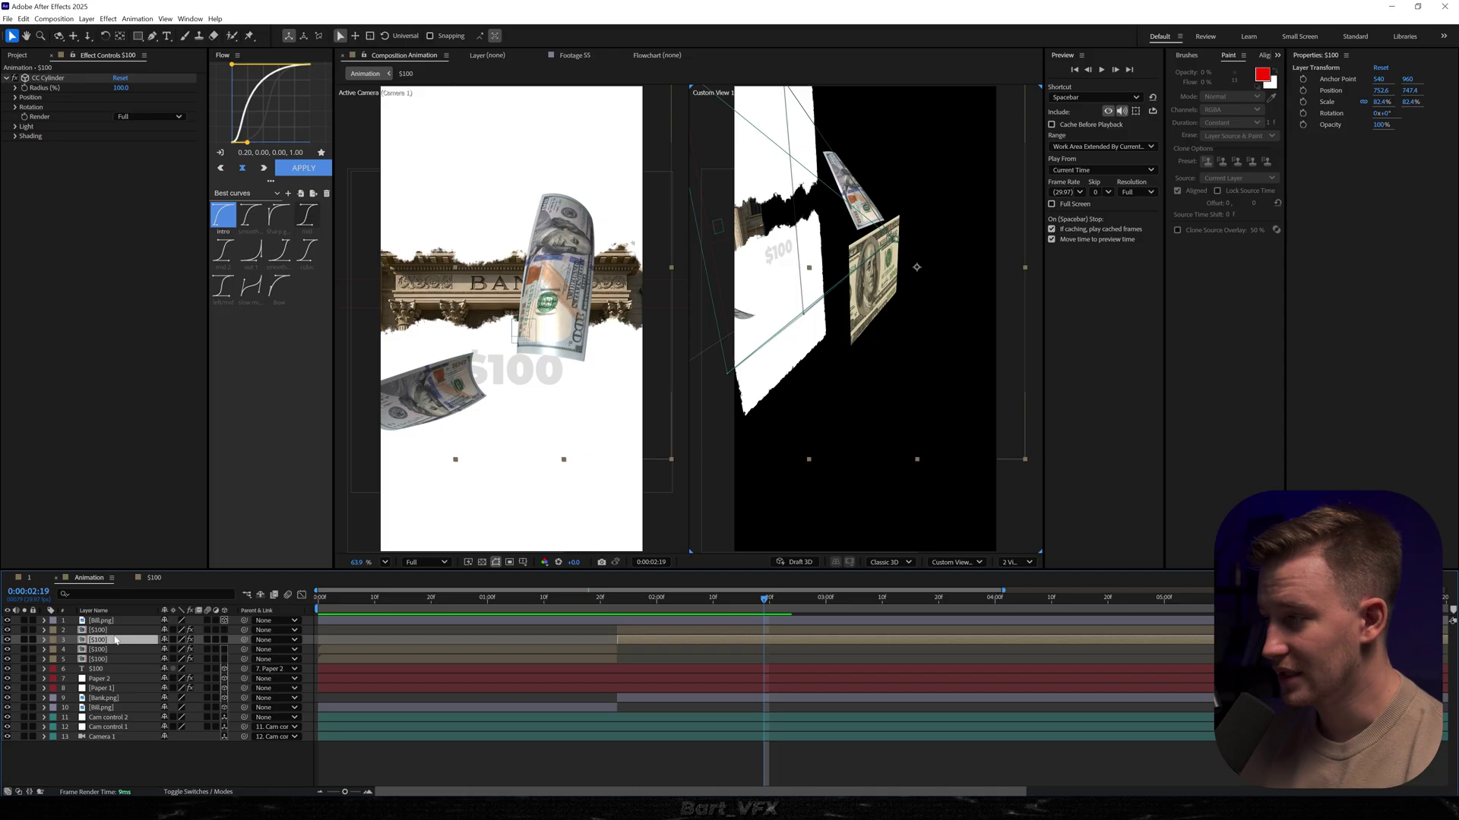
ctrl+click(118, 631)
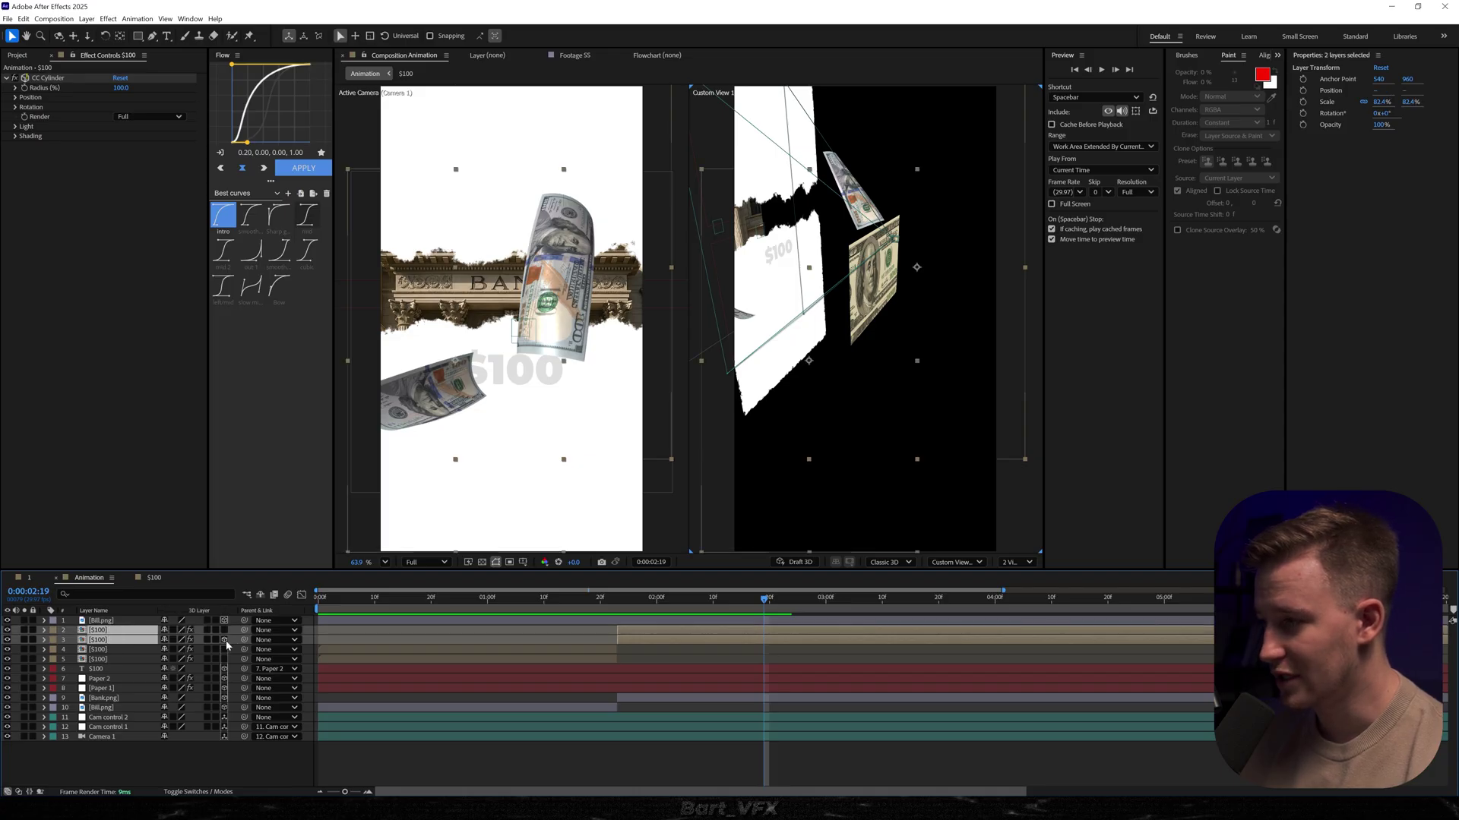
click(224, 641)
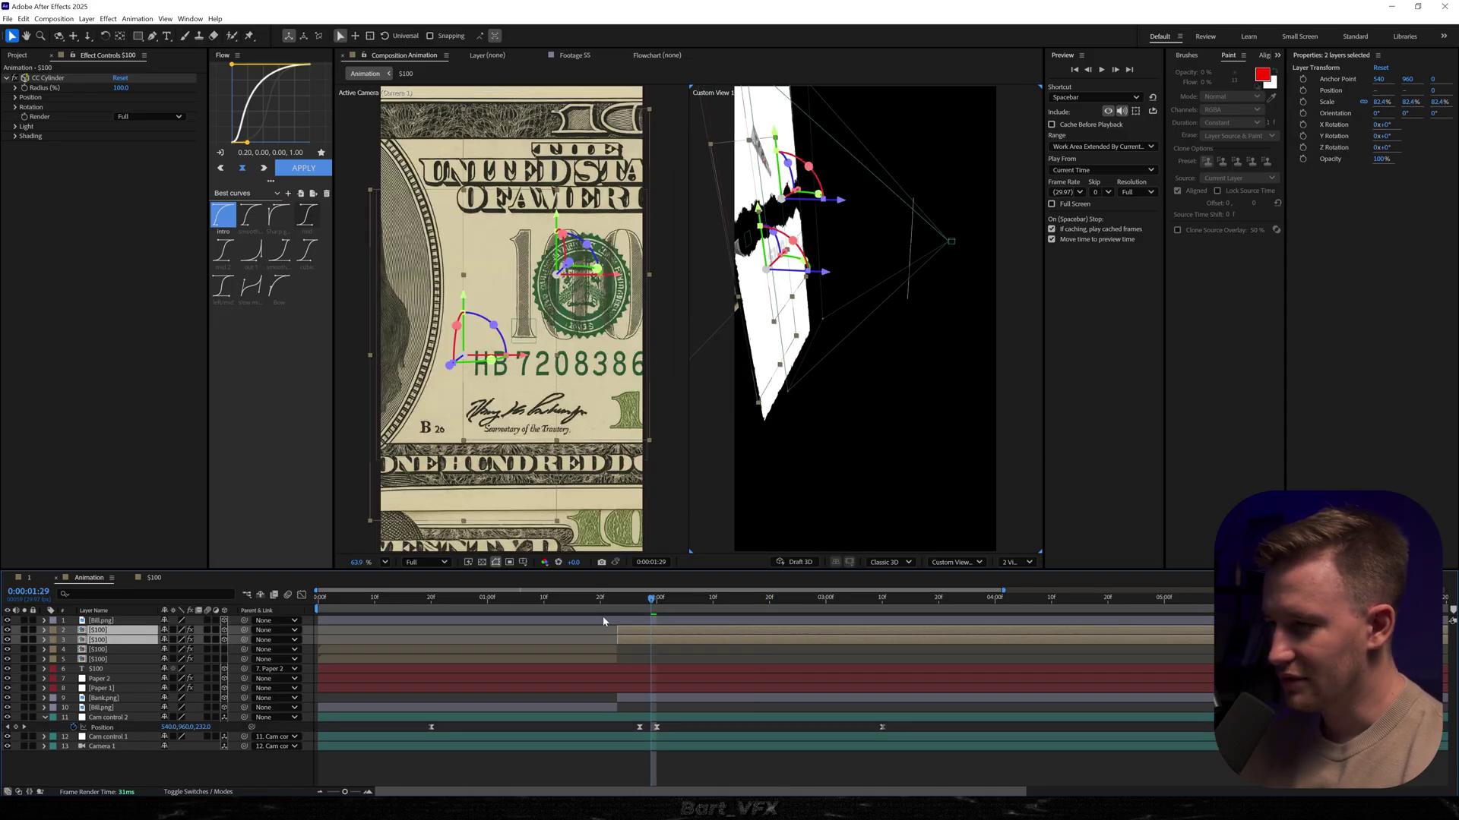
- Shift the CC Cylinder rotation keyframes of both 3D $100 layers so they start at 1:23, and preview them
key(u)
key(Home)
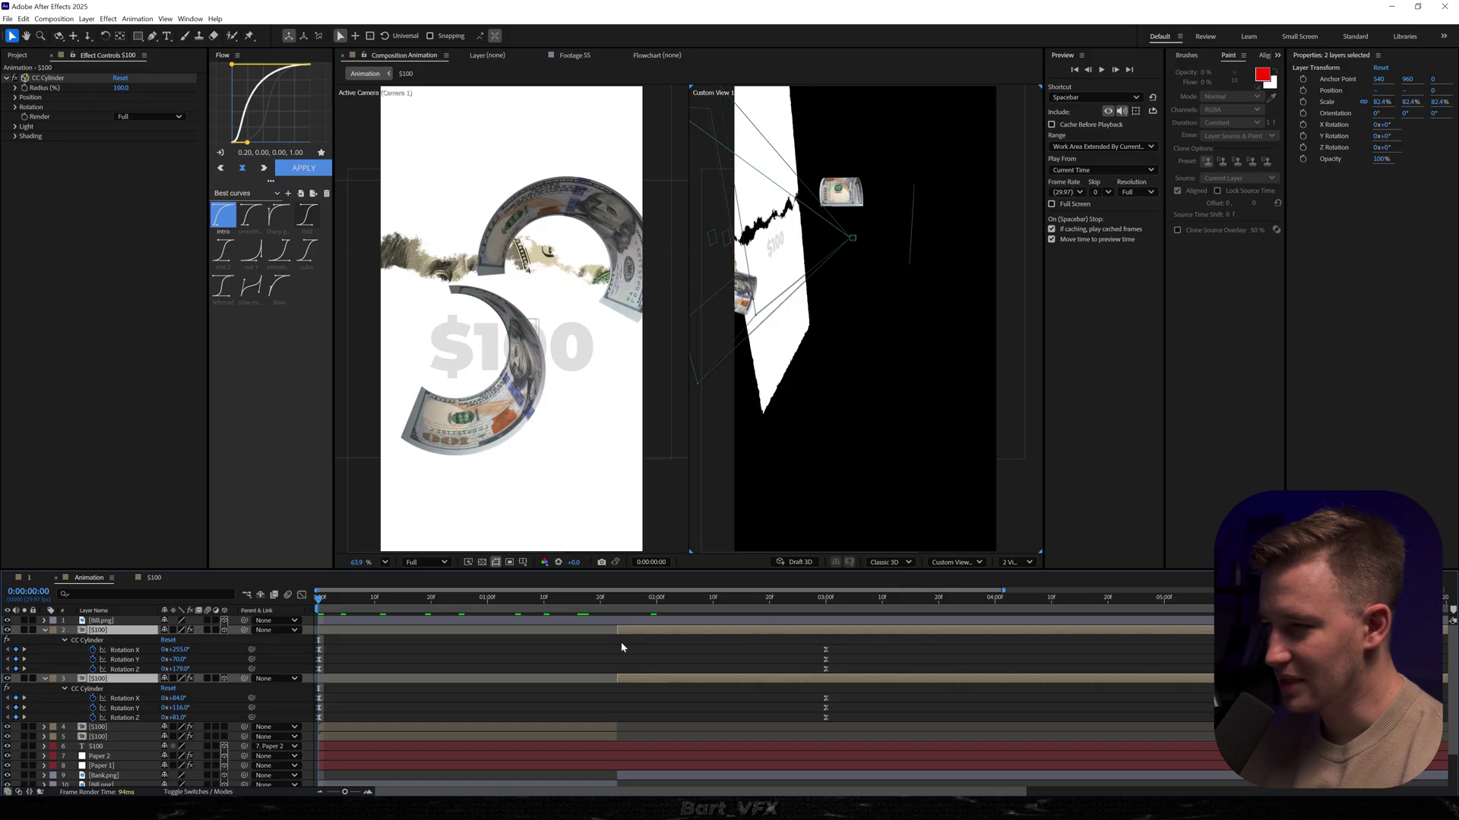
drag(346, 635, 636, 636)
key(space)
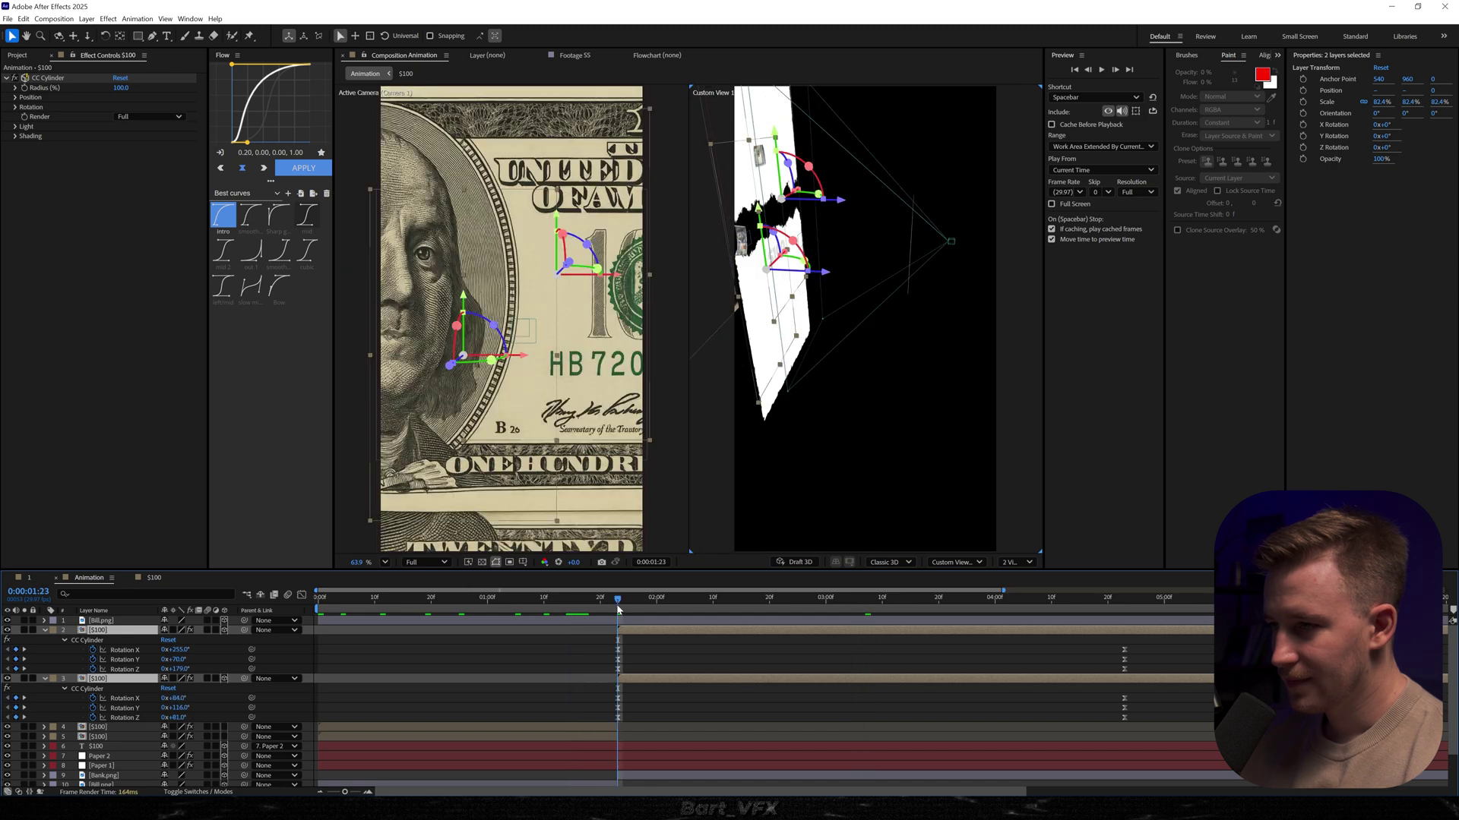
drag(674, 599, 618, 610)
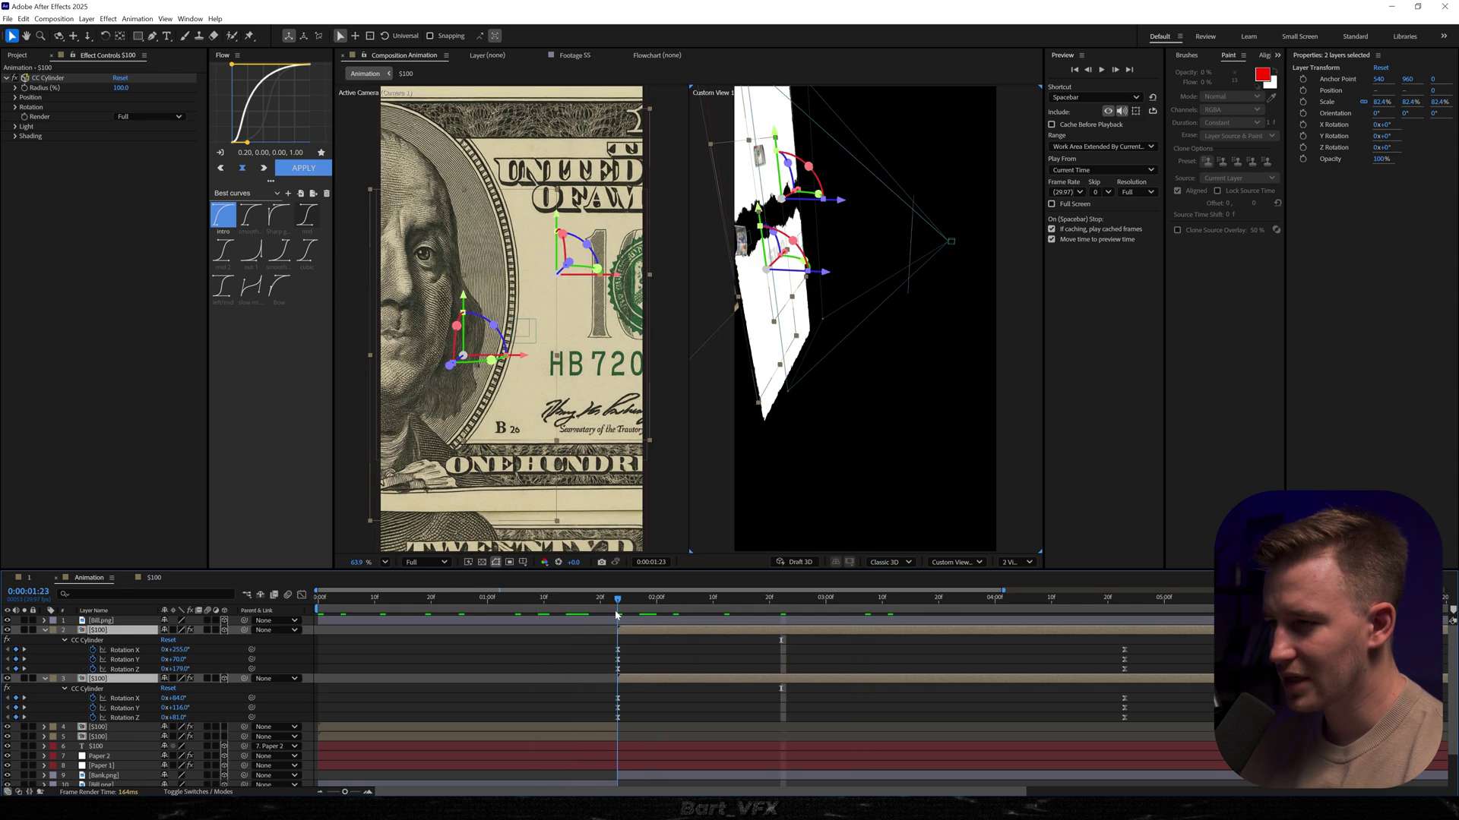
- Add starting Position keyframes at 1:23 to both 3D $100 layers and show their Position properties
click(646, 645)
click(95, 630)
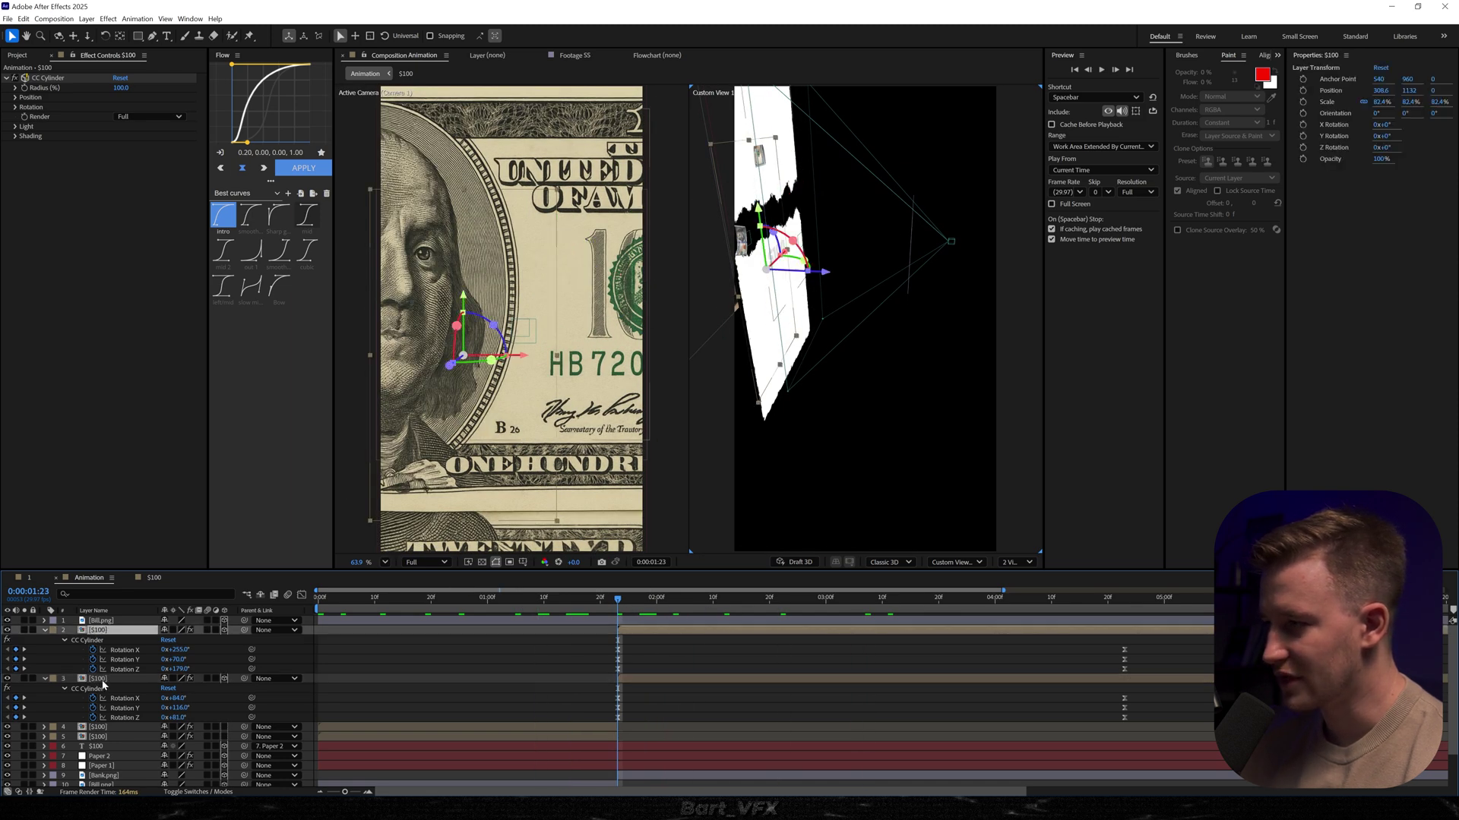
shift+click(99, 679)
key(alt+shift+p)
key(p)
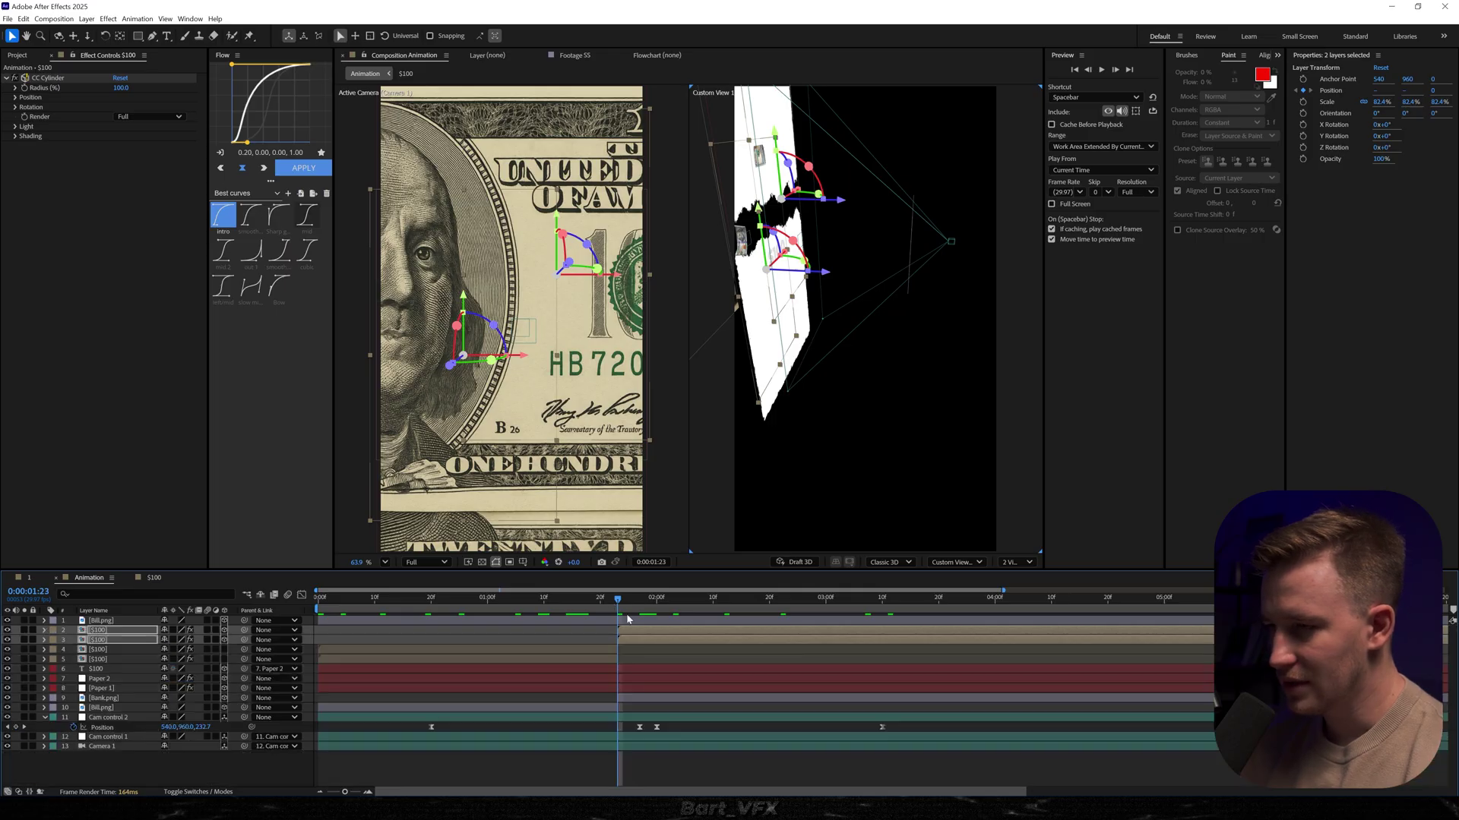
- At 3:17, move the right-hand bill up, outward and toward the camera to about 1186.5, 459.3, -345.1
drag(618, 600, 921, 615)
click(593, 319)
drag(593, 319, 734, 225)
drag(869, 159, 886, 175)
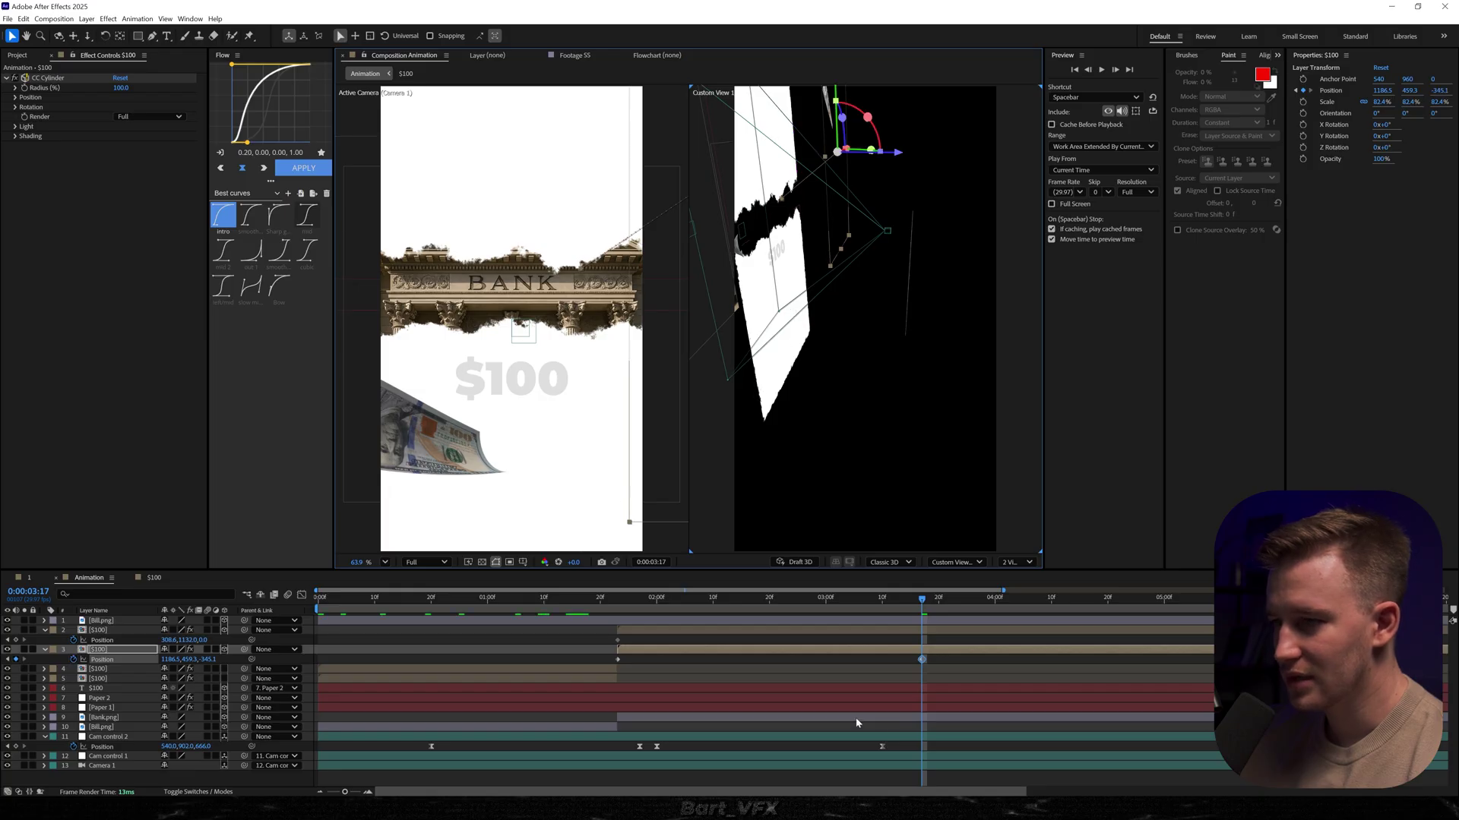
- At 3:17, move the left-hand bill out of frame toward the camera to about 108.7, 1099.9, -368.3 and preview
click(870, 630)
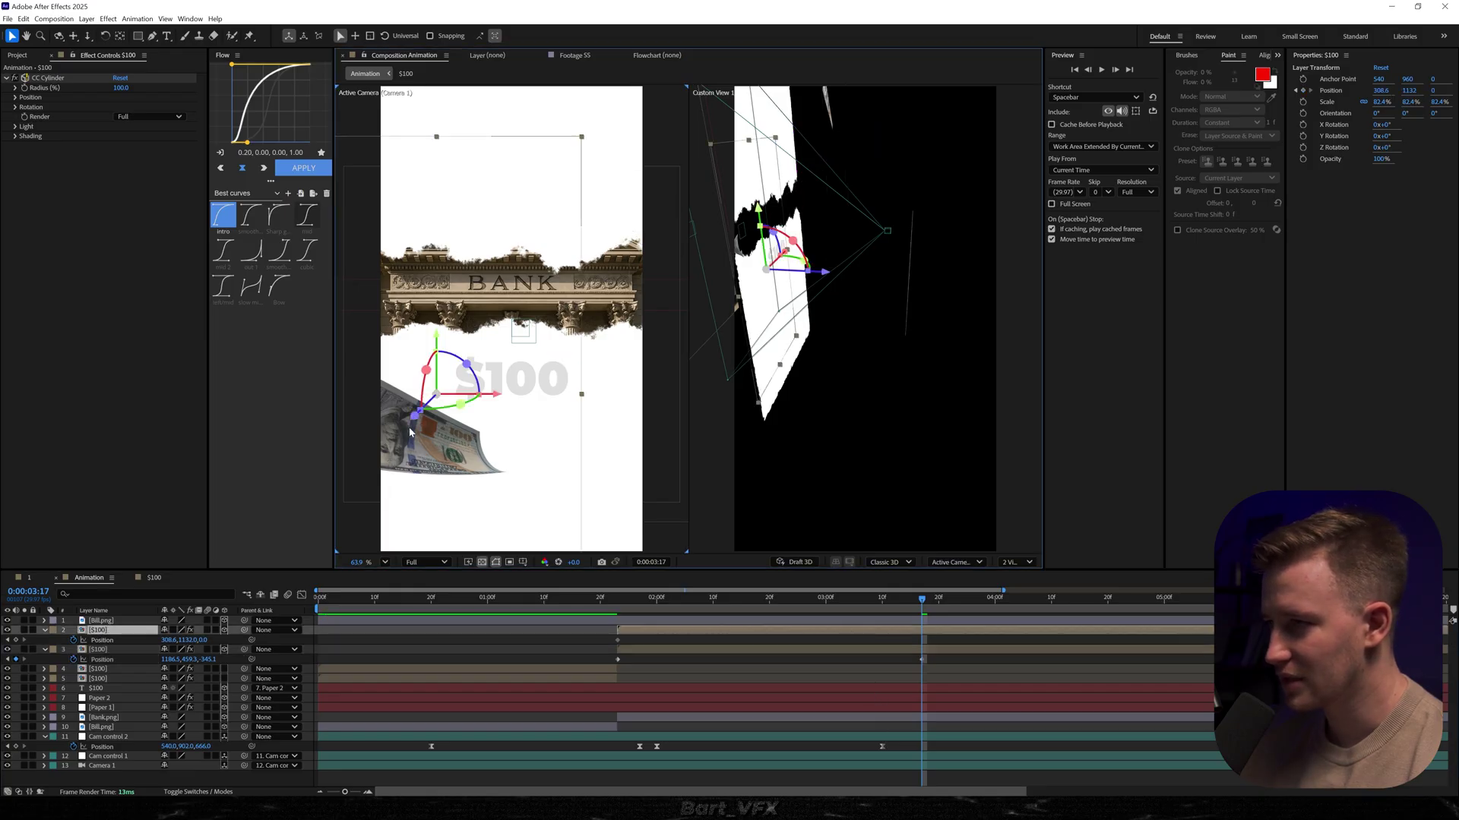
drag(414, 424, 286, 487)
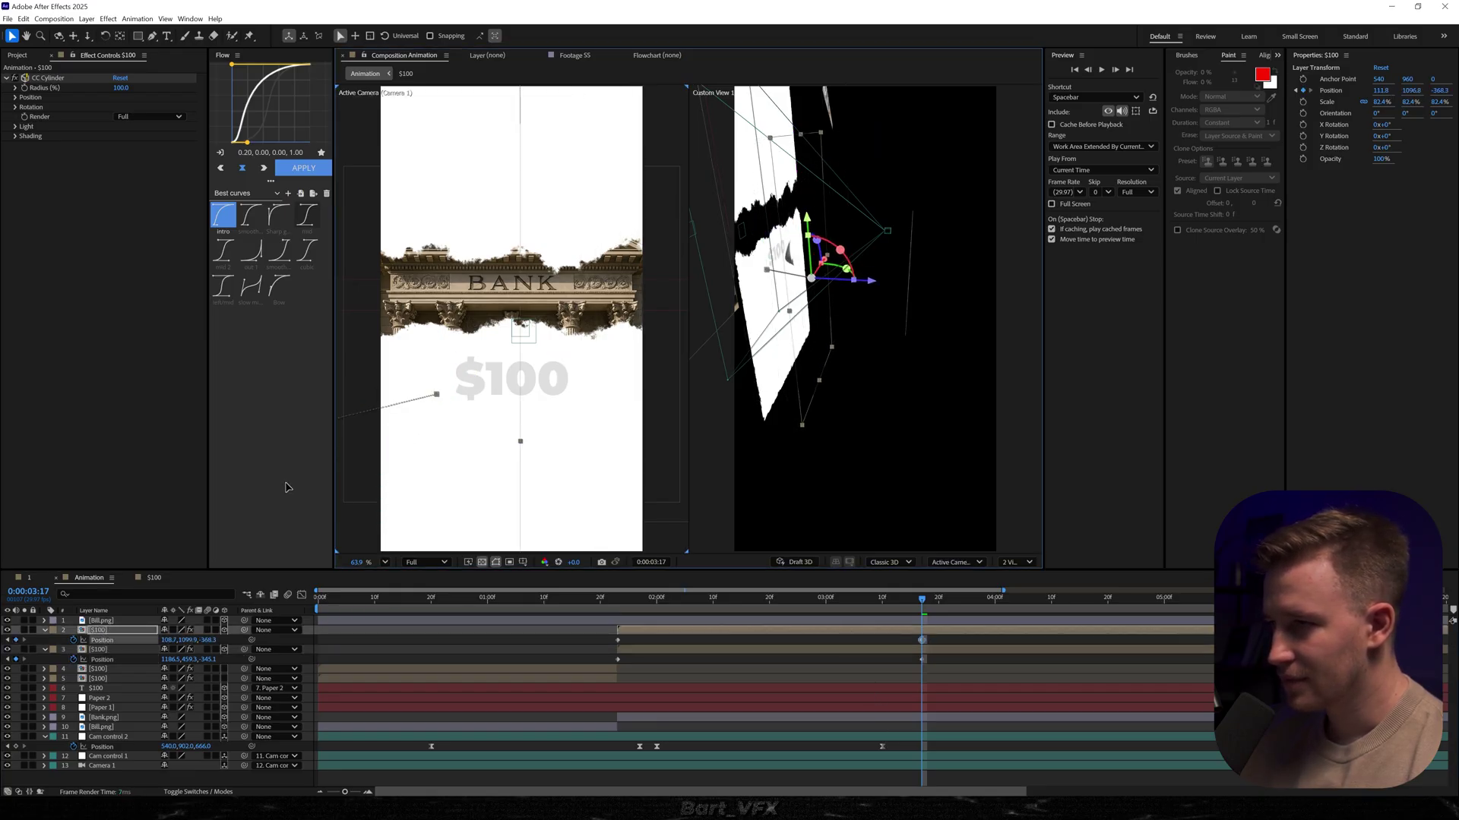
click(583, 598)
key(space)
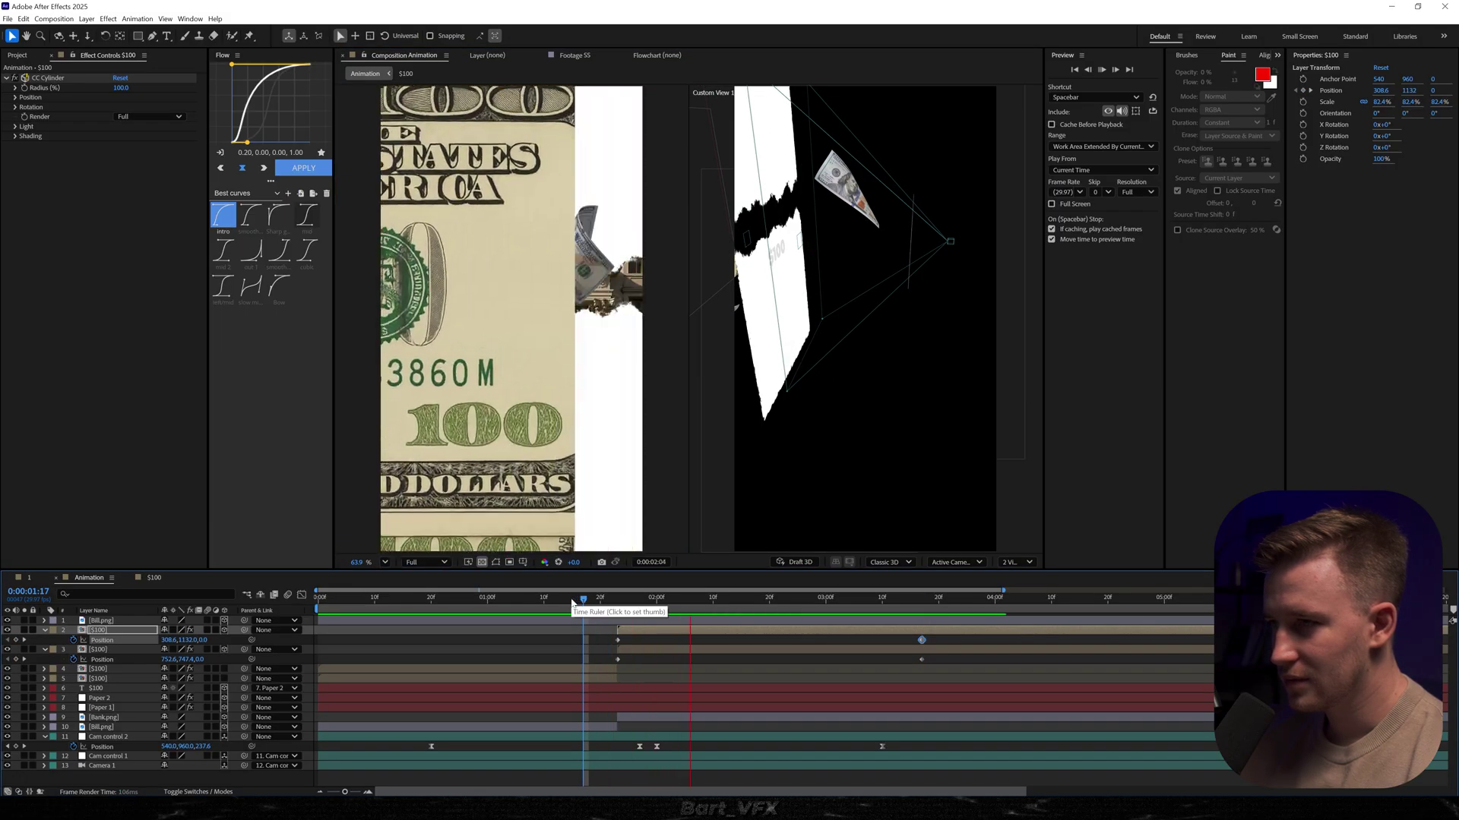
- Preview the bills' outward flight and apply Easy Ease to the Position keyframes of both 3D $100 layers
click(555, 600)
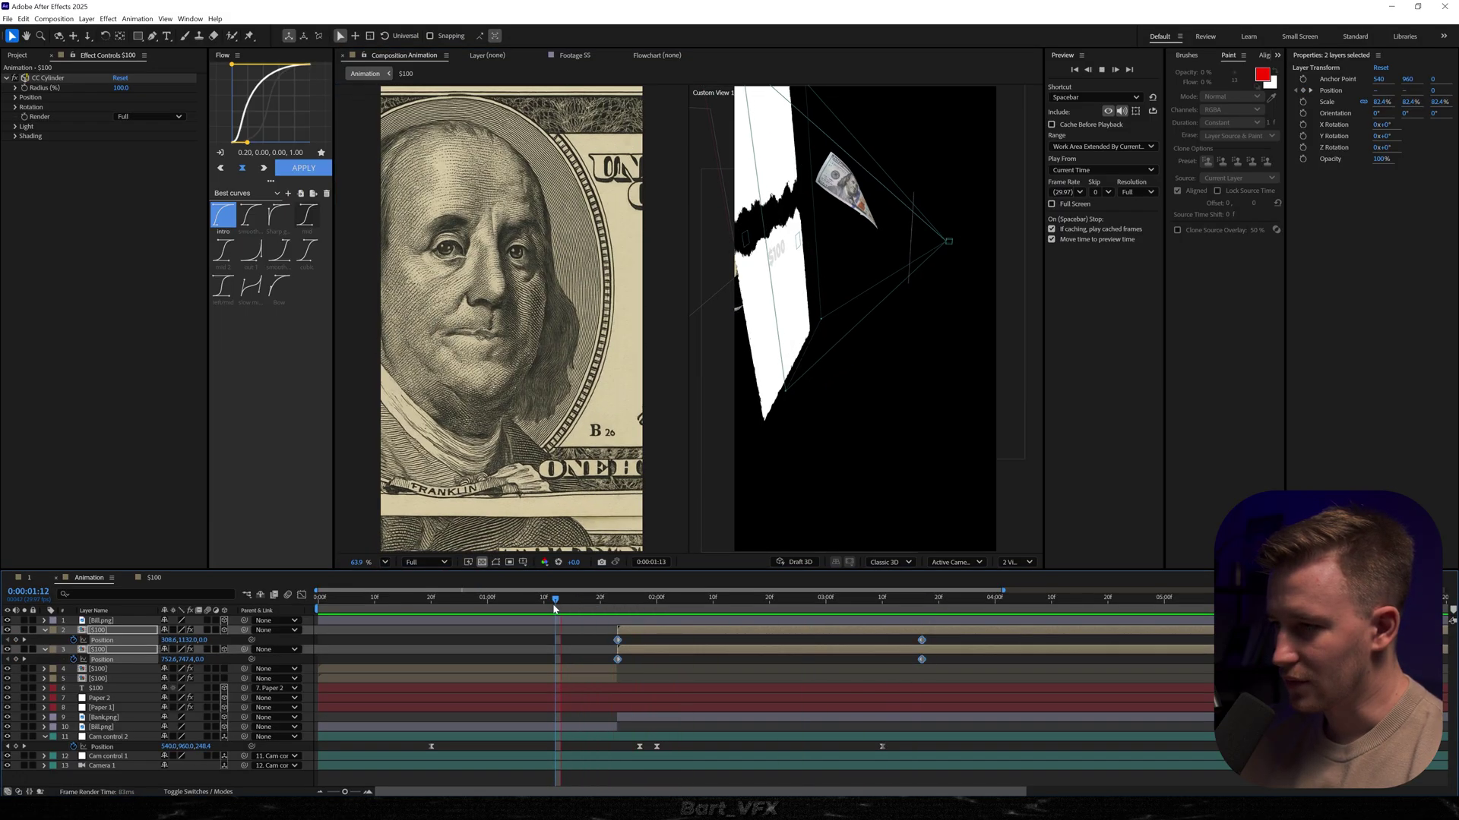
key(space)
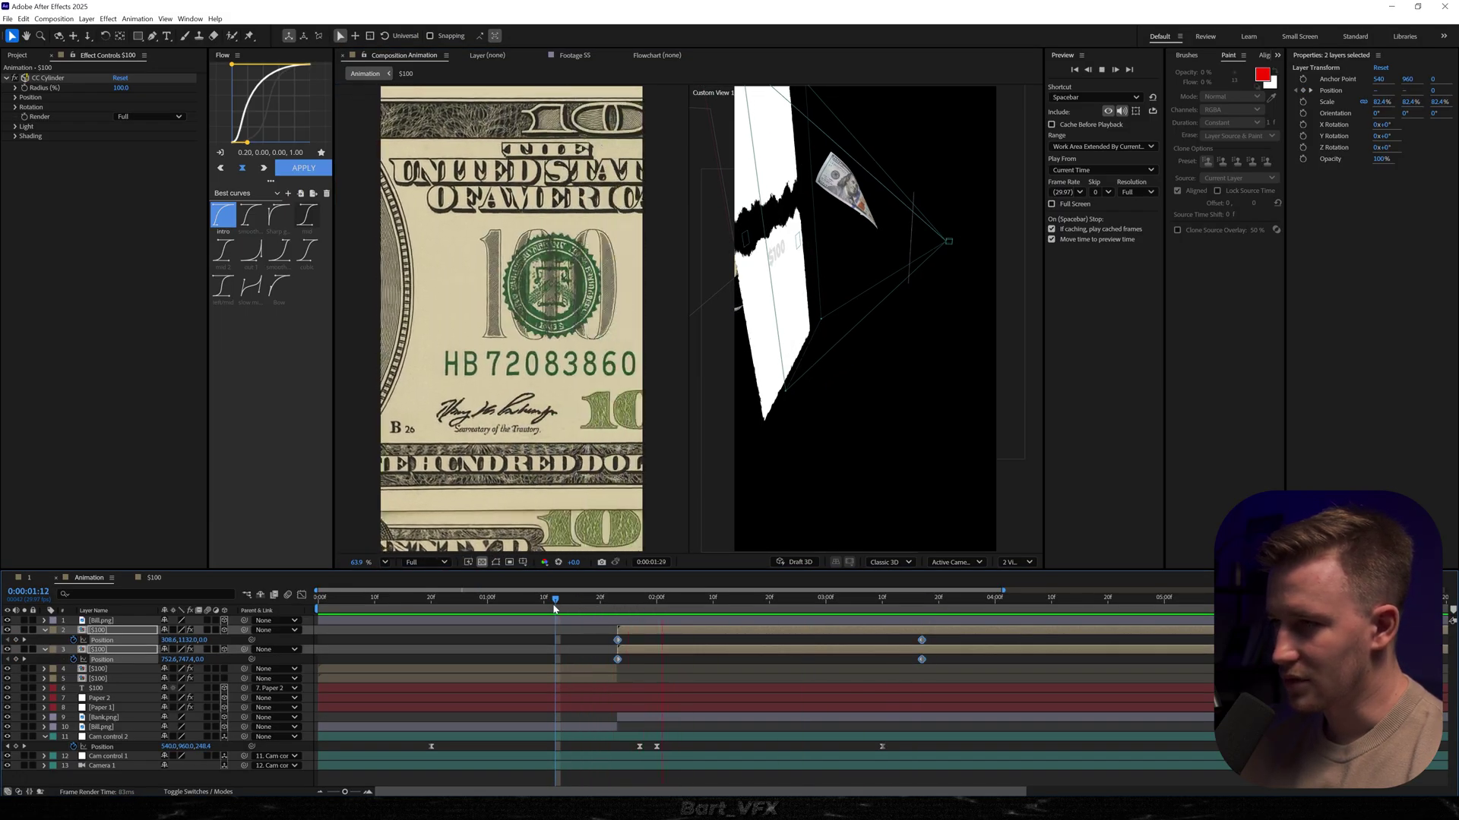
key(space)
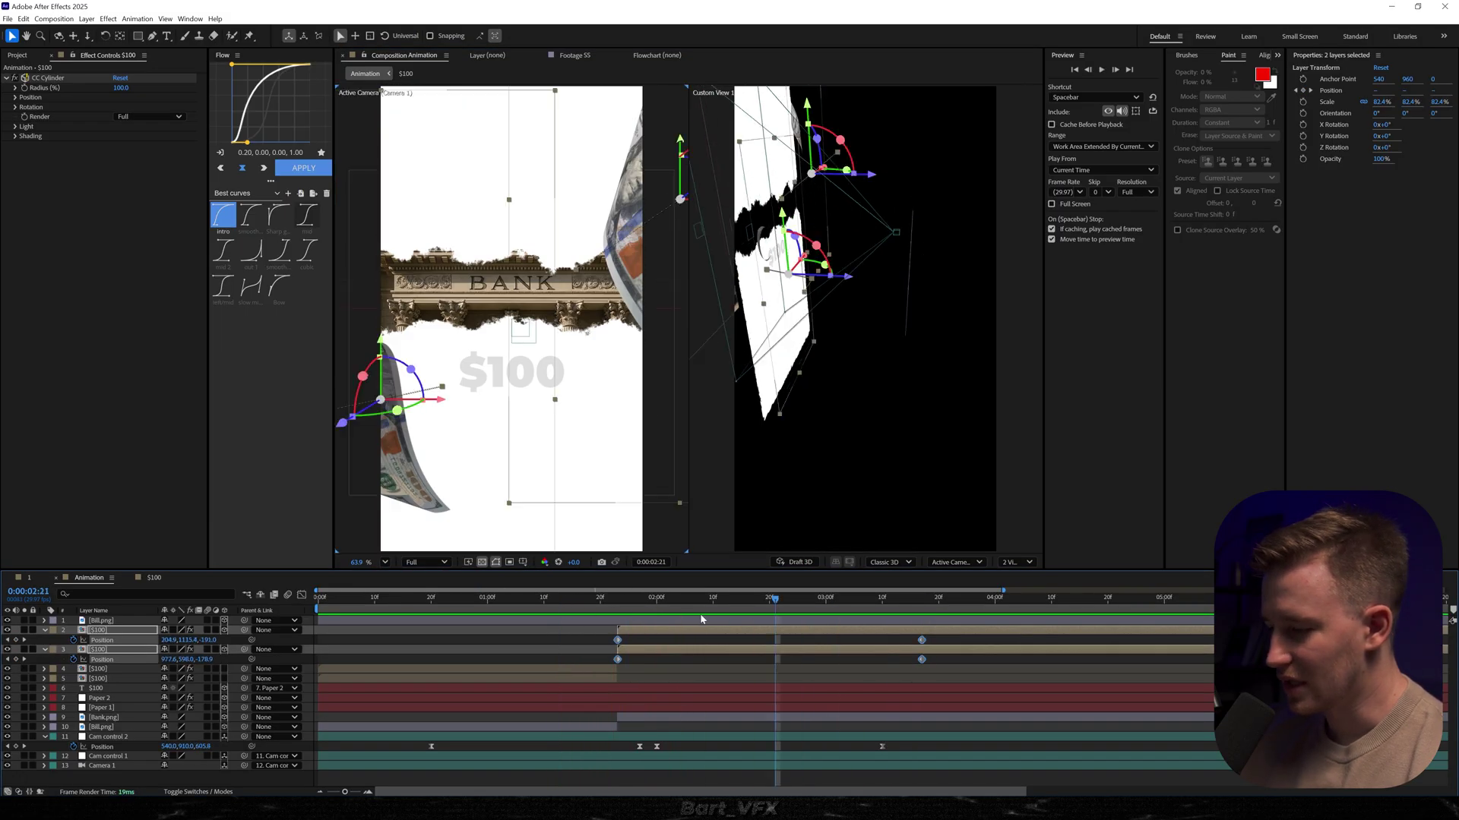
key(F9)
drag(668, 595, 717, 594)
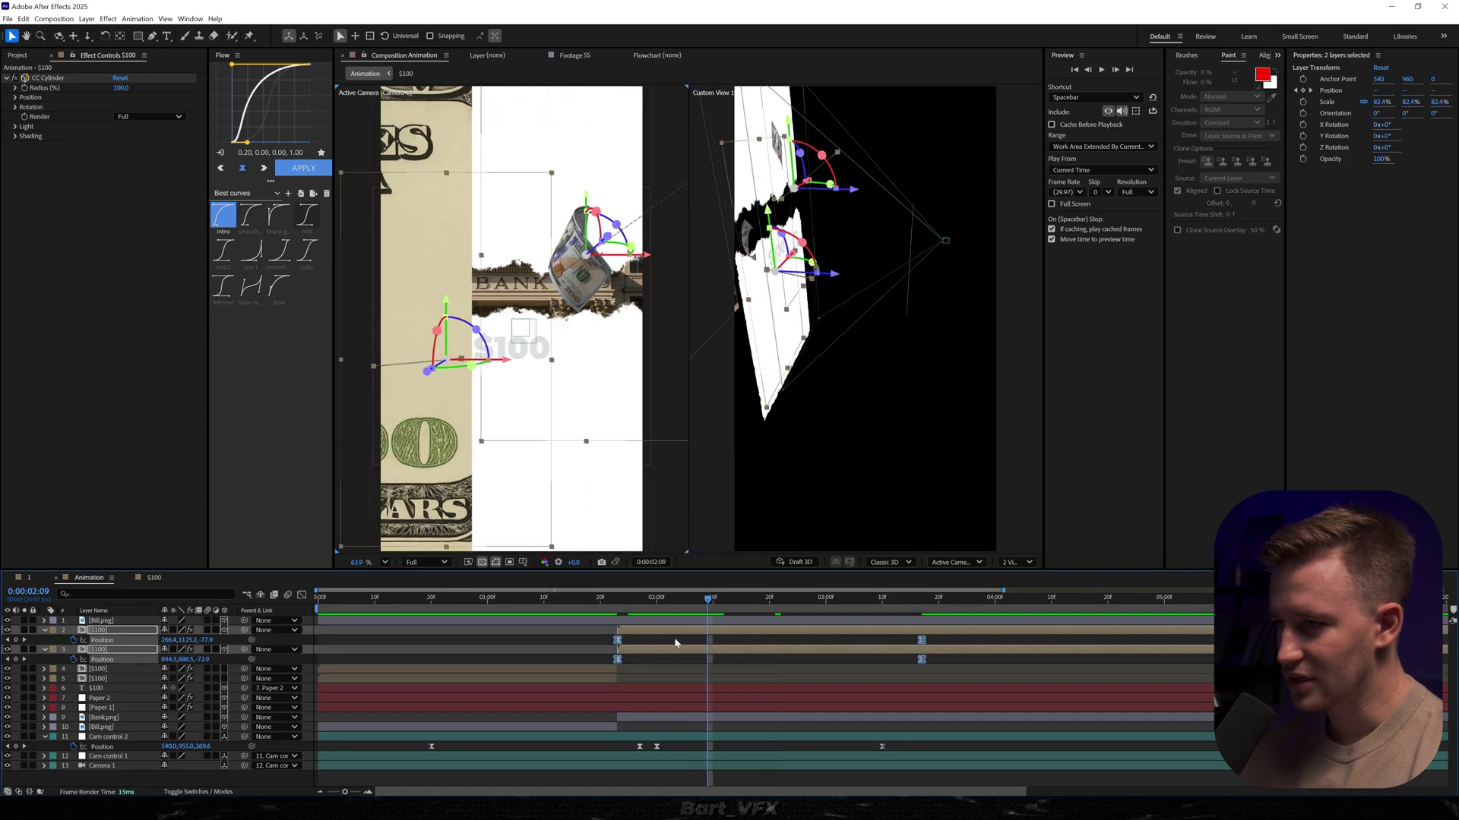
- Shift both 3D $100 layers with their keyframes to start at 2:05 and preview the timing
drag(651, 652, 719, 628)
key(space)
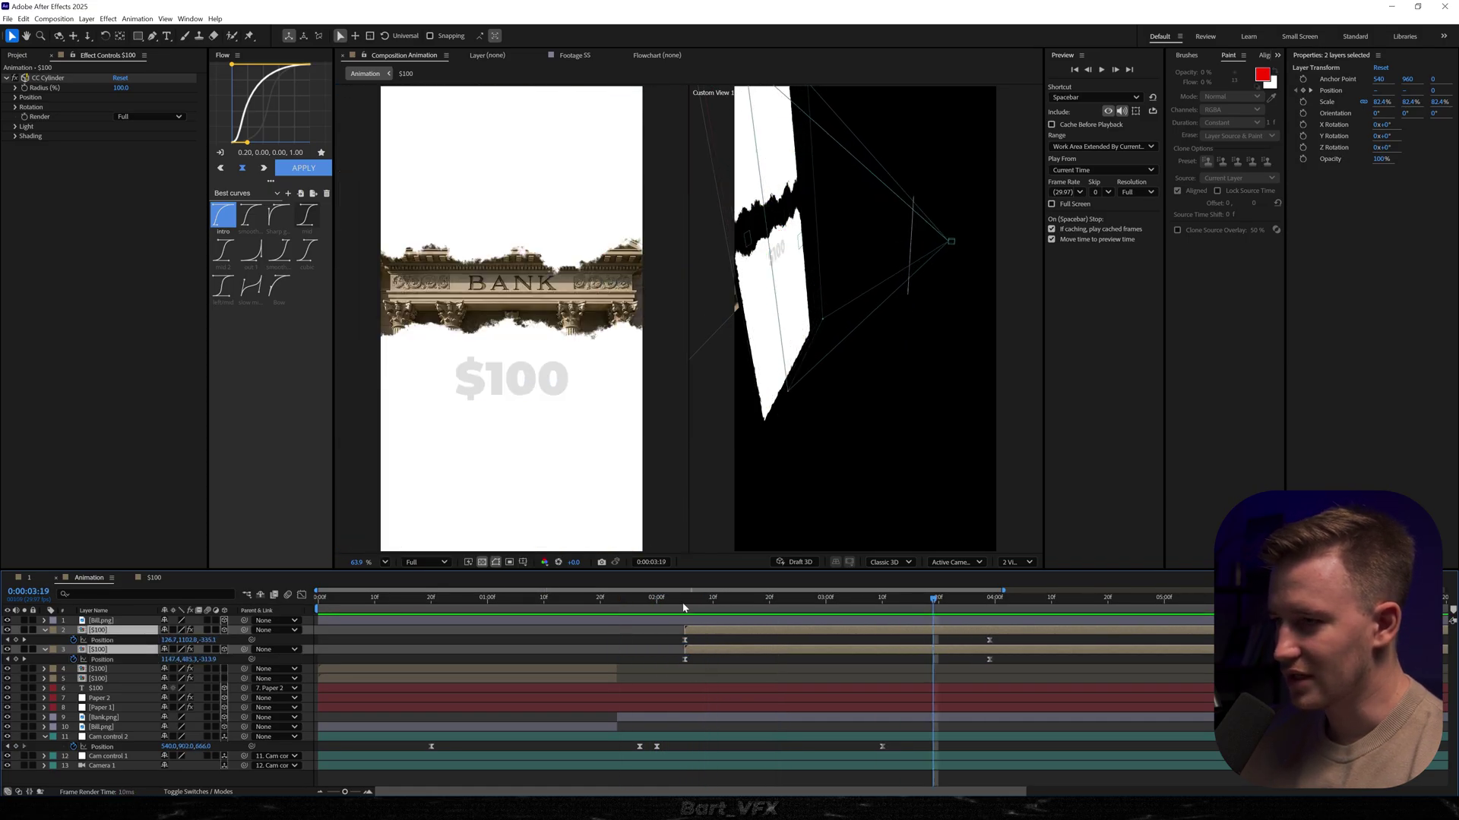
click(668, 598)
key(space)
- Set Cam control 2's Z position to about 879 at its 3:10 keyframe and preview the stronger camera push
drag(851, 598, 879, 600)
click(883, 747)
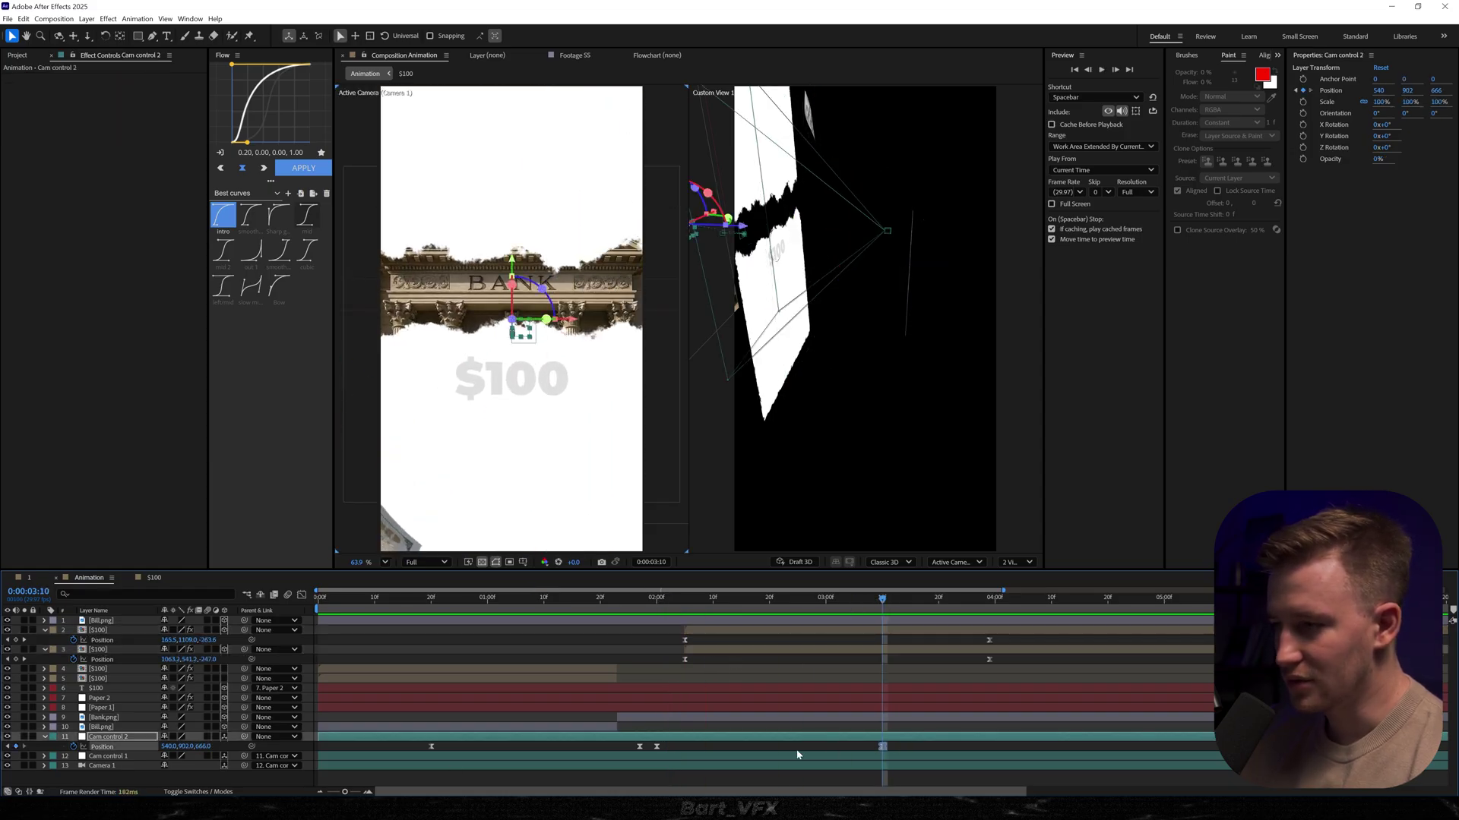
drag(201, 747, 312, 725)
click(582, 597)
key(space)
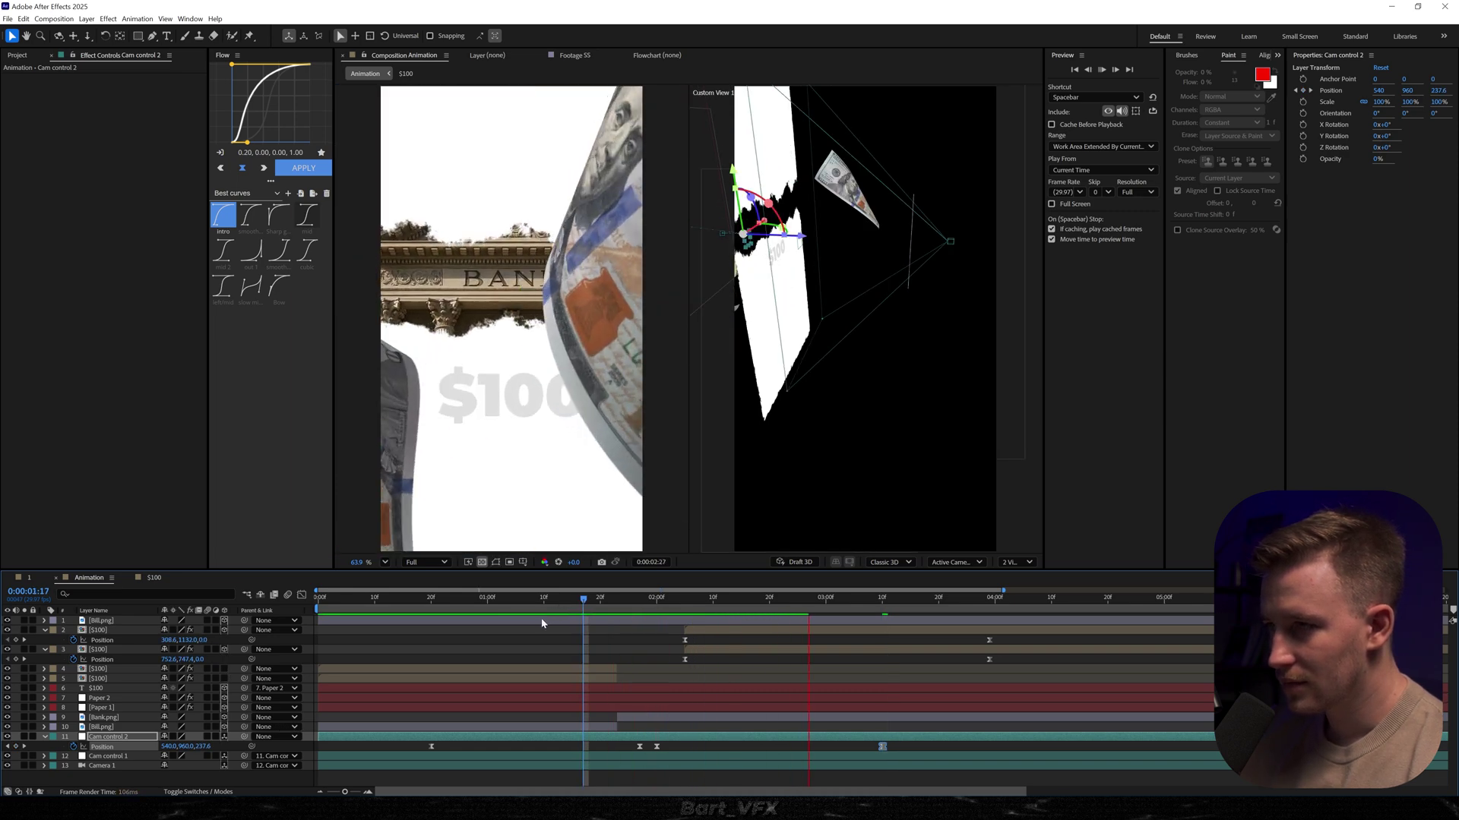
- Move the end Position keyframes of both 3D $100 layers earlier to about 2:28, previewing to check the faster flight
drag(1017, 637, 976, 670)
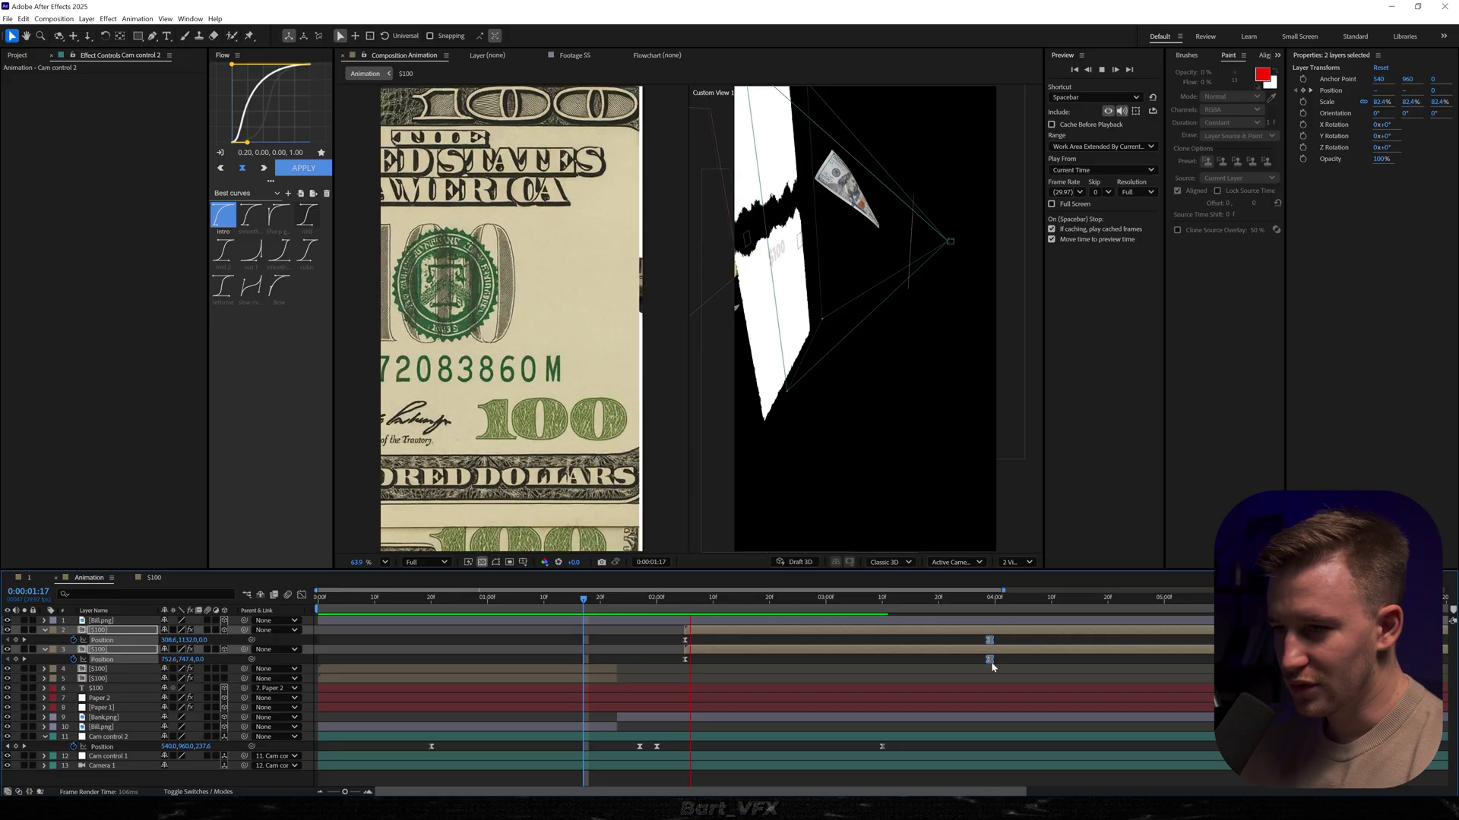
key(space)
drag(916, 636, 851, 659)
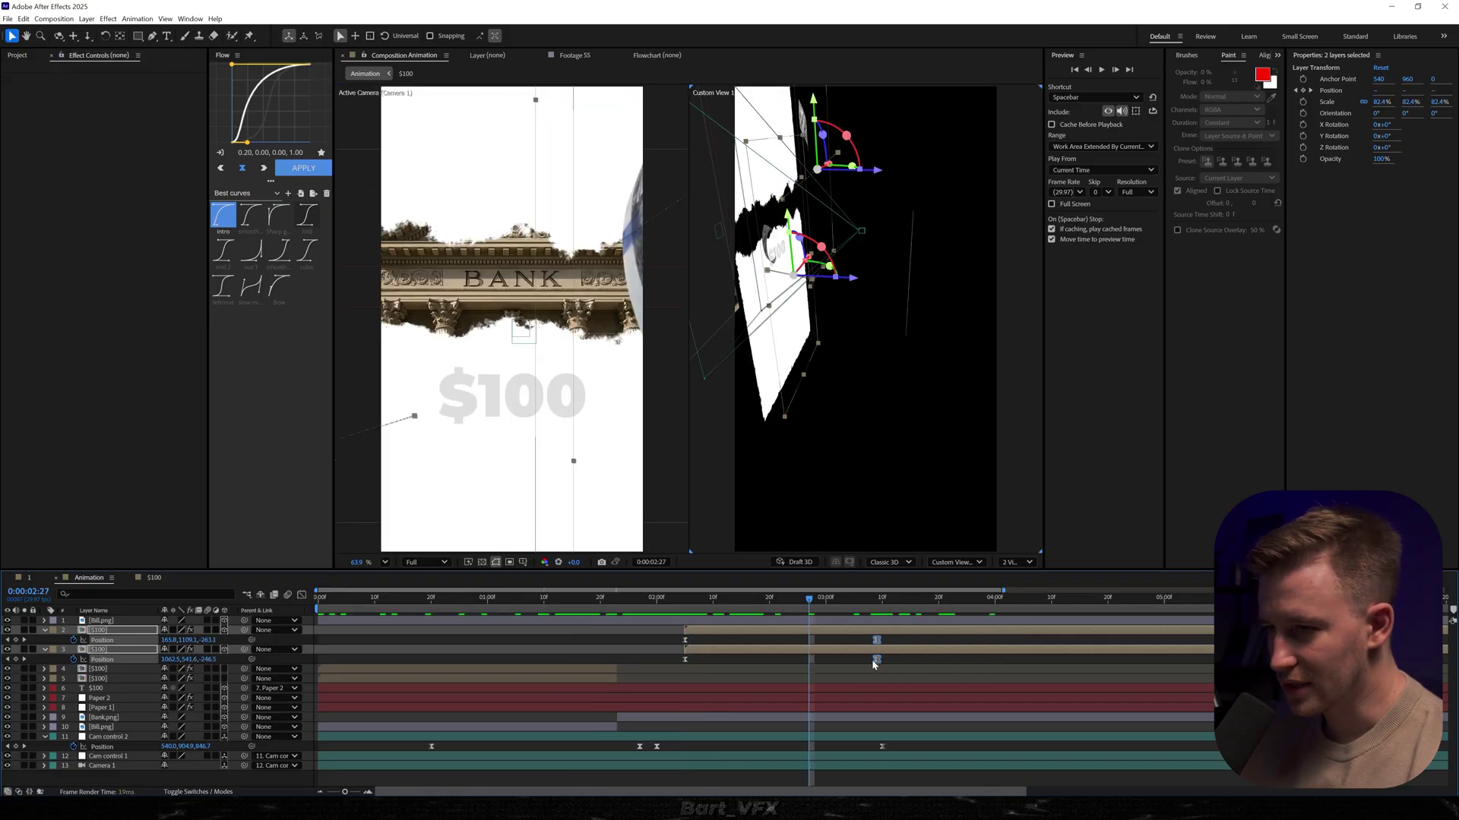
drag(807, 598, 580, 599)
key(space)
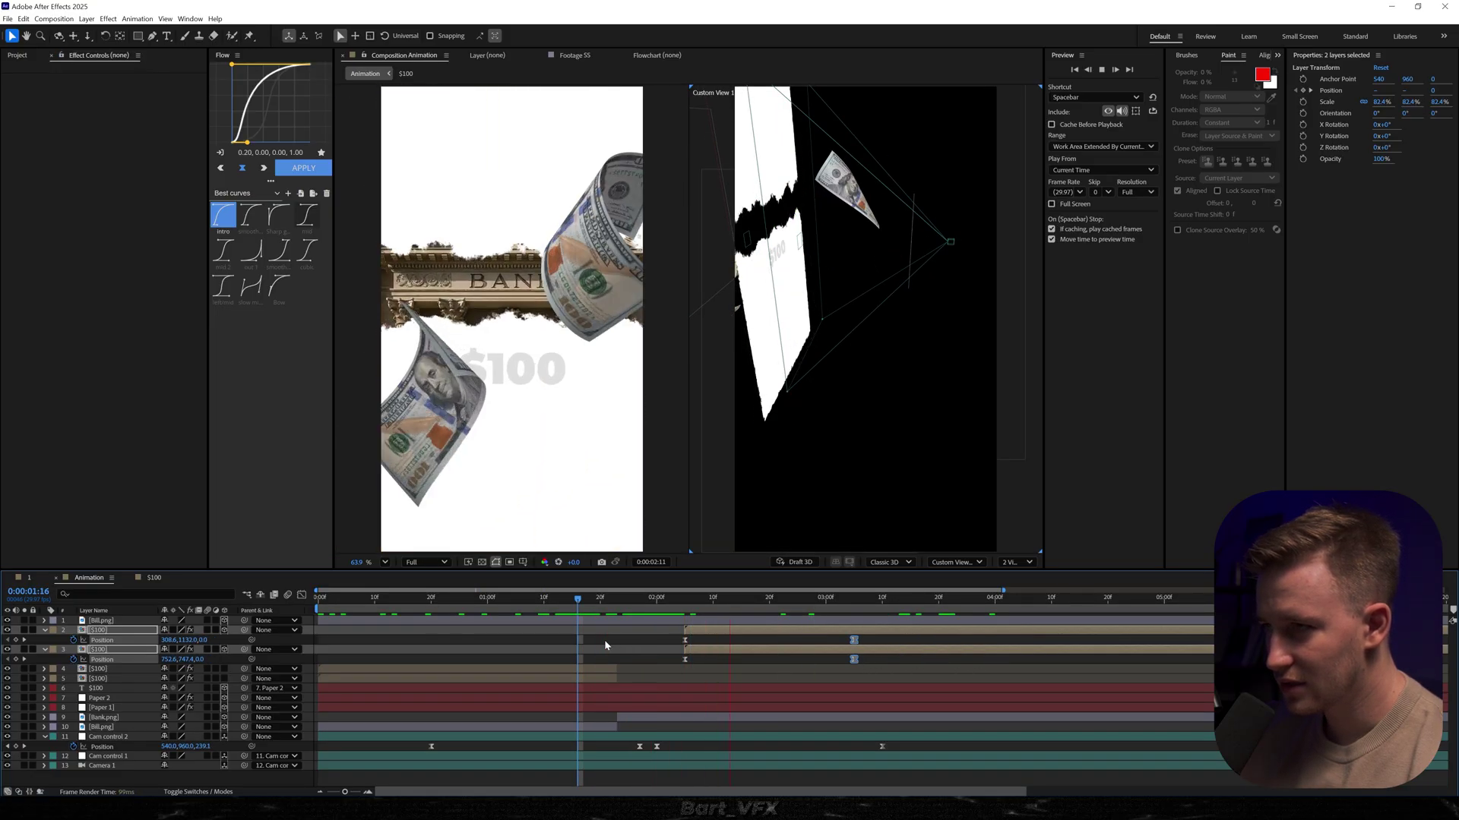
key(space)
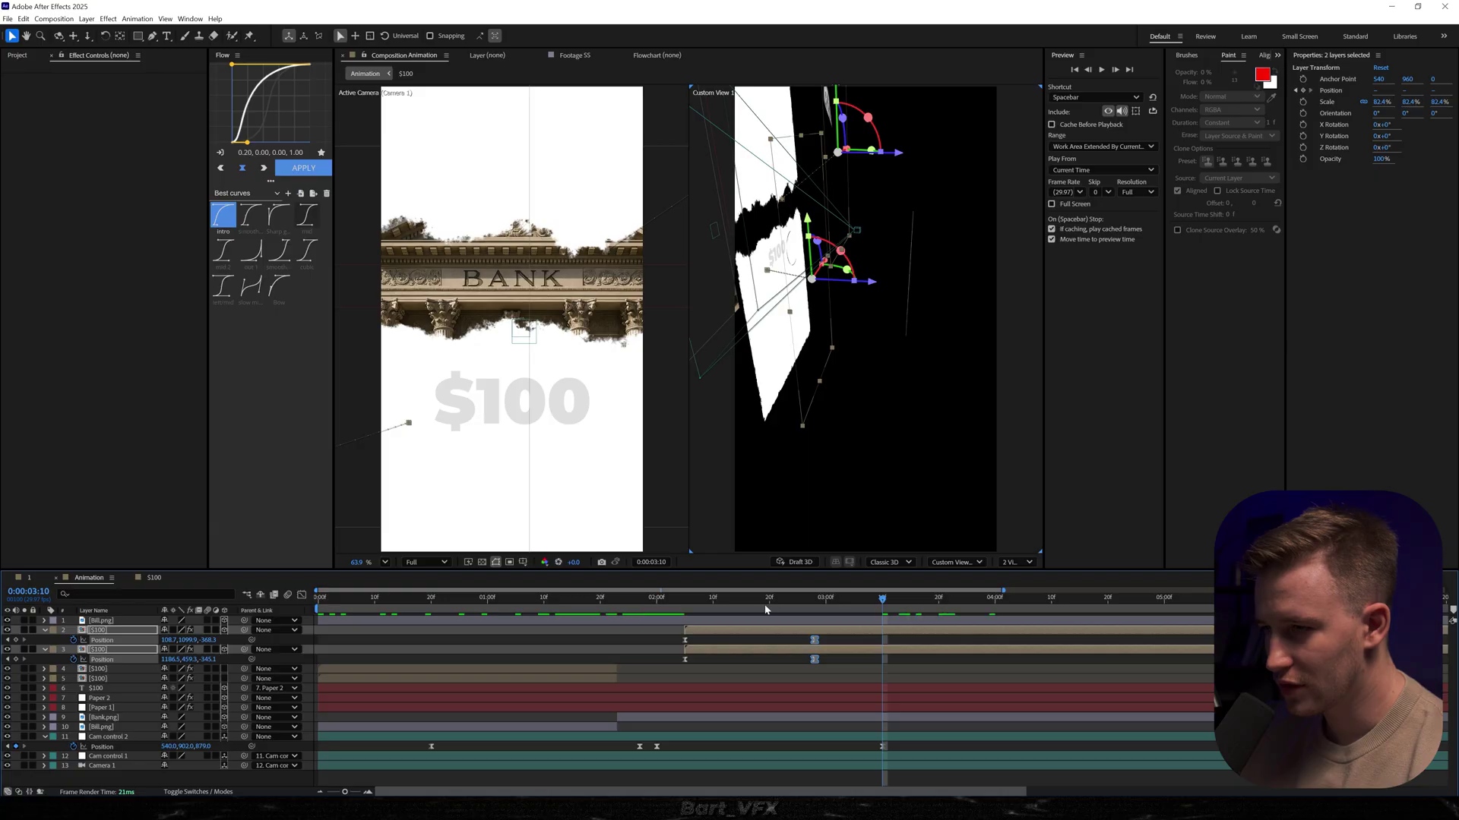
click(622, 600)
key(space)
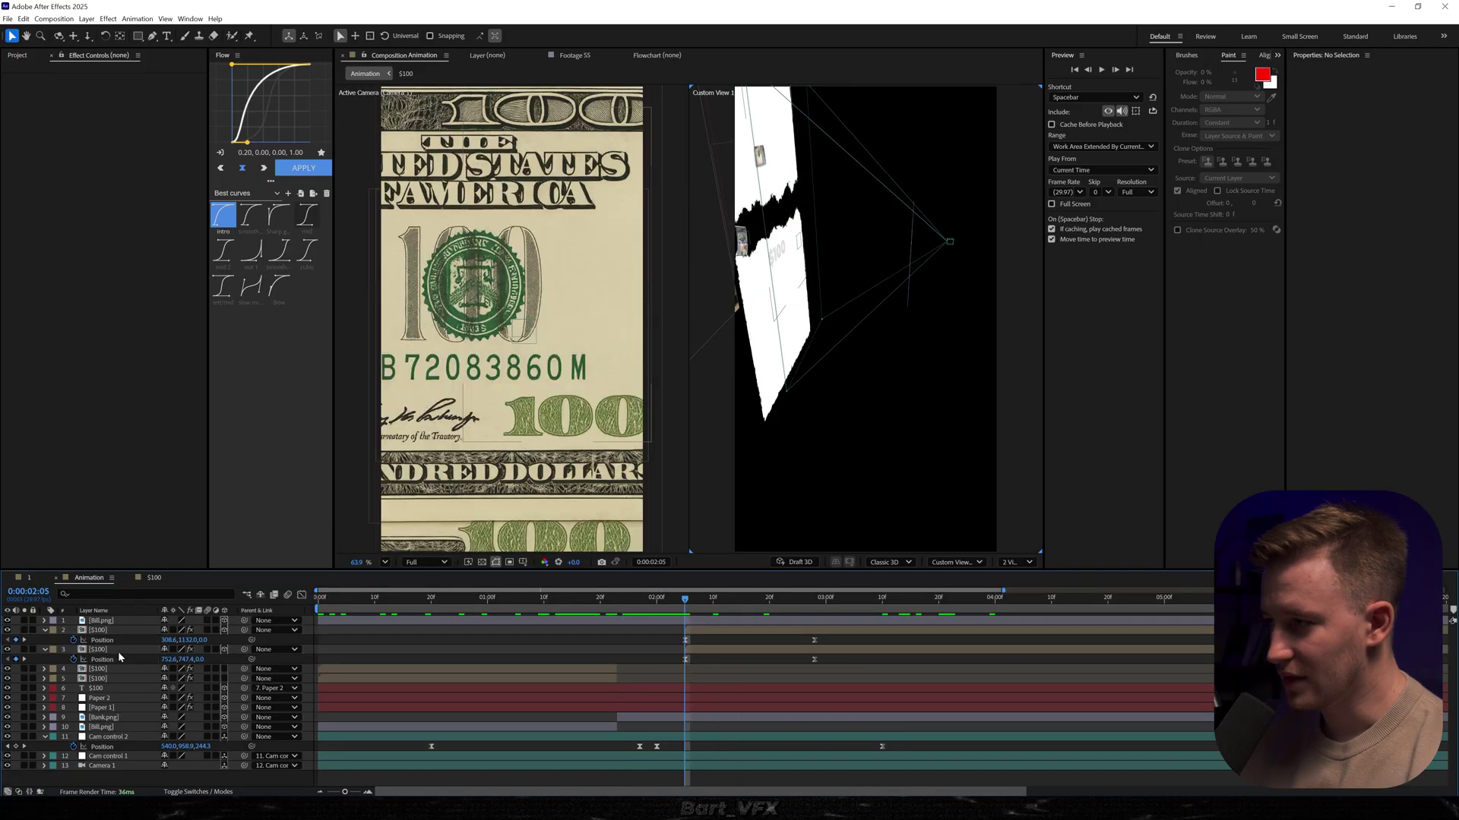
- With the top bill image temporarily hidden, set the starting X positions of the 3D $100 layers at 2:05 to 605.6 and 532.6, then preview
click(8, 621)
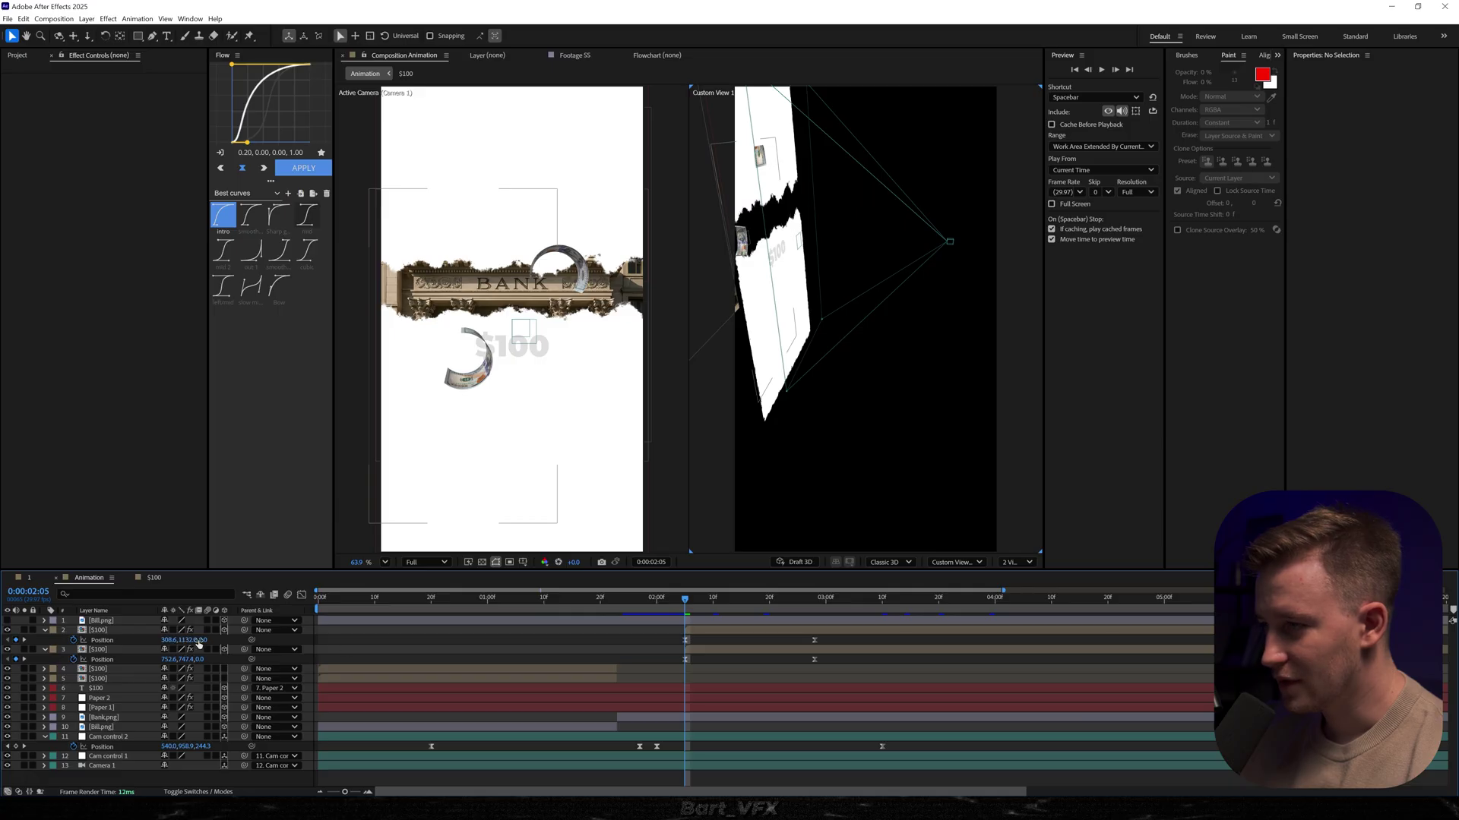
drag(172, 640, 322, 625)
click(166, 659)
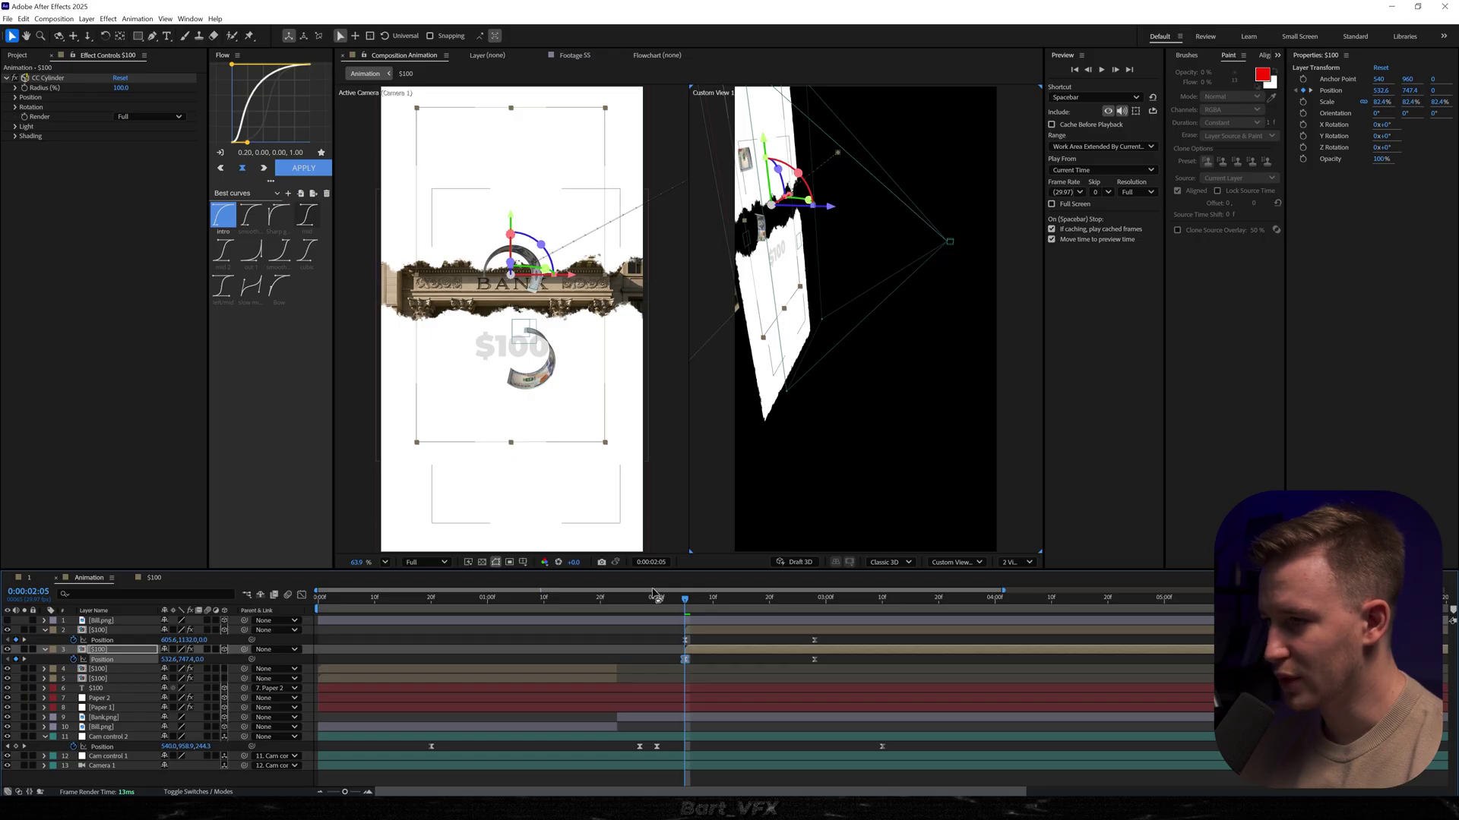
key(space)
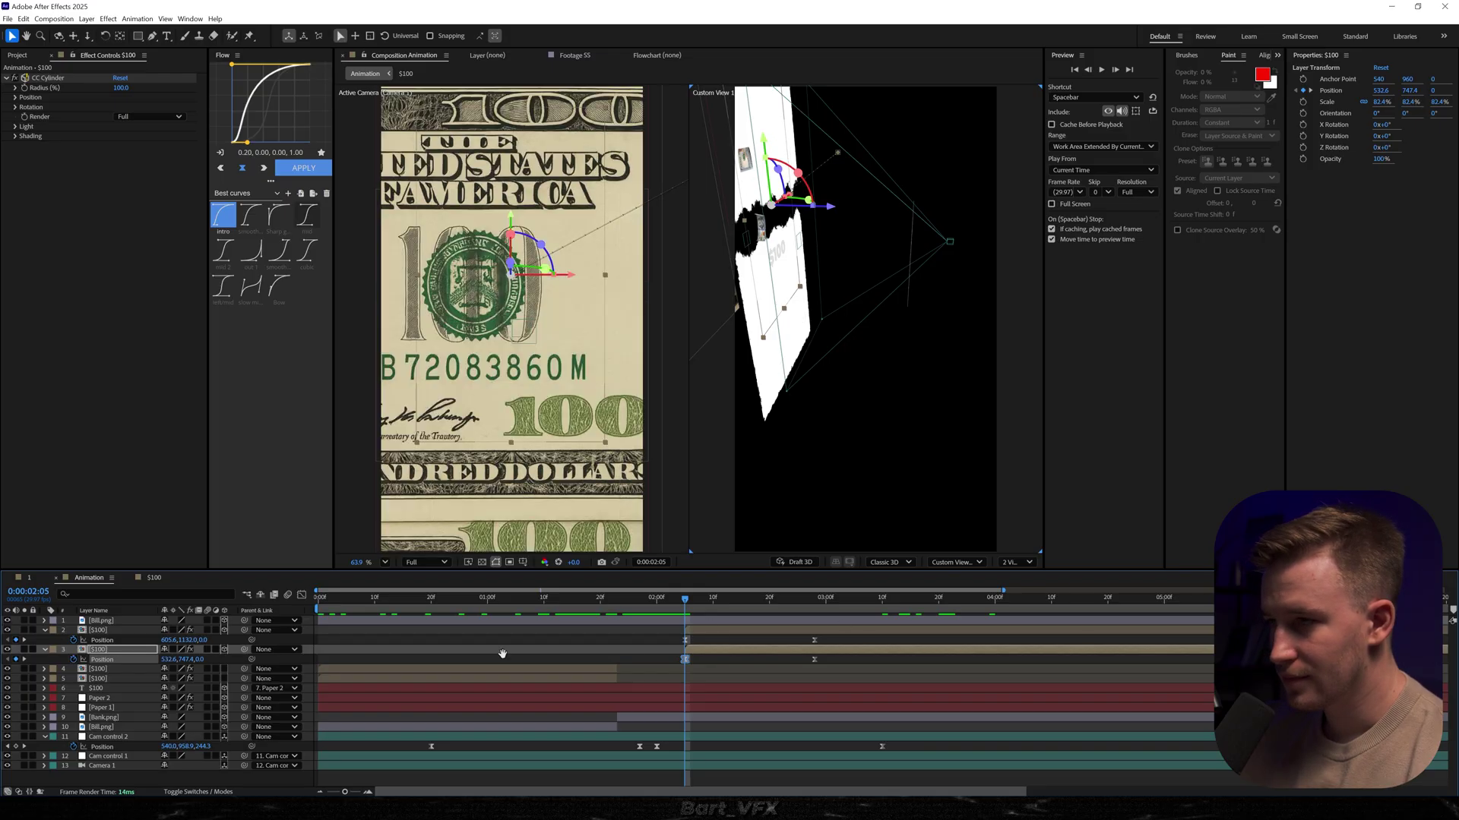
click(649, 612)
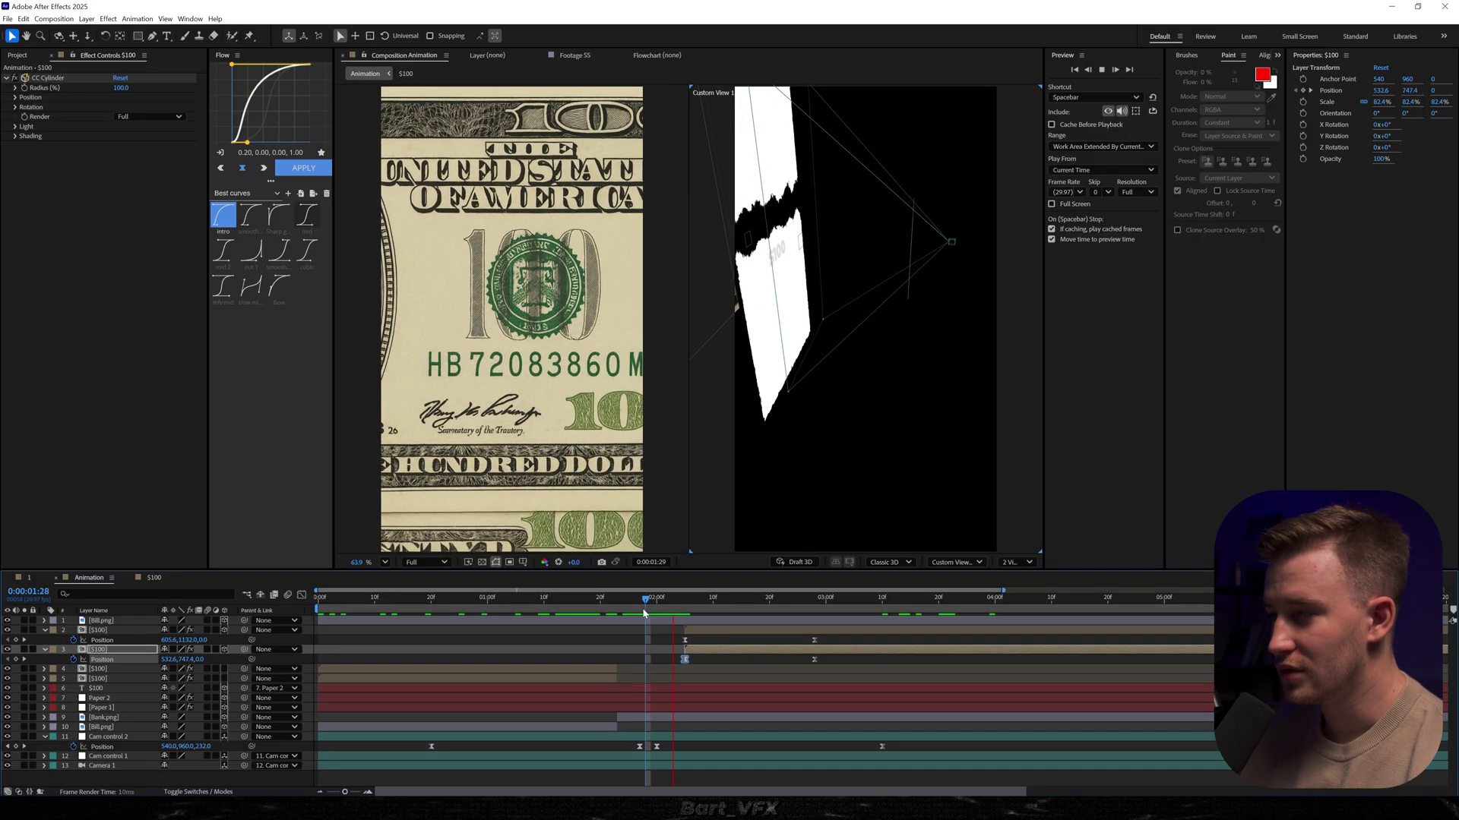
key(space)
click(649, 611)
key(space)
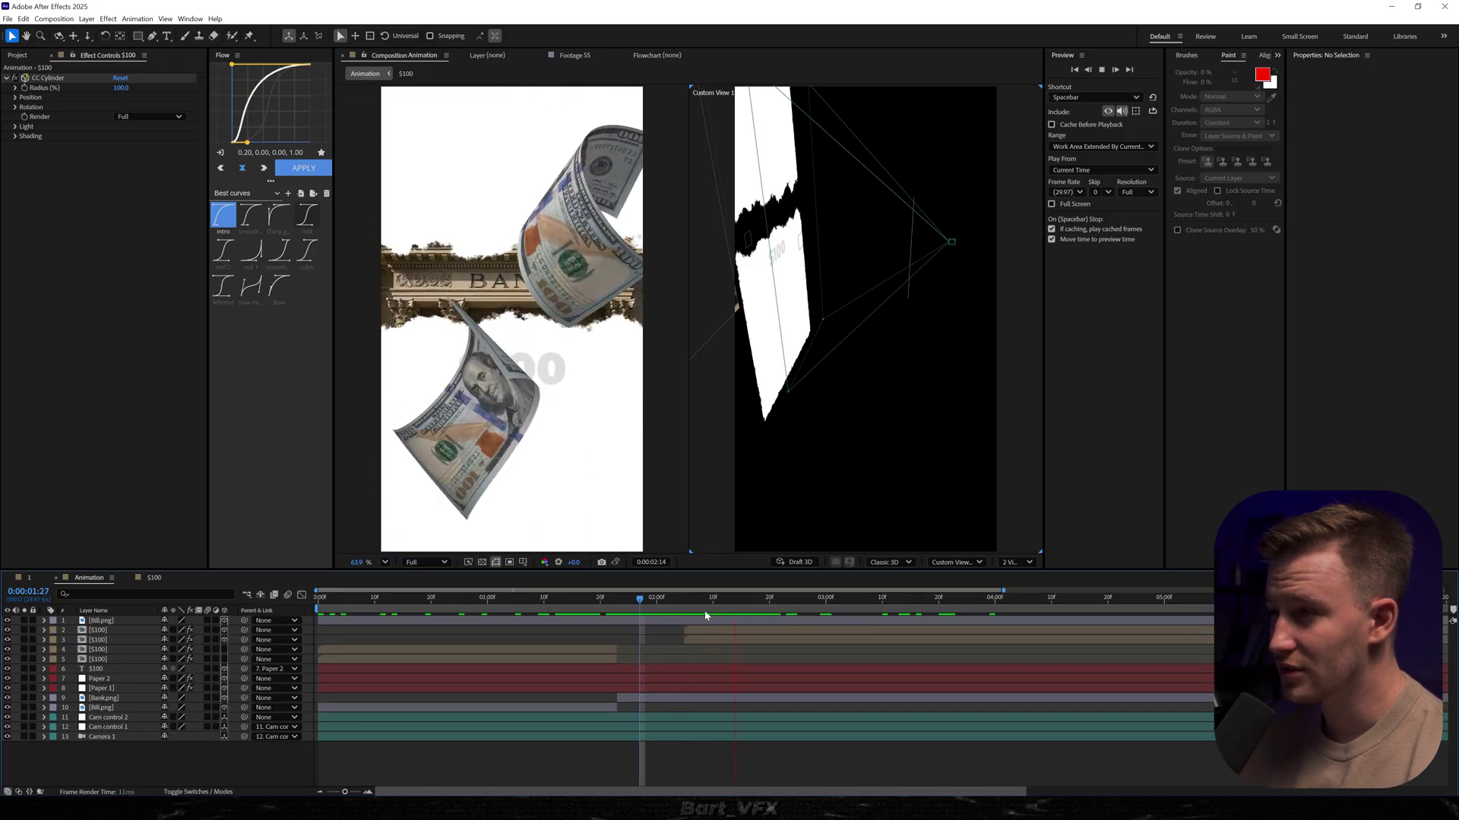
- Move the start of both 3D $100 layers to about 2:07 and preview their appearance during the bank transition
click(686, 615)
drag(686, 615, 696, 614)
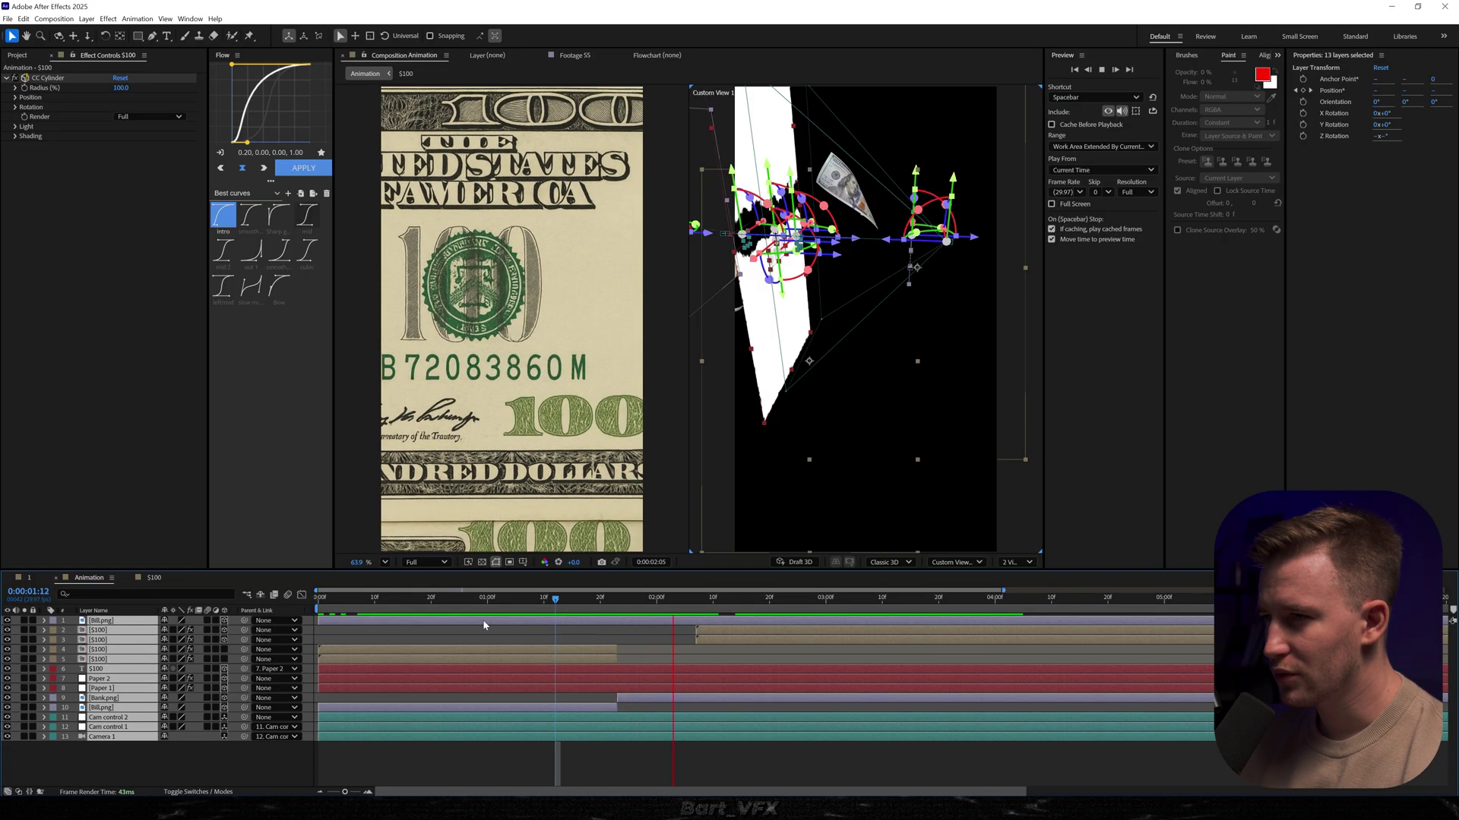
key(space)
click(167, 764)
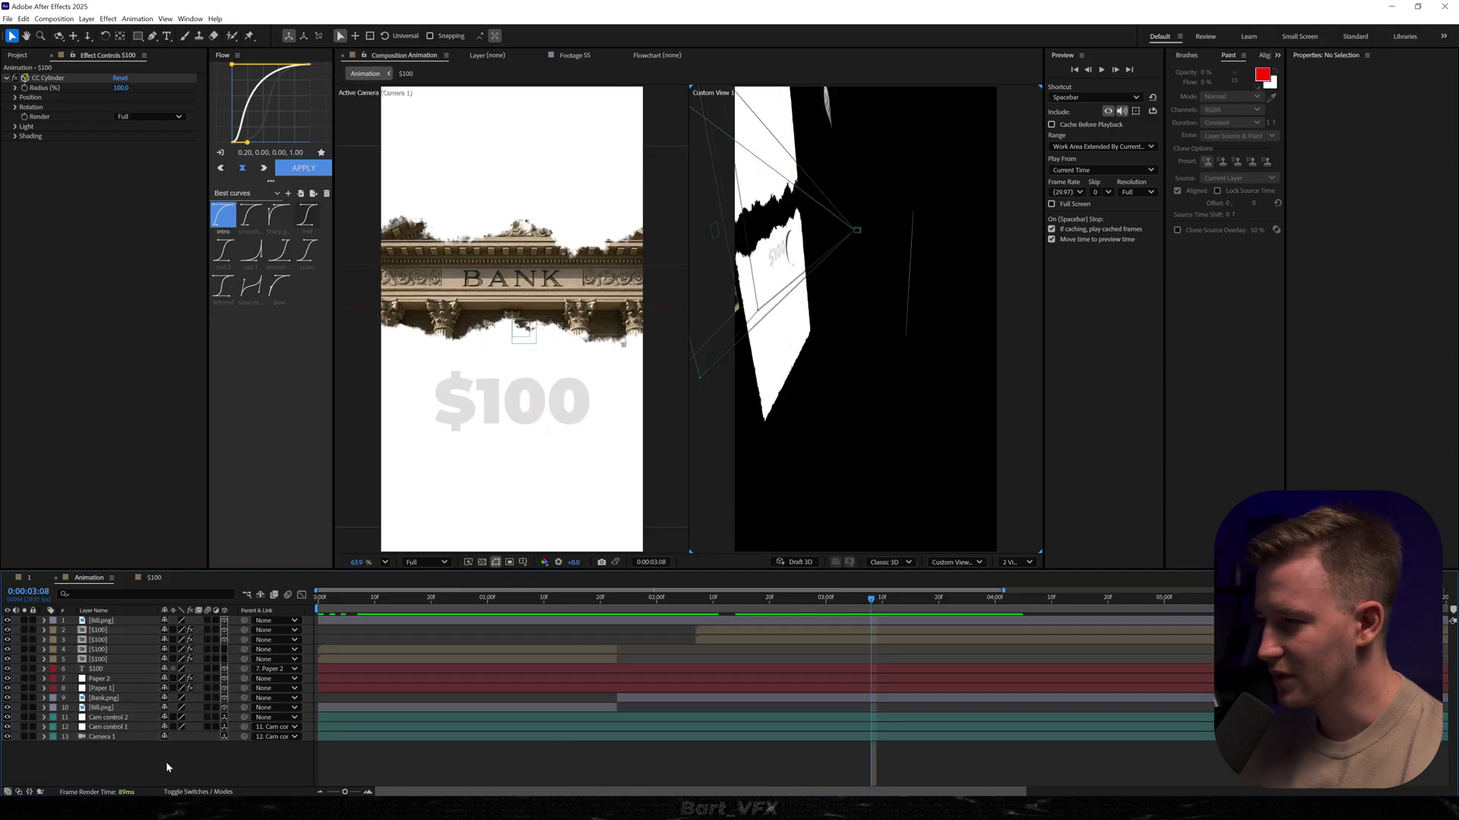
drag(688, 599, 746, 599)
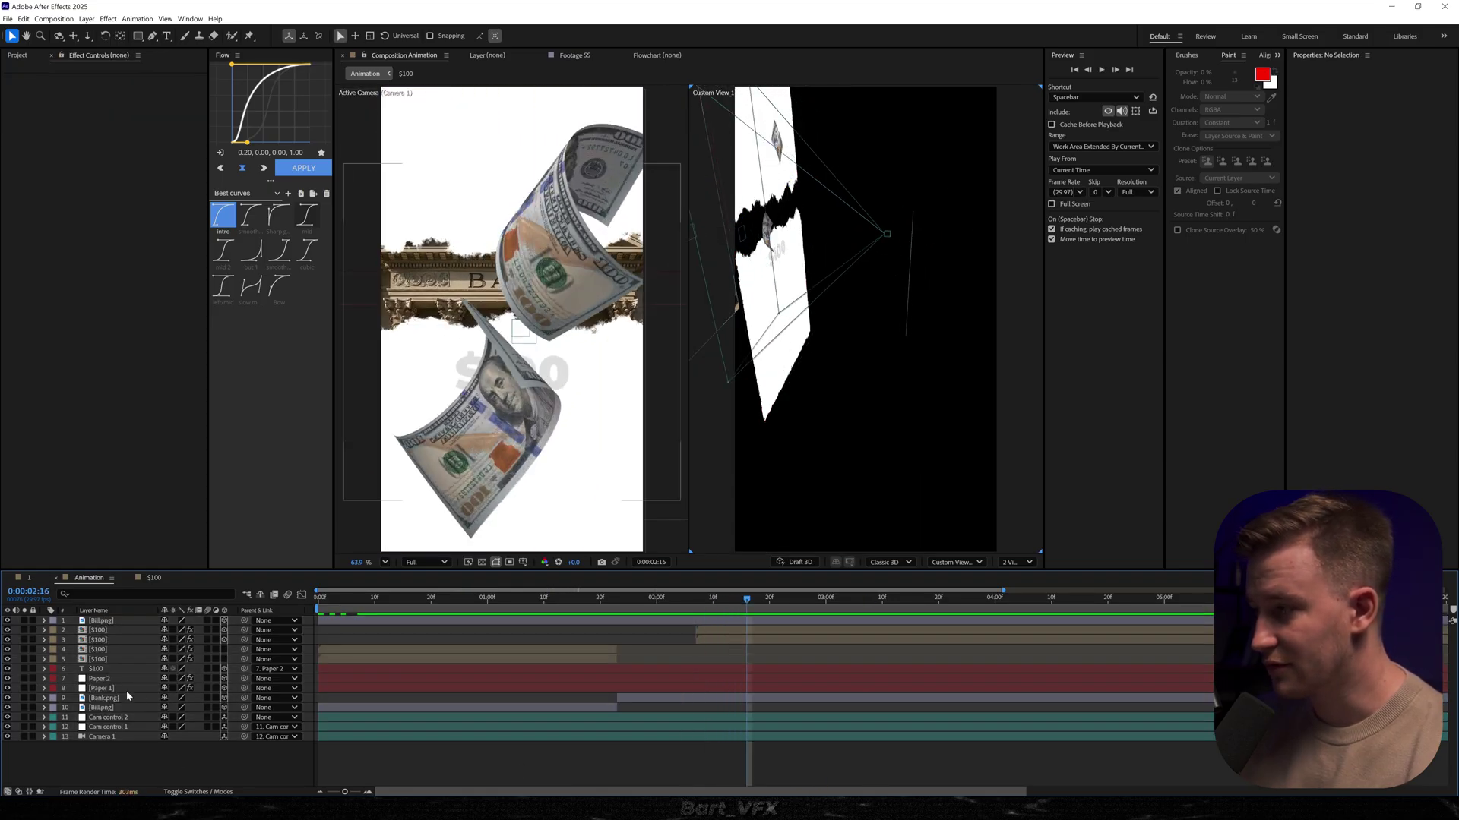
- Inside the $100 precomp, apply a Curves effect to $100.jpg and lower the RGB curve's shadows to darken the bill
double_click(102, 643)
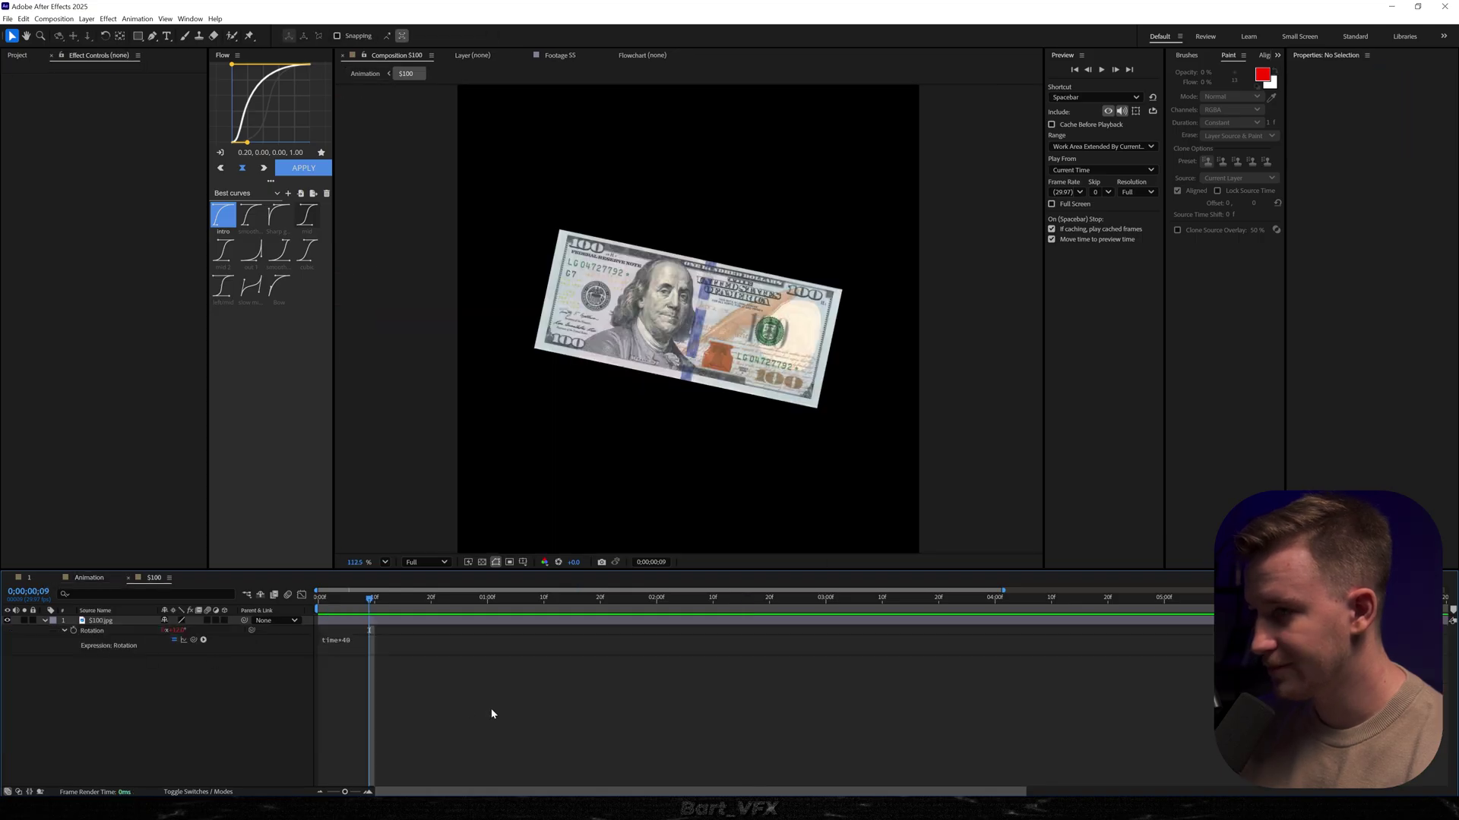
click(393, 624)
key(ctrl+space)
text(curve)
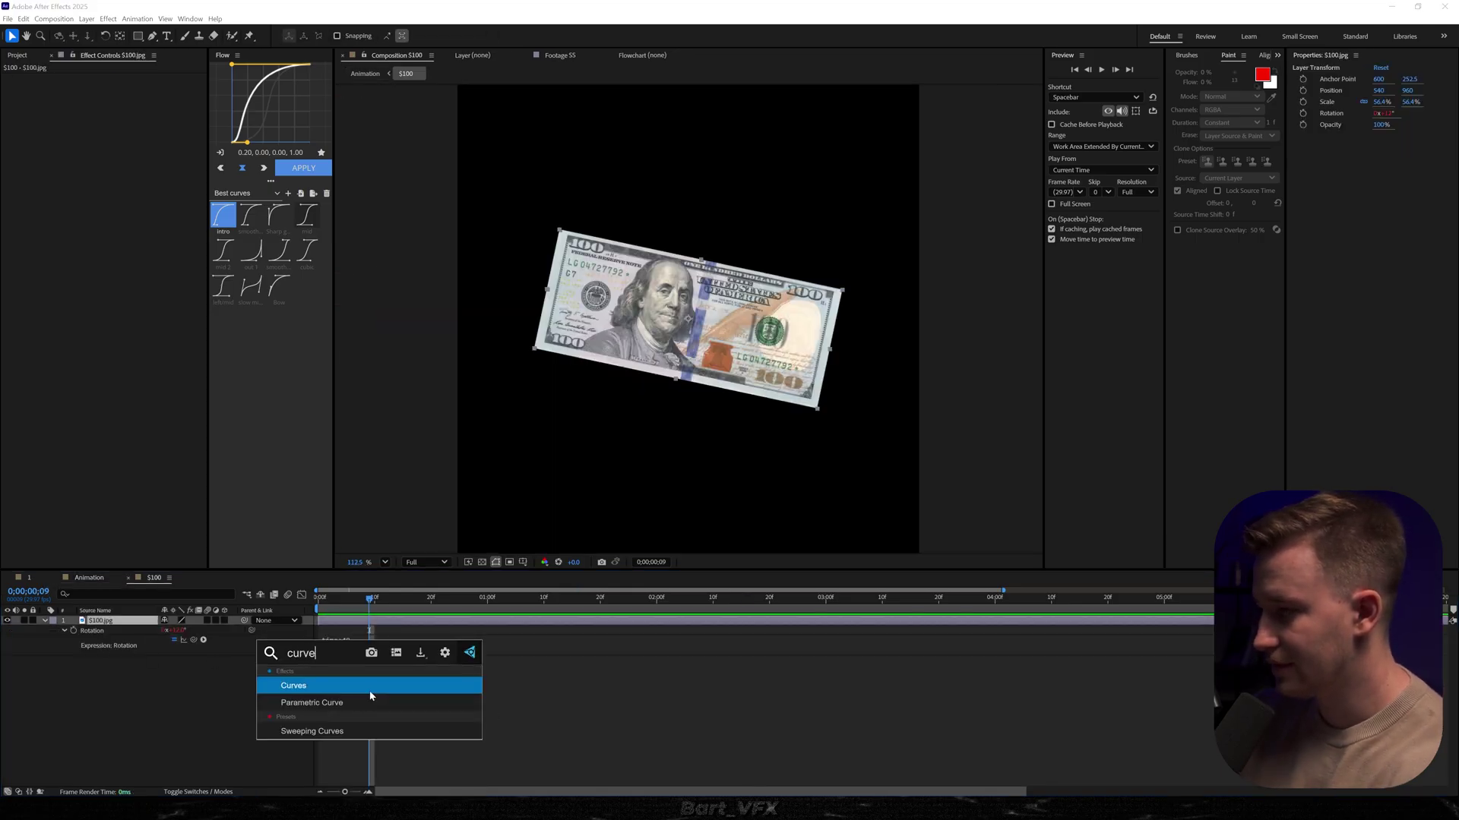
click(370, 691)
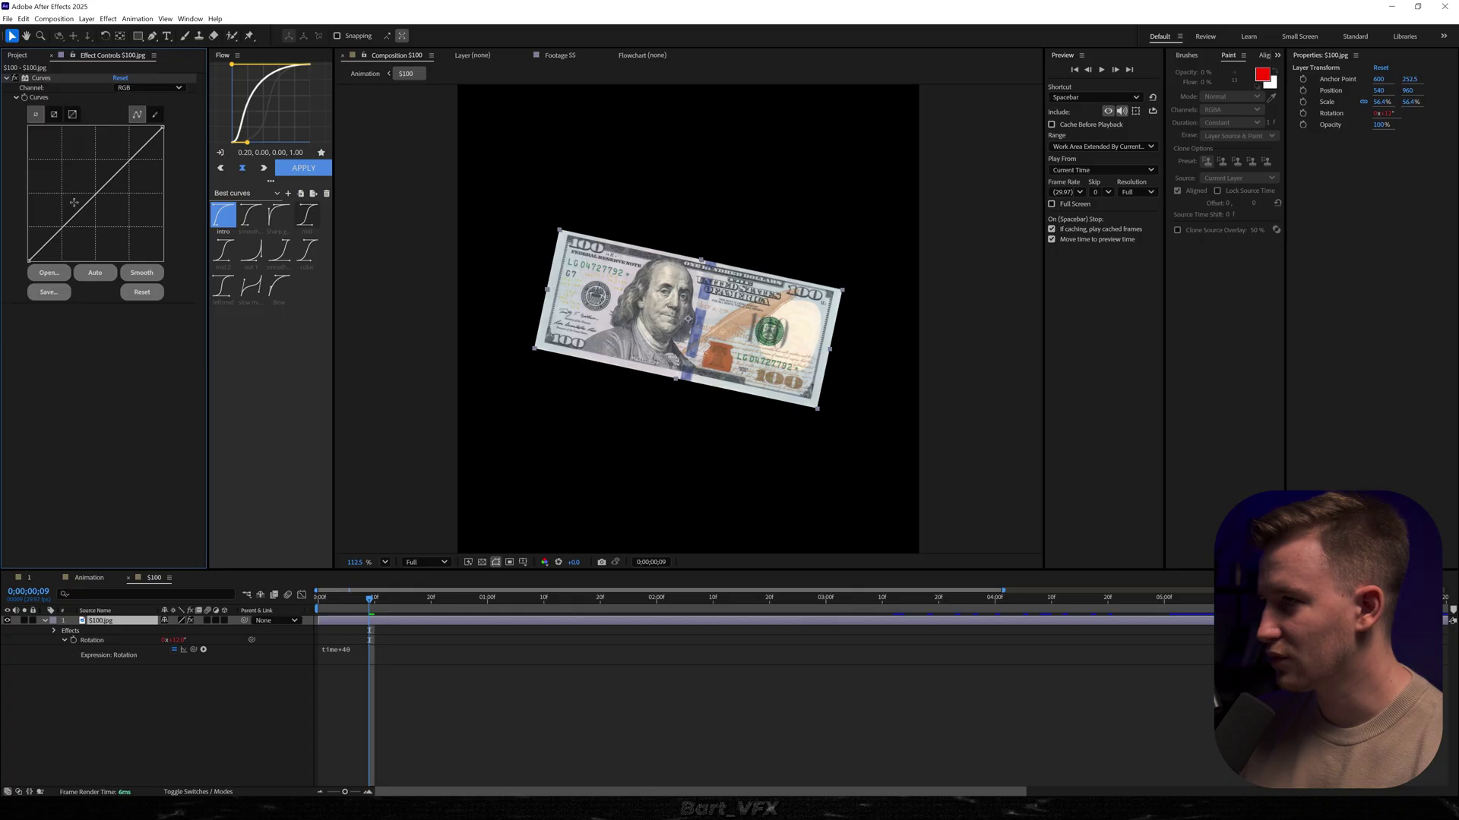
drag(76, 218, 86, 237)
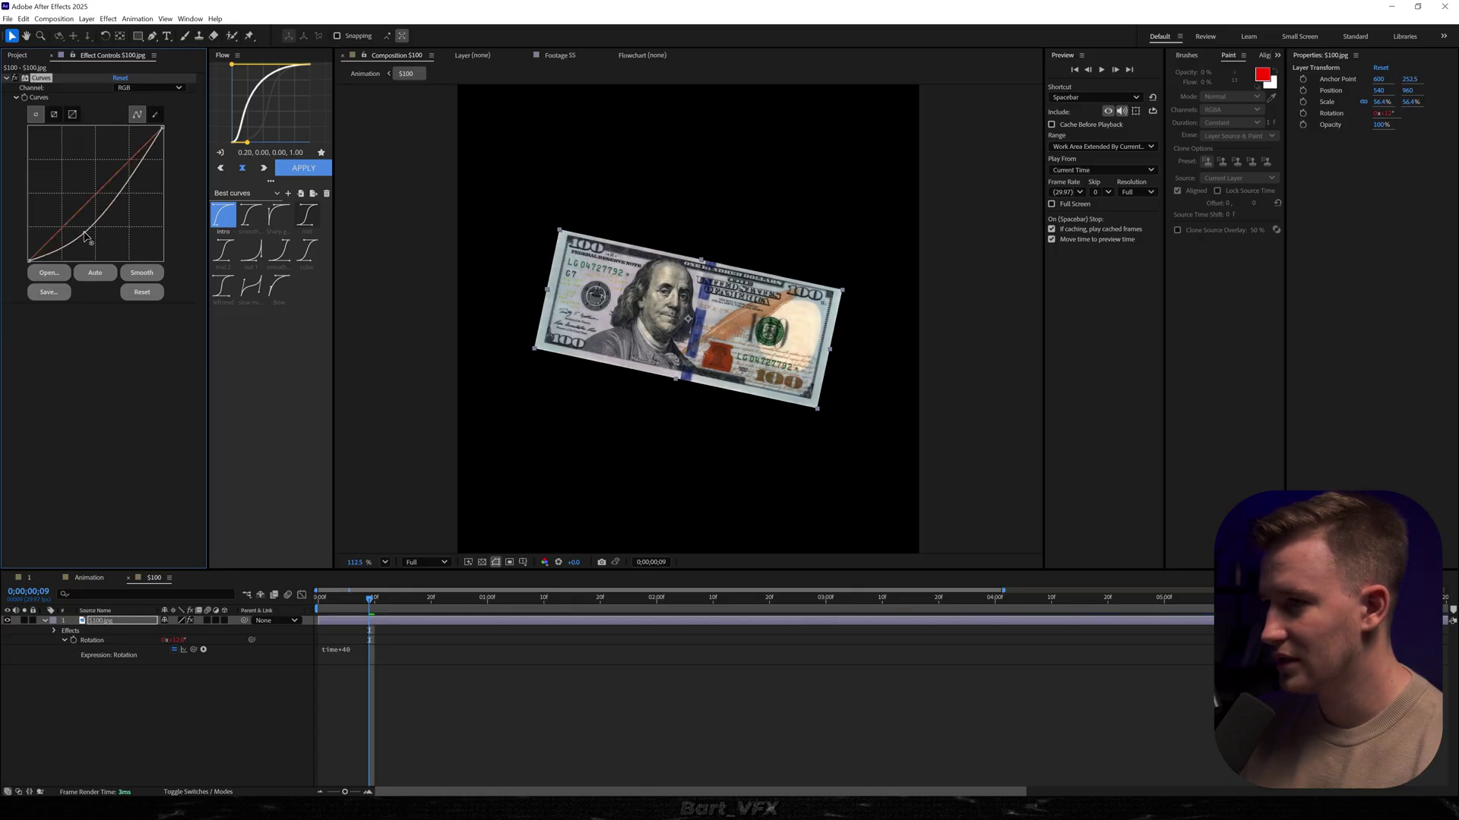
- Return to the Animation composition and inspect the darkened bills on the $100 layers around 0:25
key(Tab)
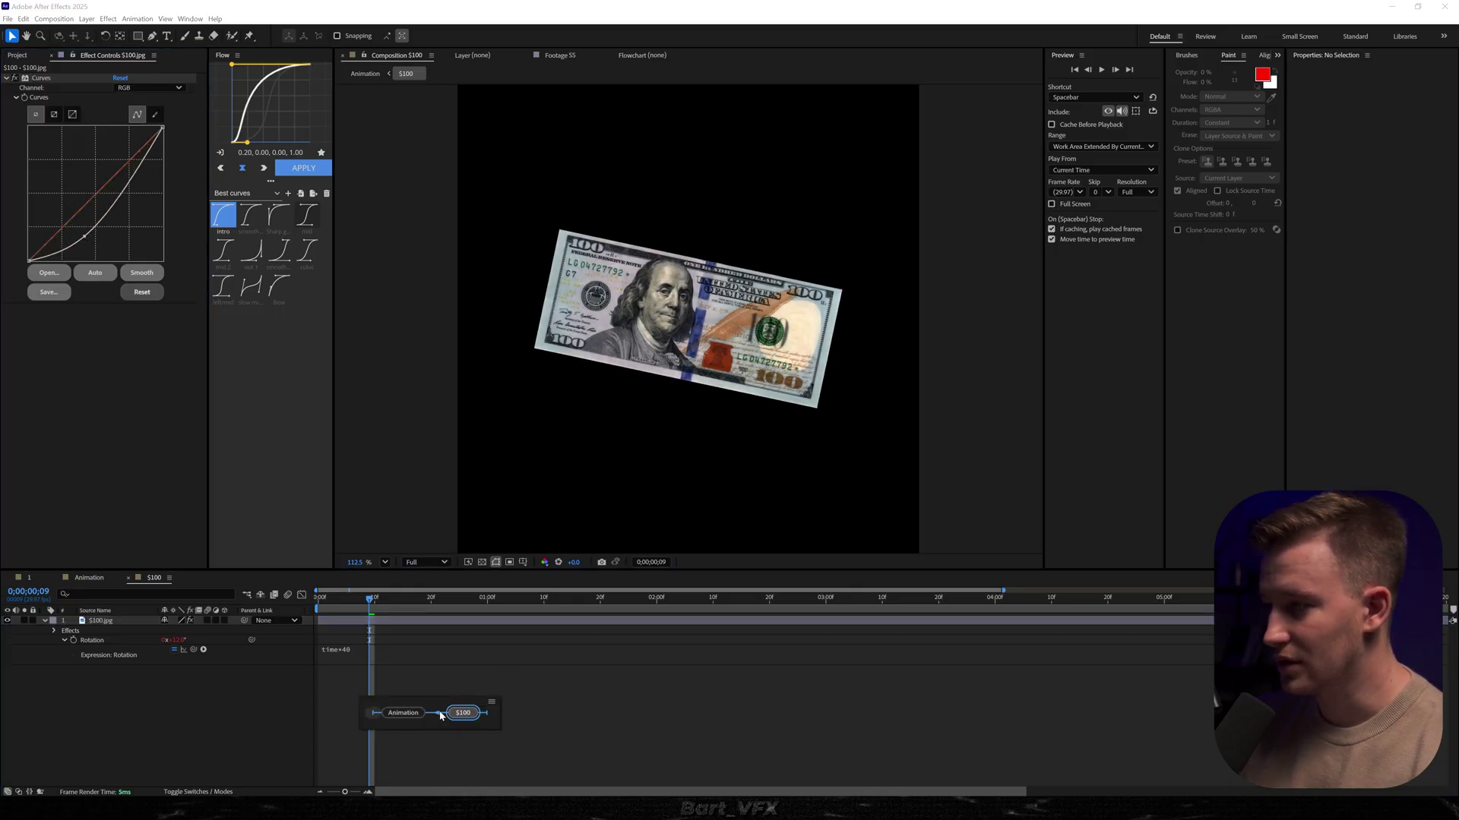
click(404, 713)
drag(695, 597, 459, 612)
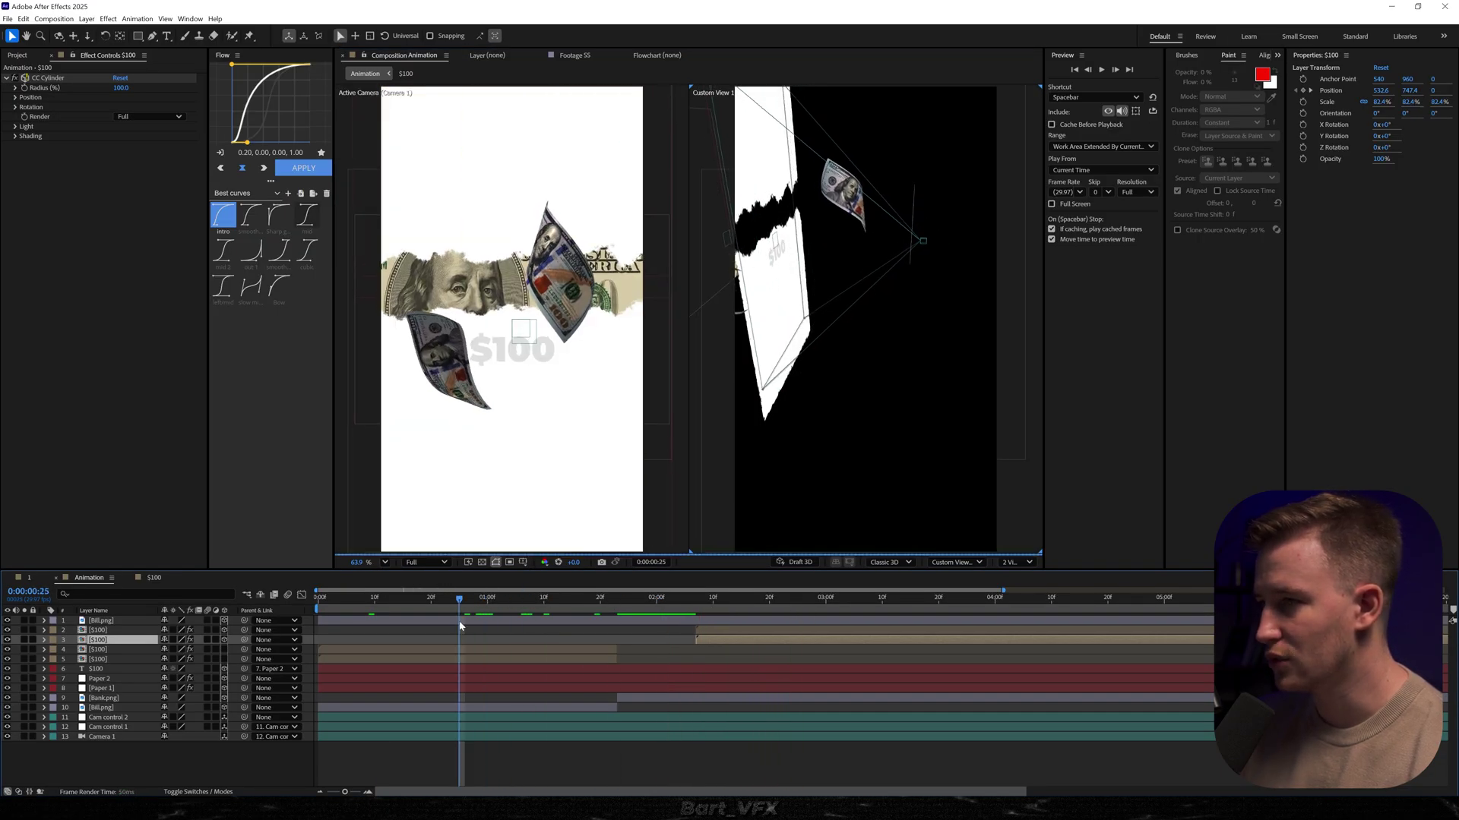
click(403, 660)
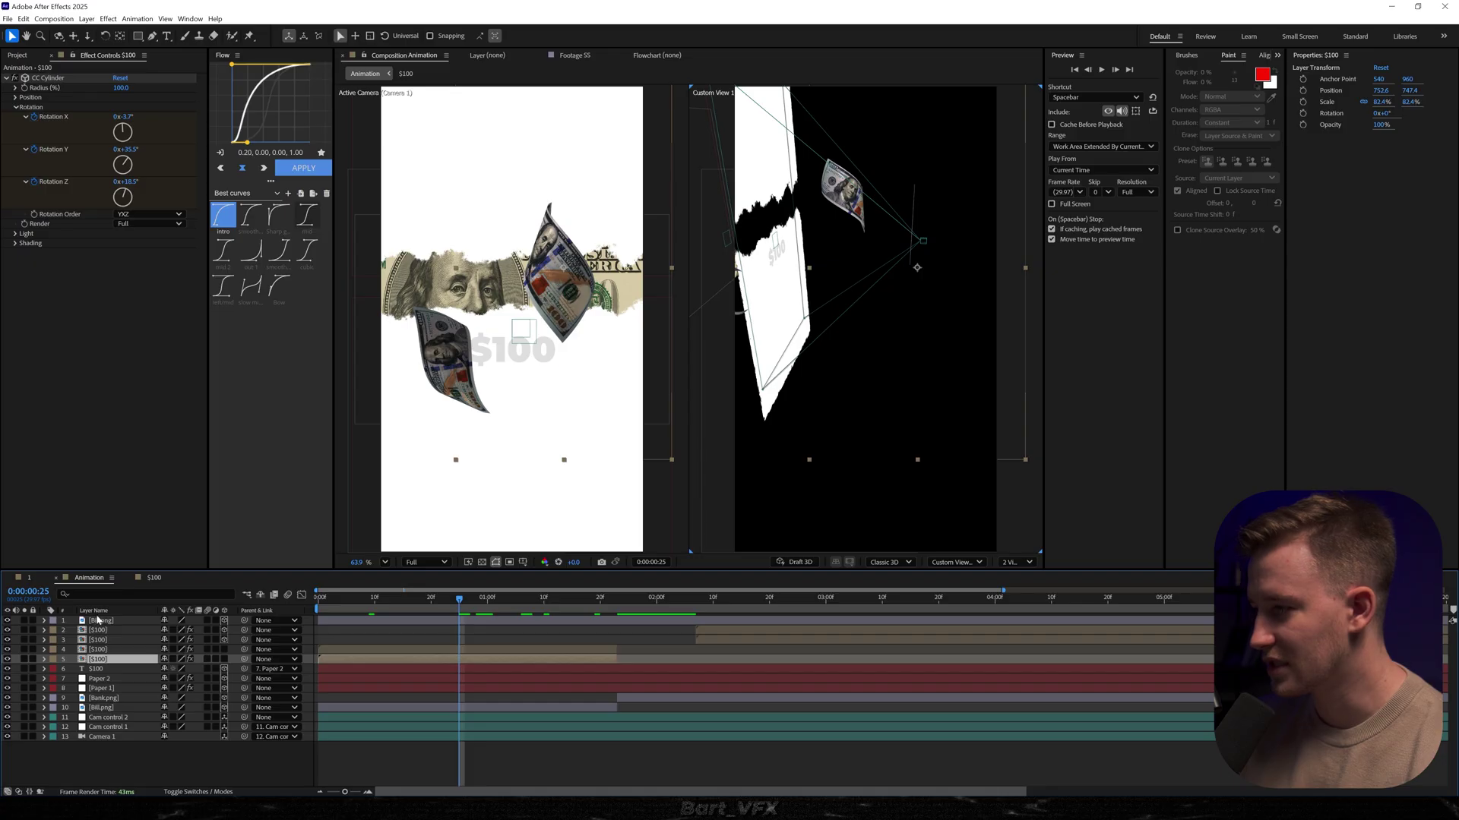
double_click(107, 649)
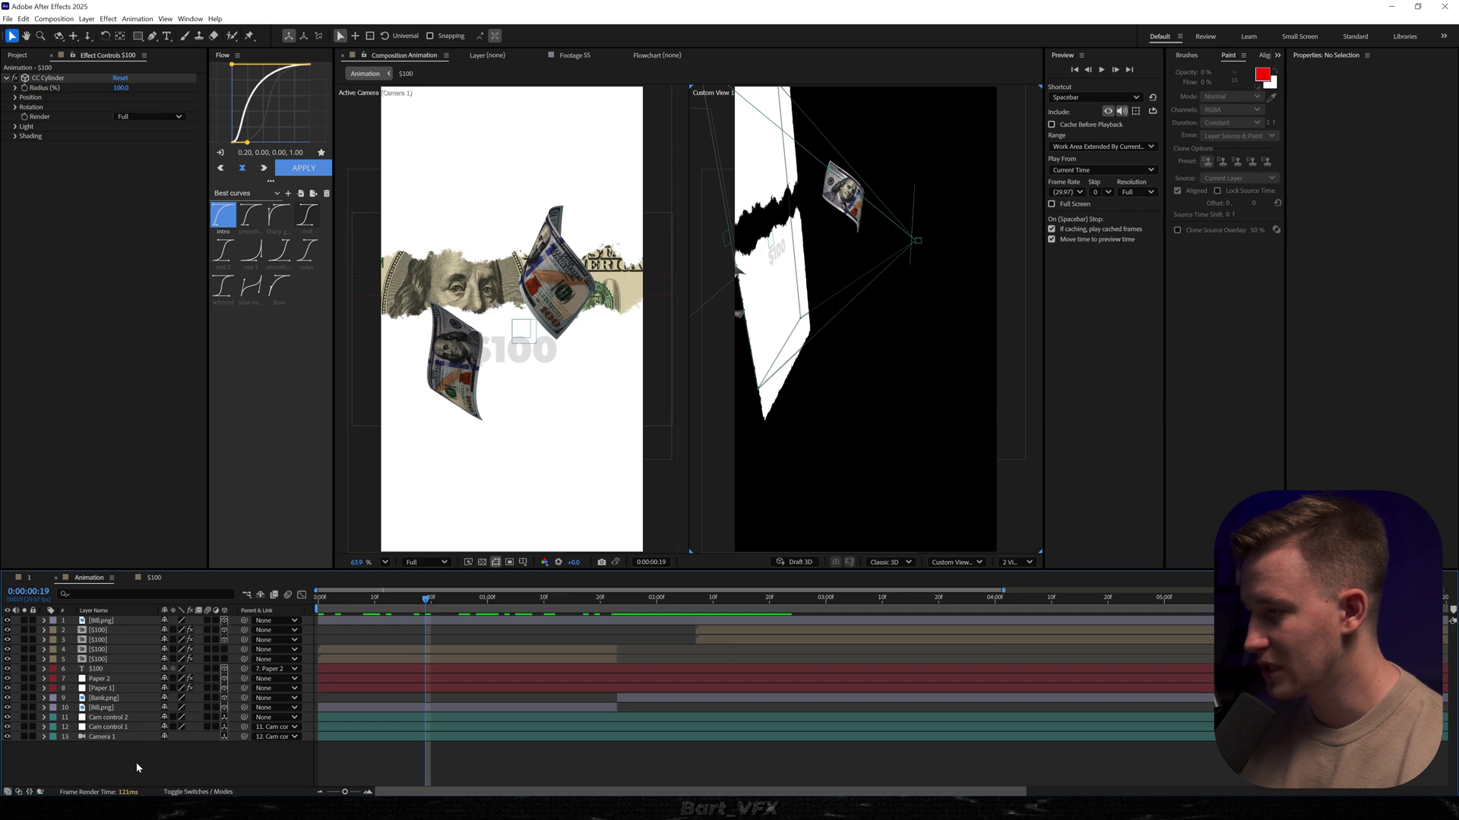
- Create a shadow-casting spot light with 108% intensity, 179° cone angle, 100% cone feather, 229% shadow darkness and 52 px shadow diffusion
right_click(108, 757)
mouse_move(183, 630)
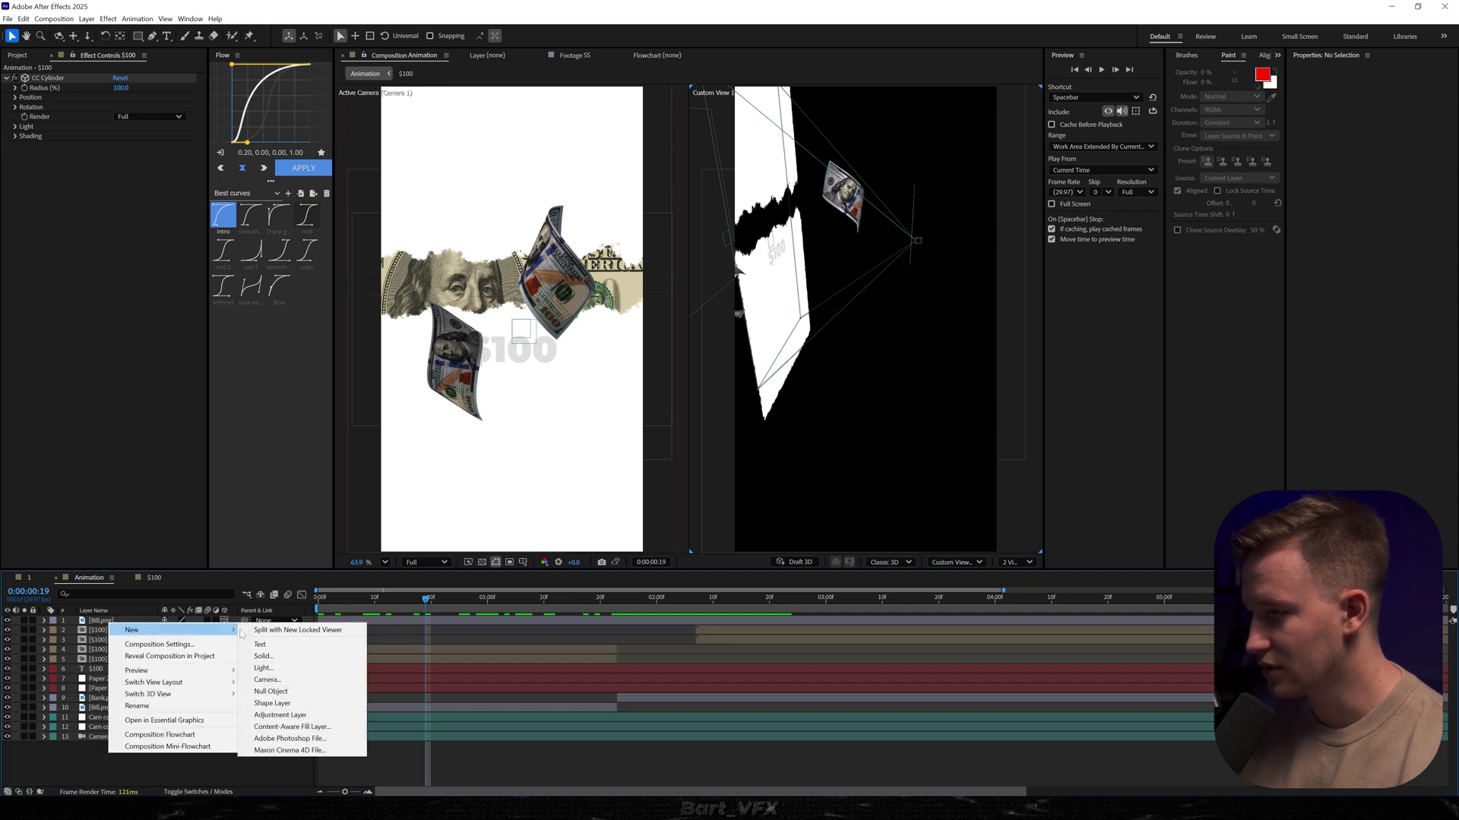
click(262, 667)
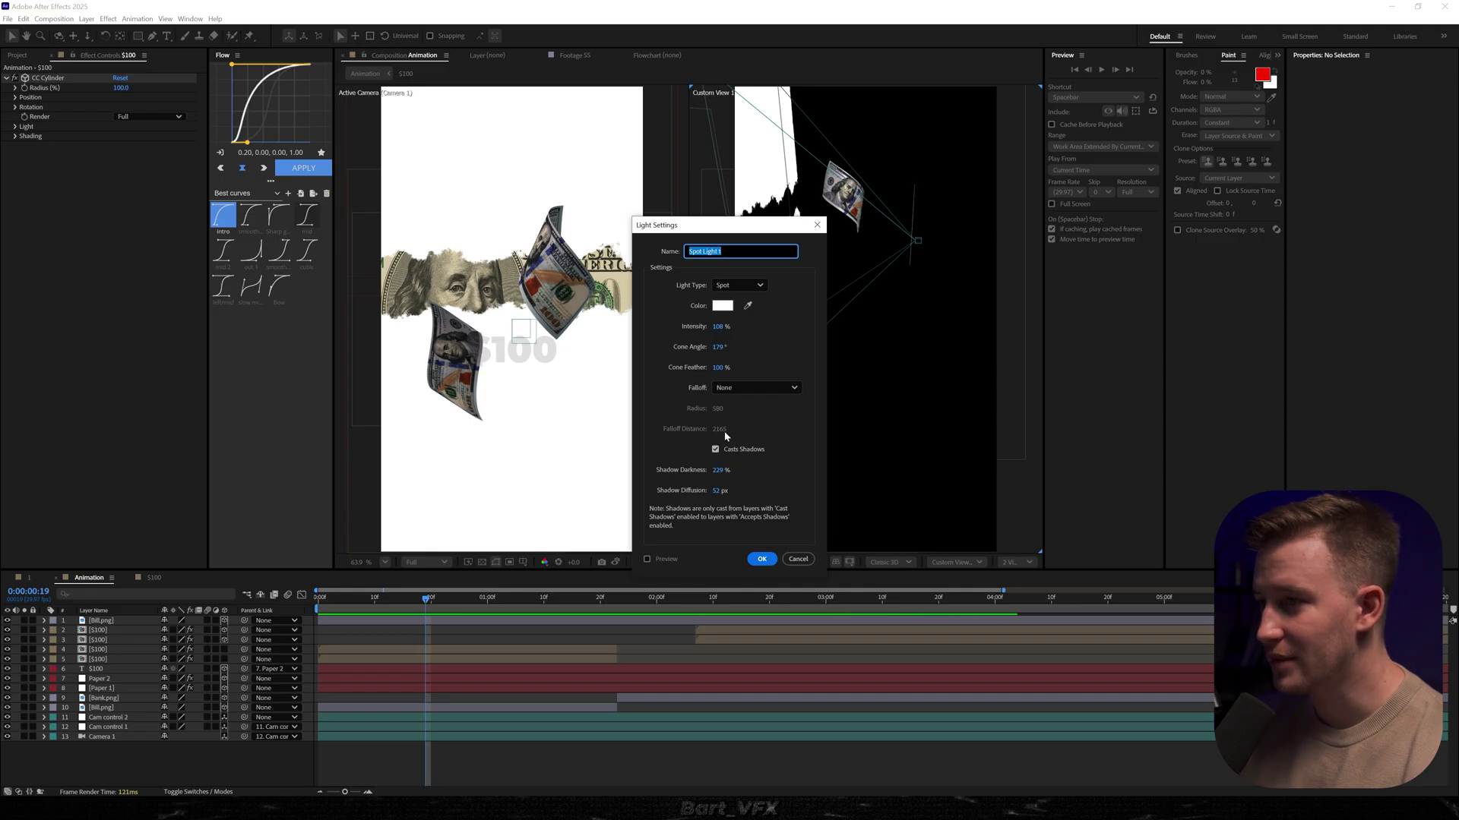
click(762, 560)
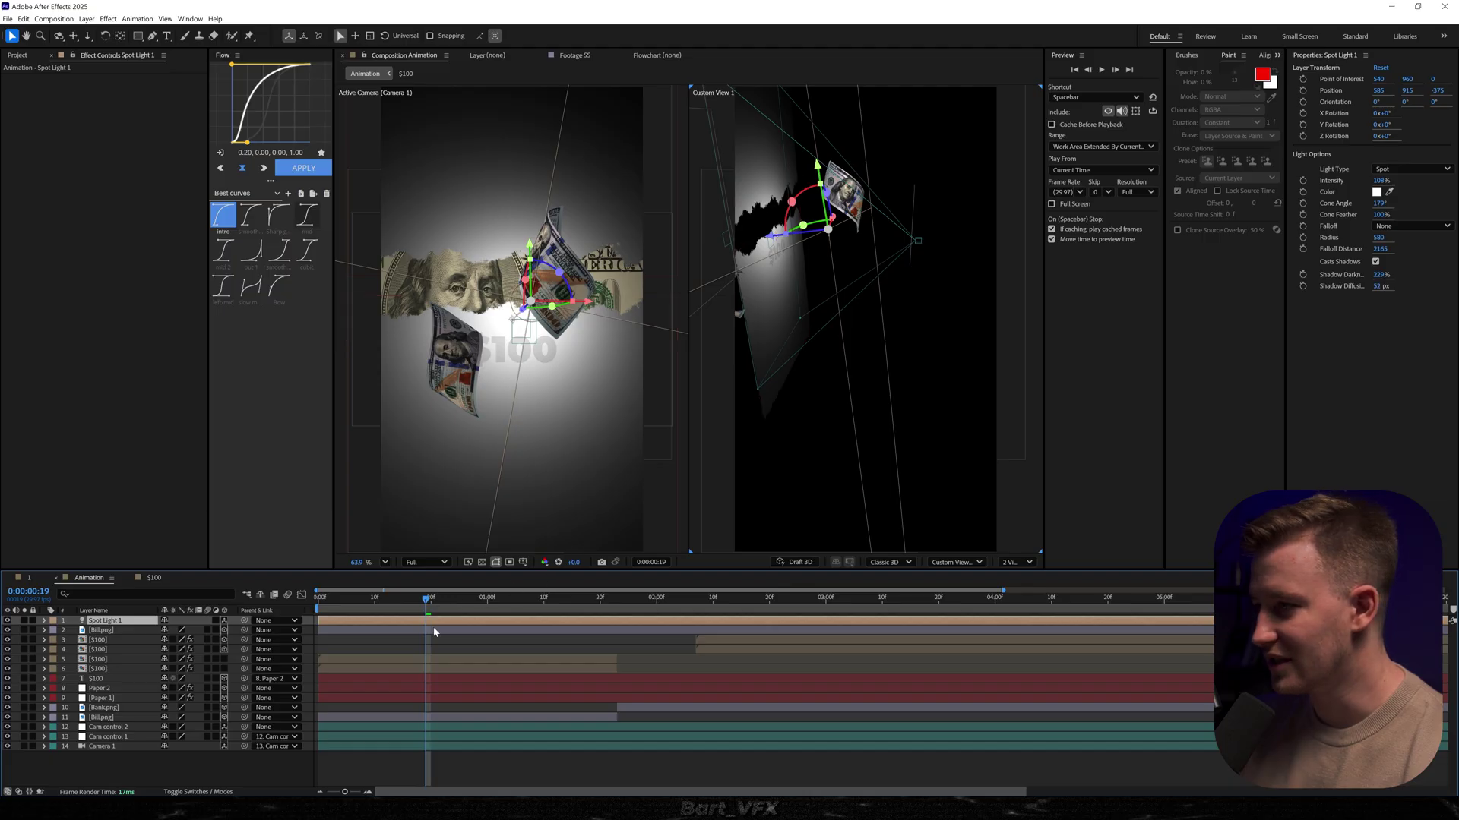
- Raise Spot Light 1 above the torn paper and tilt it downward to an X orientation of about 297°
key(1)
drag(806, 325, 842, 417)
key(2)
key(3)
key(c)
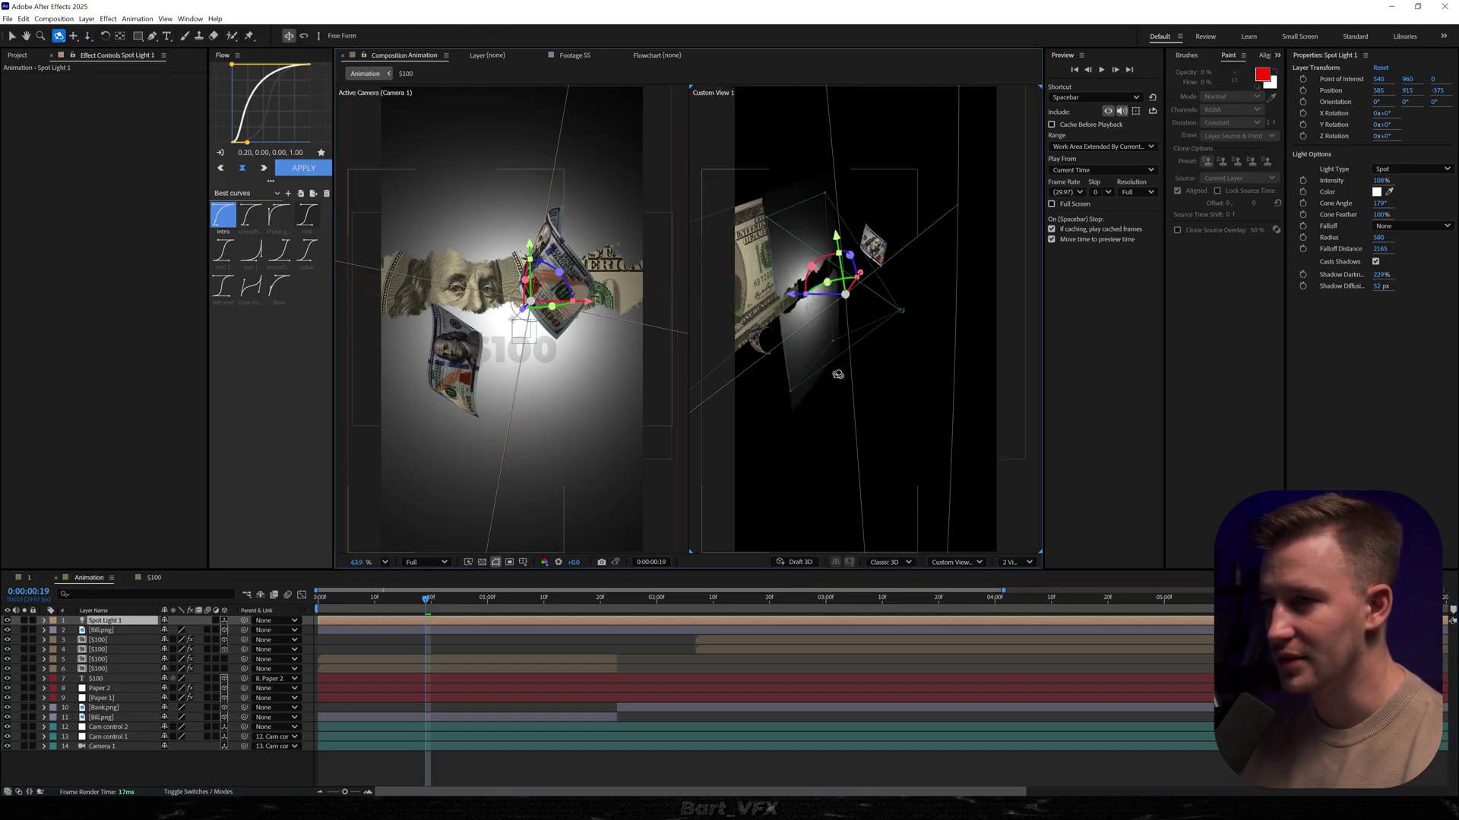
key(v)
drag(836, 240, 838, 125)
drag(779, 192, 815, 167)
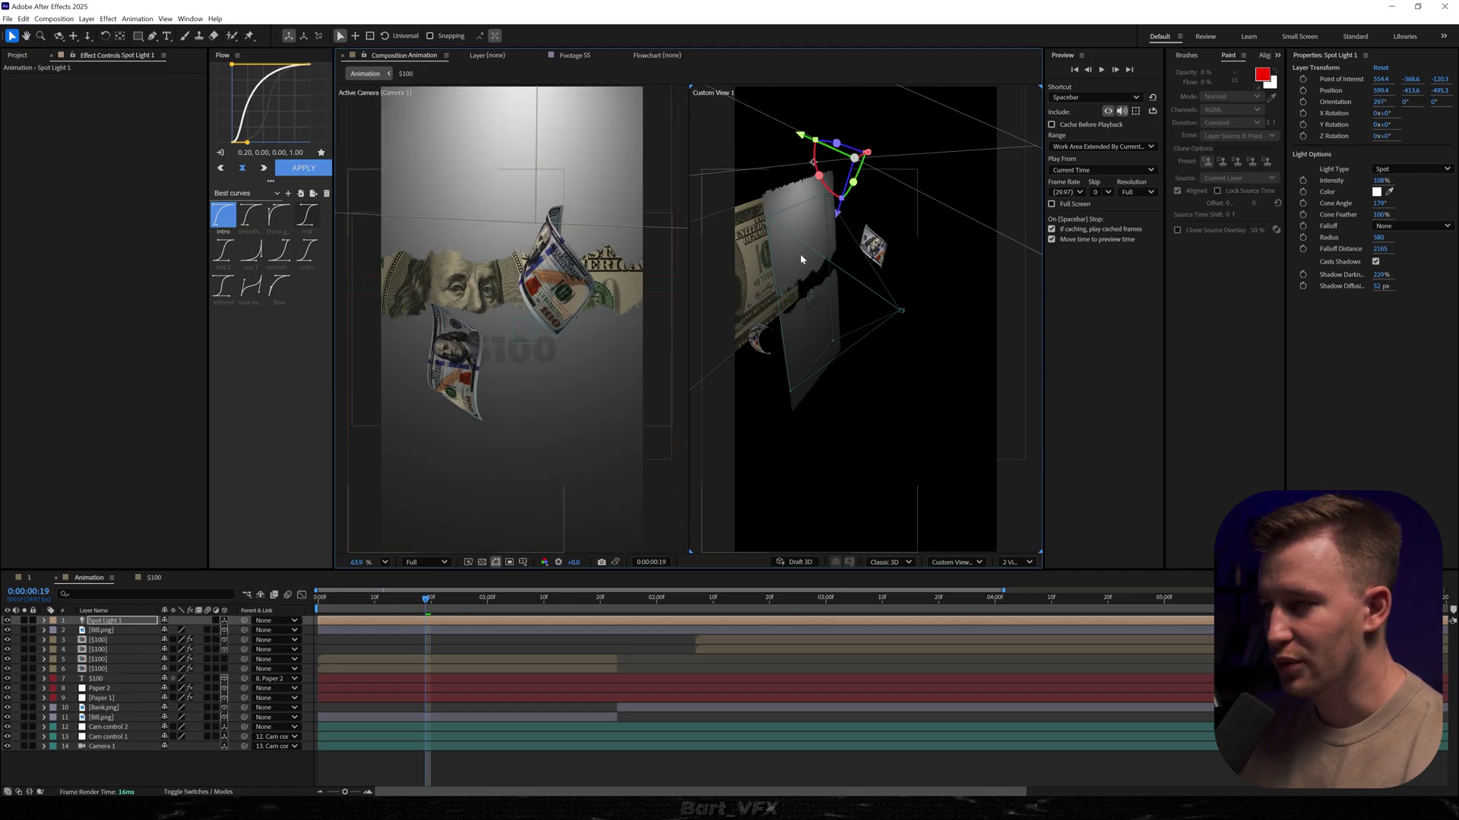
- Narrow Spot Light 1's cone angle to 33° in its light settings
key(c)
drag(815, 326, 787, 322)
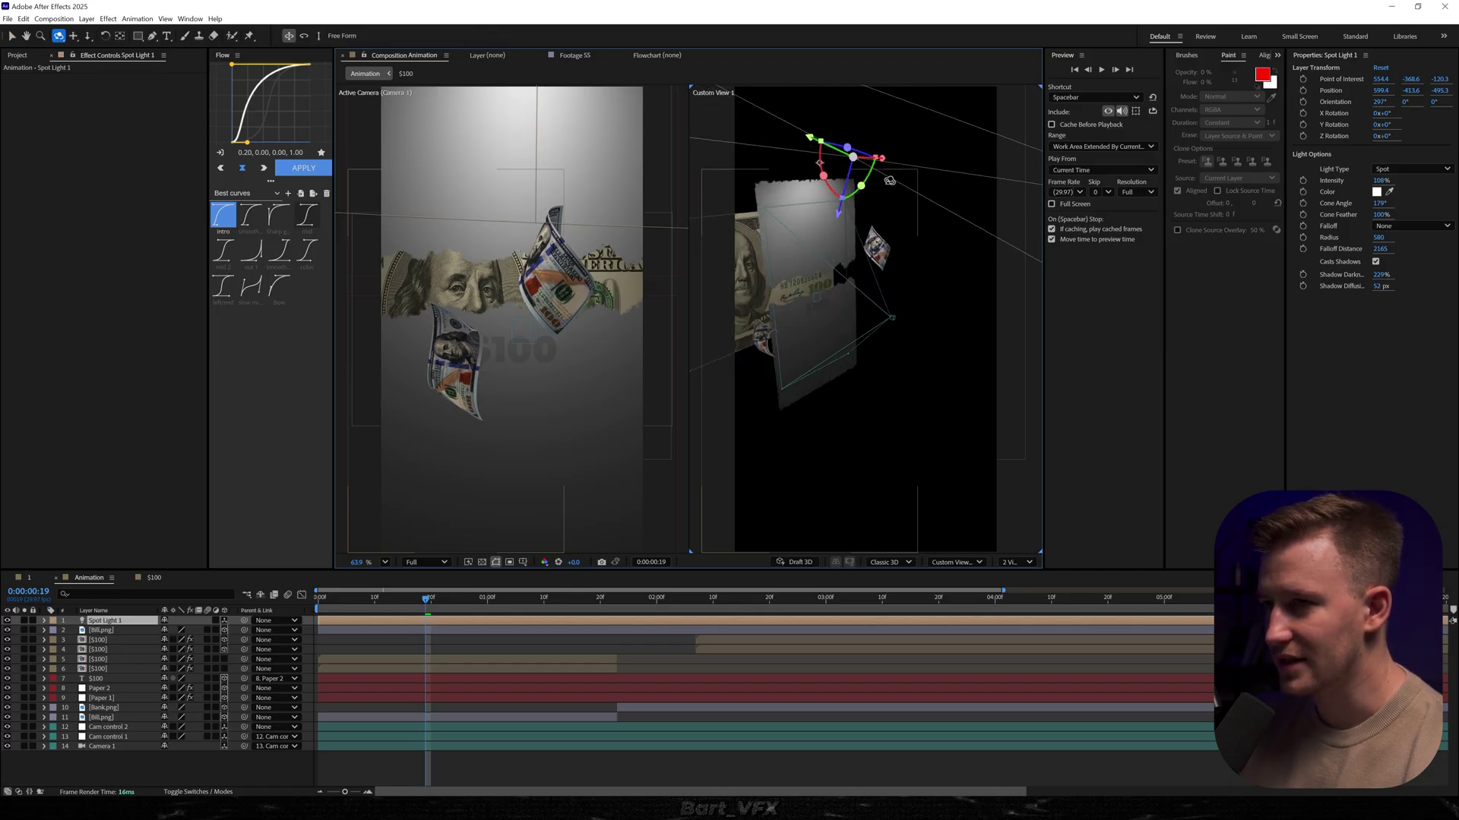
double_click(114, 620)
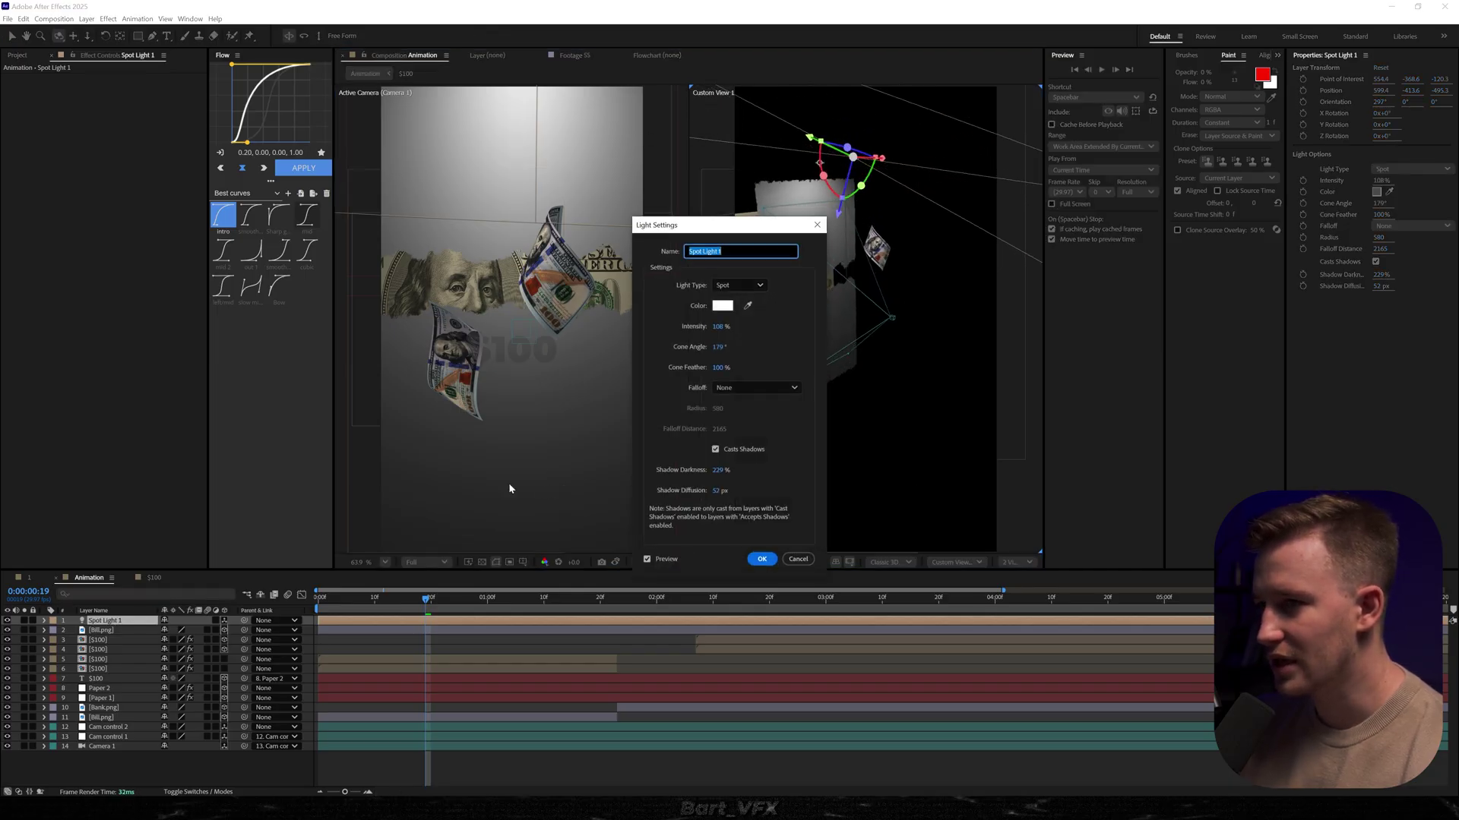
drag(989, 353, 911, 358)
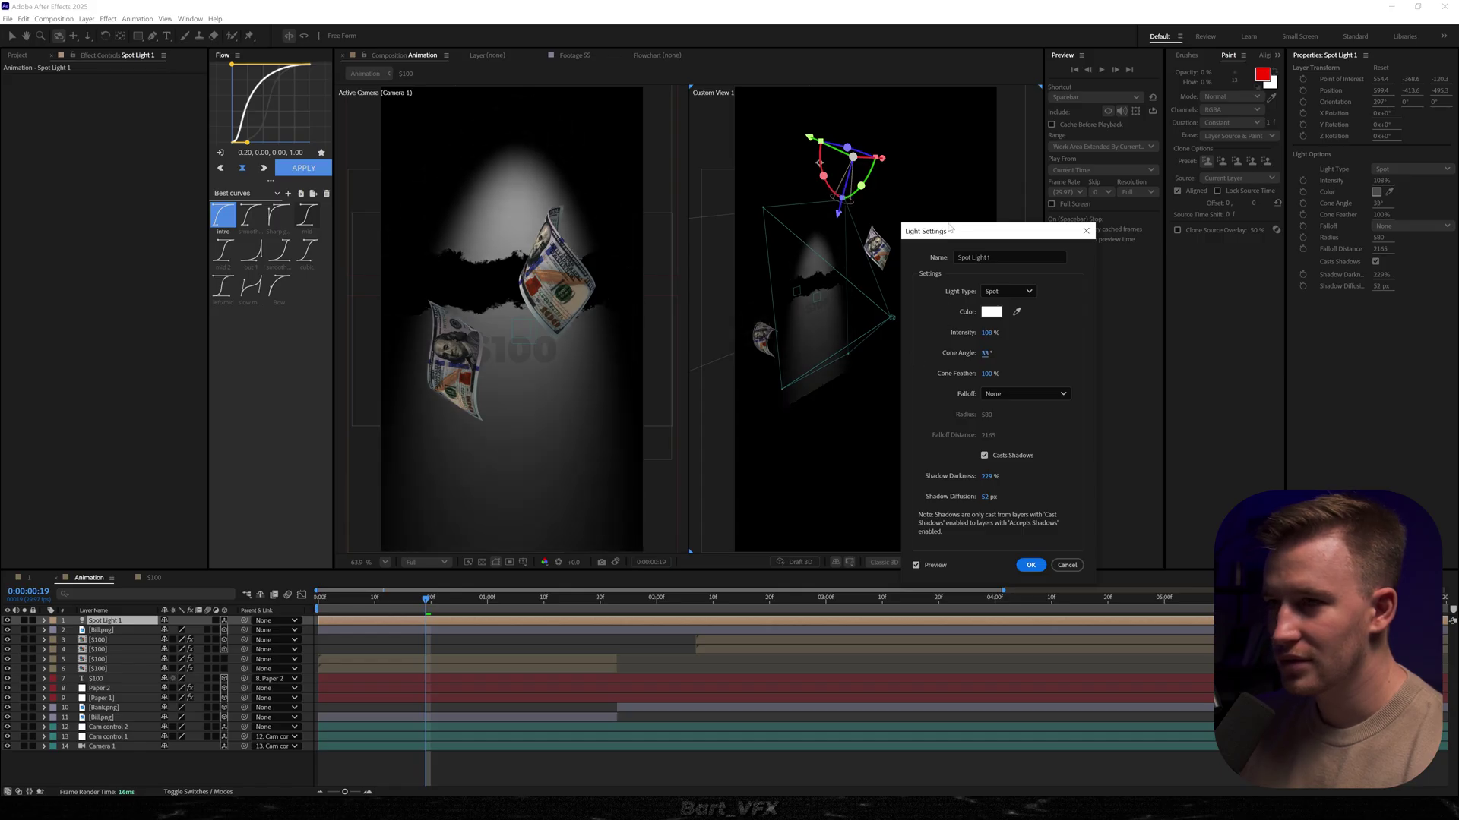
click(1031, 566)
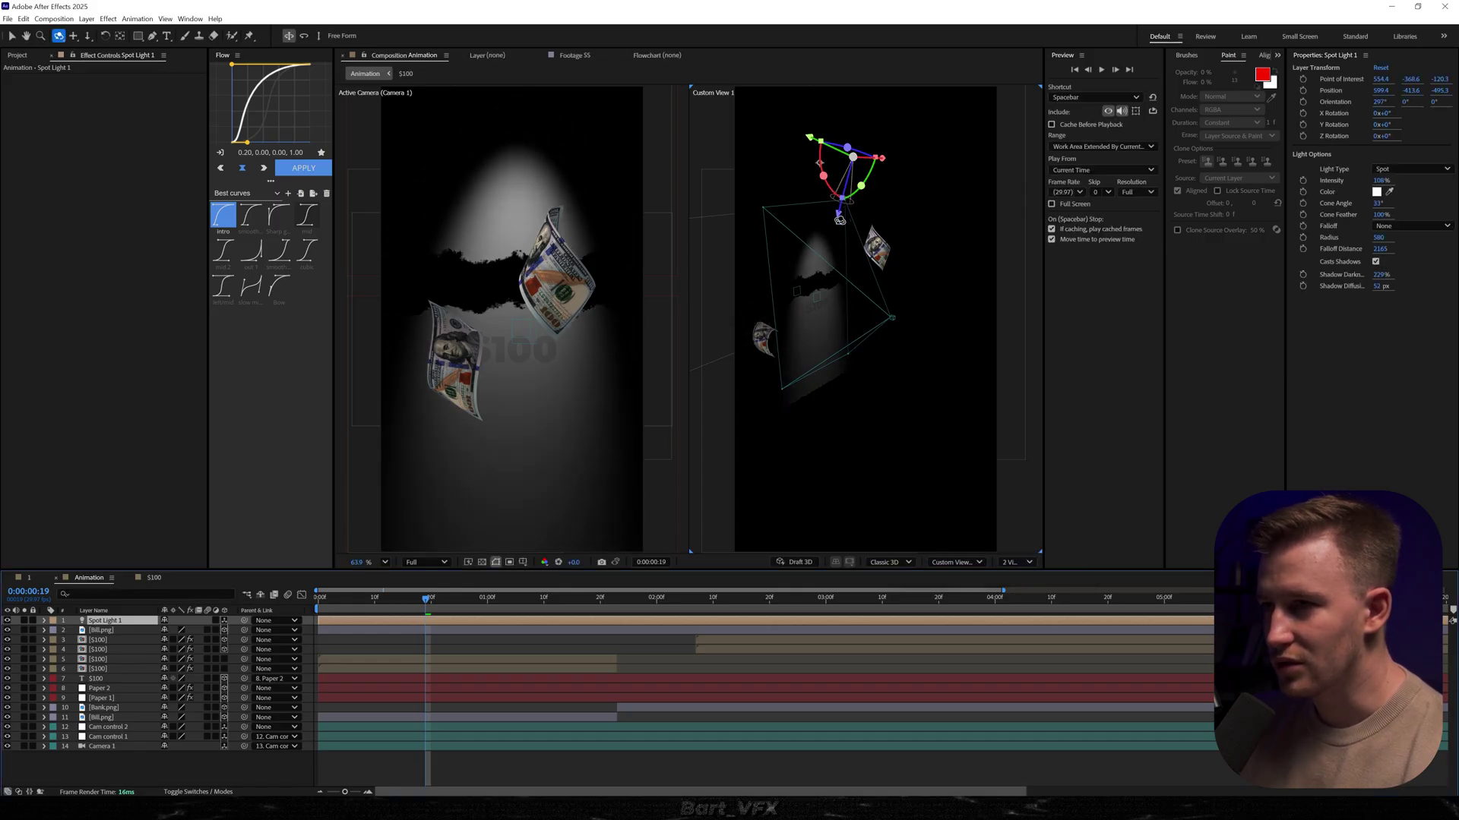
- Move Spot Light 1 farther up and away from the paper, angle it toward the tear, and preview the lighting from the start
key(v)
drag(840, 220, 883, 142)
key(1)
drag(882, 207, 845, 213)
key(v)
mouse_move(885, 152)
mouse_down()
mouse_move(909, 149)
mouse_move(879, 179)
mouse_up()
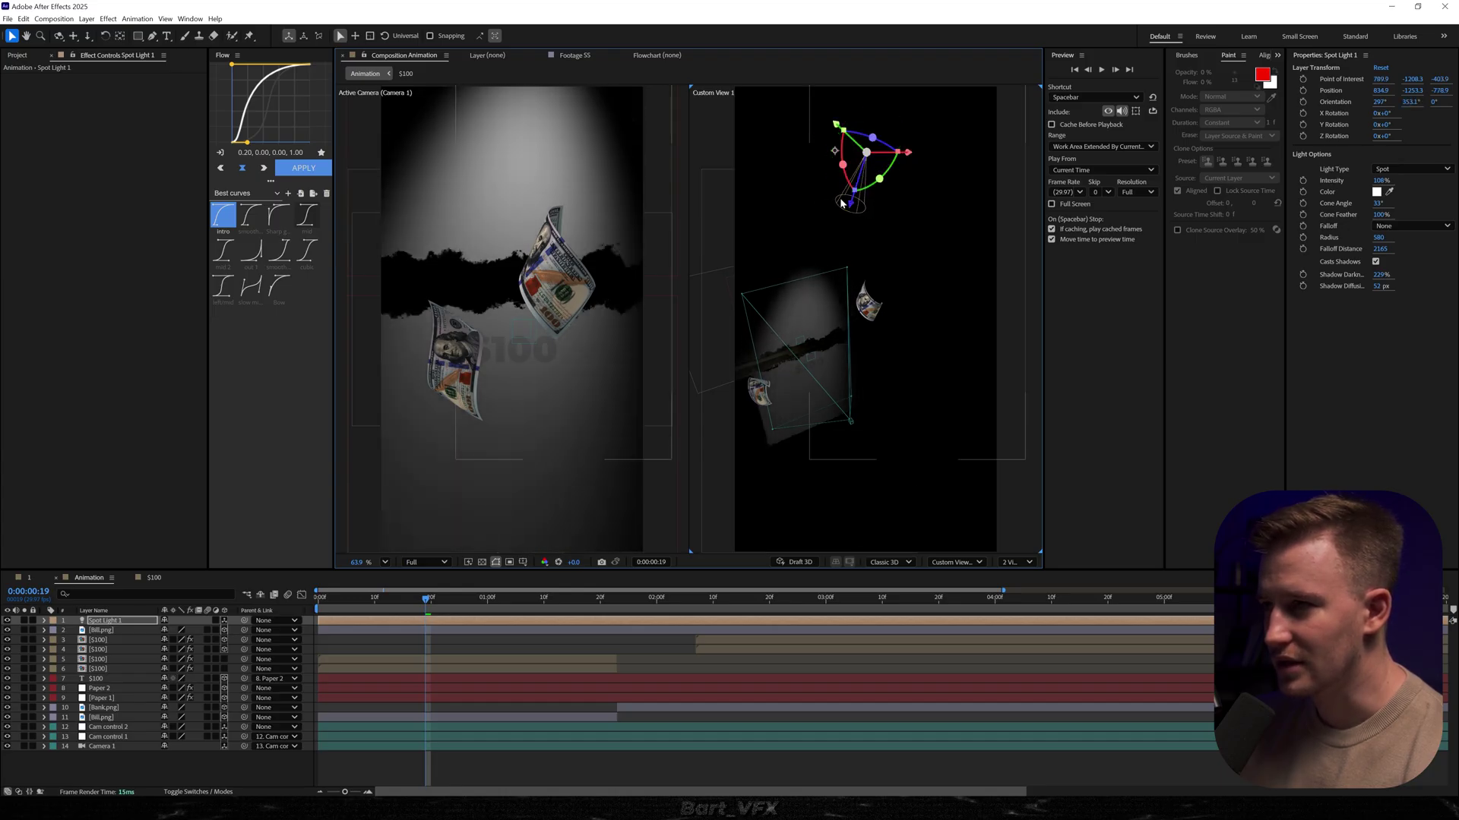
key(space)
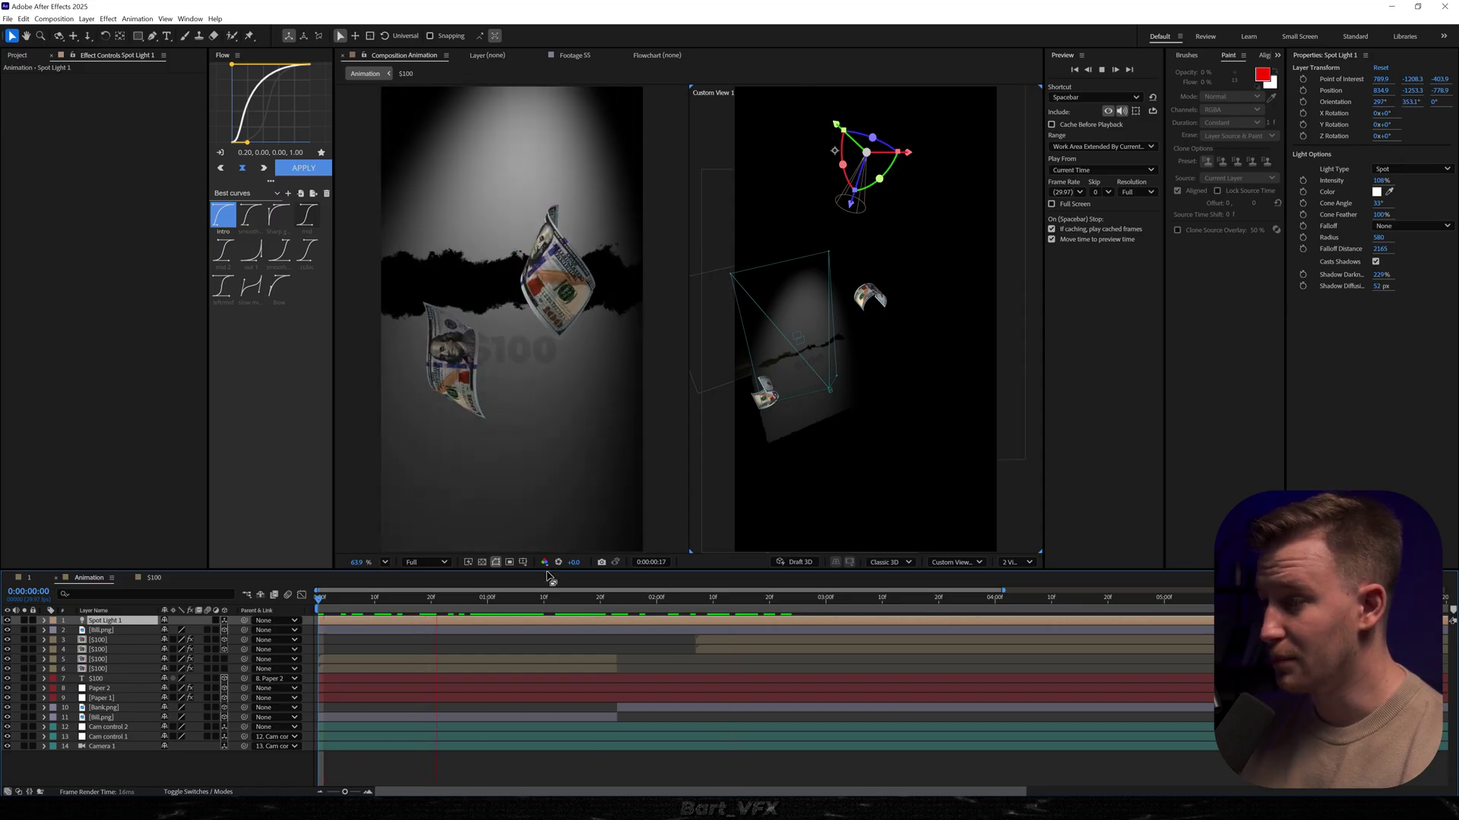
click(632, 600)
key(Home)
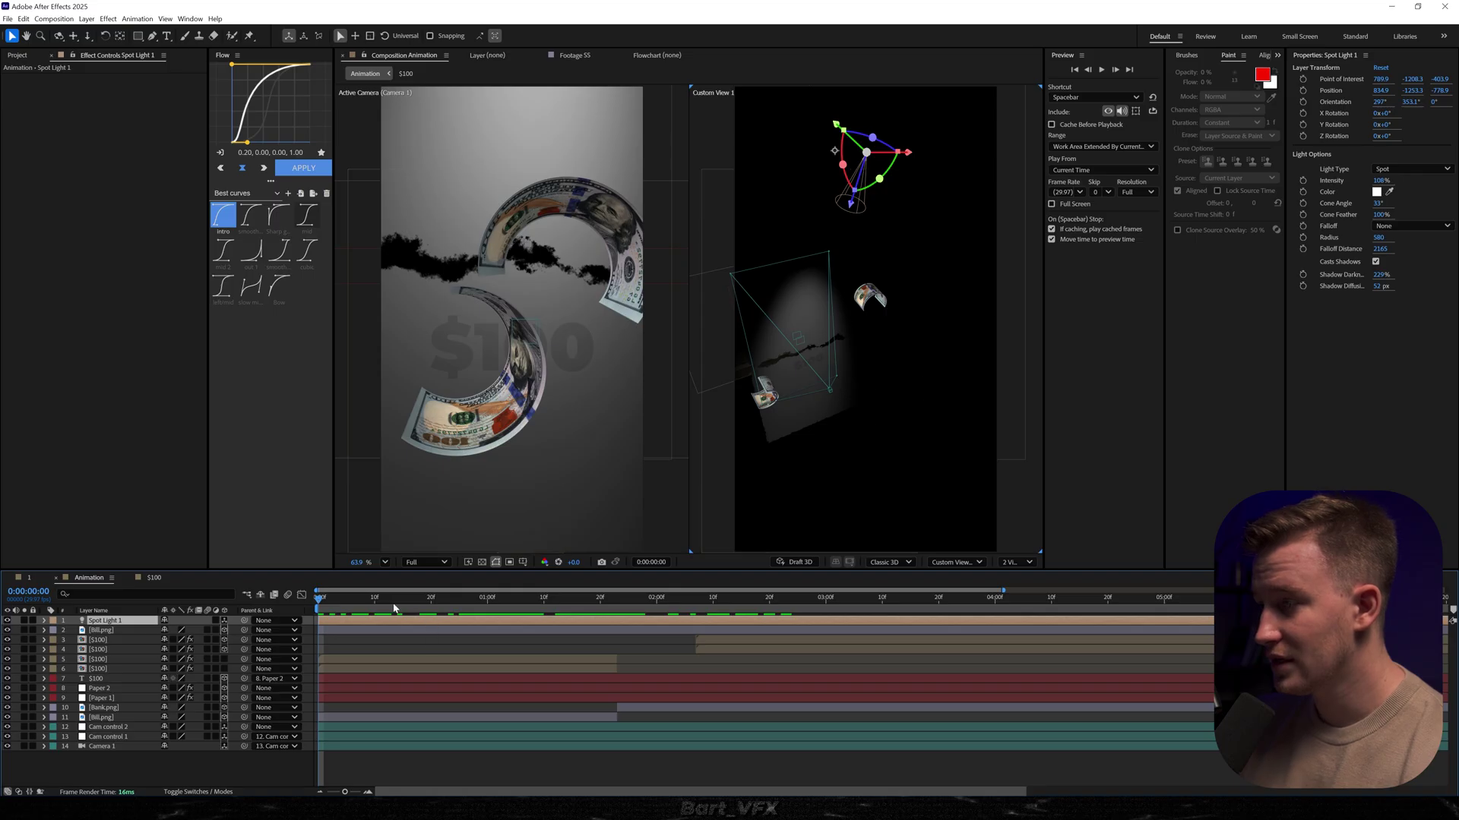
- Duplicate Spot Light 1 at 0:23 and move the copy behind the torn paper to illuminate the bill image
click(448, 600)
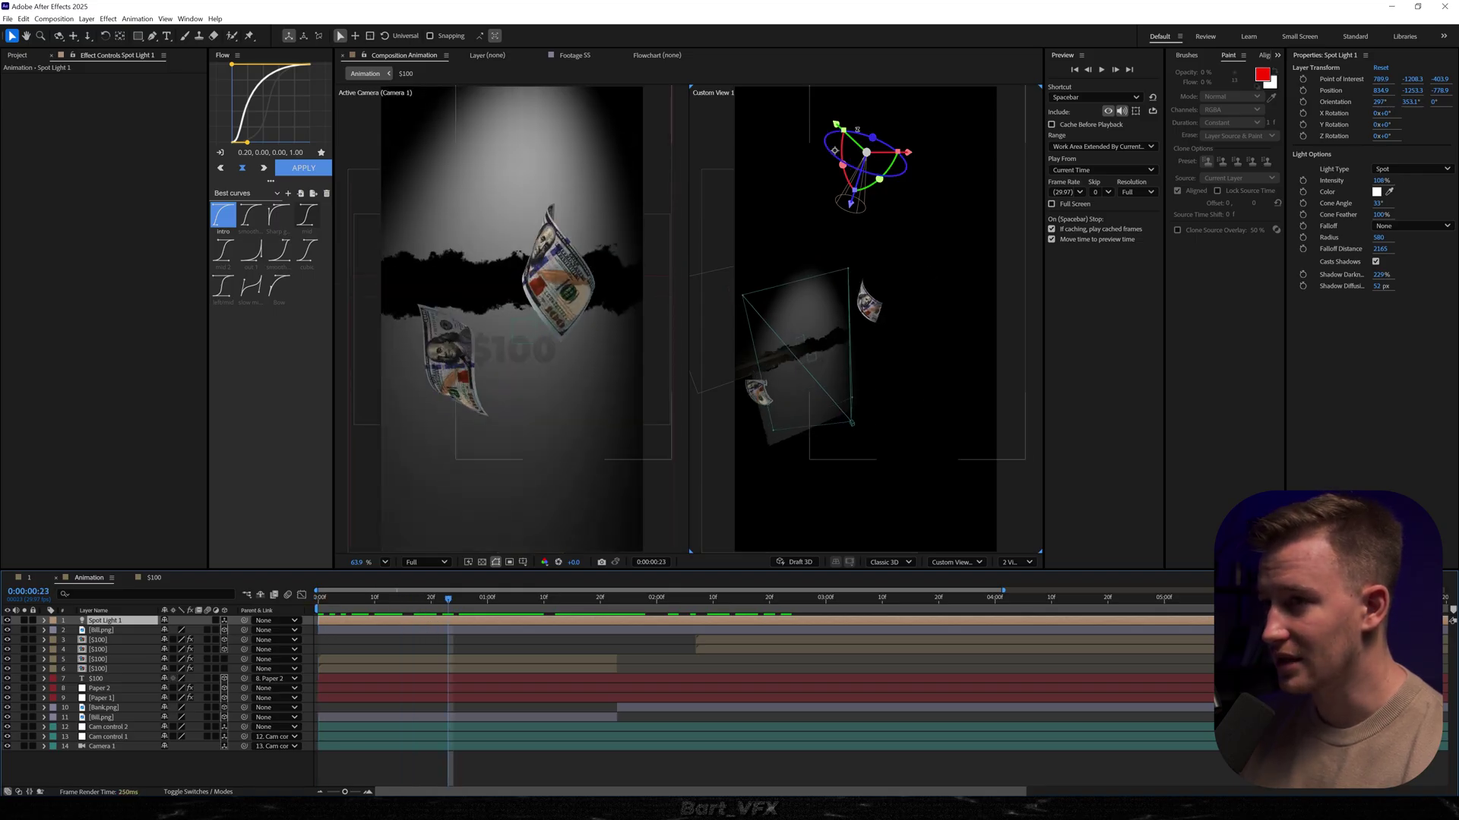
key(ctrl+d)
drag(836, 123, 796, 69)
key(1)
drag(817, 251, 848, 205)
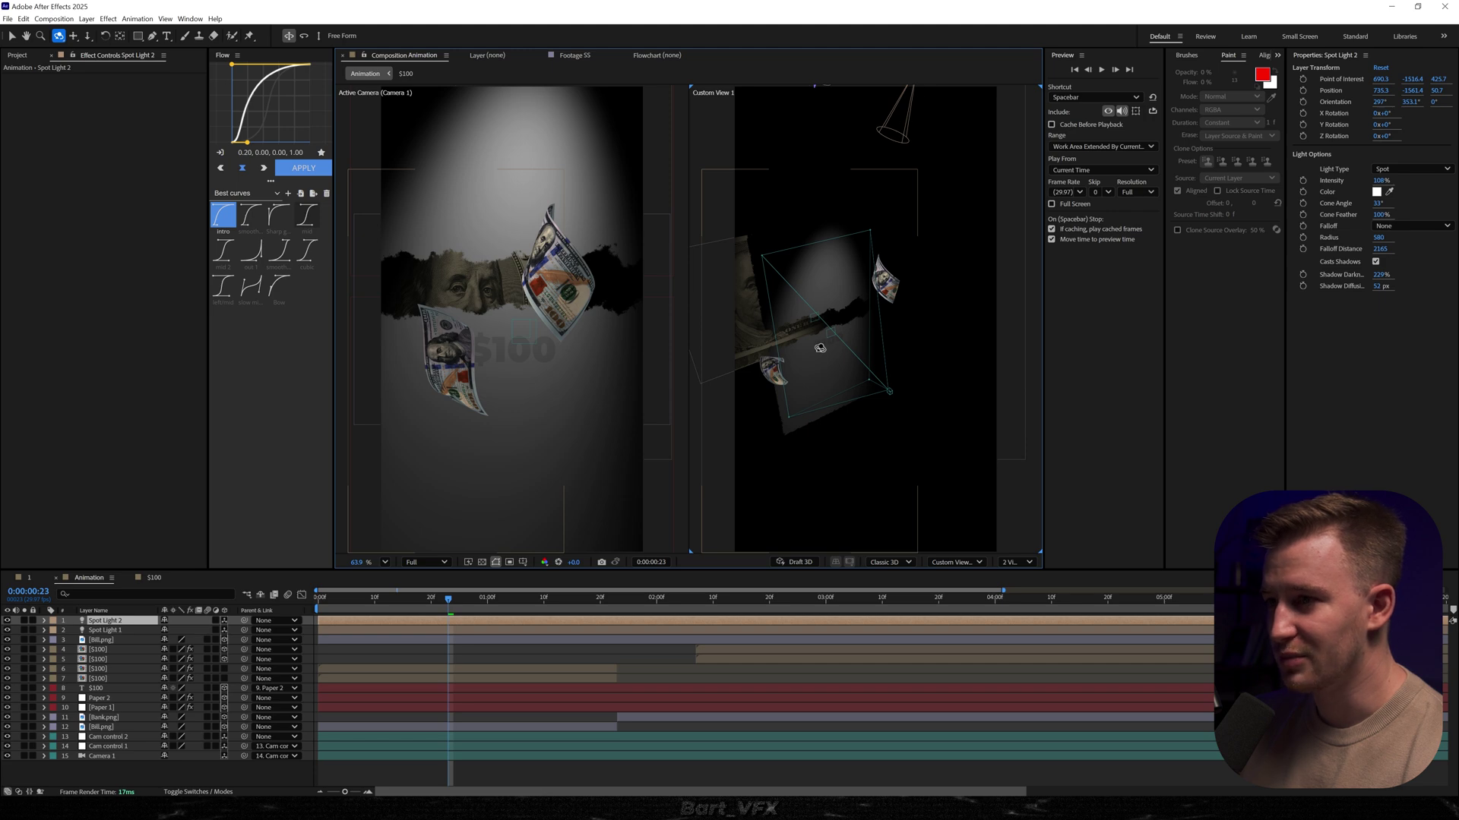
- Set Spot Light 2's intensity to 133% and its cone angle to 37°
key(1)
mouse_move(824, 351)
mouse_down()
mouse_move(860, 362)
mouse_move(820, 370)
mouse_up()
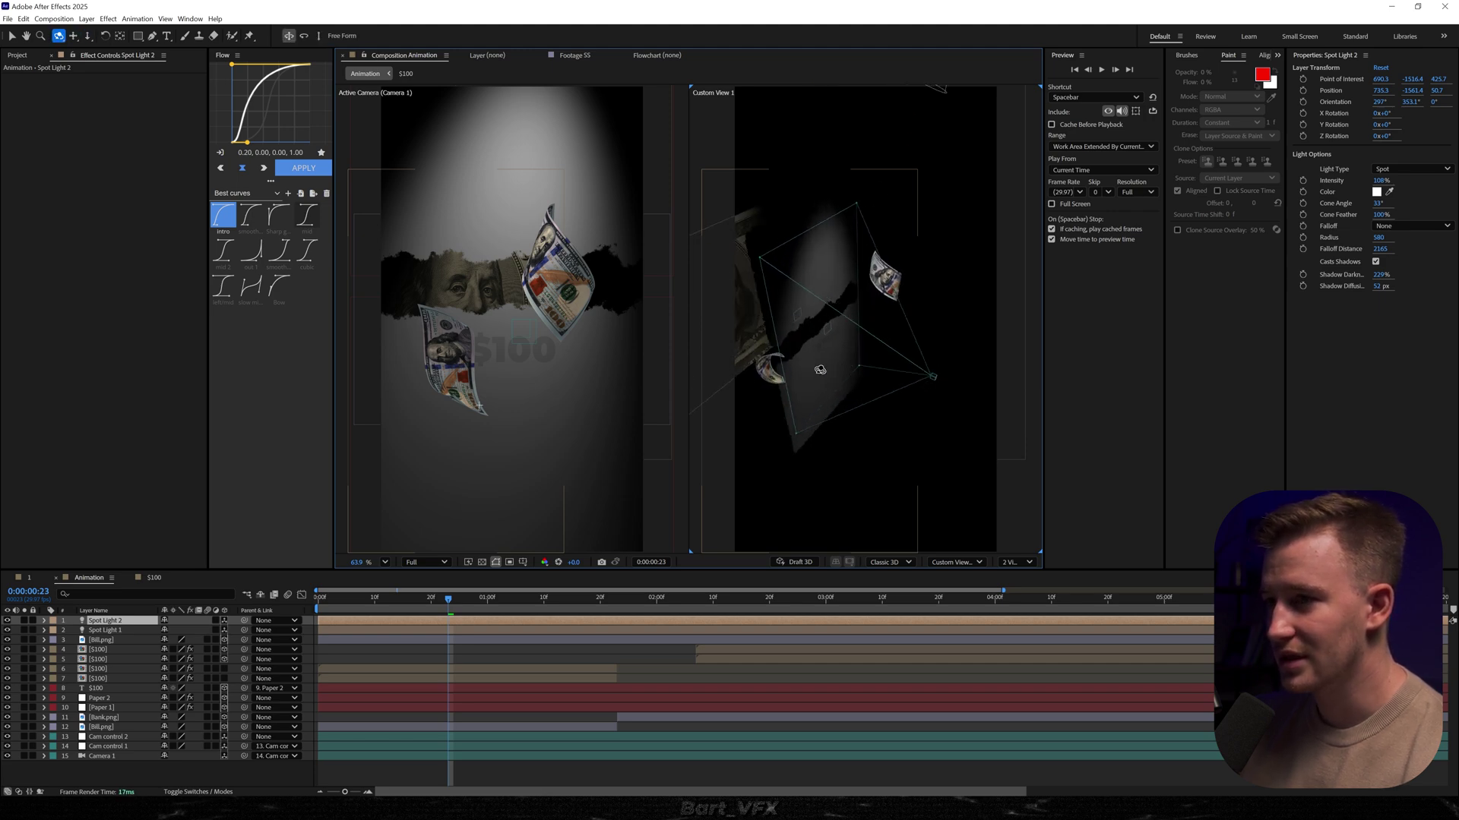
drag(832, 176, 809, 148)
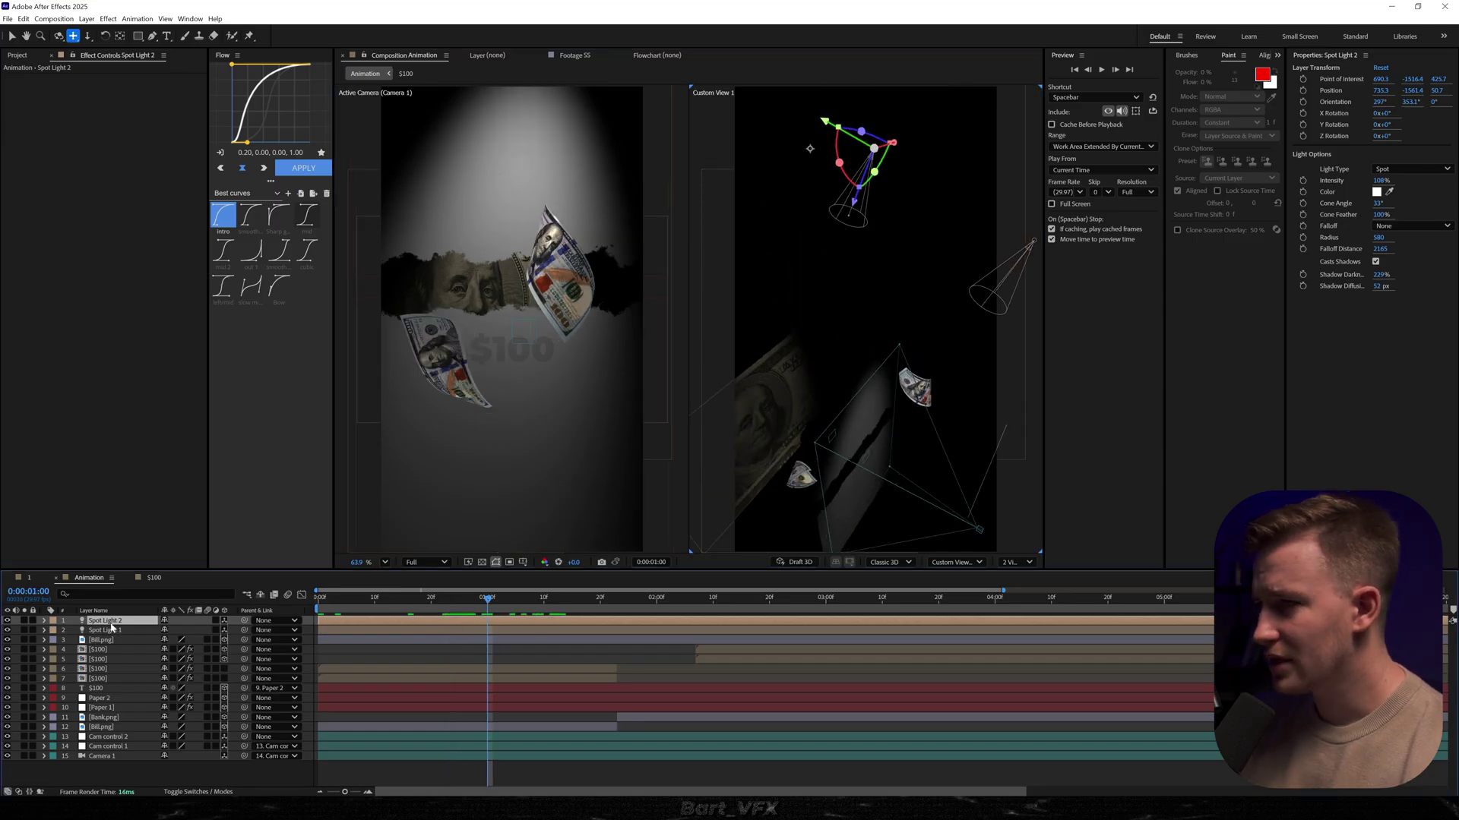
double_click(110, 623)
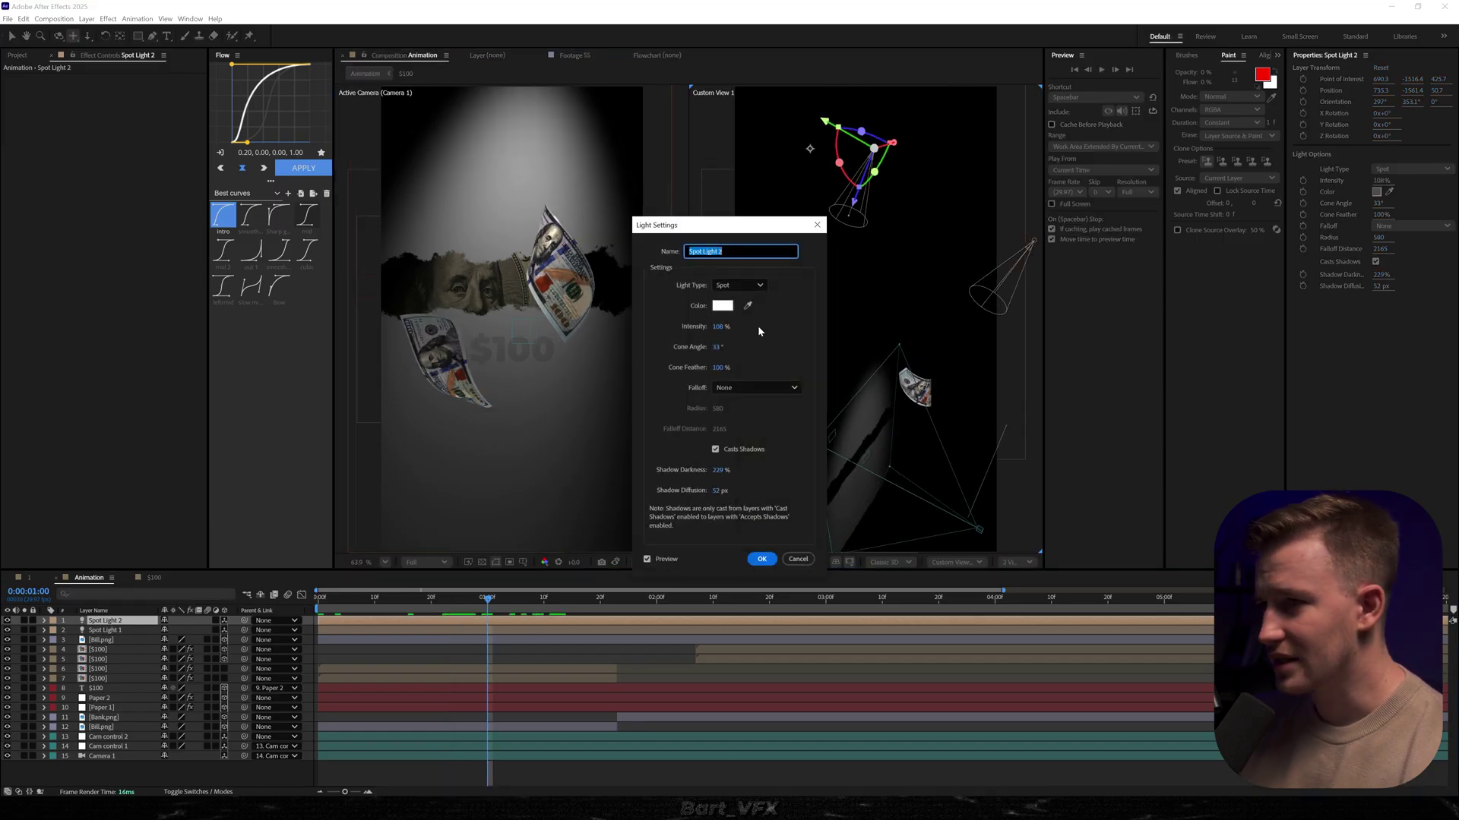
drag(734, 238, 803, 264)
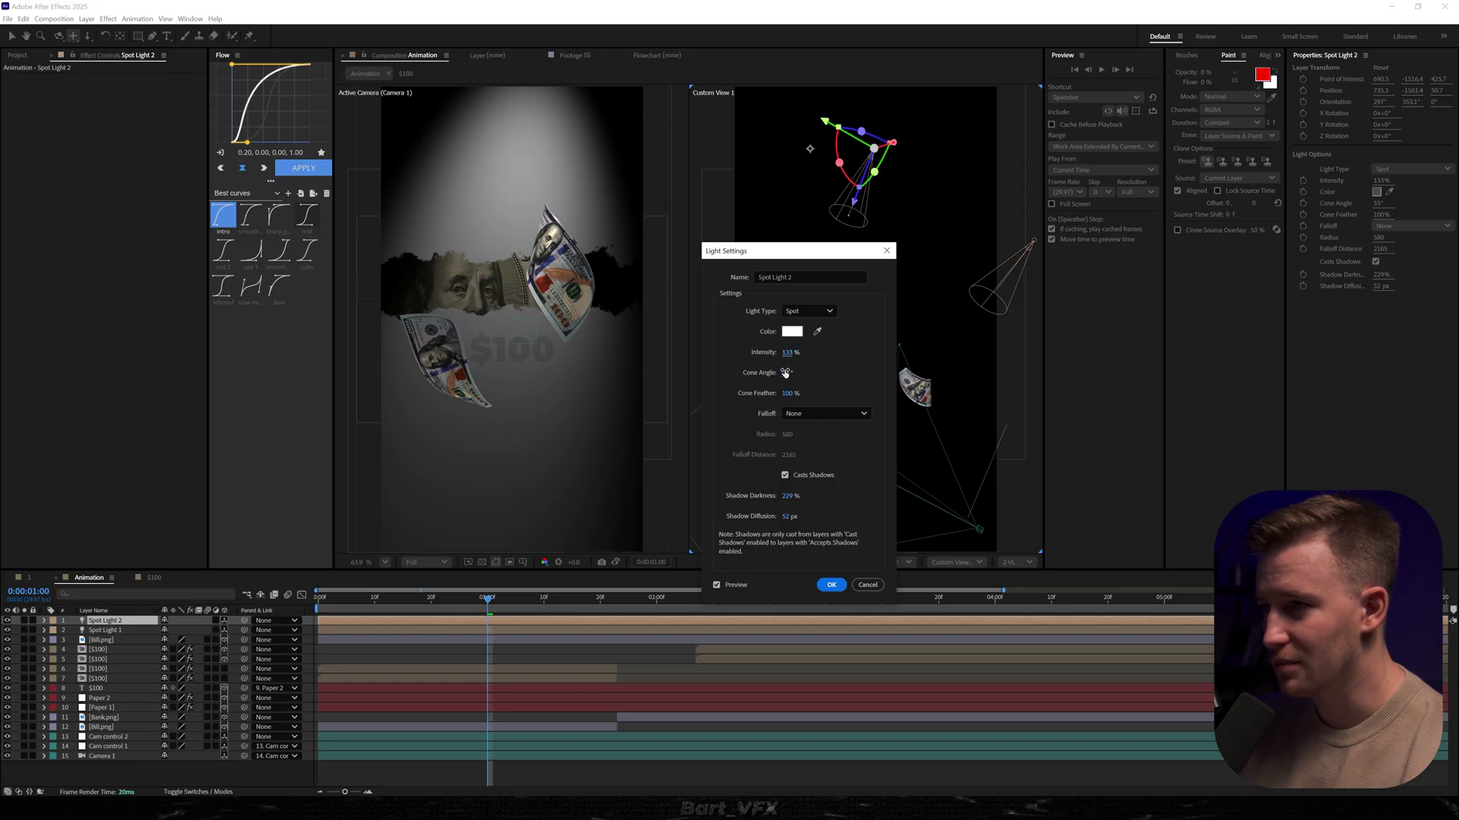
drag(788, 371, 787, 371)
click(830, 585)
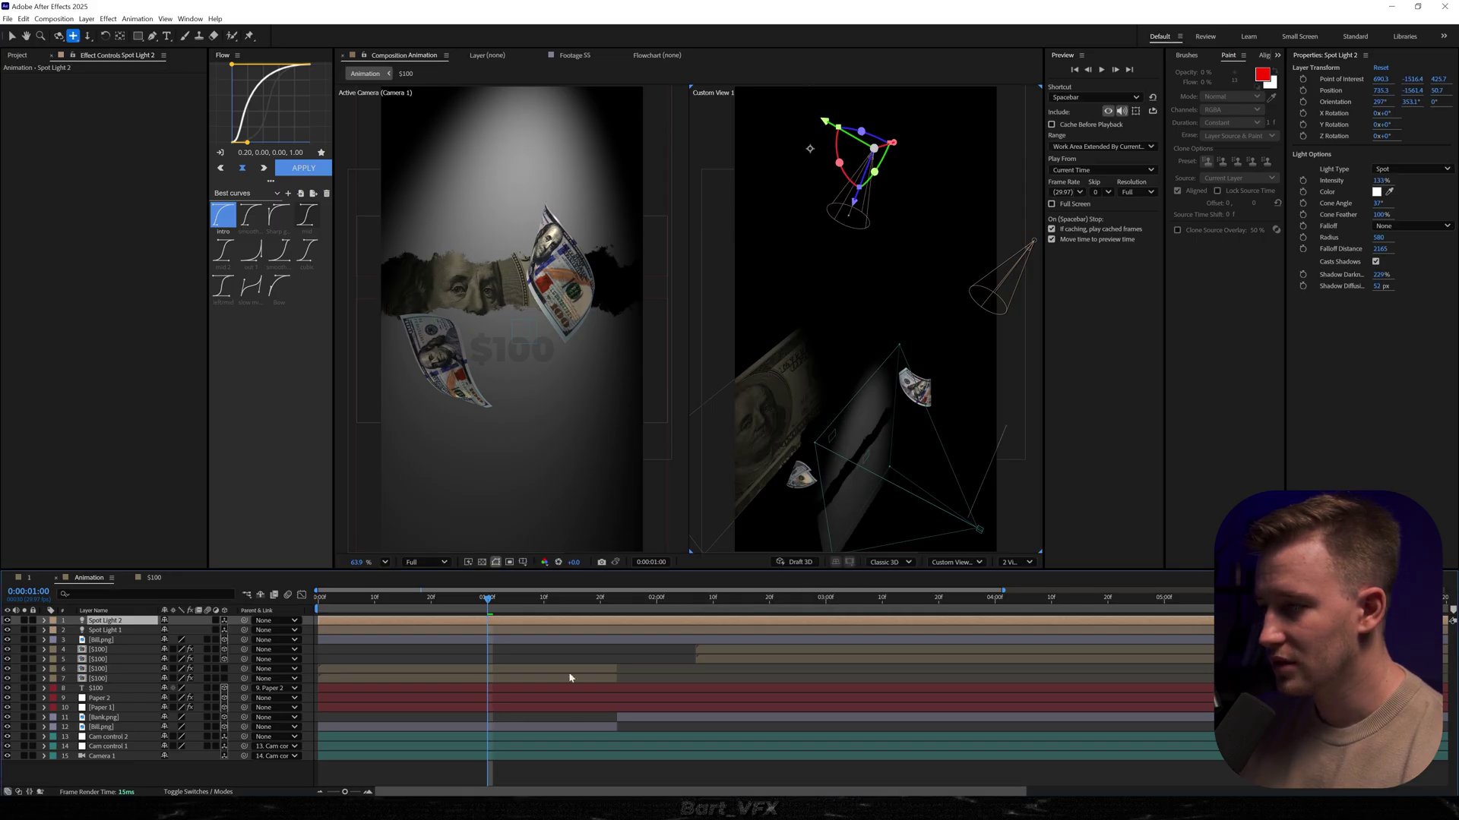
- Duplicate Spot Light 2 and move the copy forward to light the large bill image that crosses the camera during the transition
drag(487, 598, 566, 597)
key(ctrl+d)
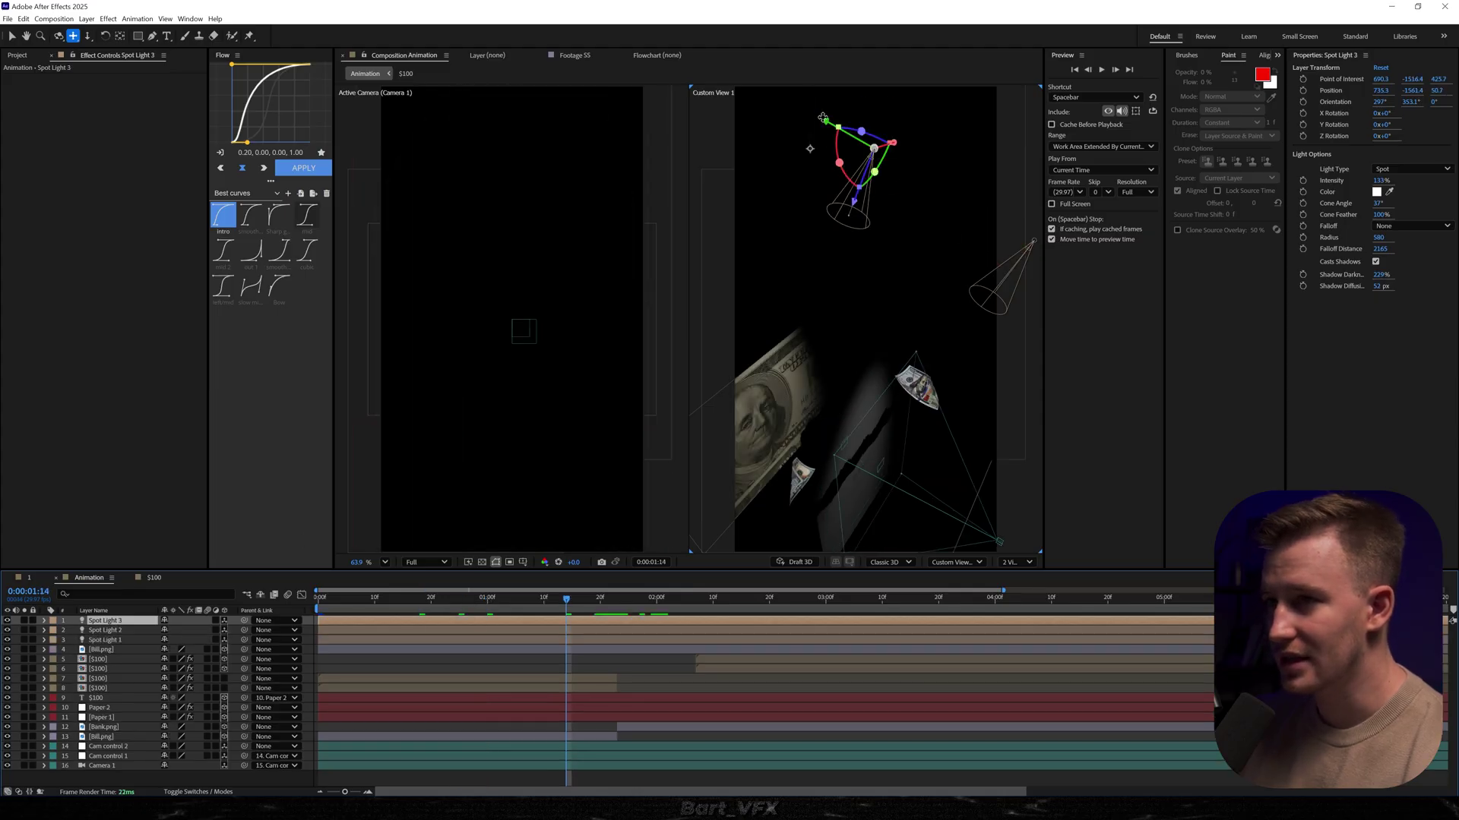
key(v)
click(652, 598)
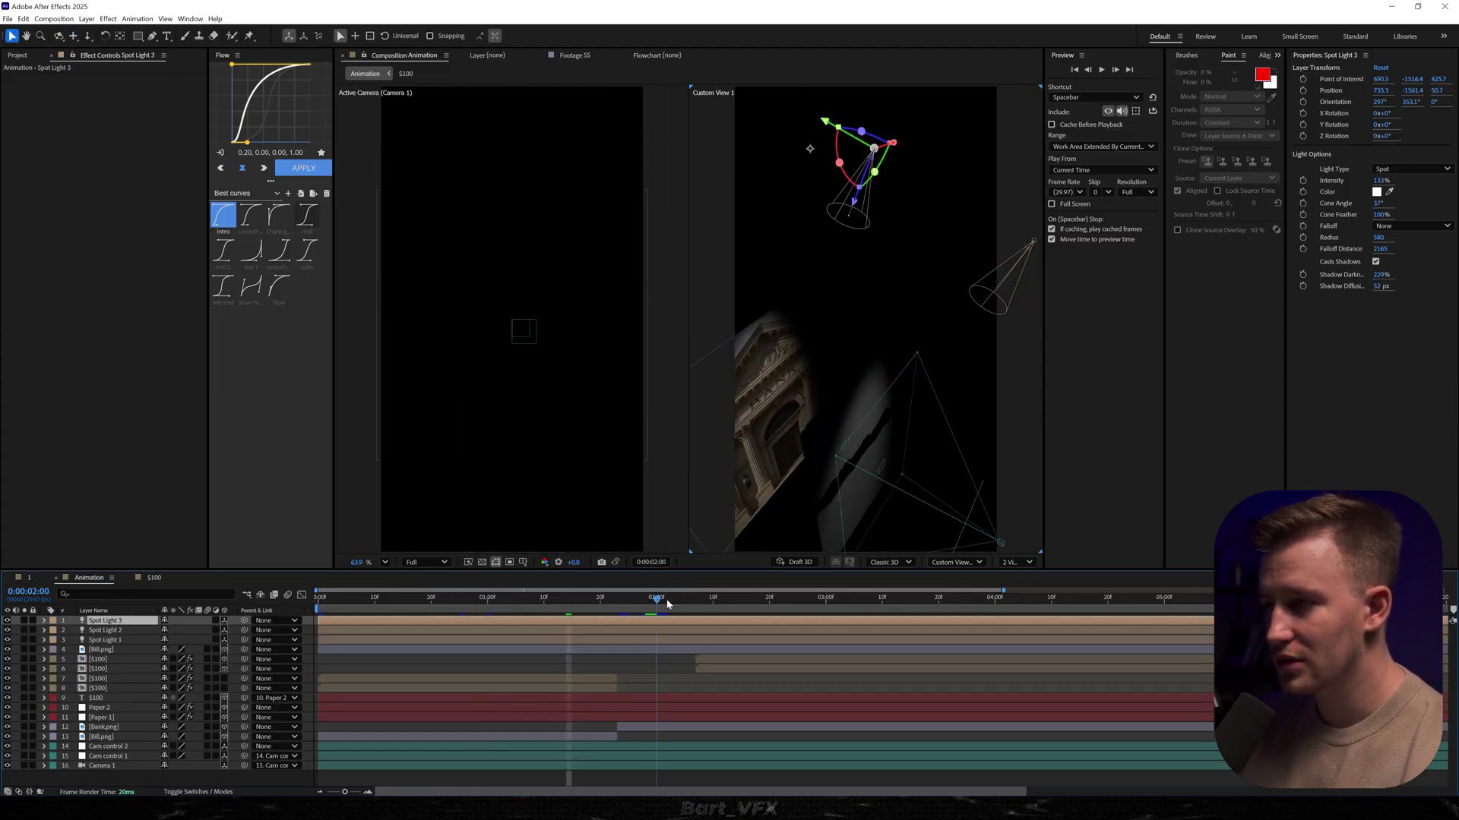
drag(874, 172, 1094, 269)
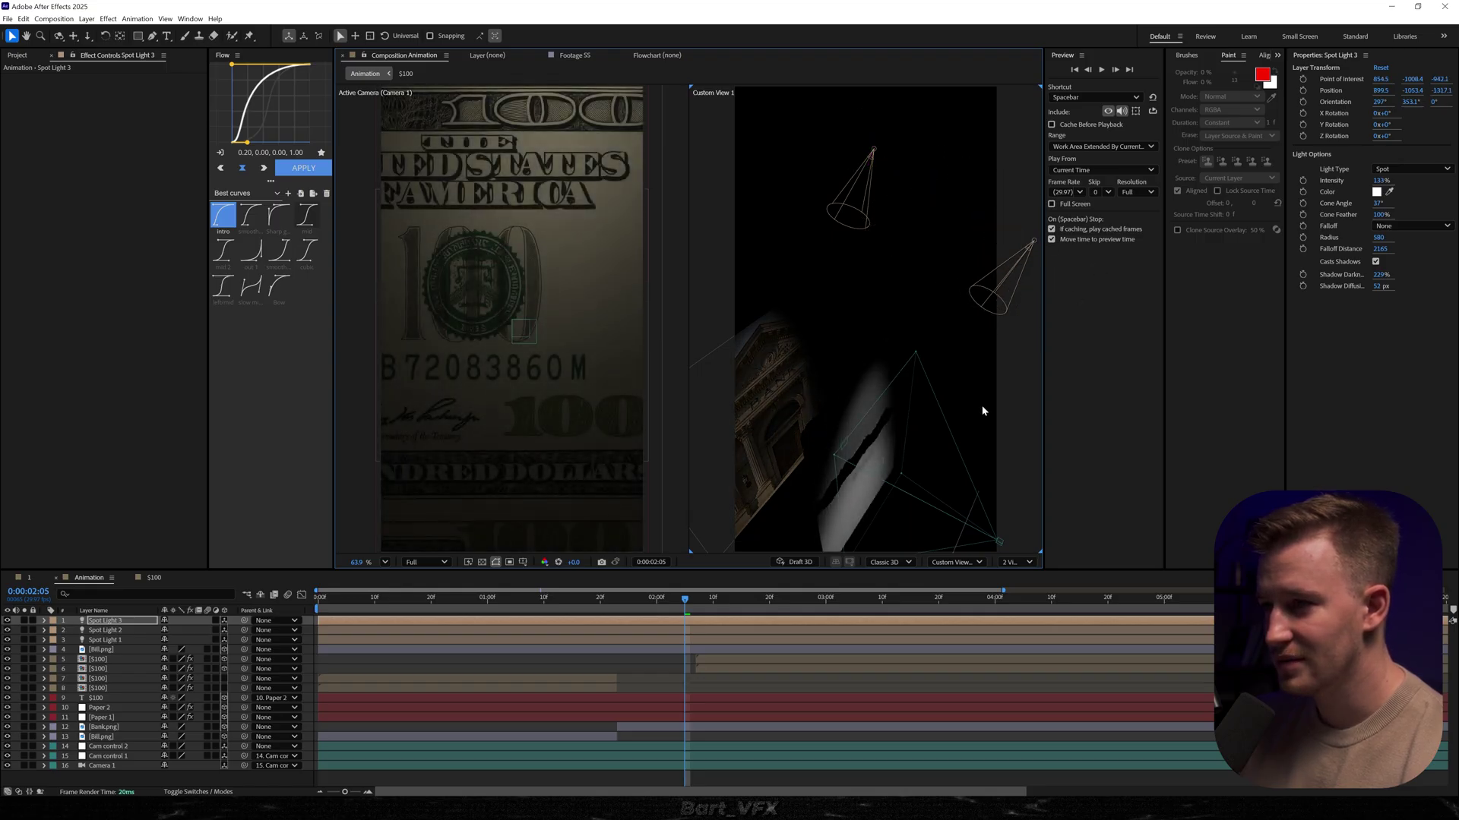
- Fine-tune the position of Spot Light 3 over the transition bill and preview the lighting through the transition
key(2)
drag(949, 423, 895, 441)
key(1)
key(c)
key(v)
drag(899, 228, 906, 235)
drag(658, 597, 555, 609)
key(space)
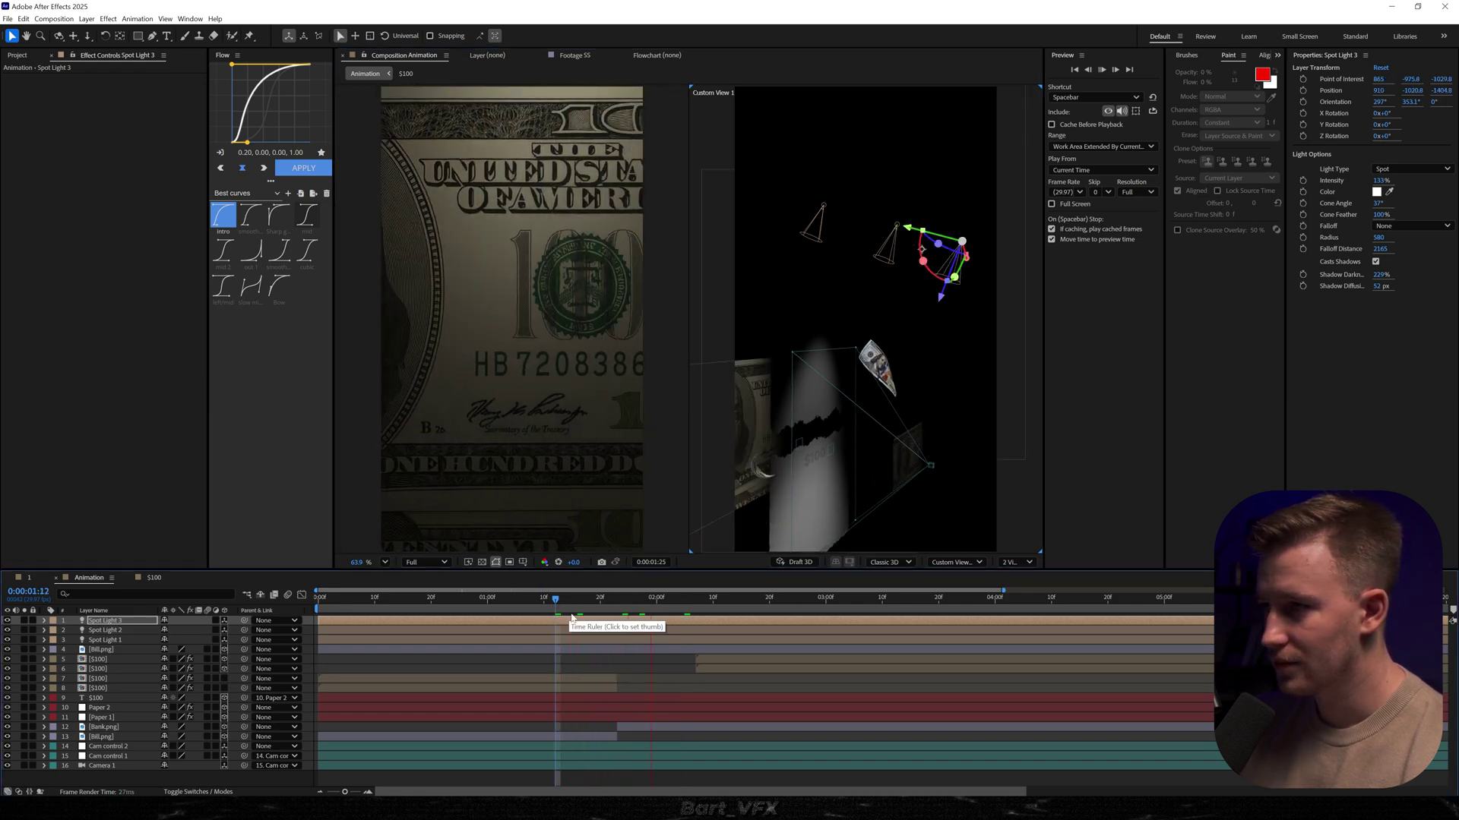
key(space)
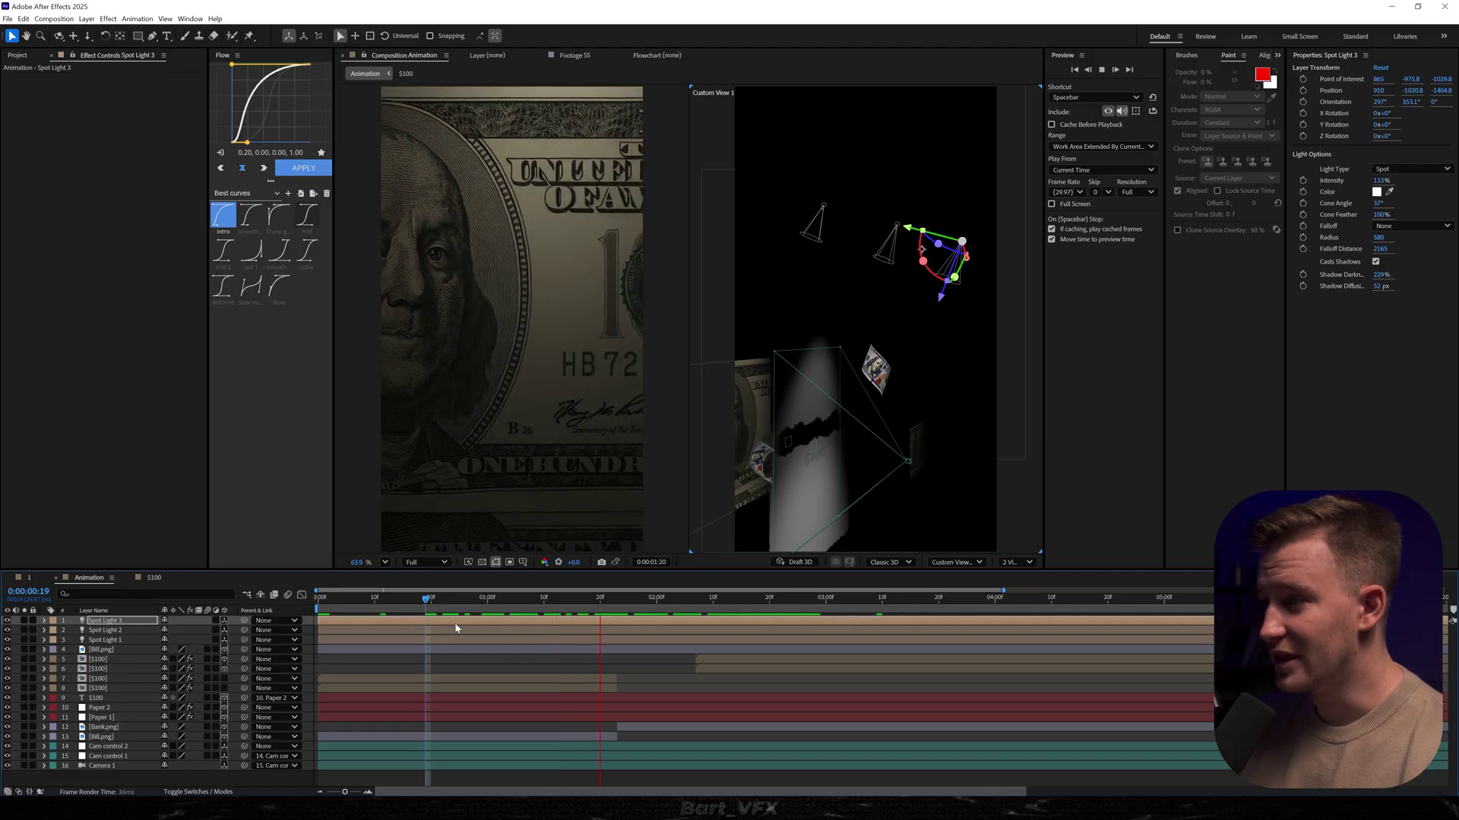
key(space)
- Examine how the lights affect the flying $100 bills before and after the bank transition
drag(674, 600, 612, 598)
click(97, 659)
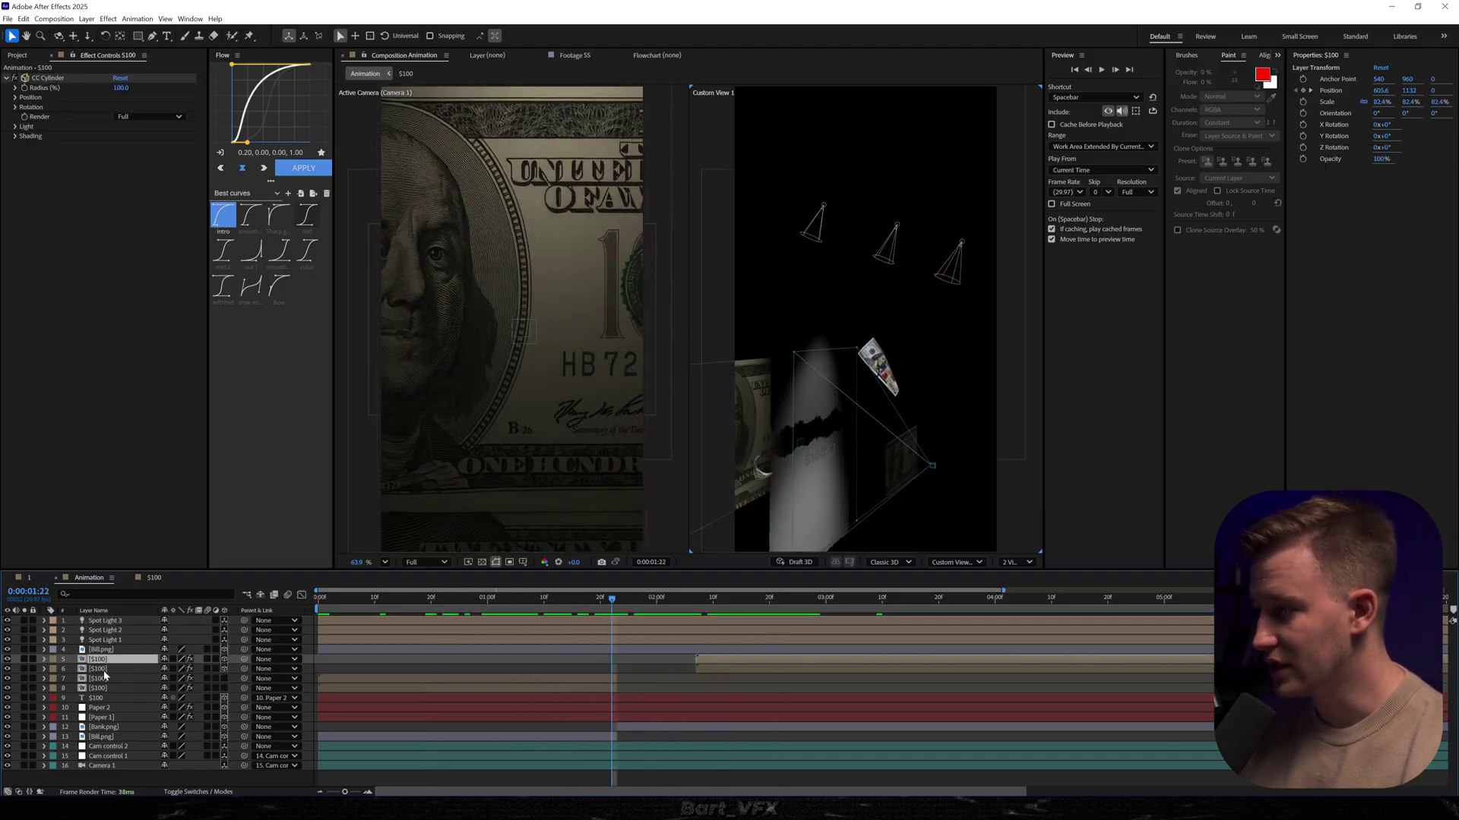
shift+click(98, 668)
drag(612, 599, 768, 675)
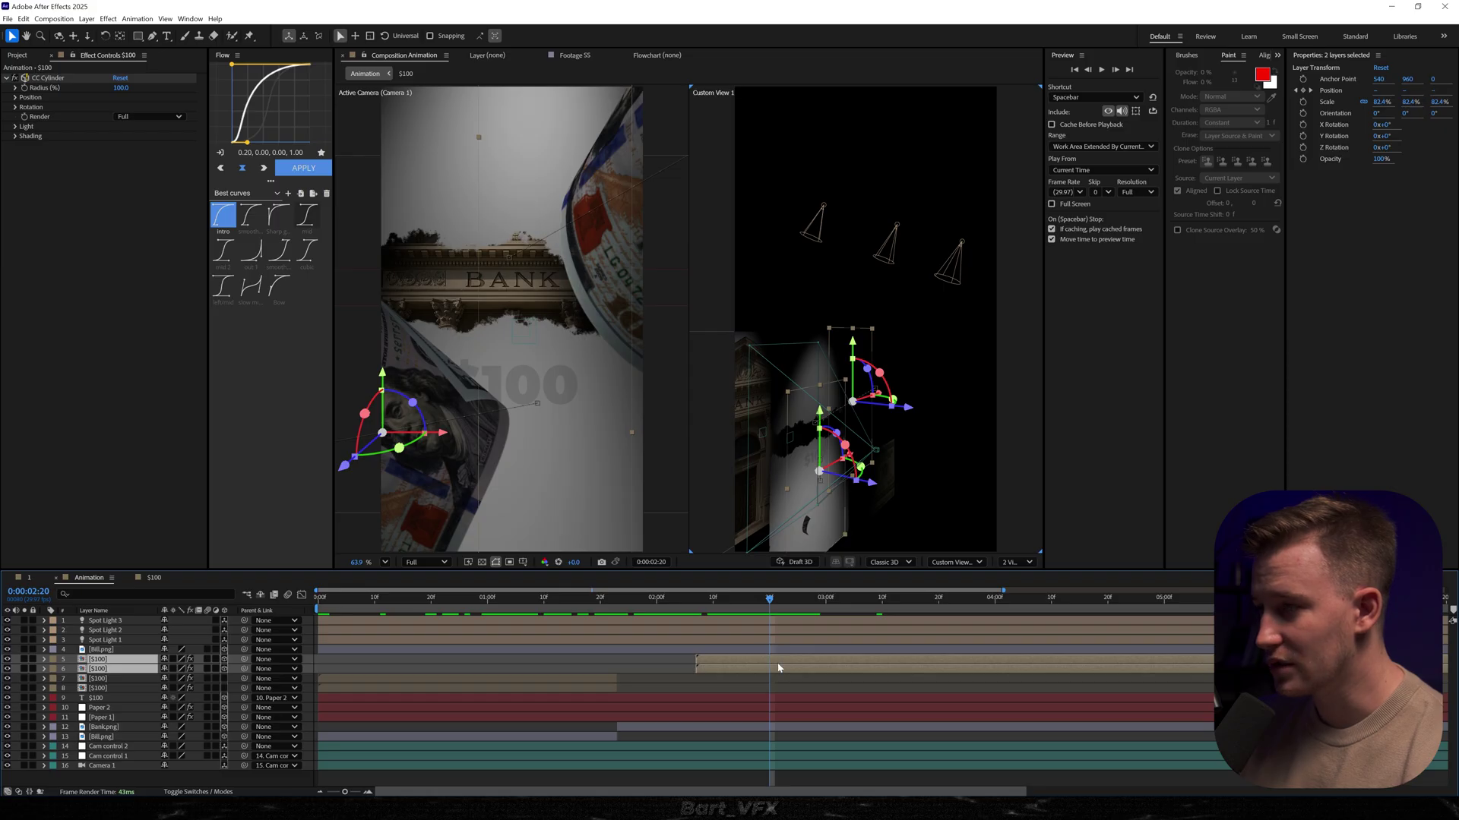
drag(569, 599, 526, 626)
click(503, 679)
shift+click(494, 687)
click(483, 670)
drag(684, 601, 747, 598)
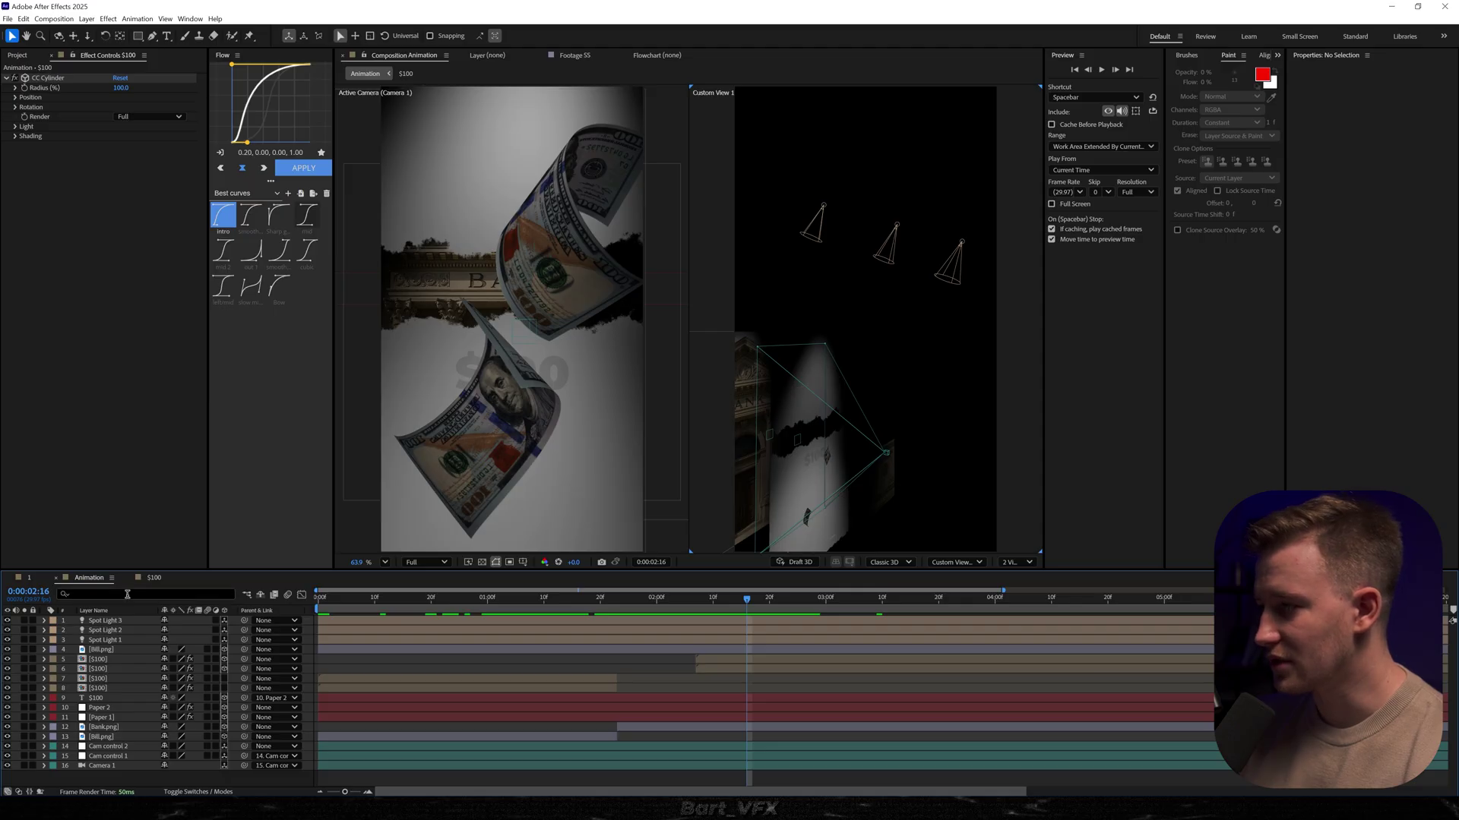
- Turn off Accepts Lights for the two $100 bill layers that appear after the transition, and preview the result
click(106, 659)
shift+click(107, 669)
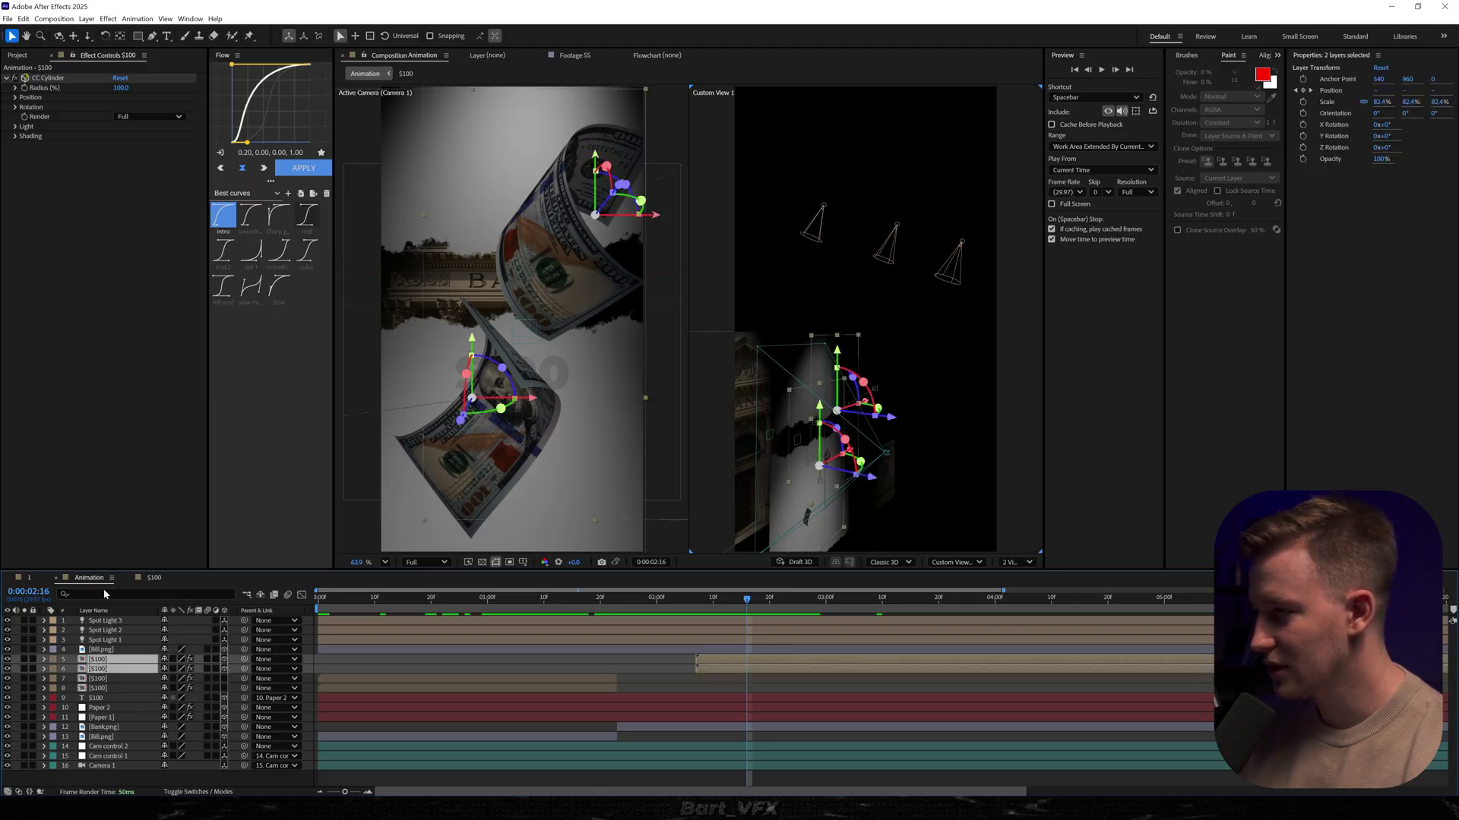
text(acce)
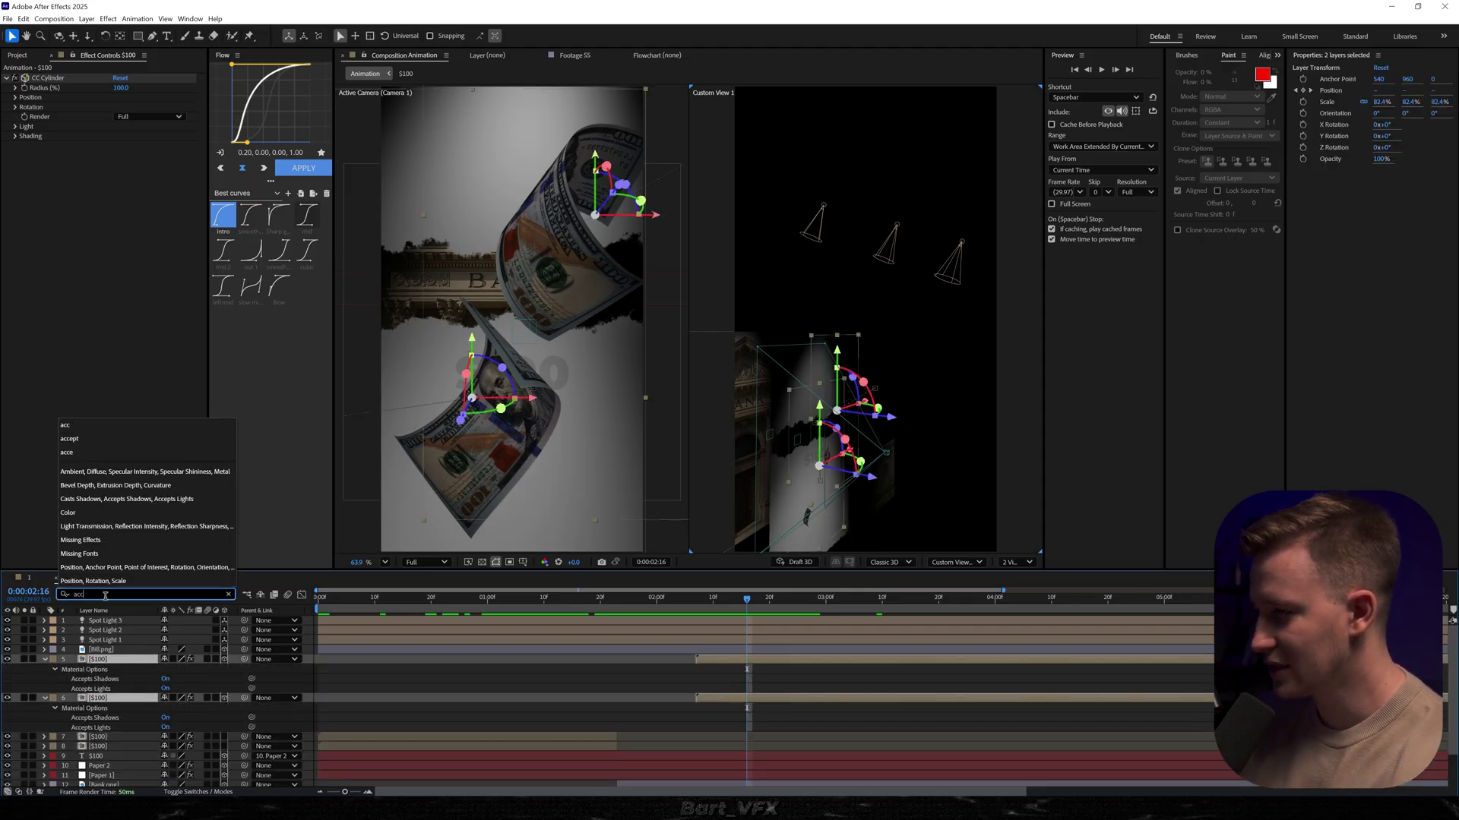
click(164, 689)
click(112, 711)
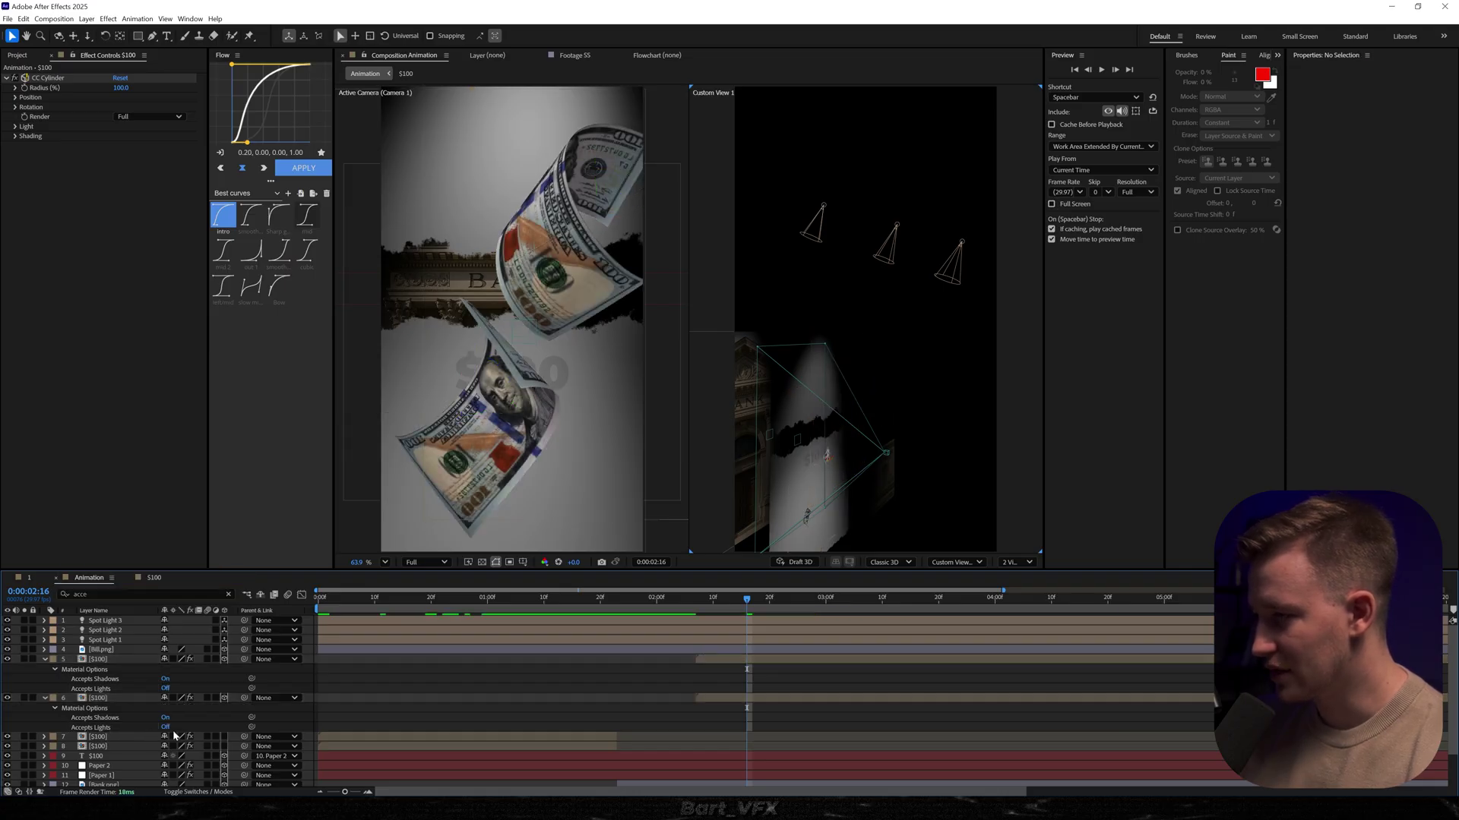
drag(688, 601, 674, 600)
key(space)
key(space)
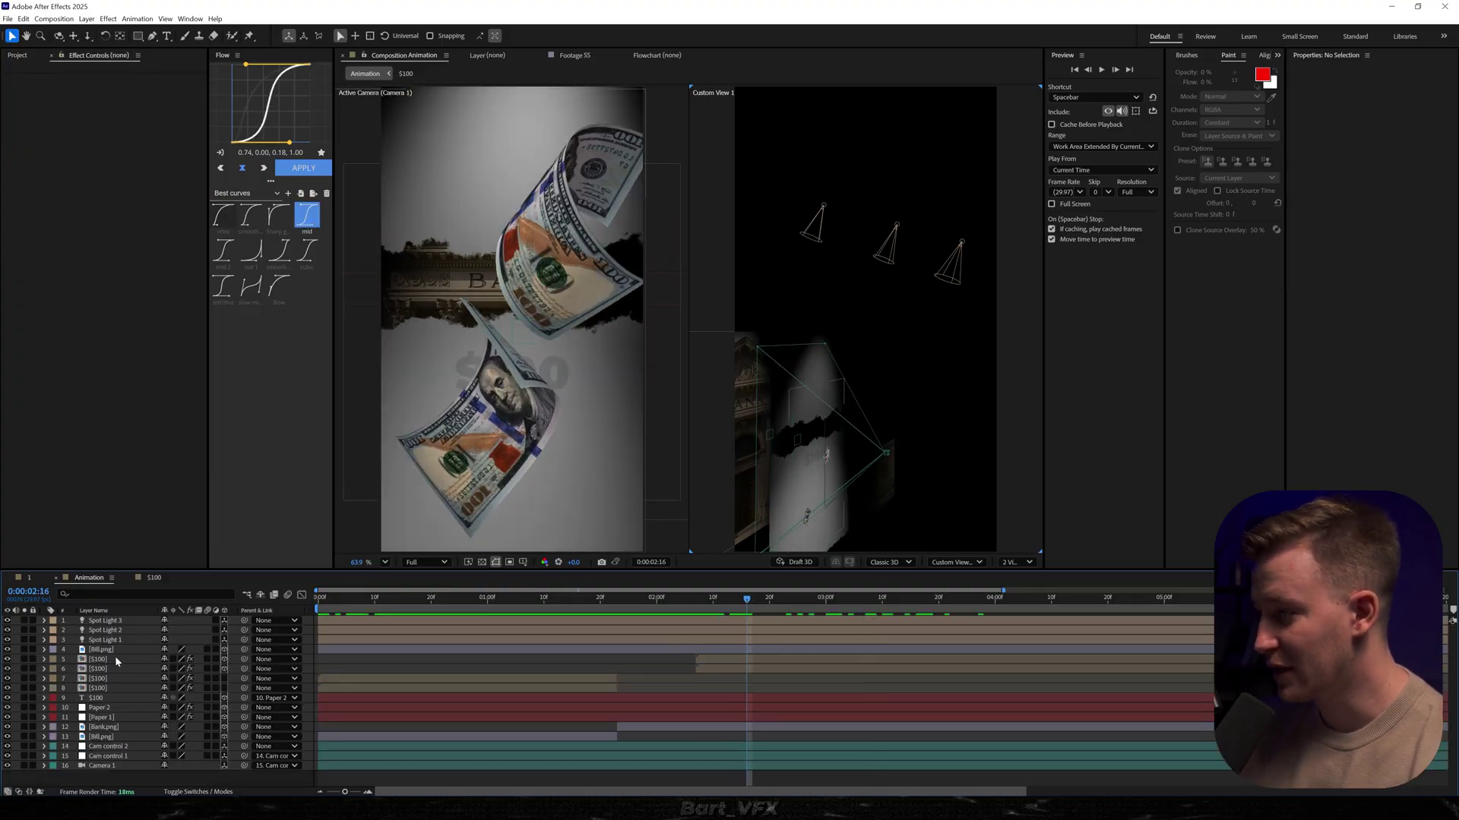
- Add Position keyframes to Paper 1 and Paper 2 at 0:00:02:06 to hold the current tear opening
click(114, 728)
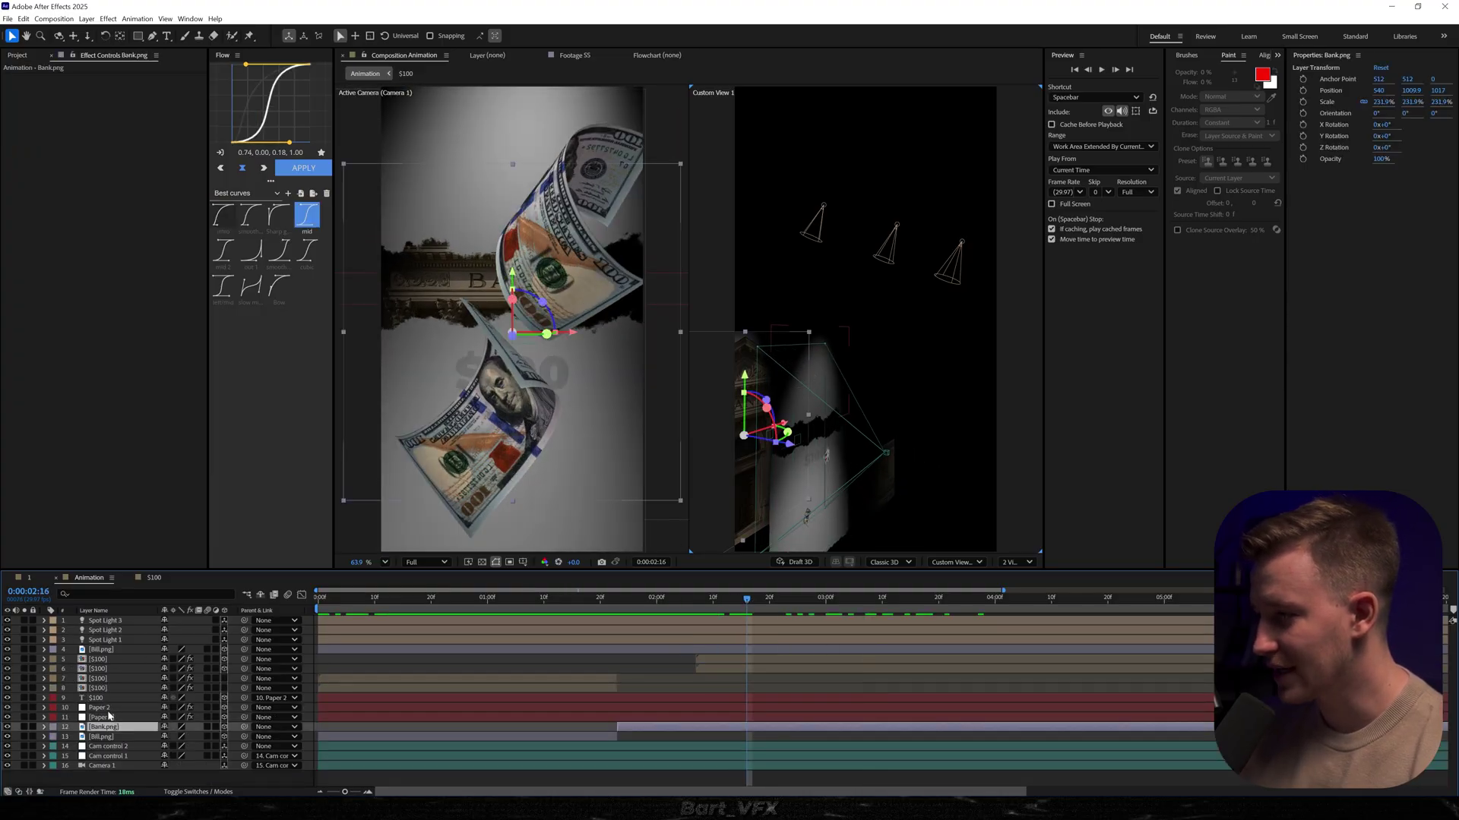
click(99, 708)
shift+click(103, 717)
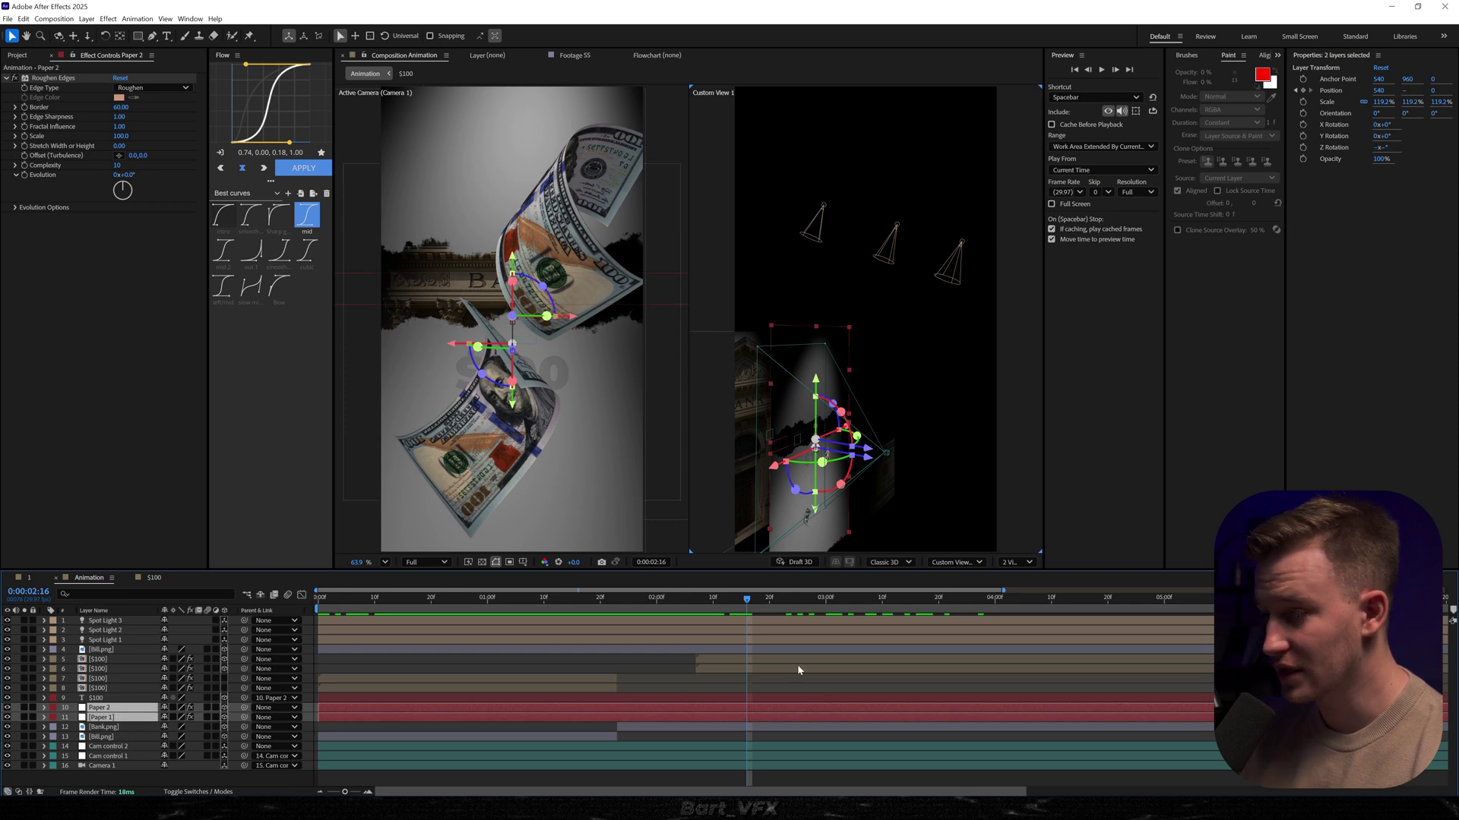
key(p)
drag(747, 601, 693, 611)
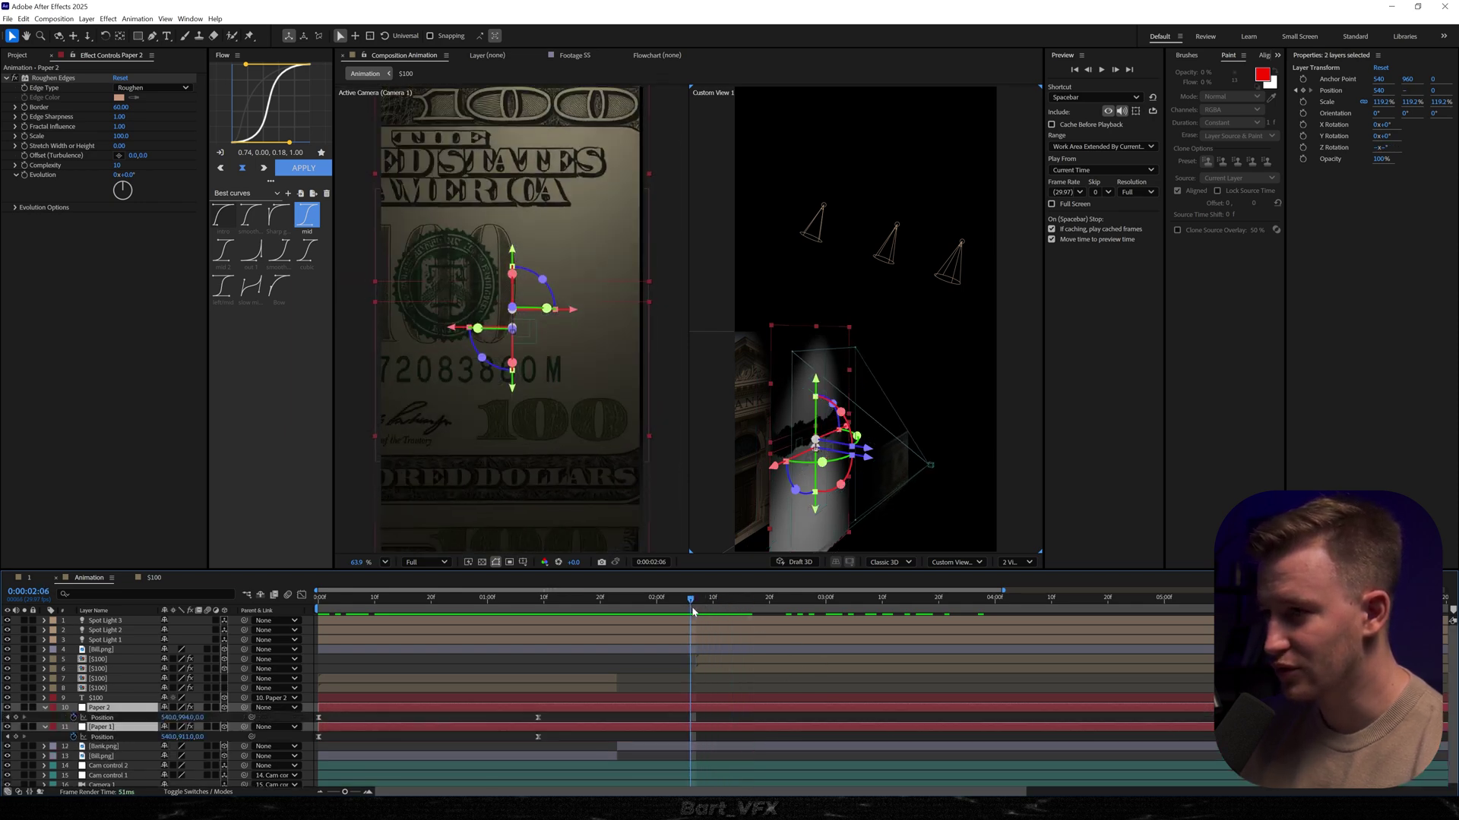
click(16, 717)
- At 0:00:02:28, open the tear wider by lowering Paper 2 to Y 1189.4 and raising Paper 1
drag(698, 604, 811, 604)
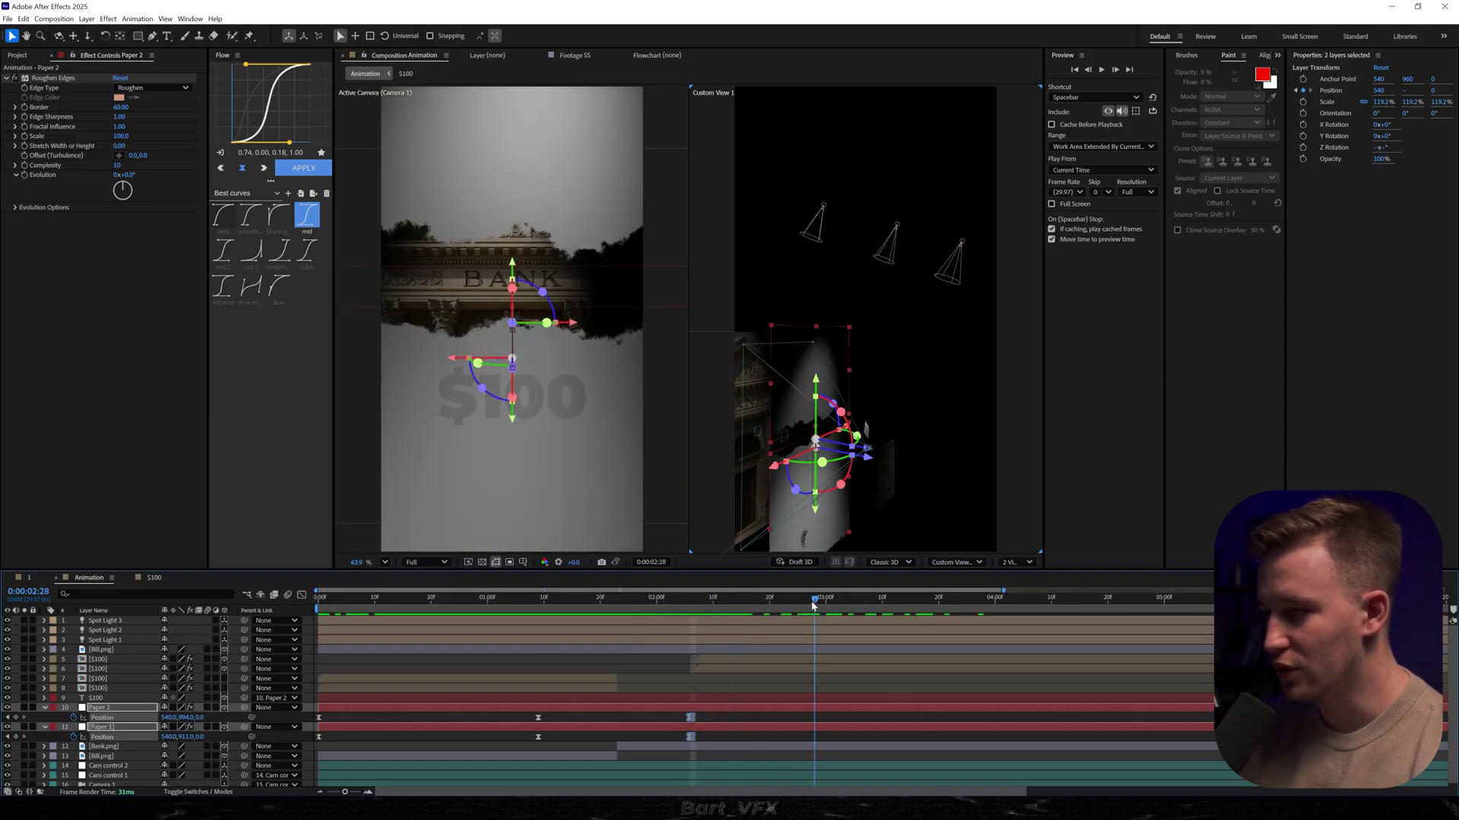
click(764, 720)
click(745, 709)
drag(547, 363, 546, 445)
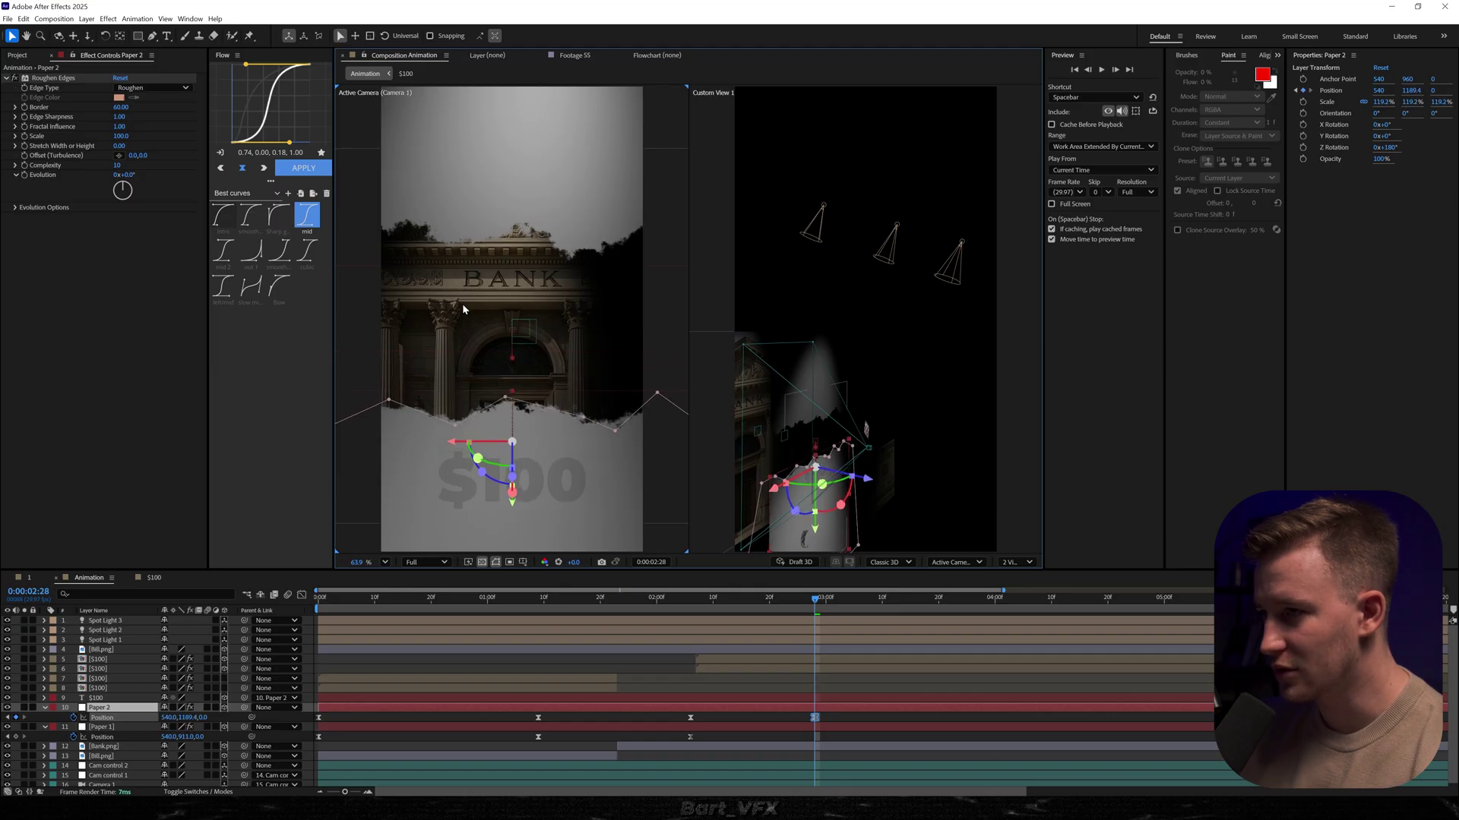
drag(187, 737, 91, 740)
- Shape the speed graph of both papers' second opening so it starts fast and eases strongly into the final keyframes
click(862, 718)
drag(862, 718, 688, 752)
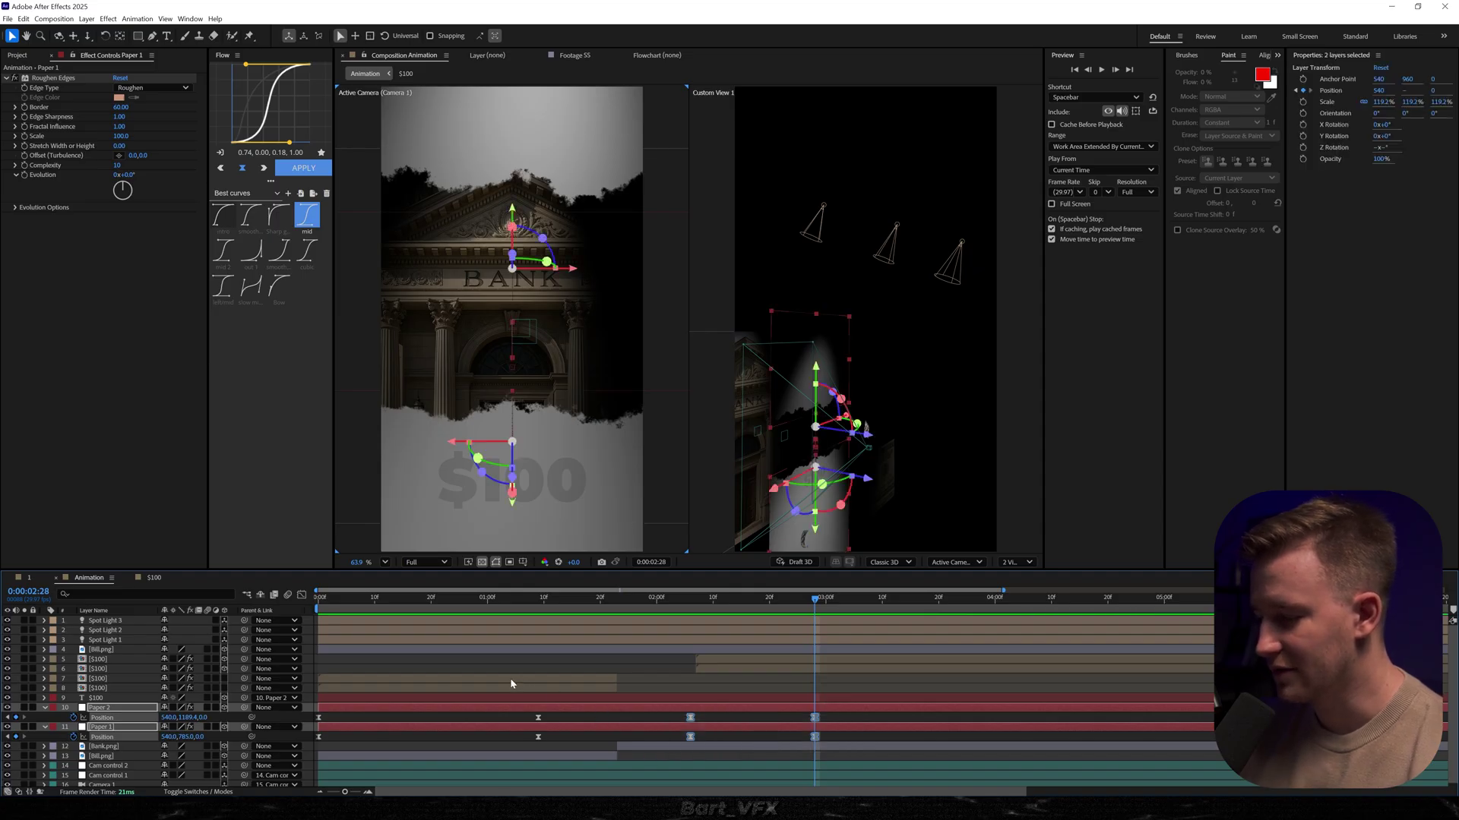
click(302, 595)
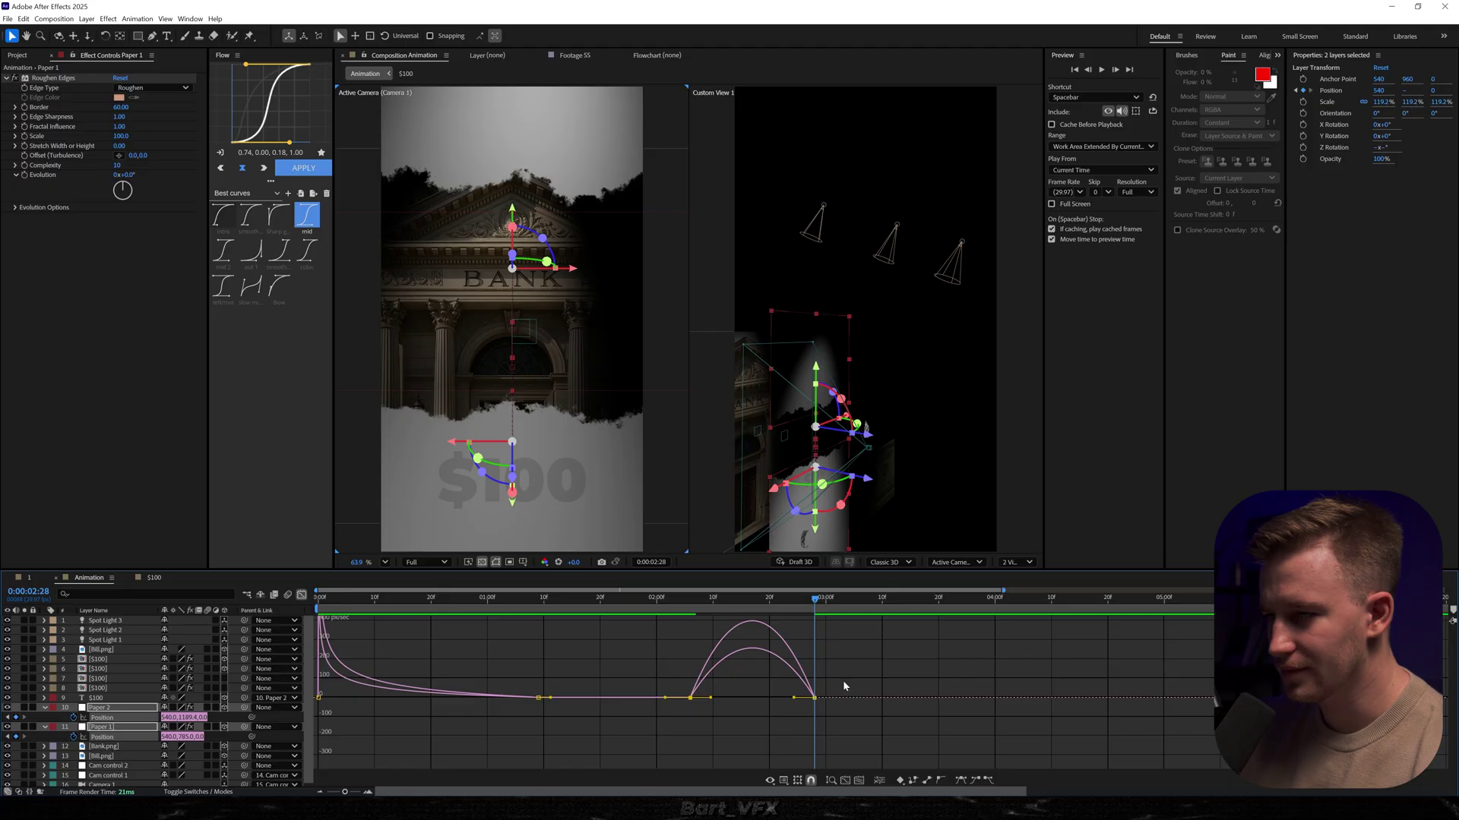
drag(794, 698, 747, 699)
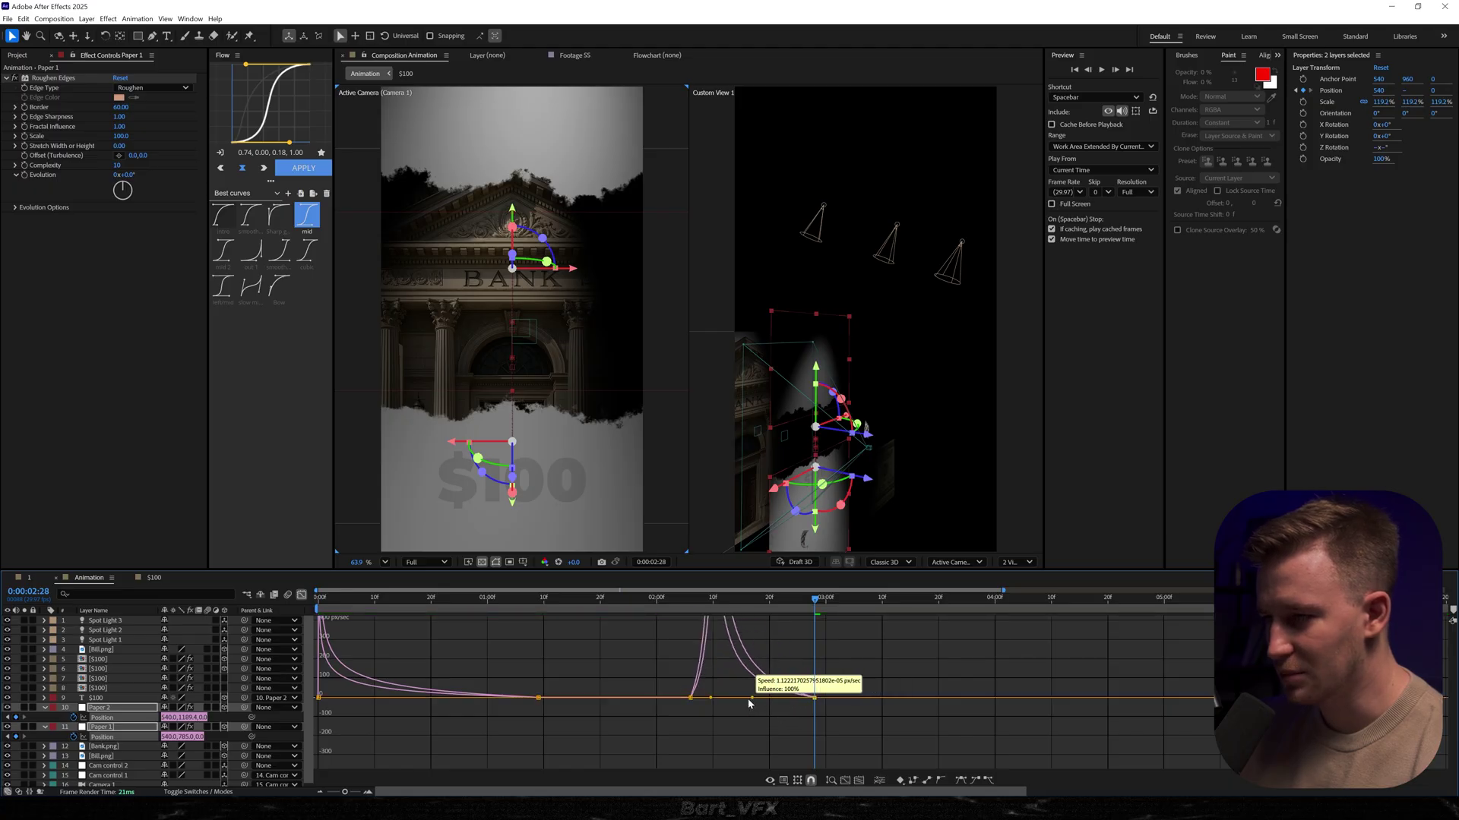
- Shift the papers' final Position keyframes later to lengthen the second opening, adjust its starting ease, and preview it
drag(721, 602, 905, 600)
drag(815, 697, 893, 698)
drag(654, 656, 704, 697)
key(space)
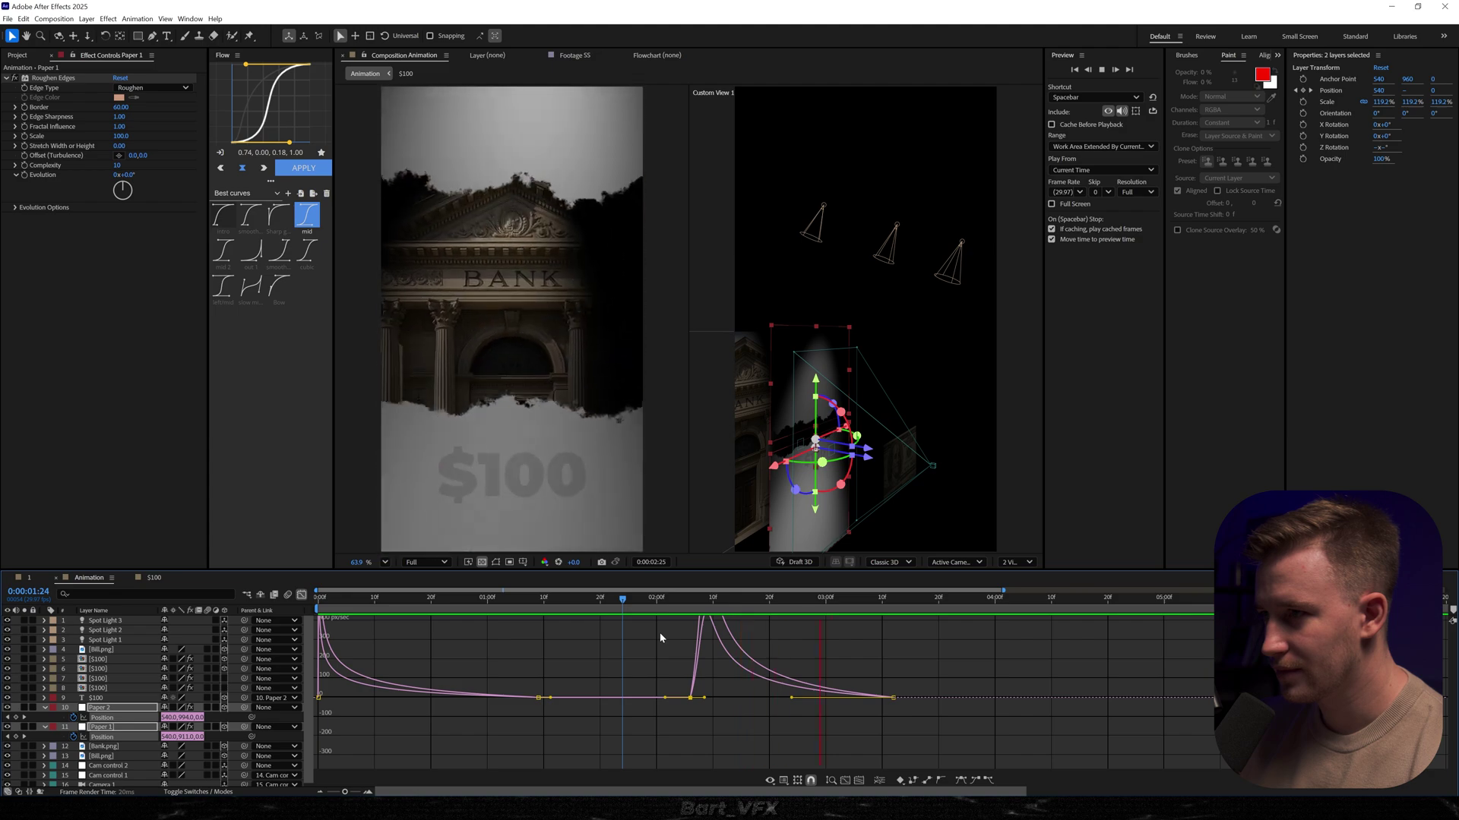
key(space)
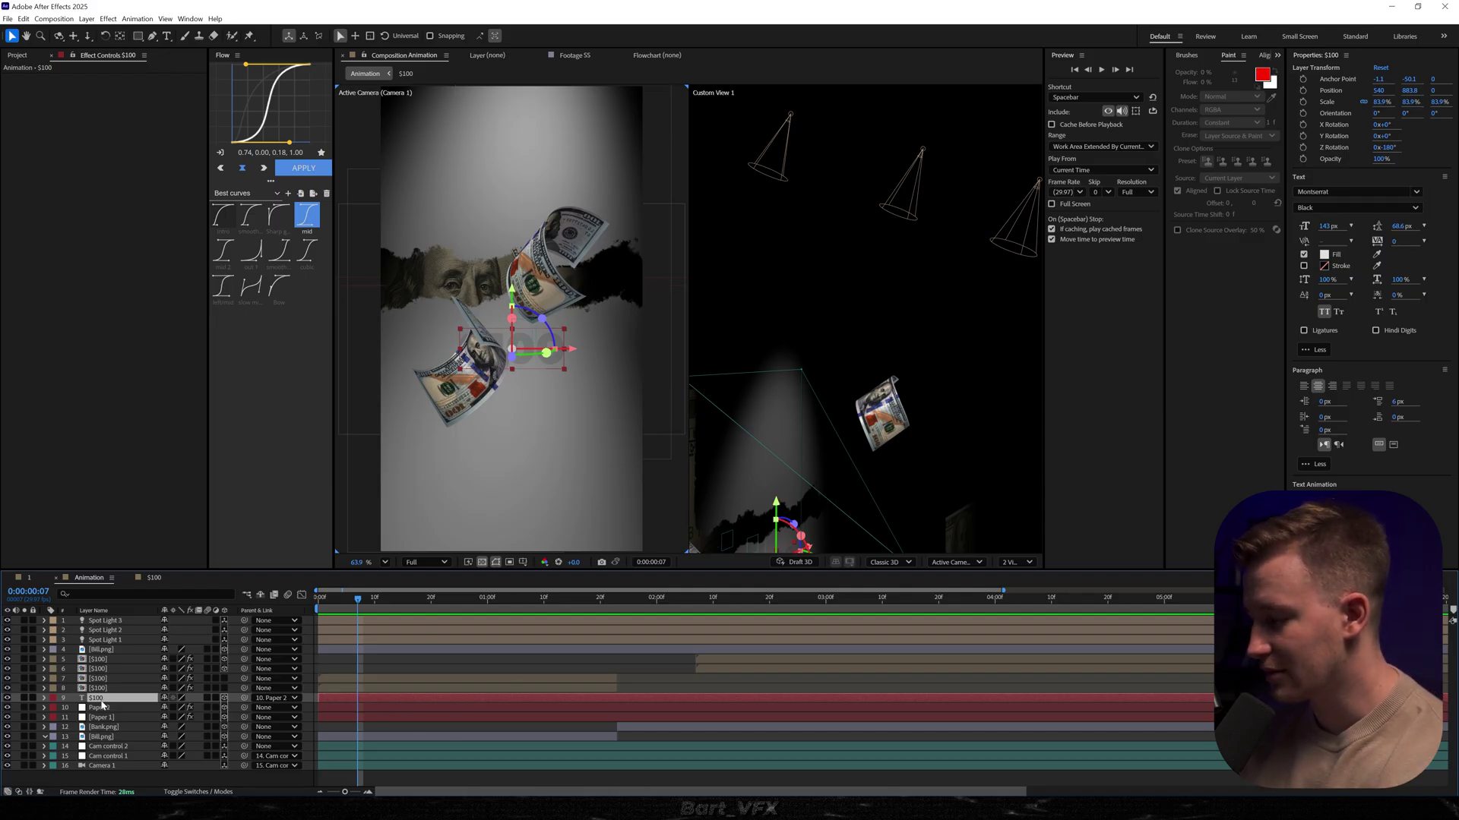
- Apply Shadow Studio 3 to the $100 text layer and inspect its shadow on the paper at 0:00:01:00
key(ctrl+space)
text(sha)
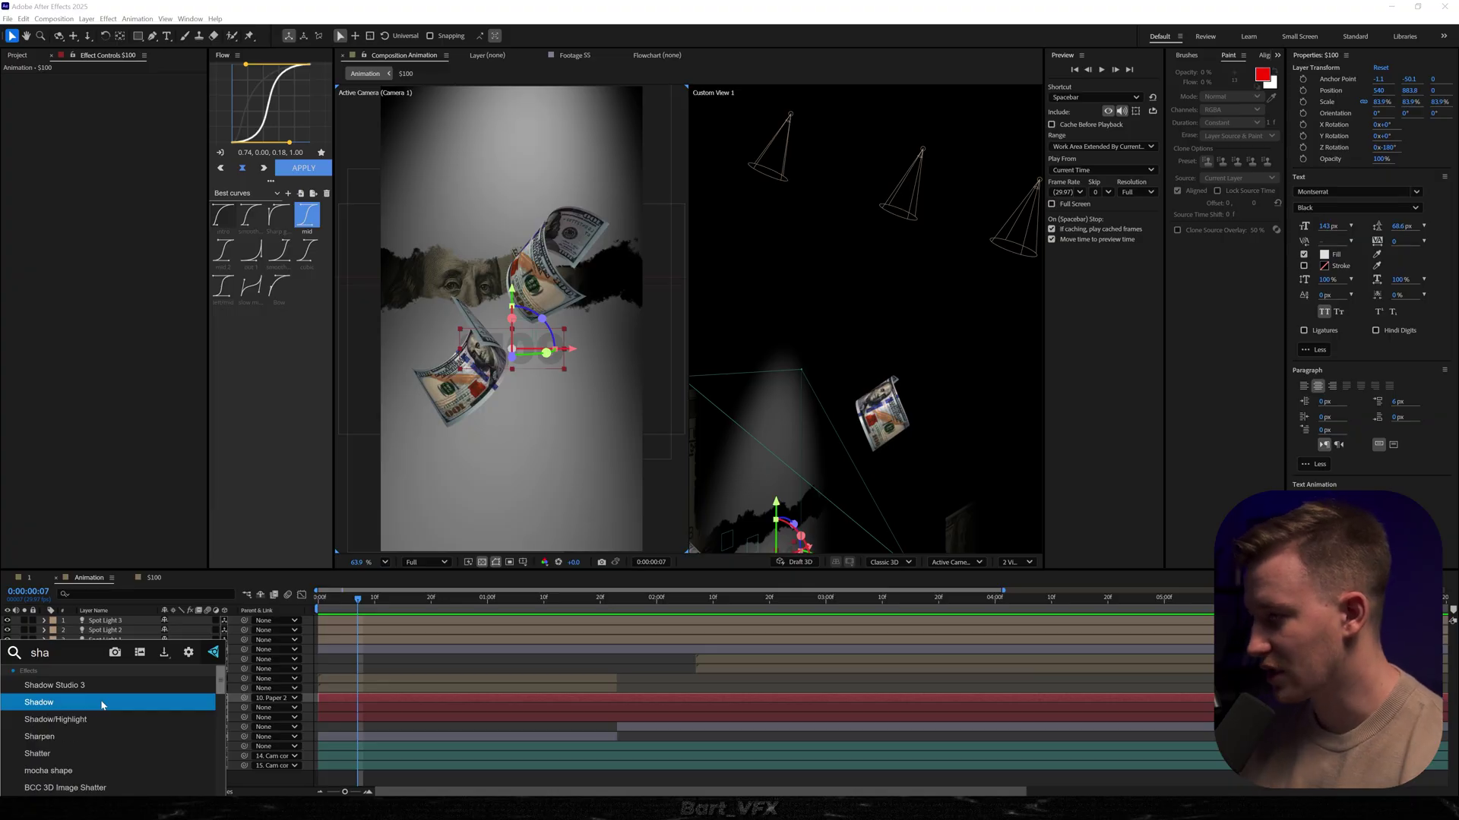
click(111, 685)
scroll(597, 353, up, 4)
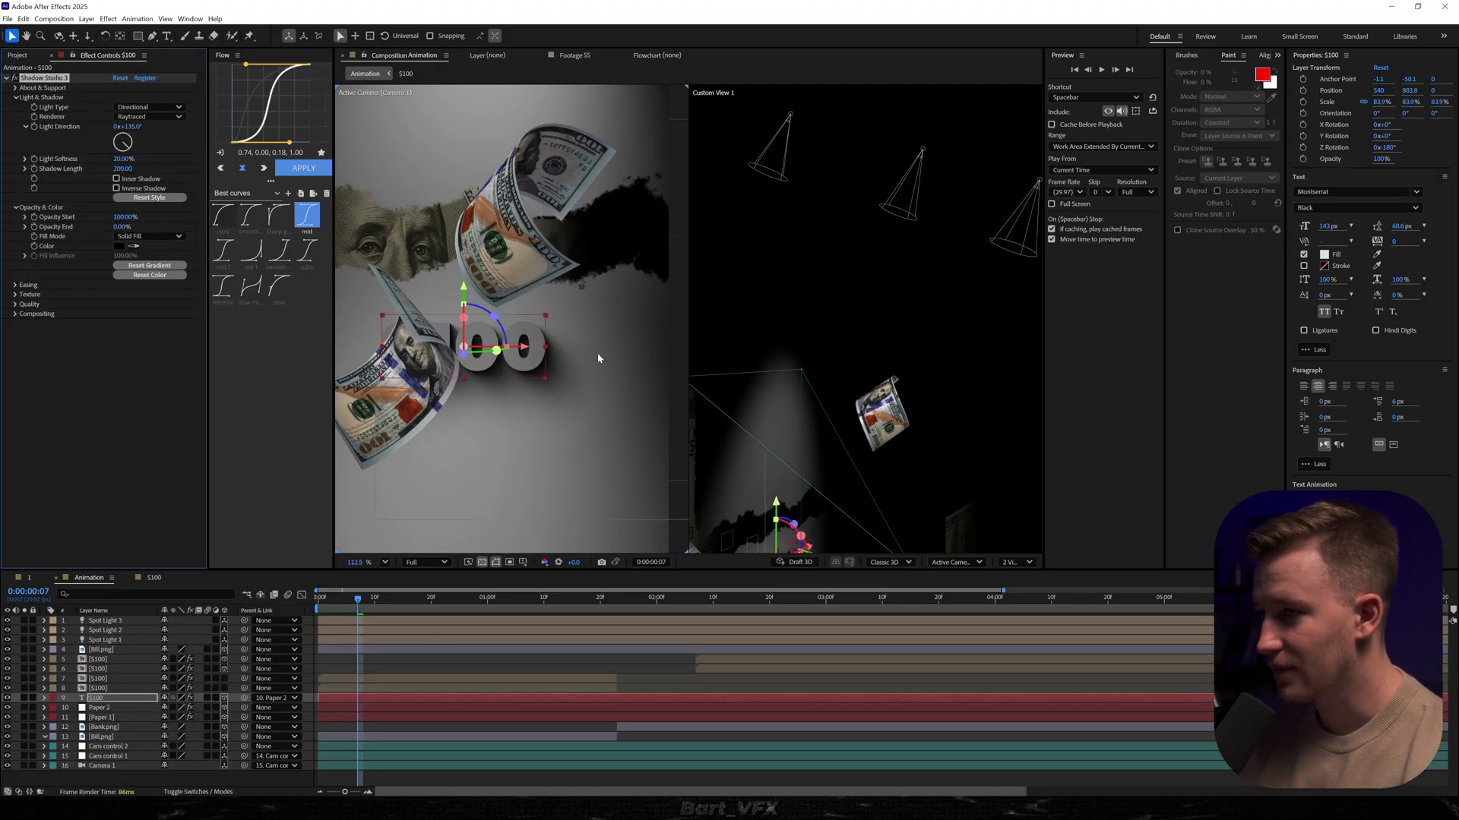
drag(498, 369, 535, 375)
drag(355, 602, 488, 597)
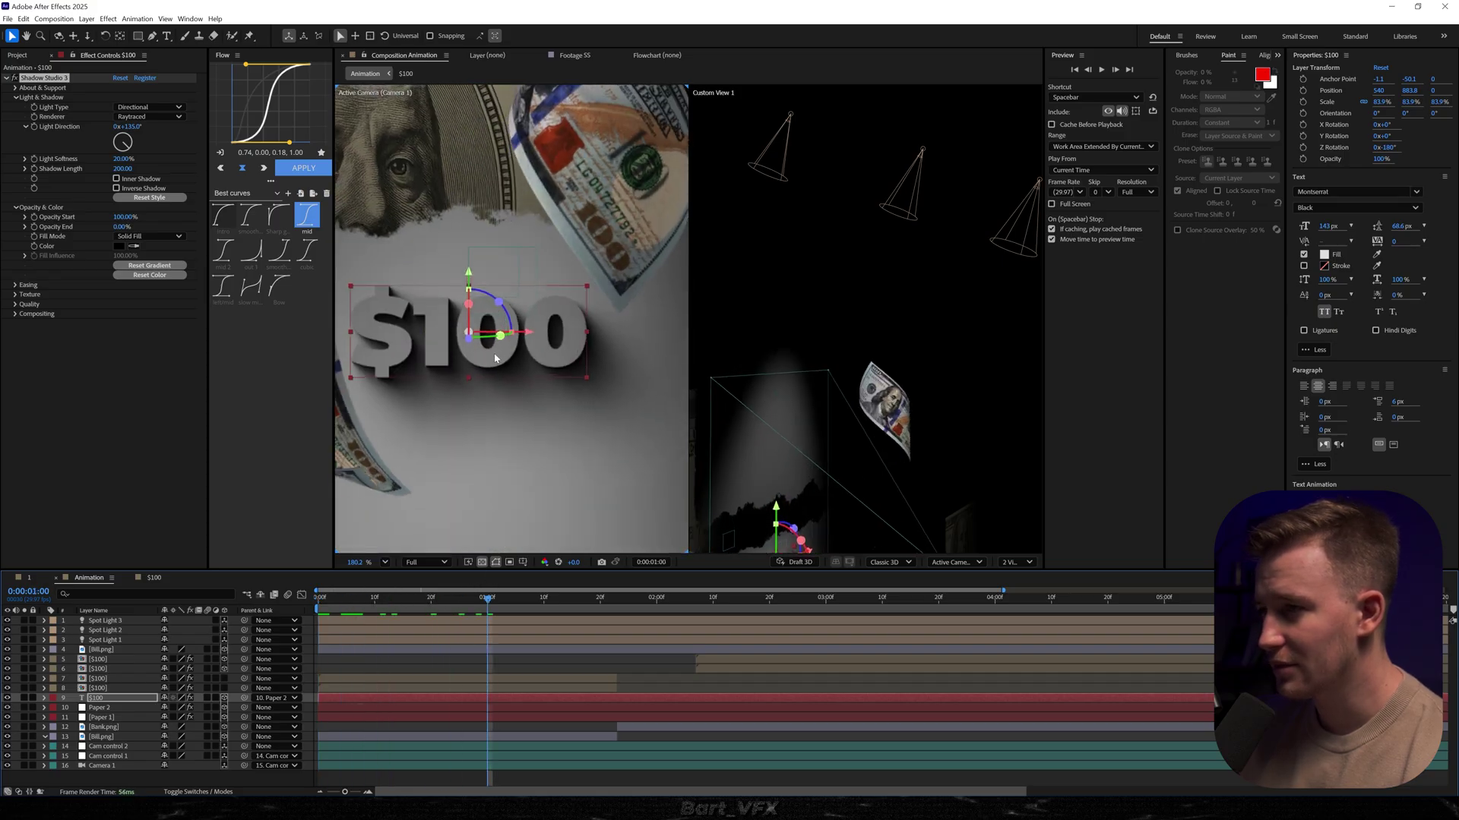
- Brighten the $100 text's fill colour to white and check it in the full frame
click(1324, 255)
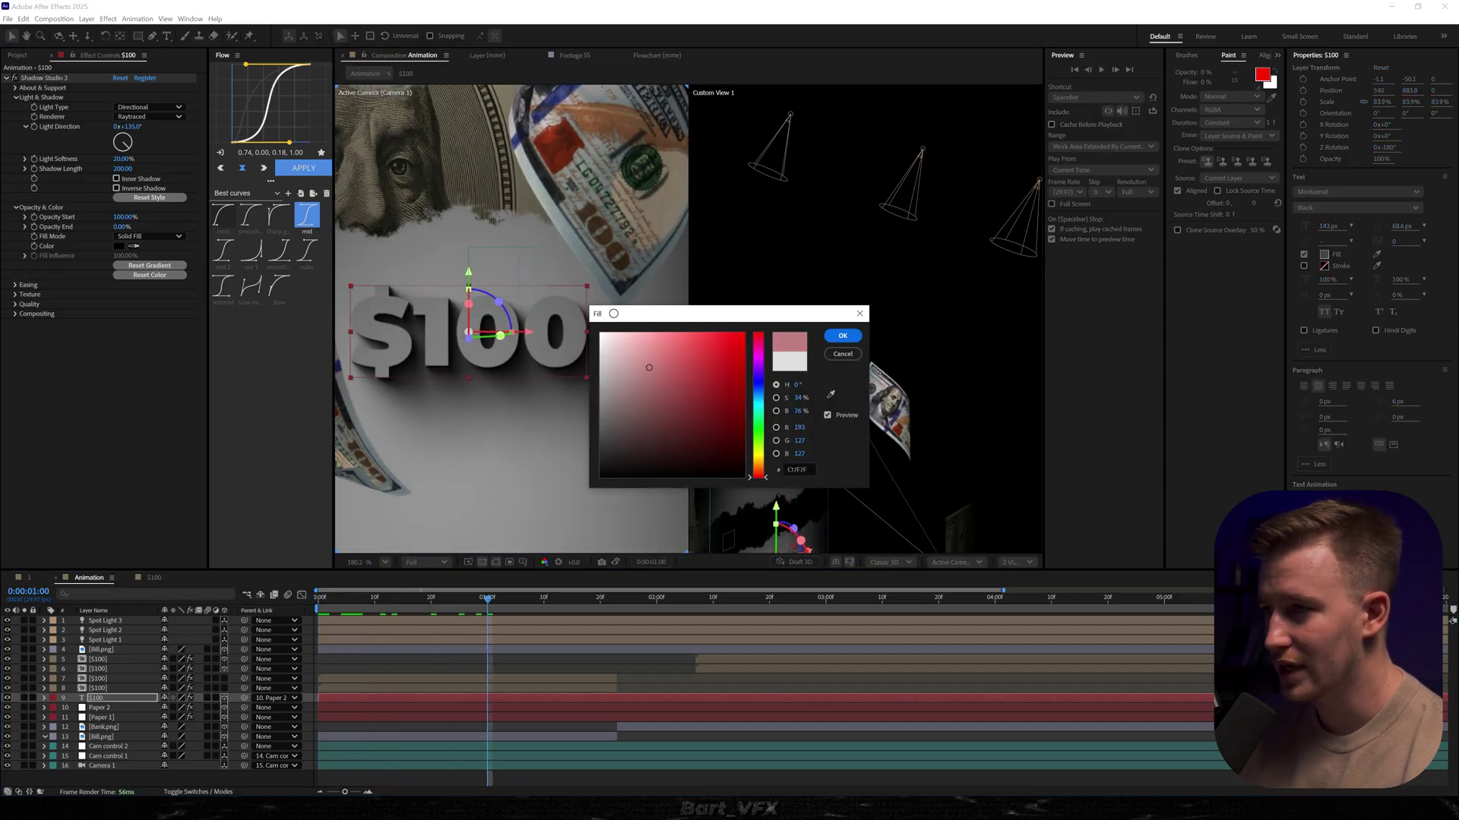
click(844, 335)
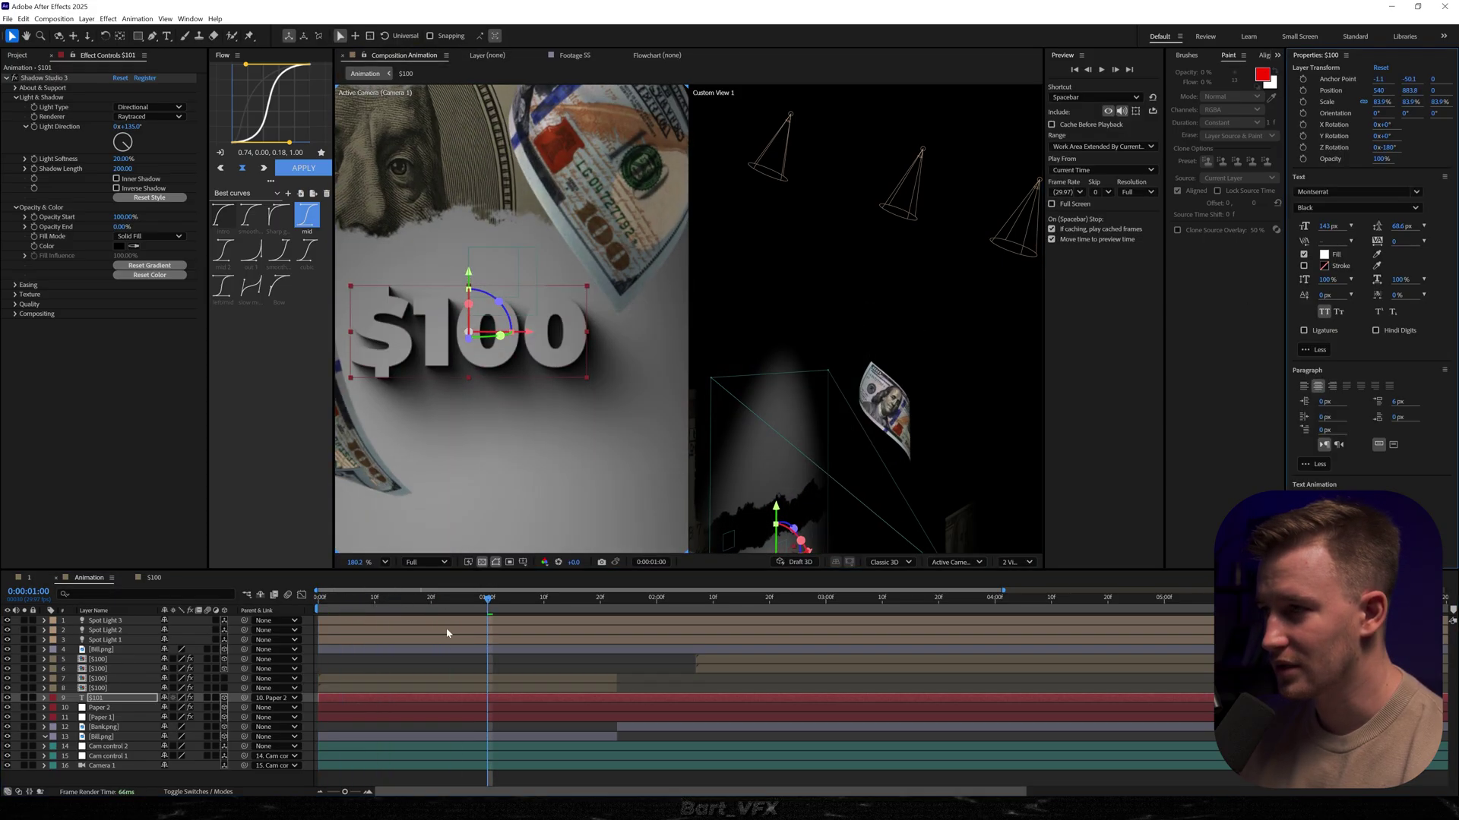
scroll(417, 385, down, 6)
key(F2)
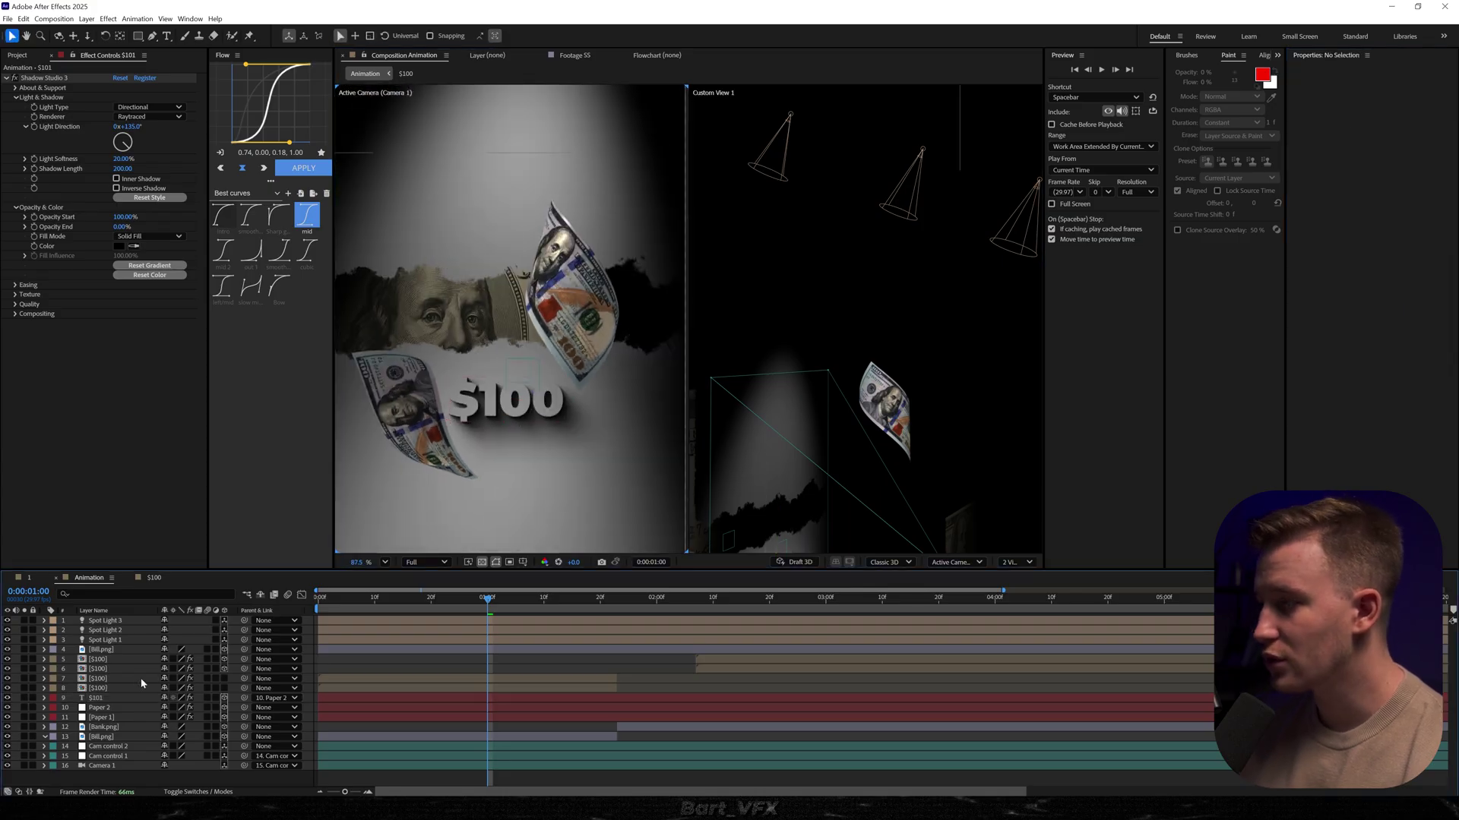
- Try a Drop Shadow on Paper 1 with 100% opacity, distance 26 and softness 73, and remove the effect
click(99, 718)
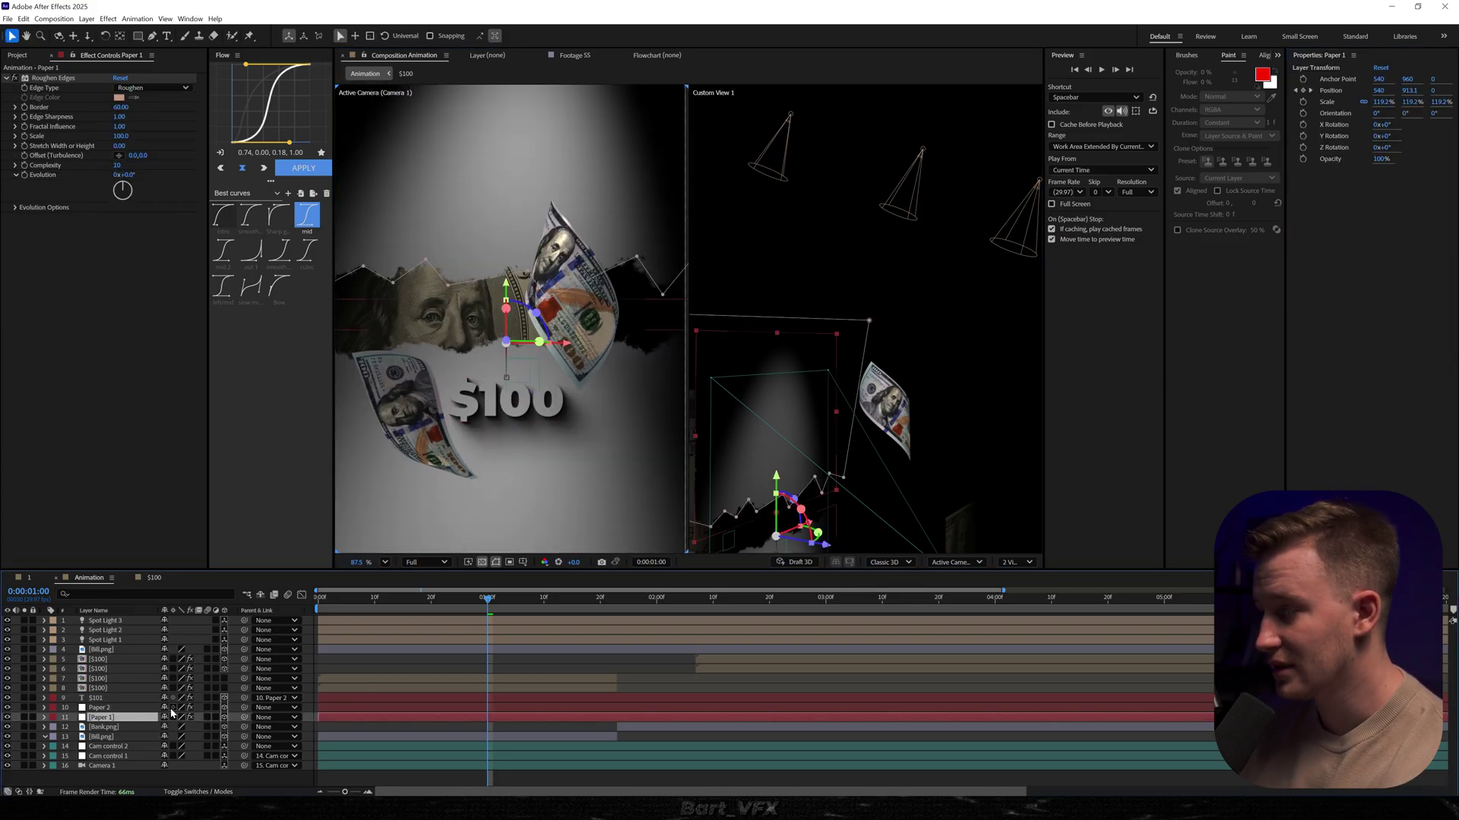
key(ctrl+space)
text(drop)
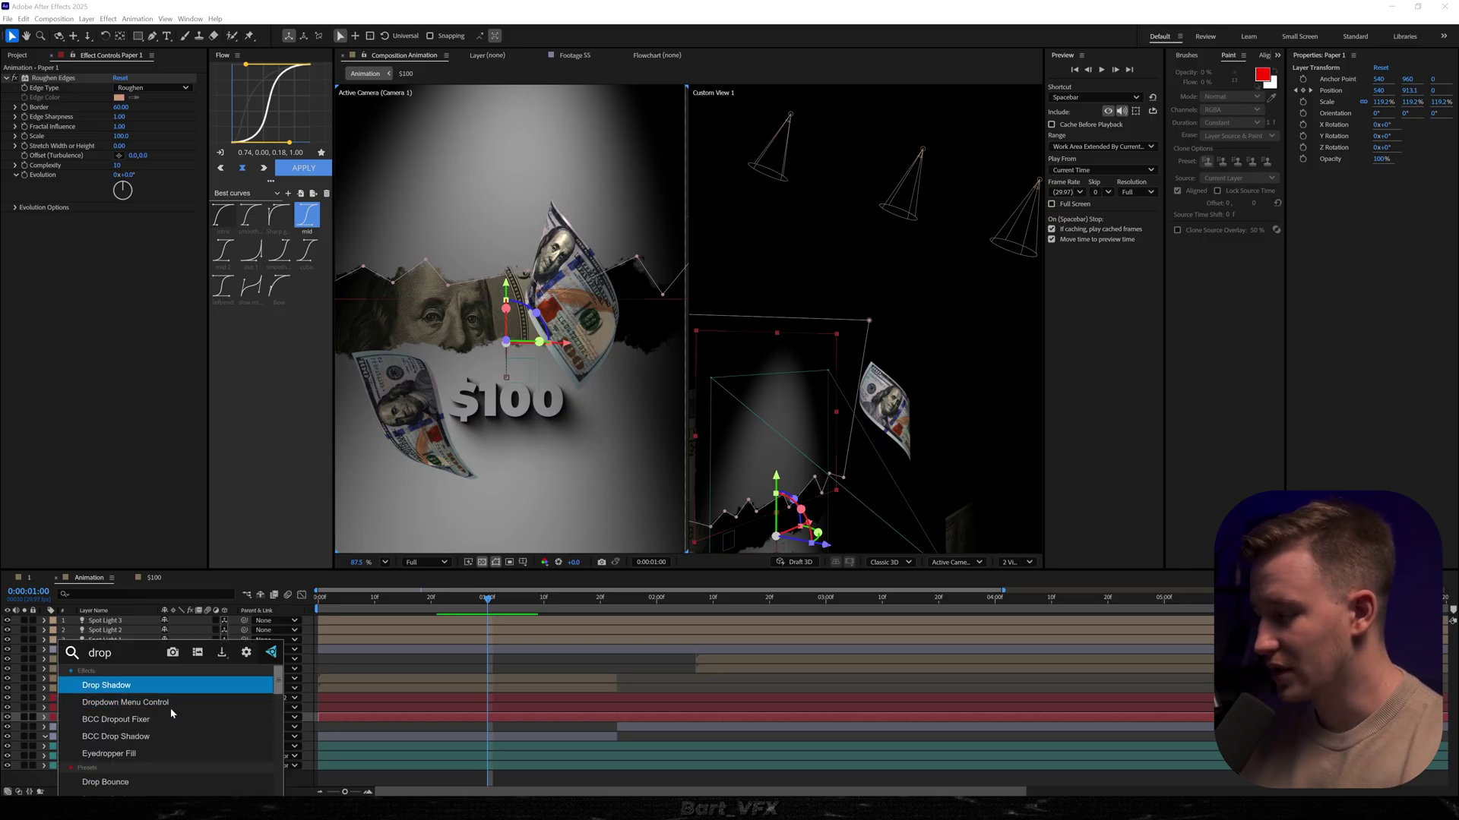
key(Return)
scroll(341, 297, up, 5)
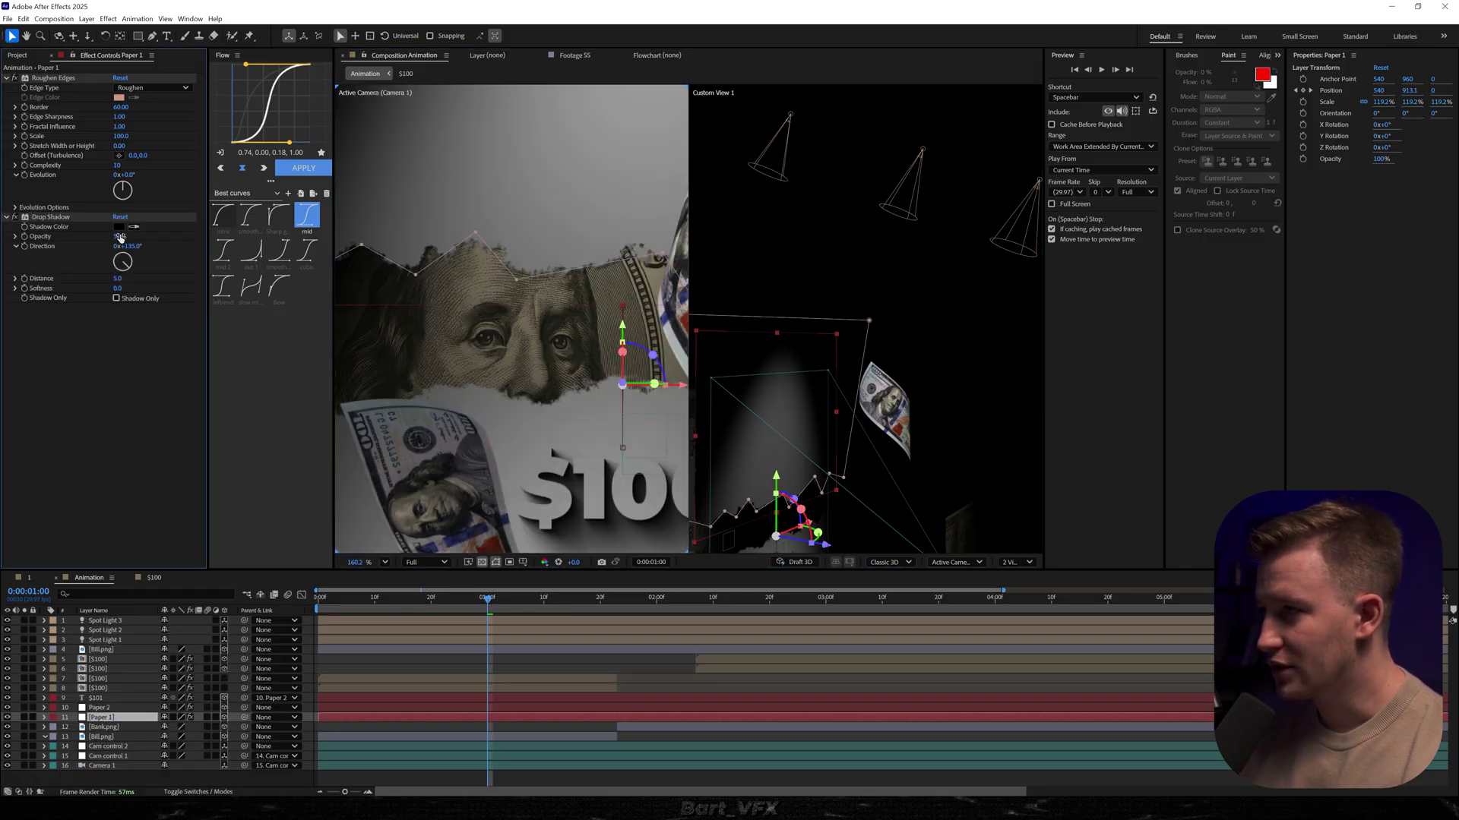
drag(119, 236, 280, 237)
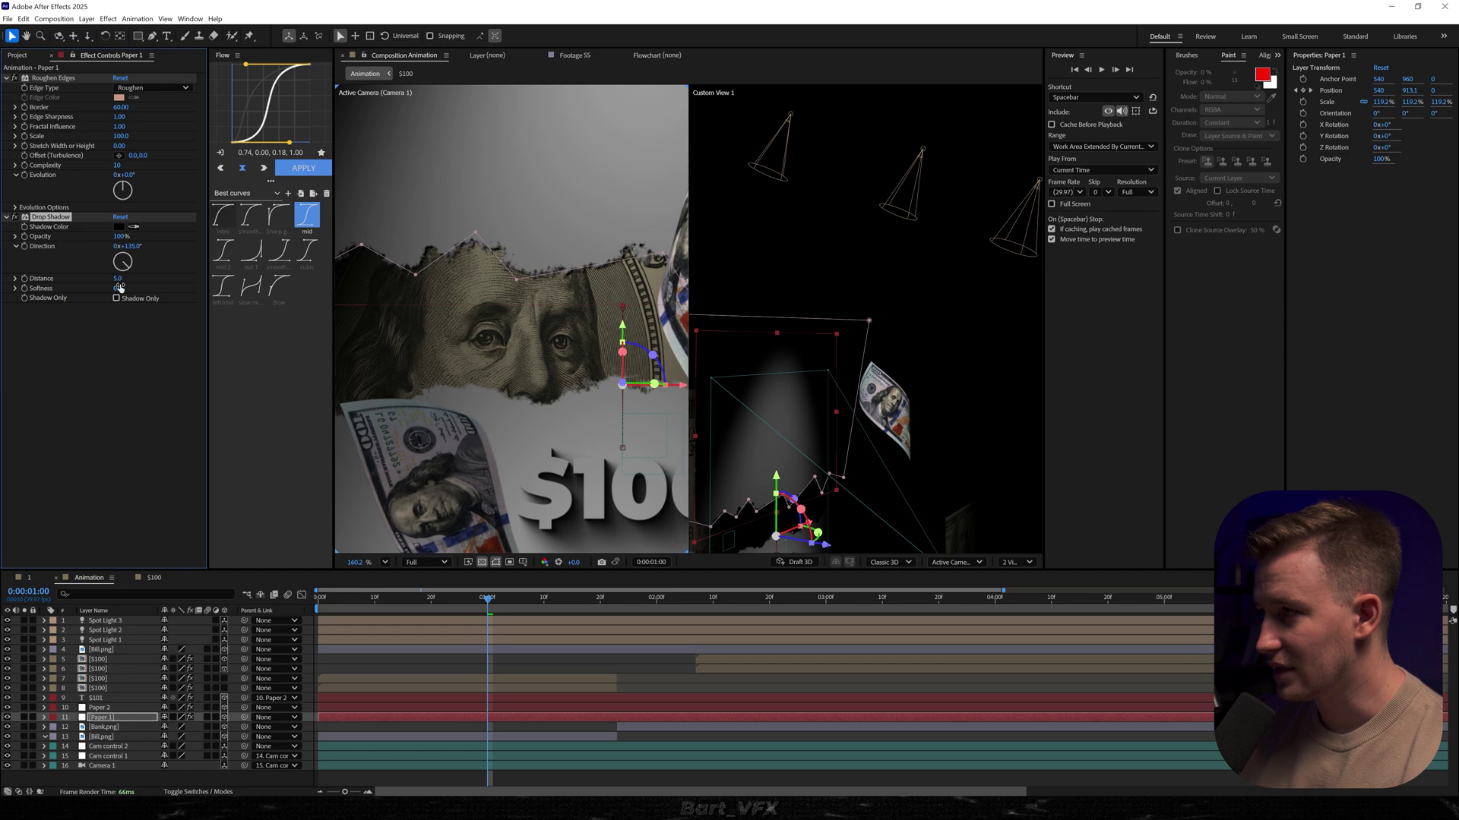
drag(124, 279, 154, 287)
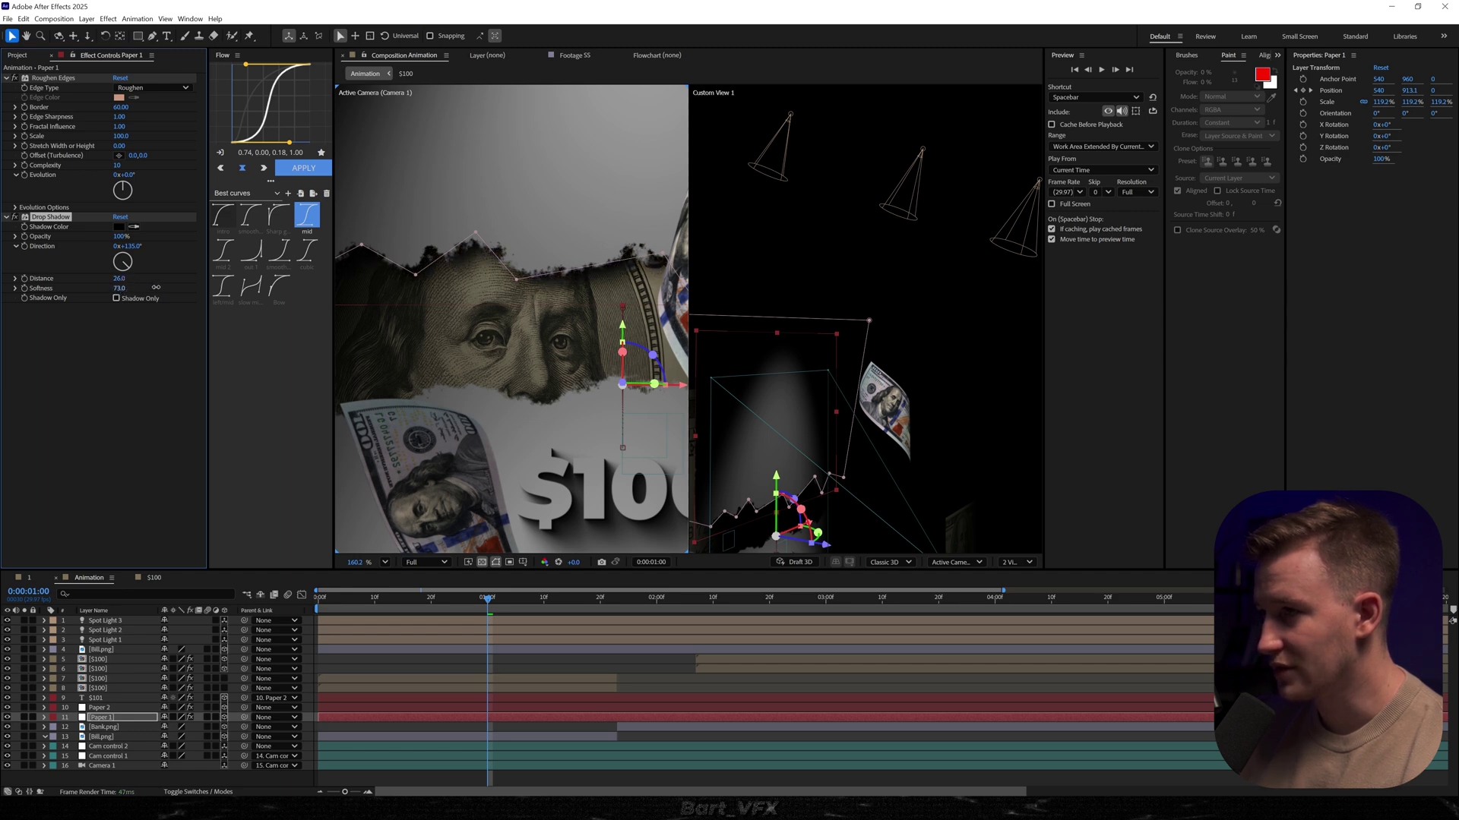
drag(474, 283, 495, 293)
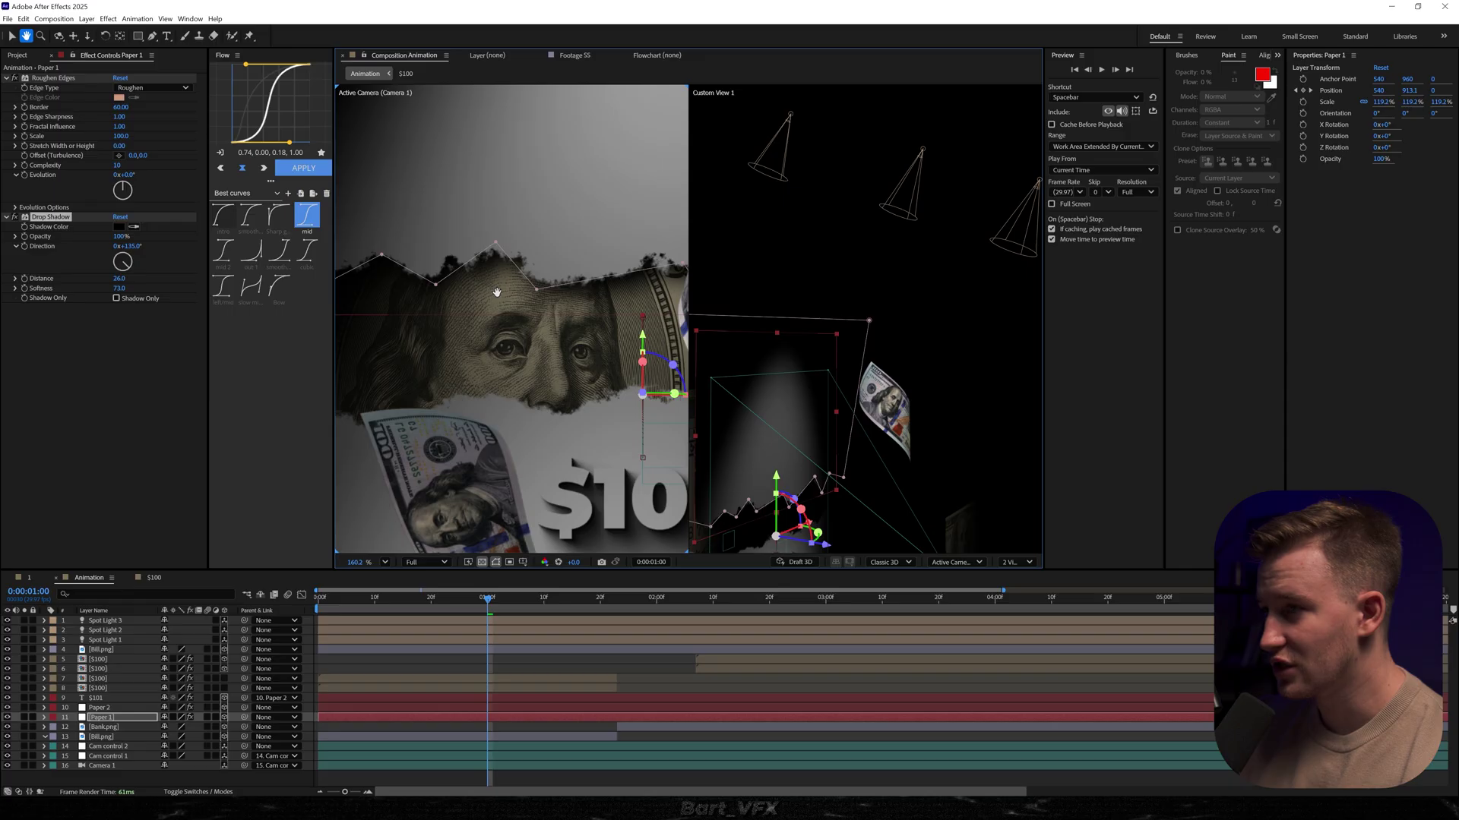
click(93, 269)
key(Delete)
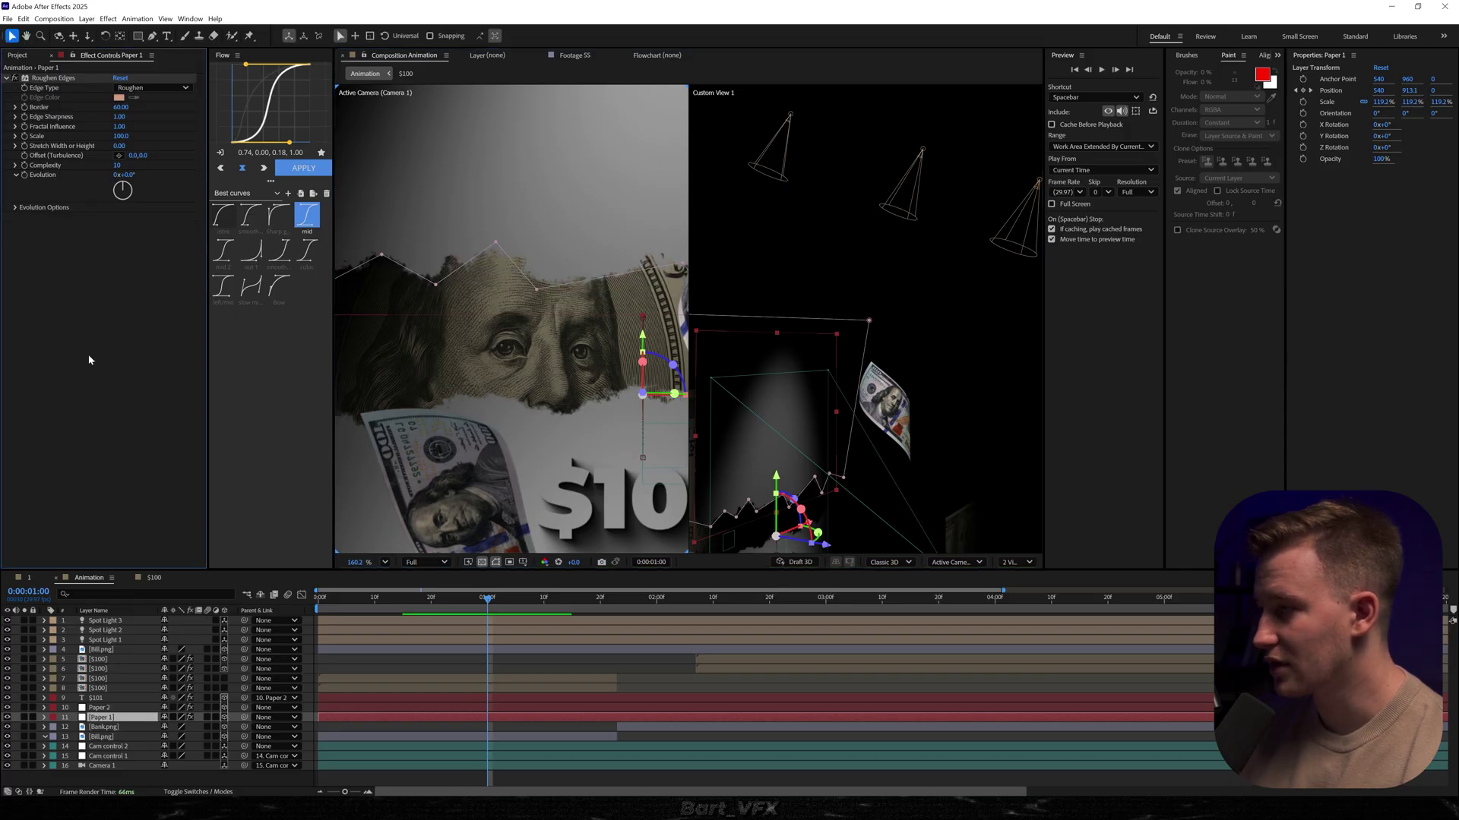
- Apply Shadow Studio 3 to Paper 1 and inspect the torn edge's shadow around the banknote opening
key(ctrl+space)
text(shad)
key(Return)
scroll(532, 327, down, 1)
drag(532, 327, 458, 325)
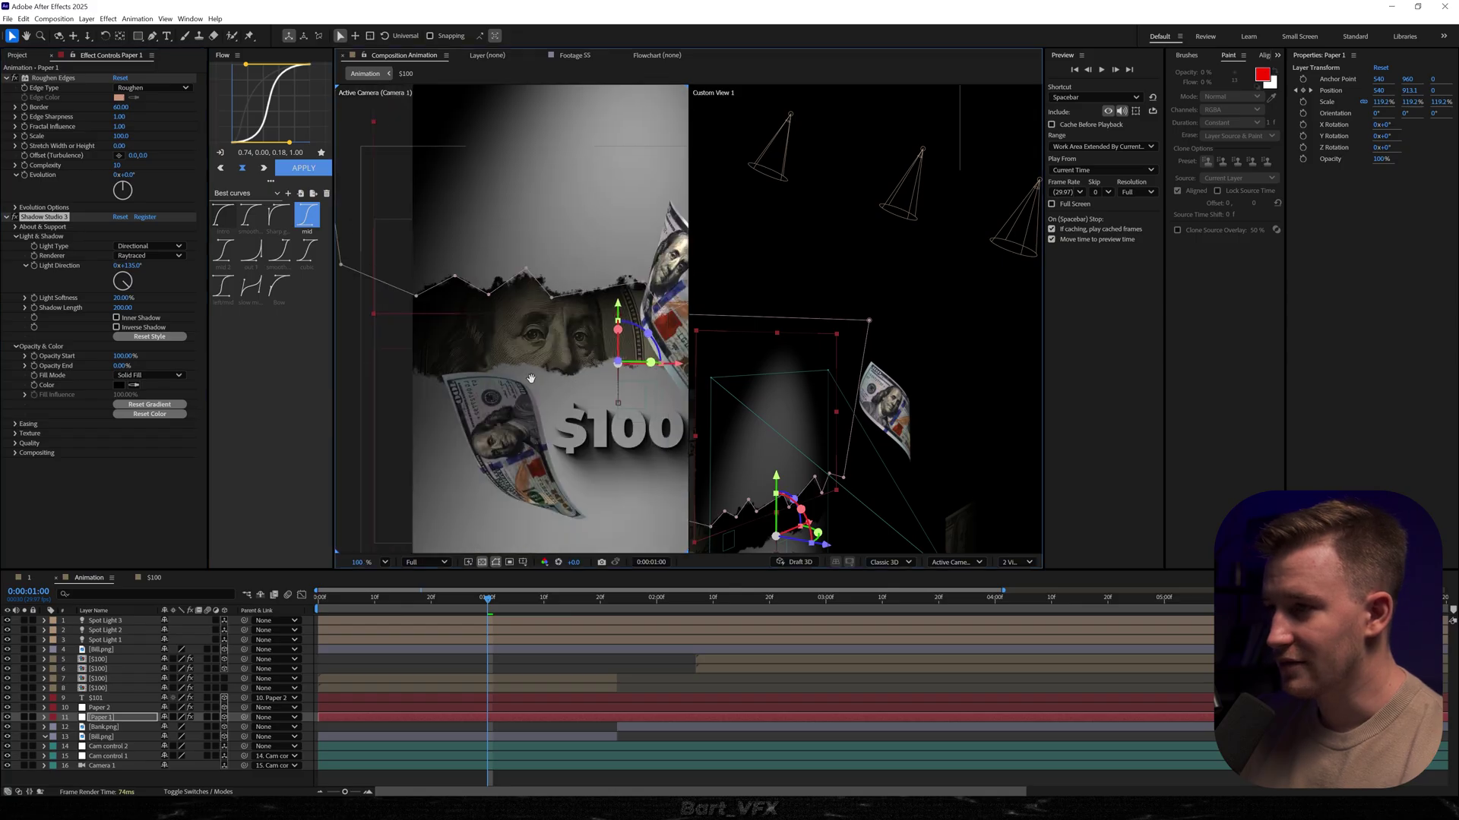
key(v)
click(81, 379)
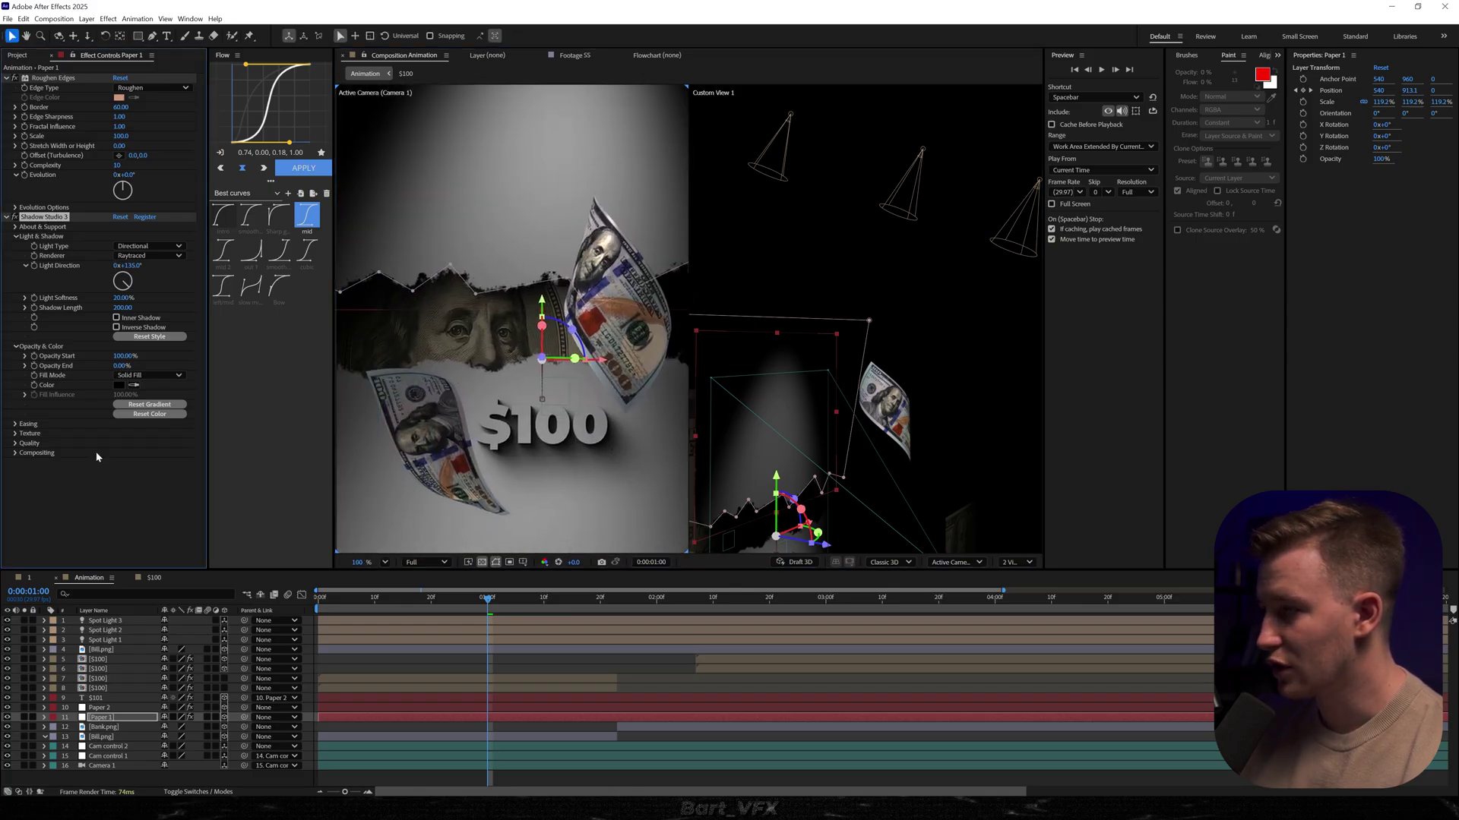
- Copy the Shadow Studio 3 effect to Paper 2 and set its Shadow Length to 90.4
click(103, 728)
click(110, 709)
key(ctrl+v)
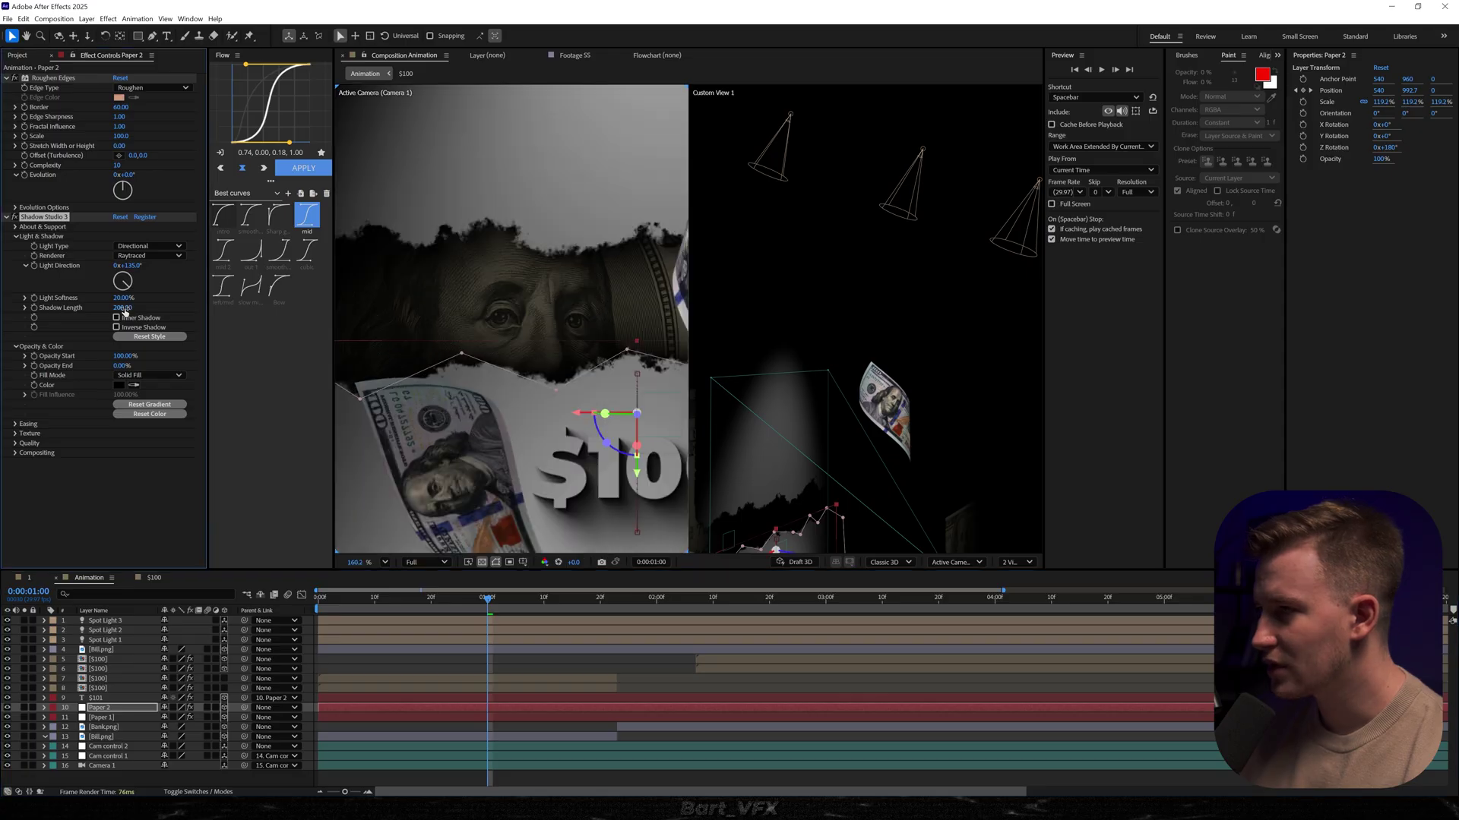
drag(120, 307, 168, 307)
- Switch the composition viewer to 1 View and check the animation from the start up to 0:00:01:06
key(Home)
click(1018, 562)
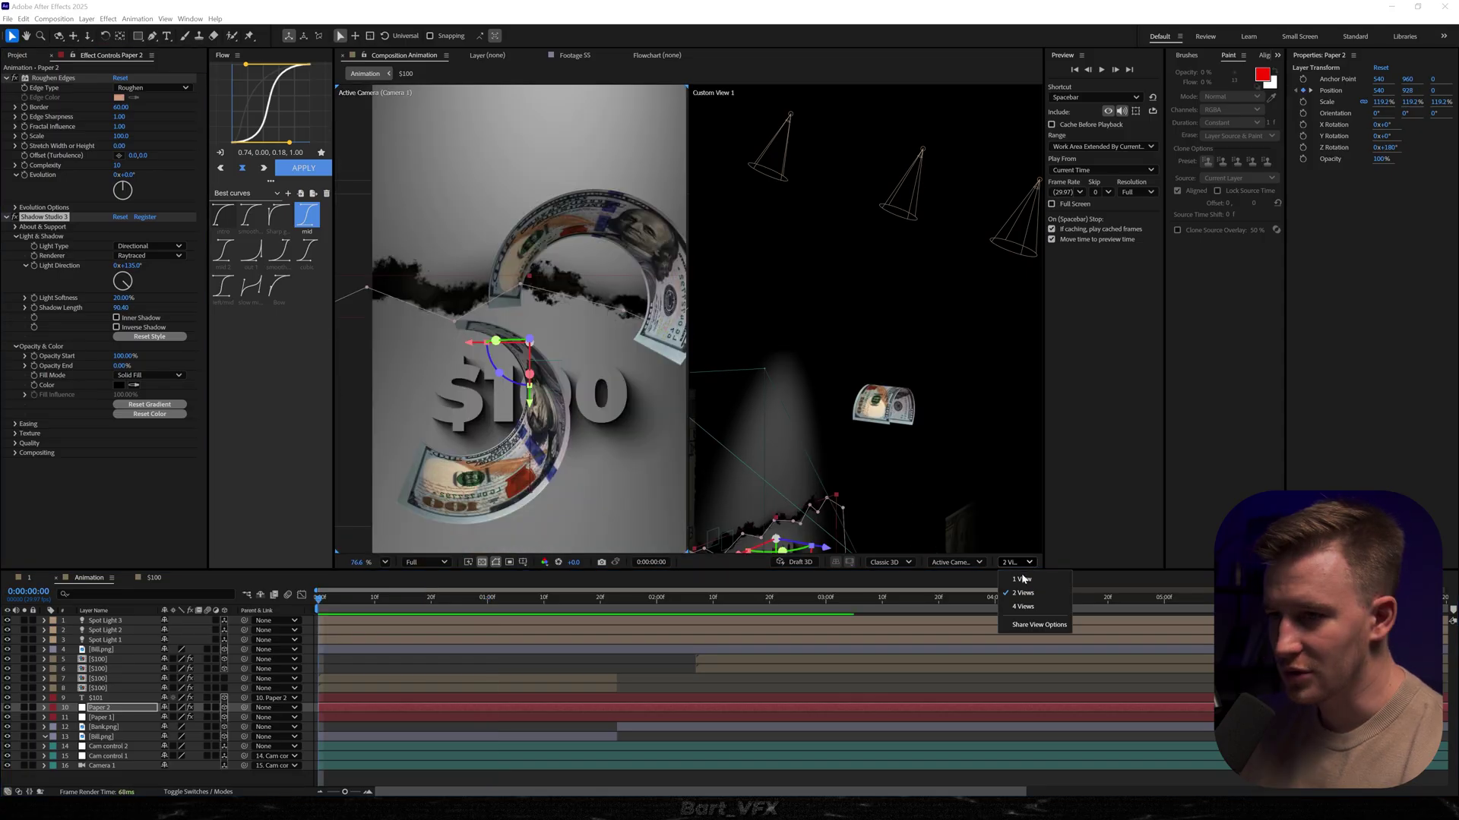
click(1021, 580)
drag(494, 600, 521, 609)
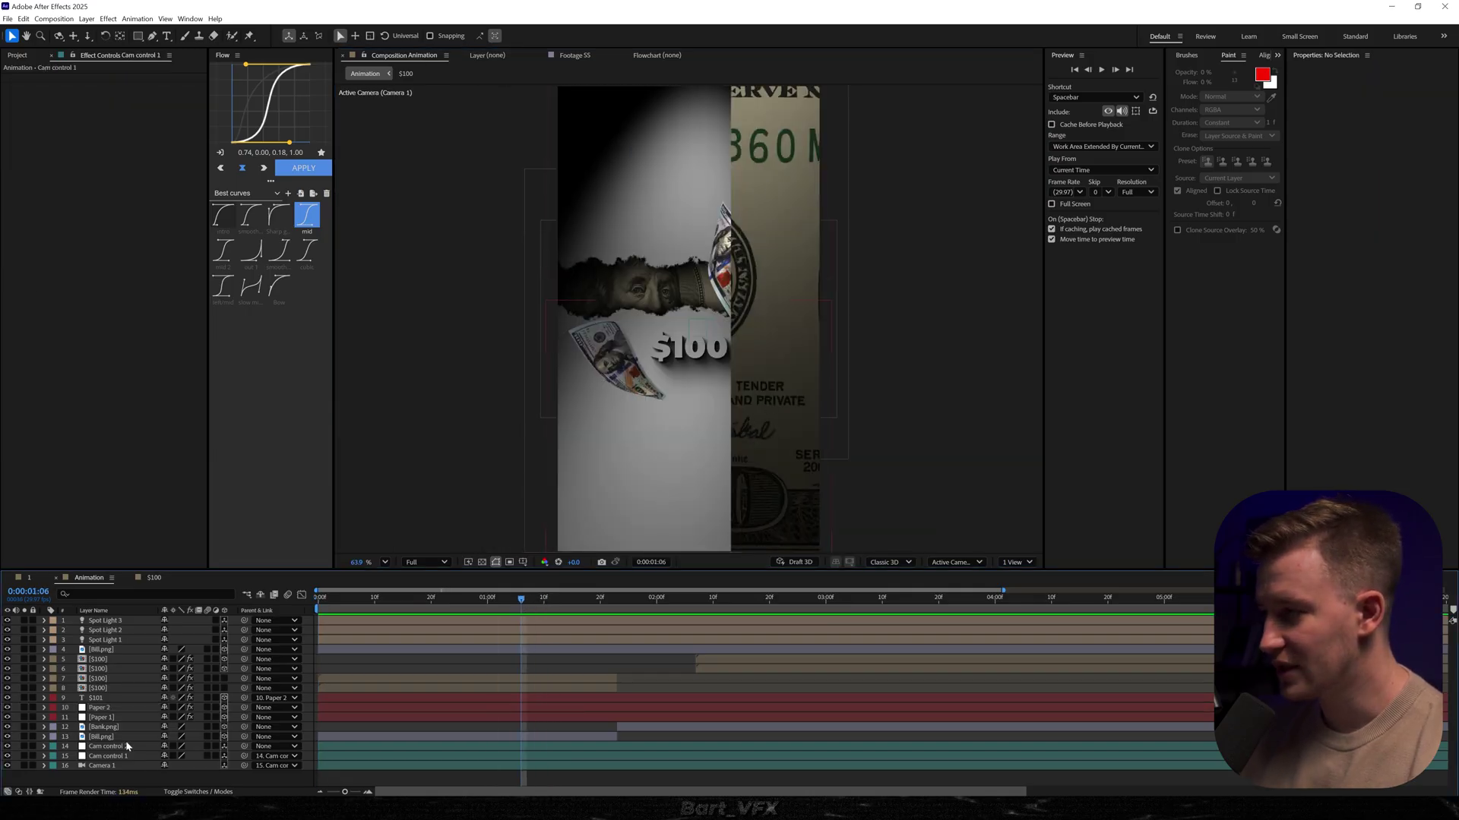
- Add an adjustment layer named Blur between the upper Bill.png layer and the $100 layers
click(98, 650)
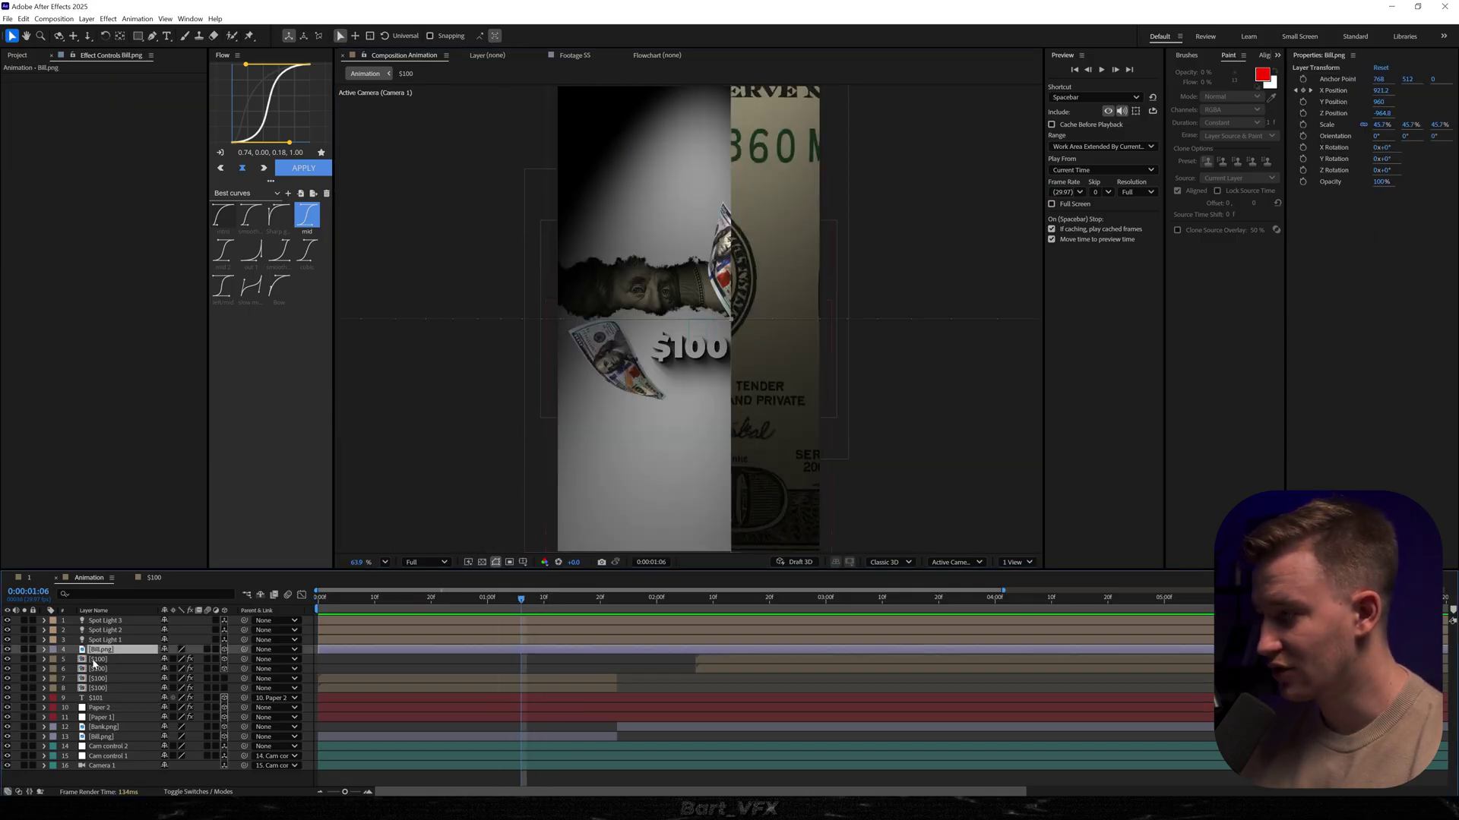
click(98, 660)
key(ctrl+alt+y)
key(Return)
text(Blur)
key(Return)
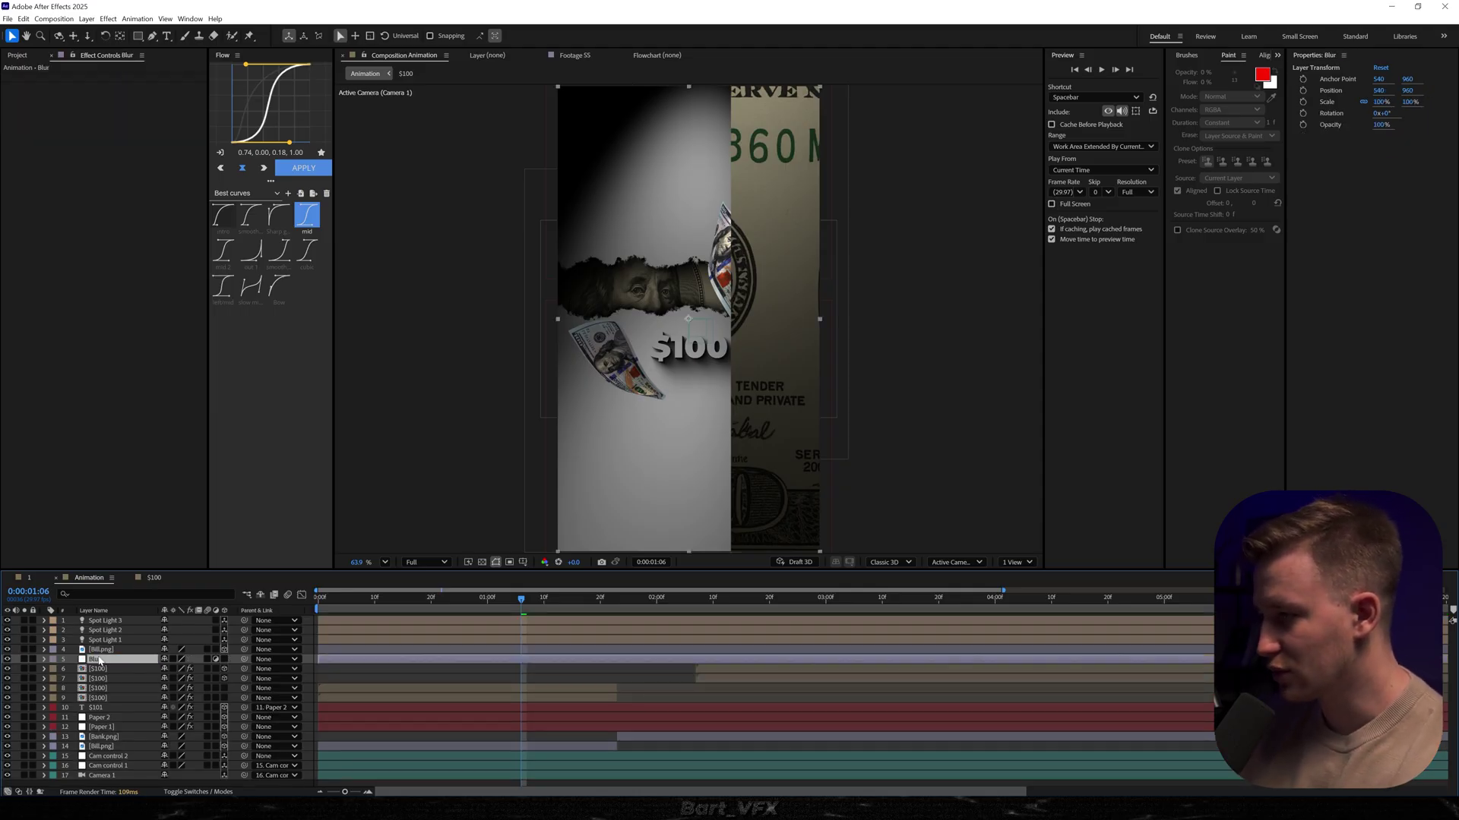
- Apply Gaussian Blur to the Blur layer, keyframe Blurriness from 0 to 36.4 at 0:00:01:06, and preview the ramp
key(ctrl+space)
text(gauss)
key(Return)
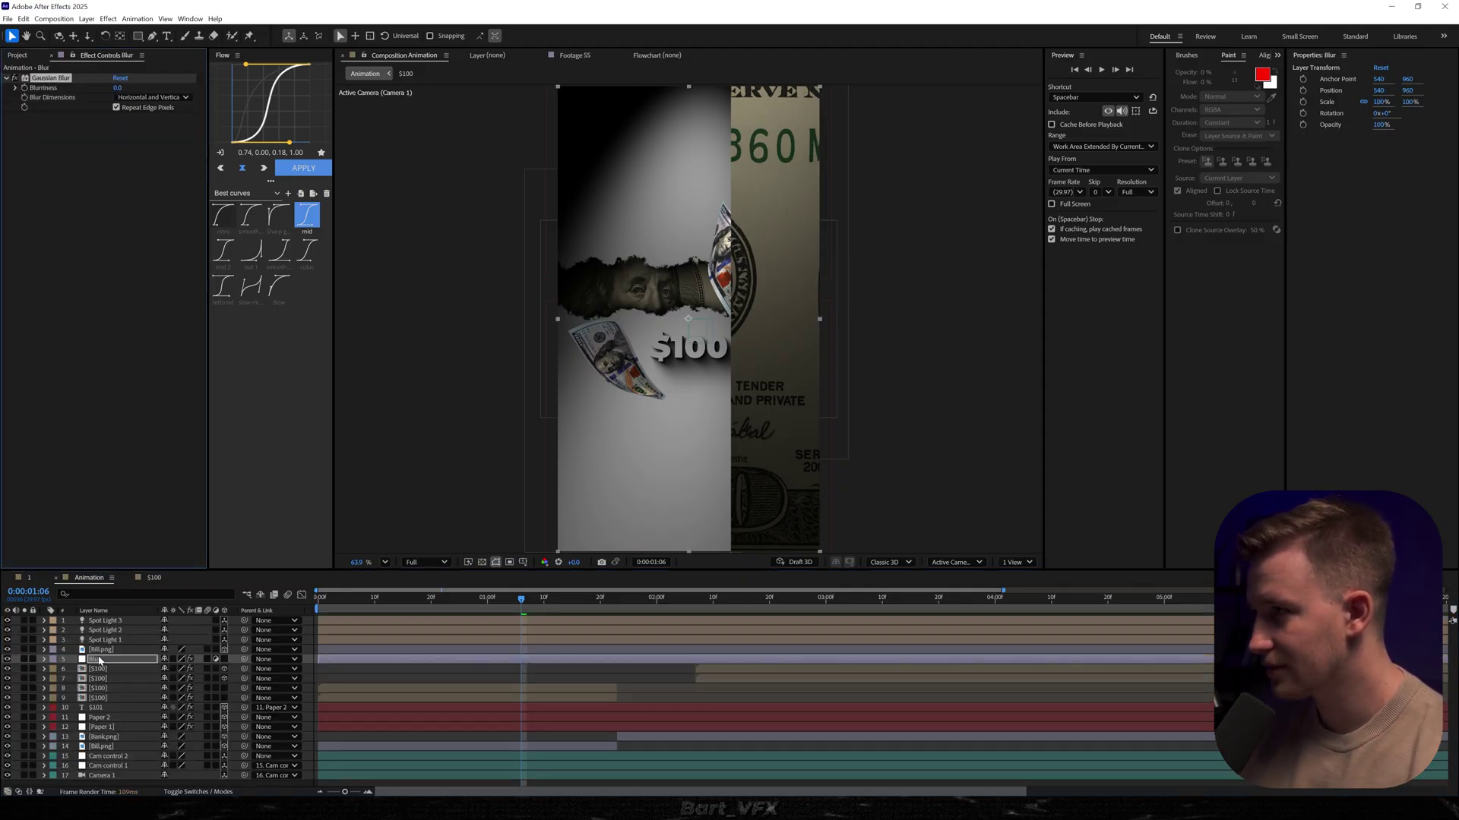
click(24, 88)
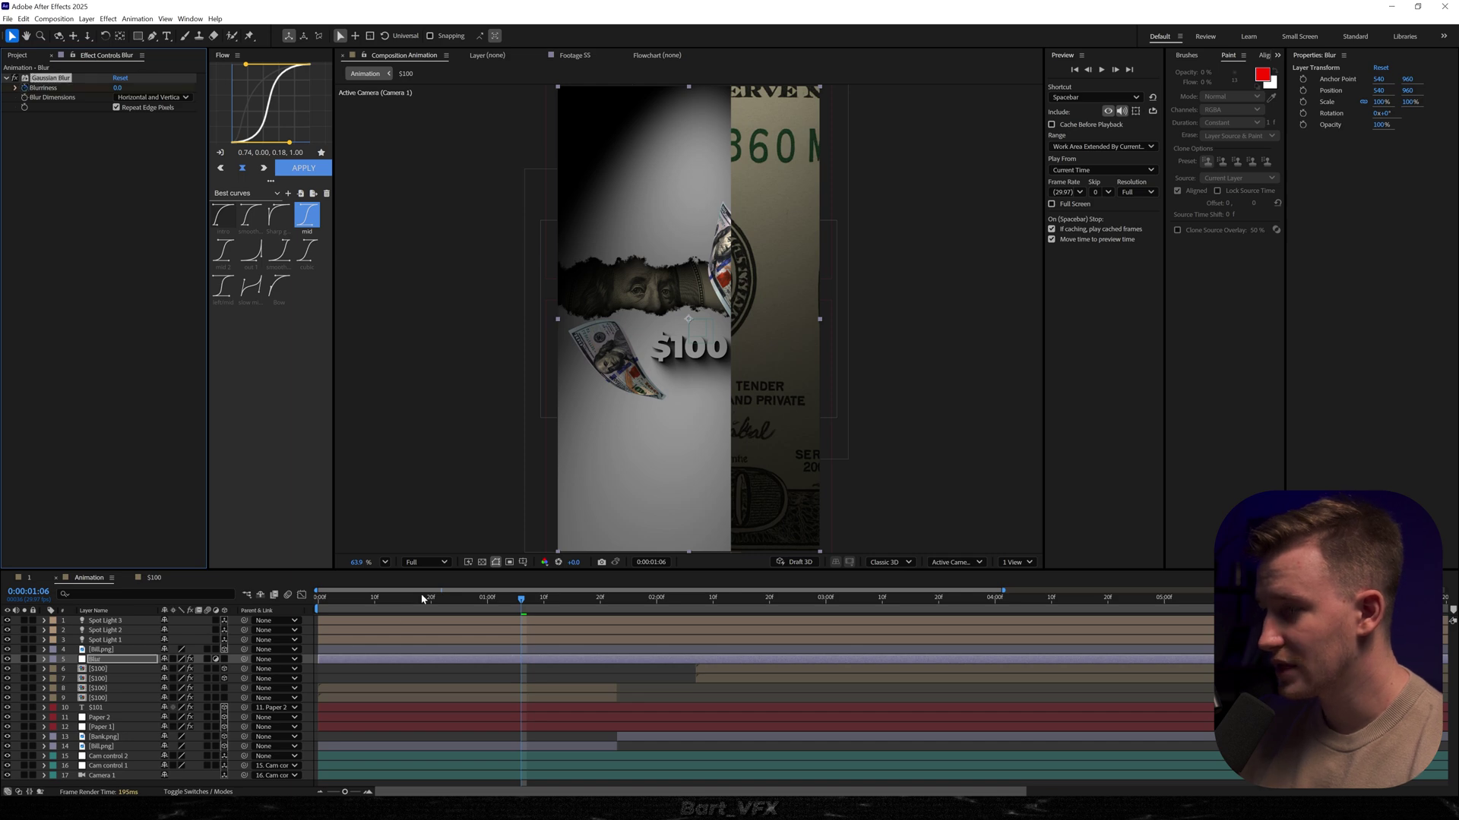
key(u)
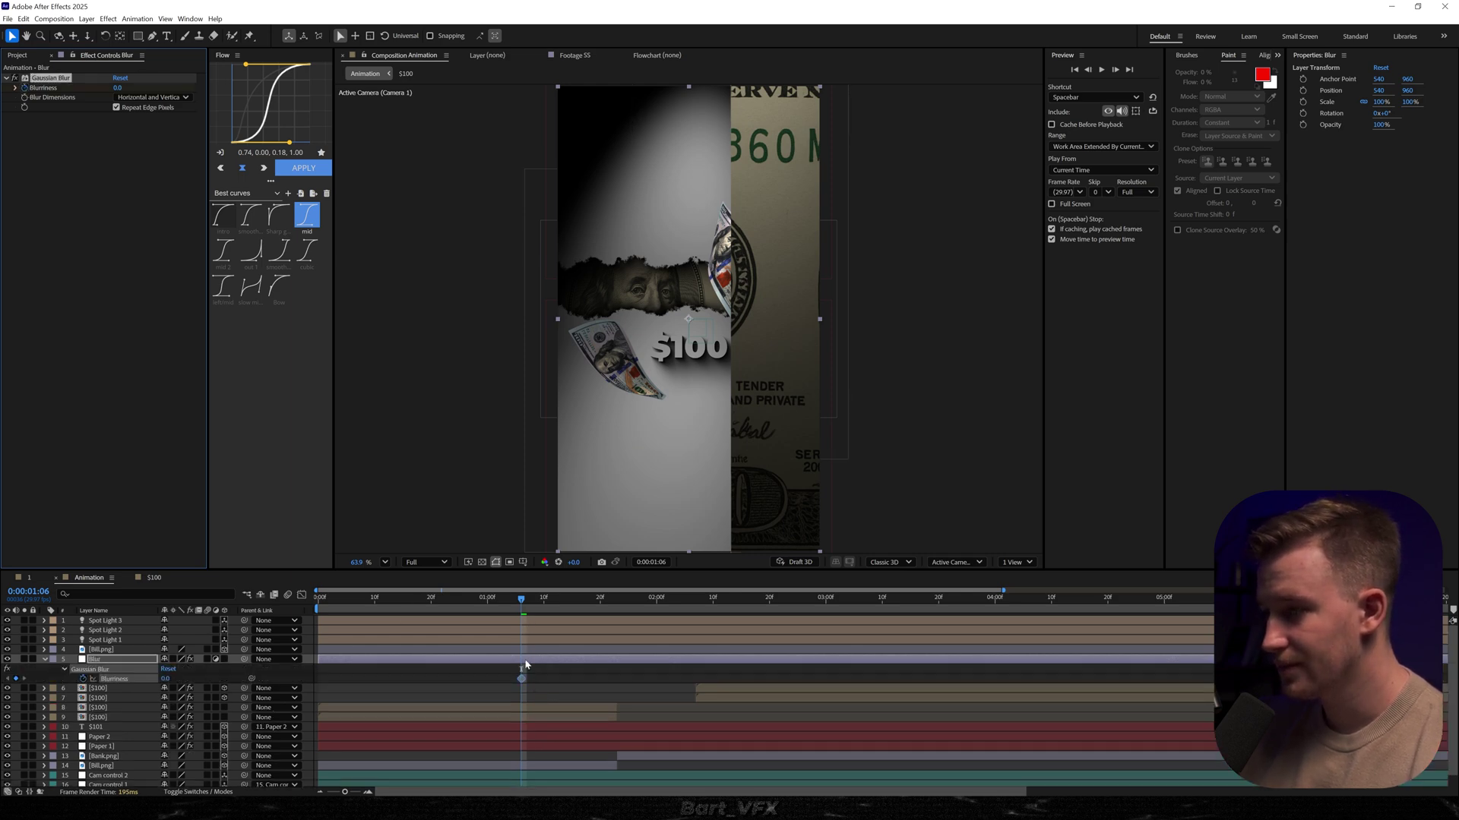
drag(500, 681, 494, 681)
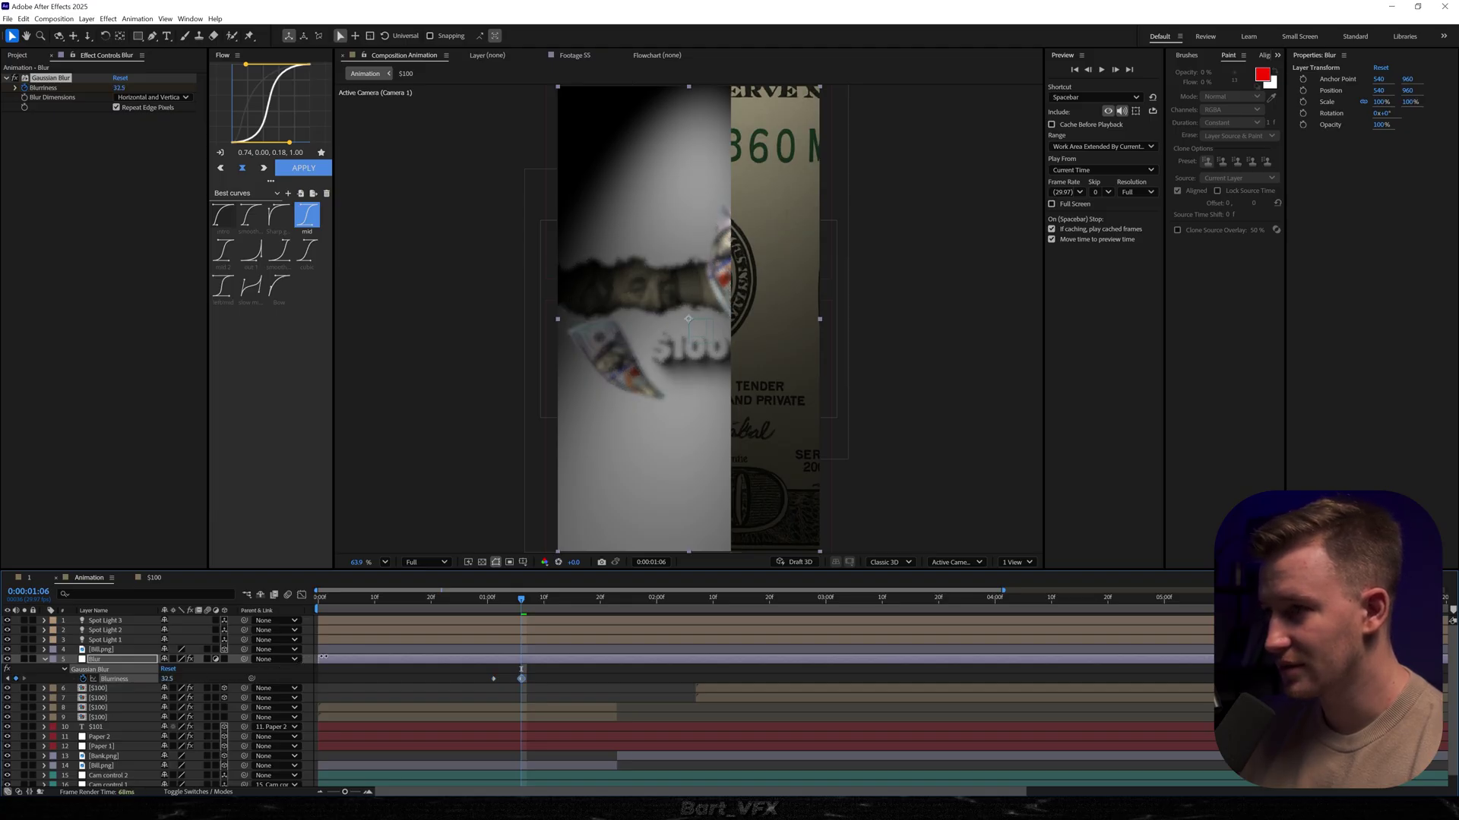
key(space)
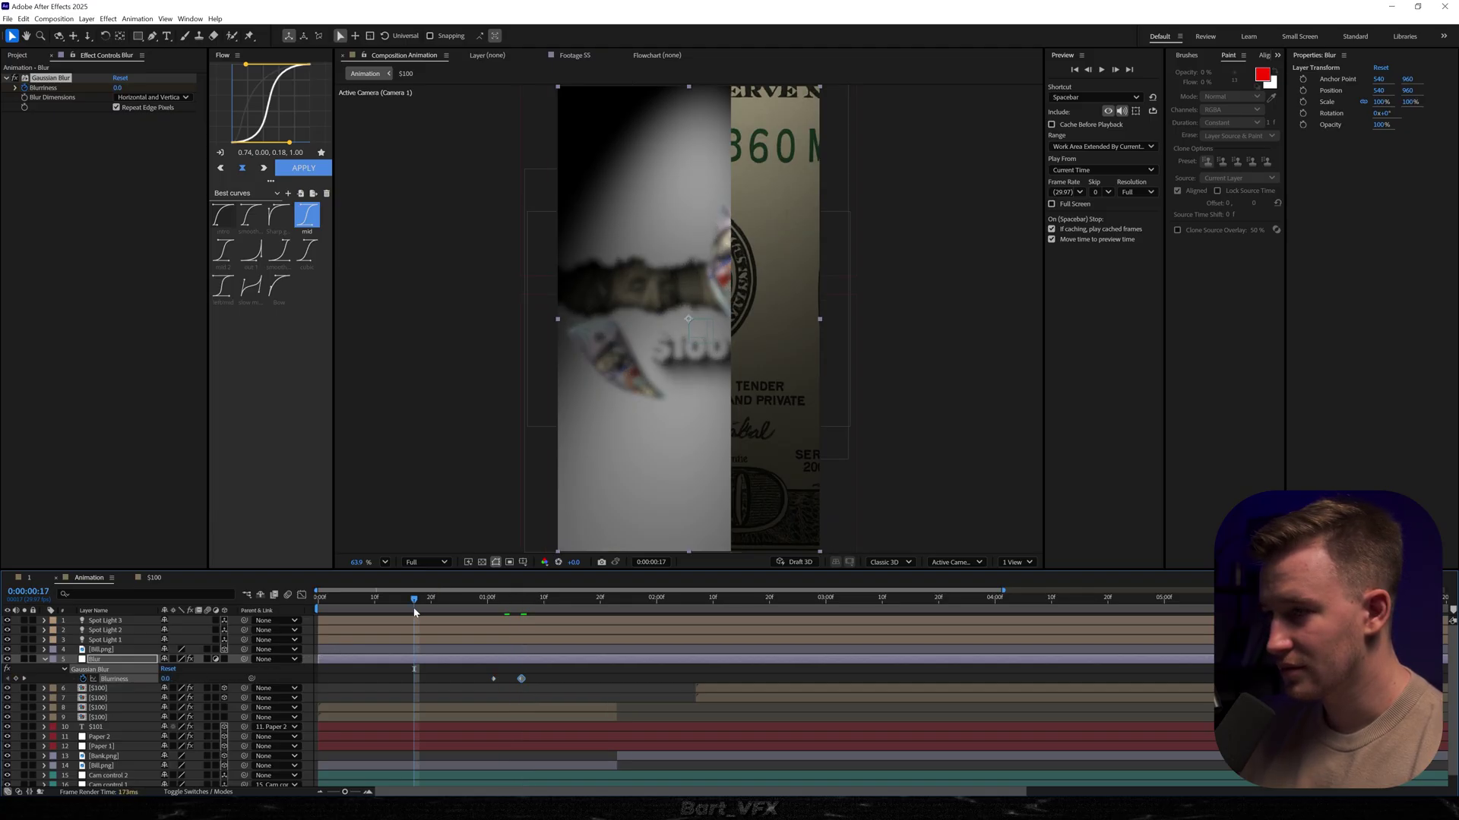
key(space)
- Duplicate the Blurriness keyframes to just before 0:00:02:10, time-reverse the copies, and preview the bill's transition
drag(551, 683, 486, 668)
drag(591, 601, 658, 612)
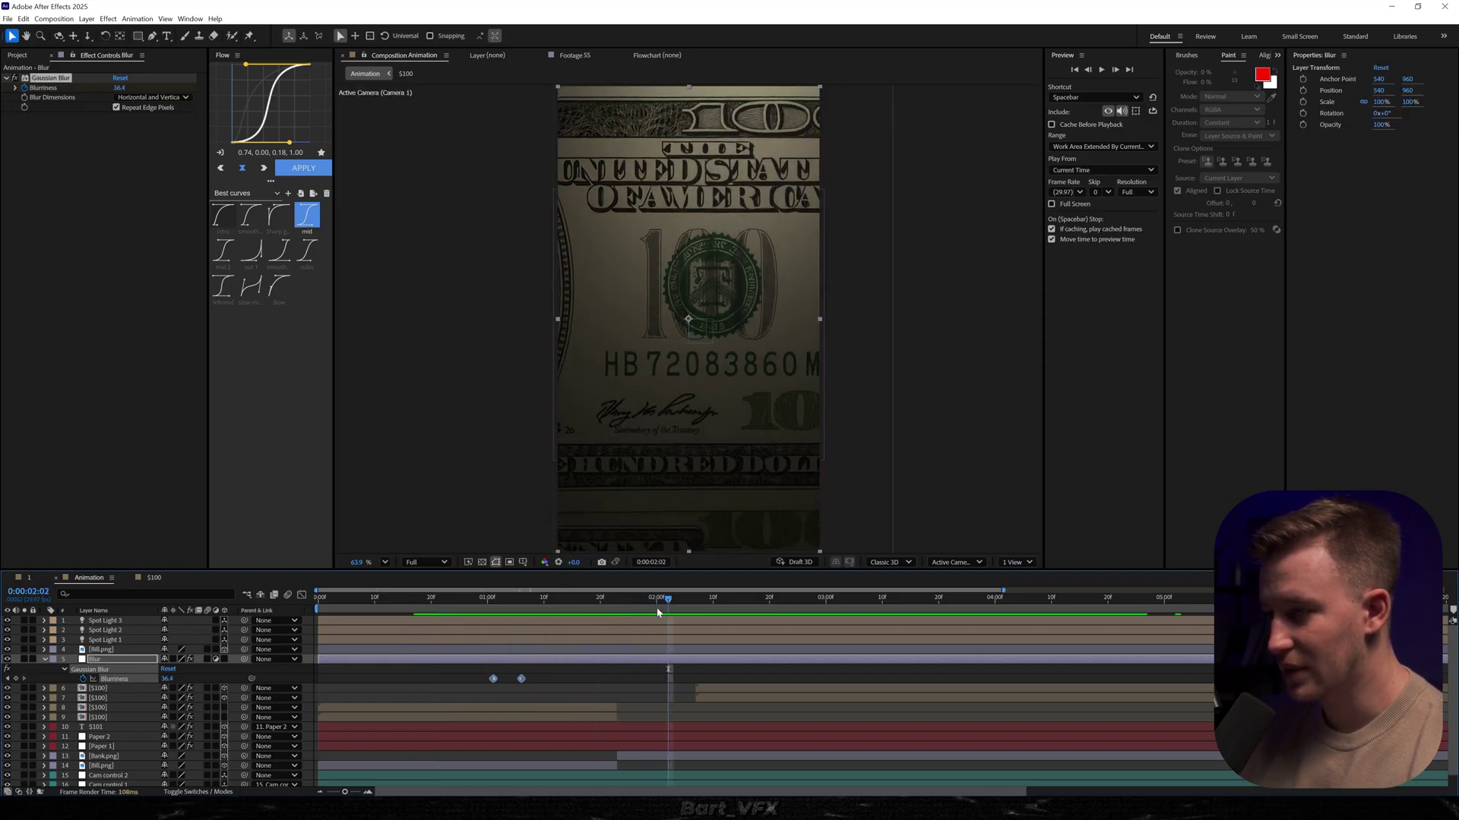
click(712, 600)
drag(699, 685, 707, 680)
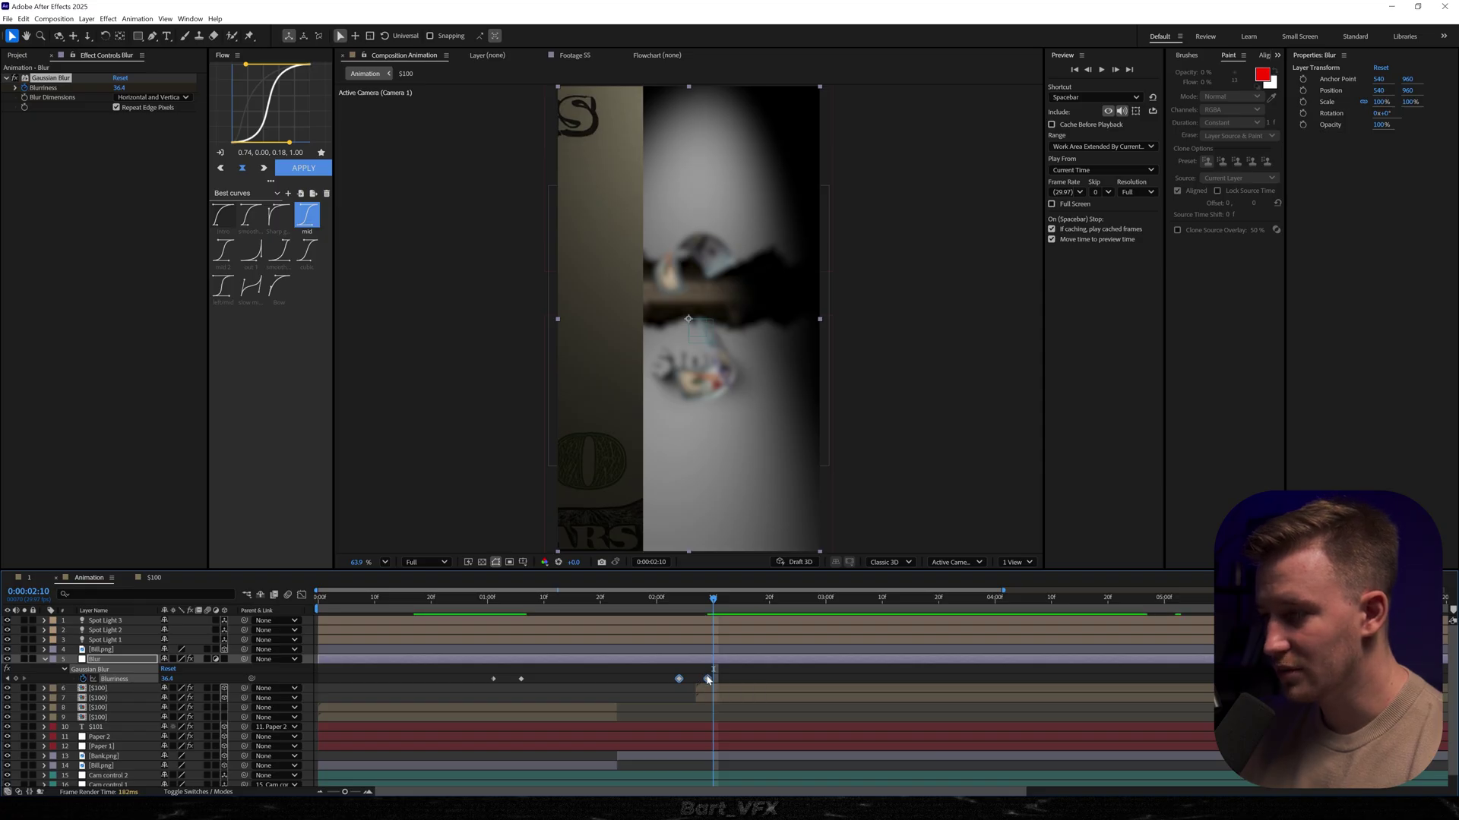
right_click(708, 679)
mouse_move(790, 672)
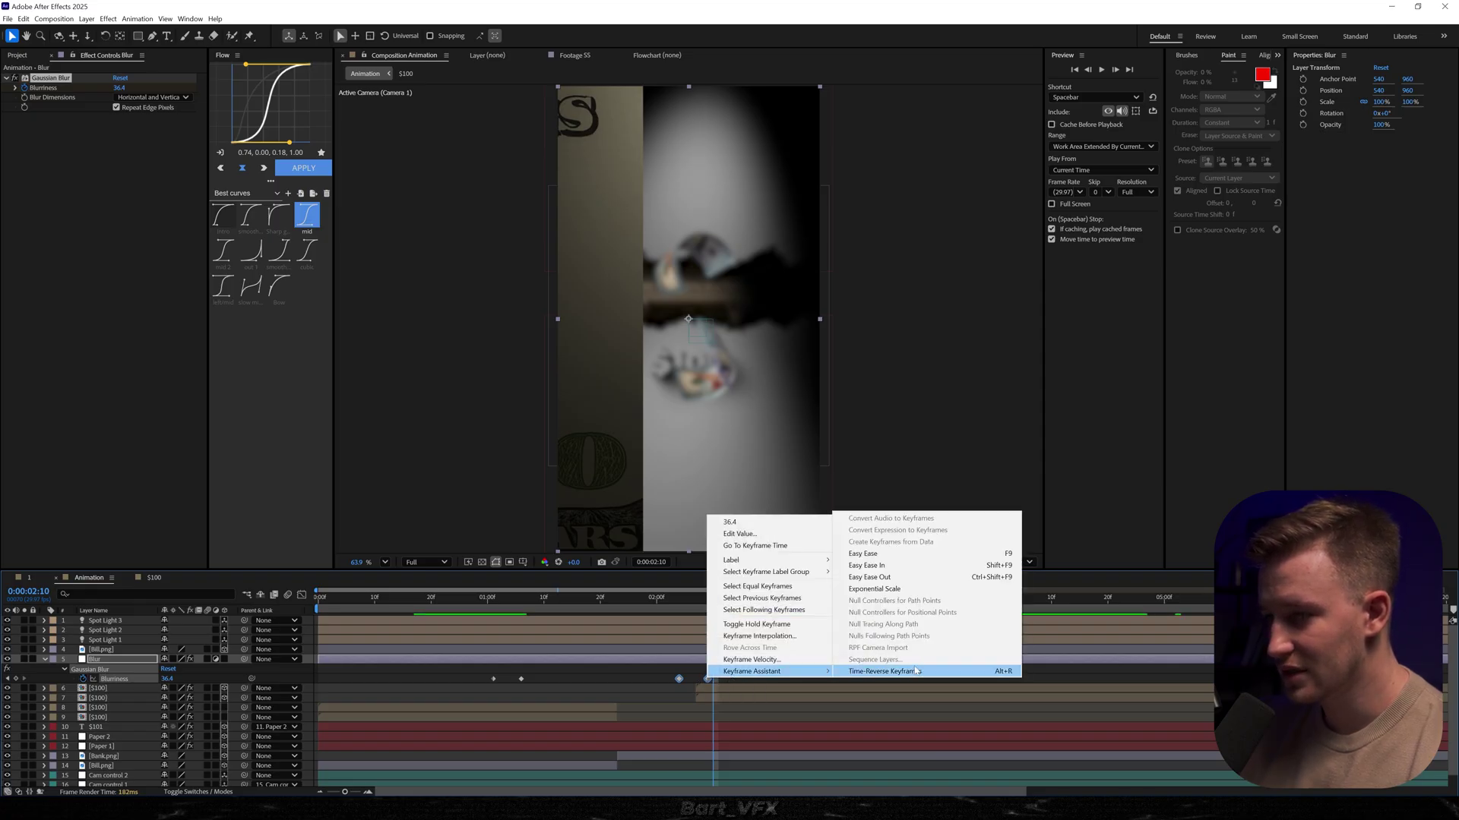
click(916, 671)
drag(712, 599, 730, 681)
key(space)
drag(708, 600, 635, 600)
key(space)
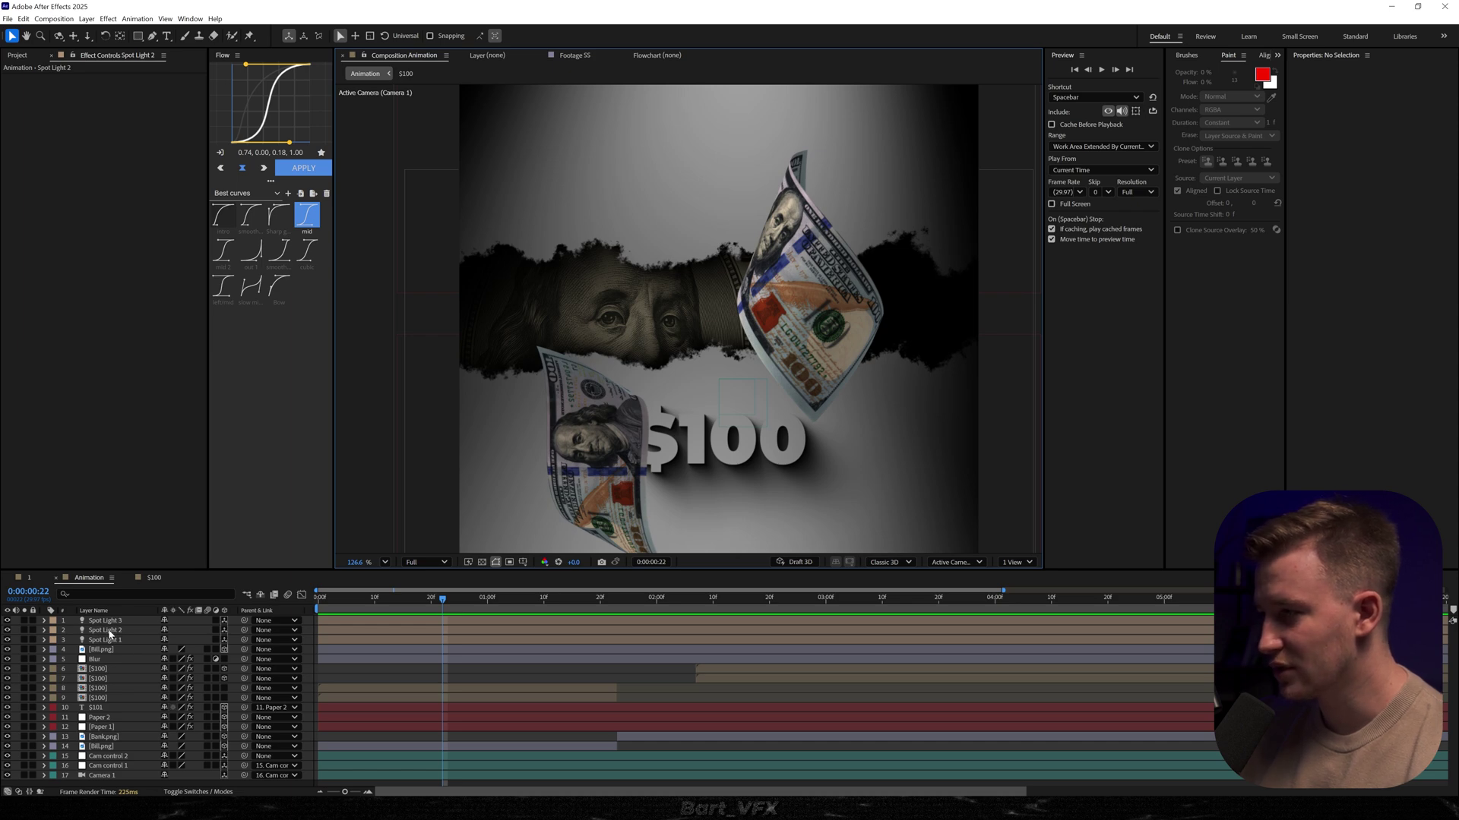
- Raise the intensity of Spot Light 2 in its light options and preview the animation from the start
click(101, 630)
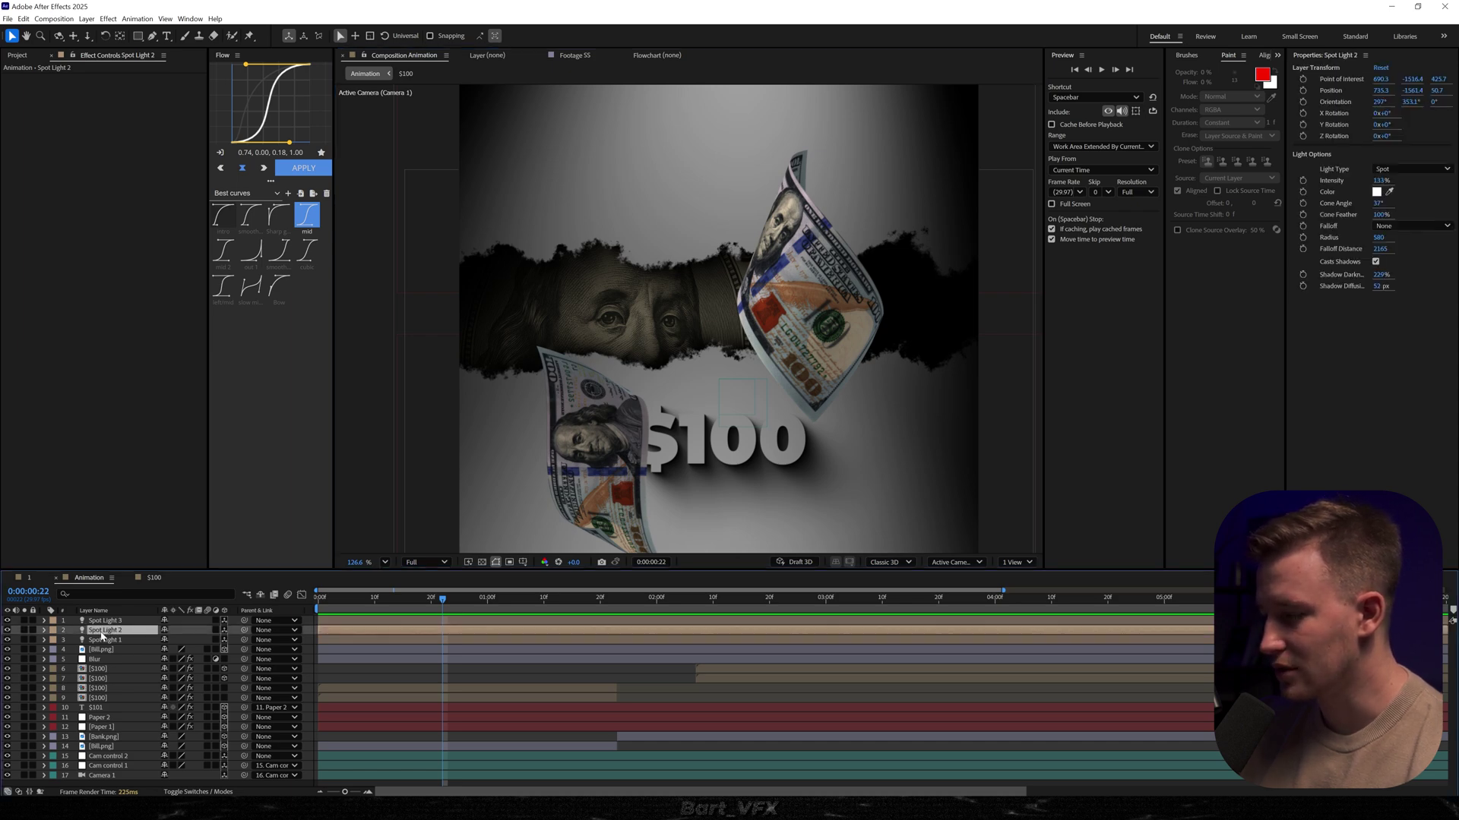
click(44, 631)
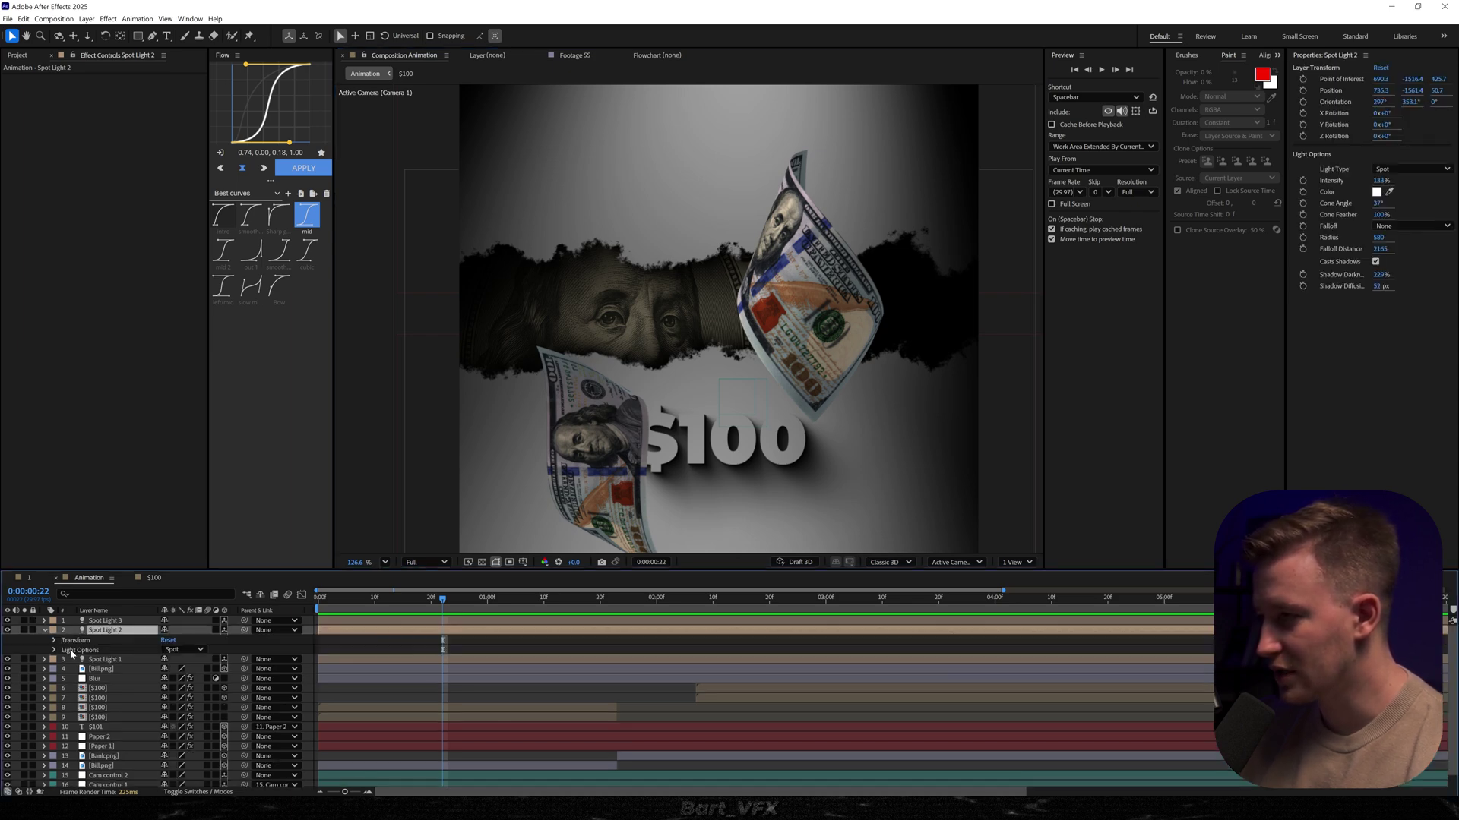
click(54, 651)
drag(166, 661, 205, 655)
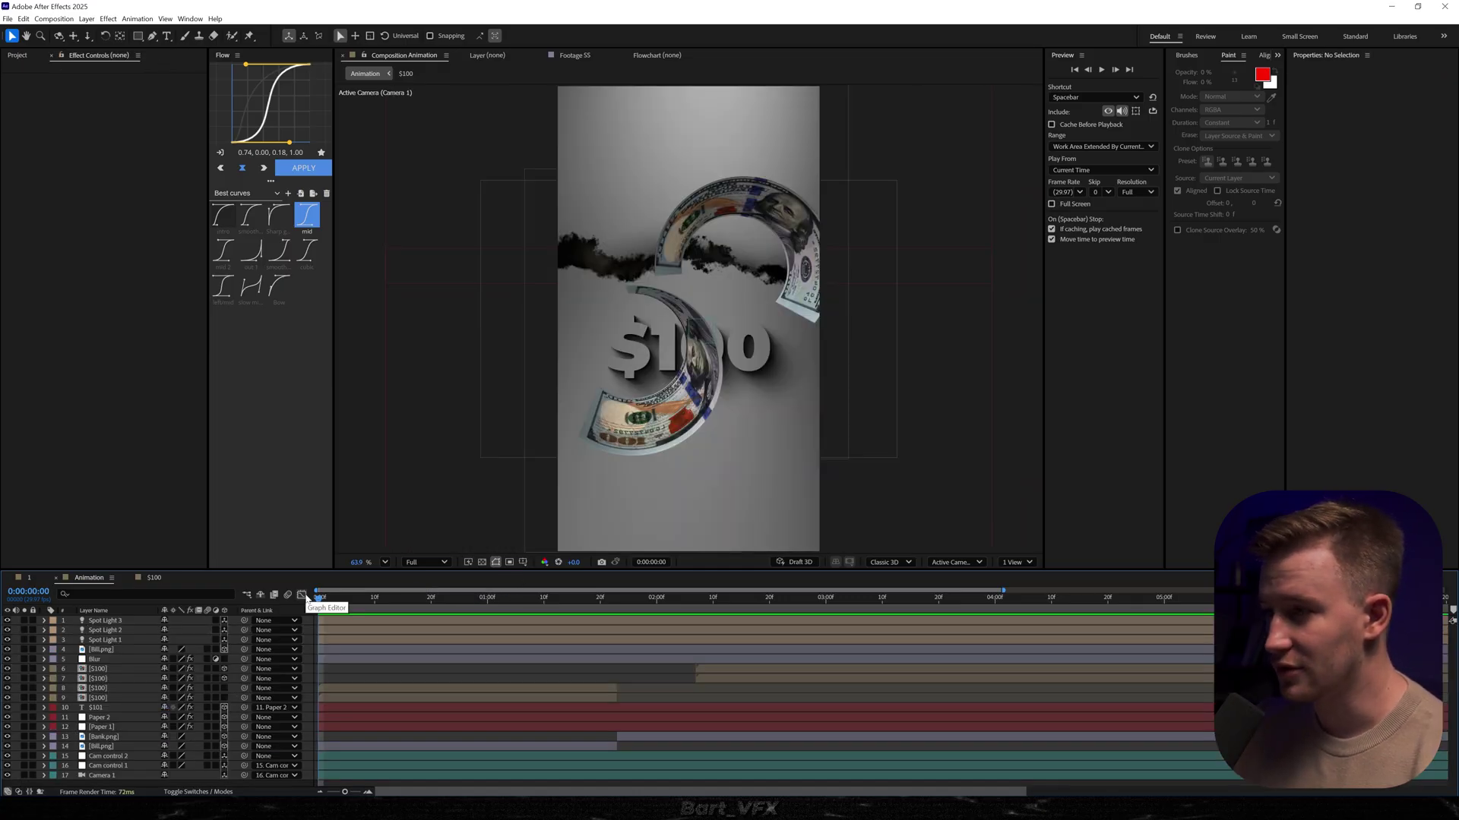
key(space)
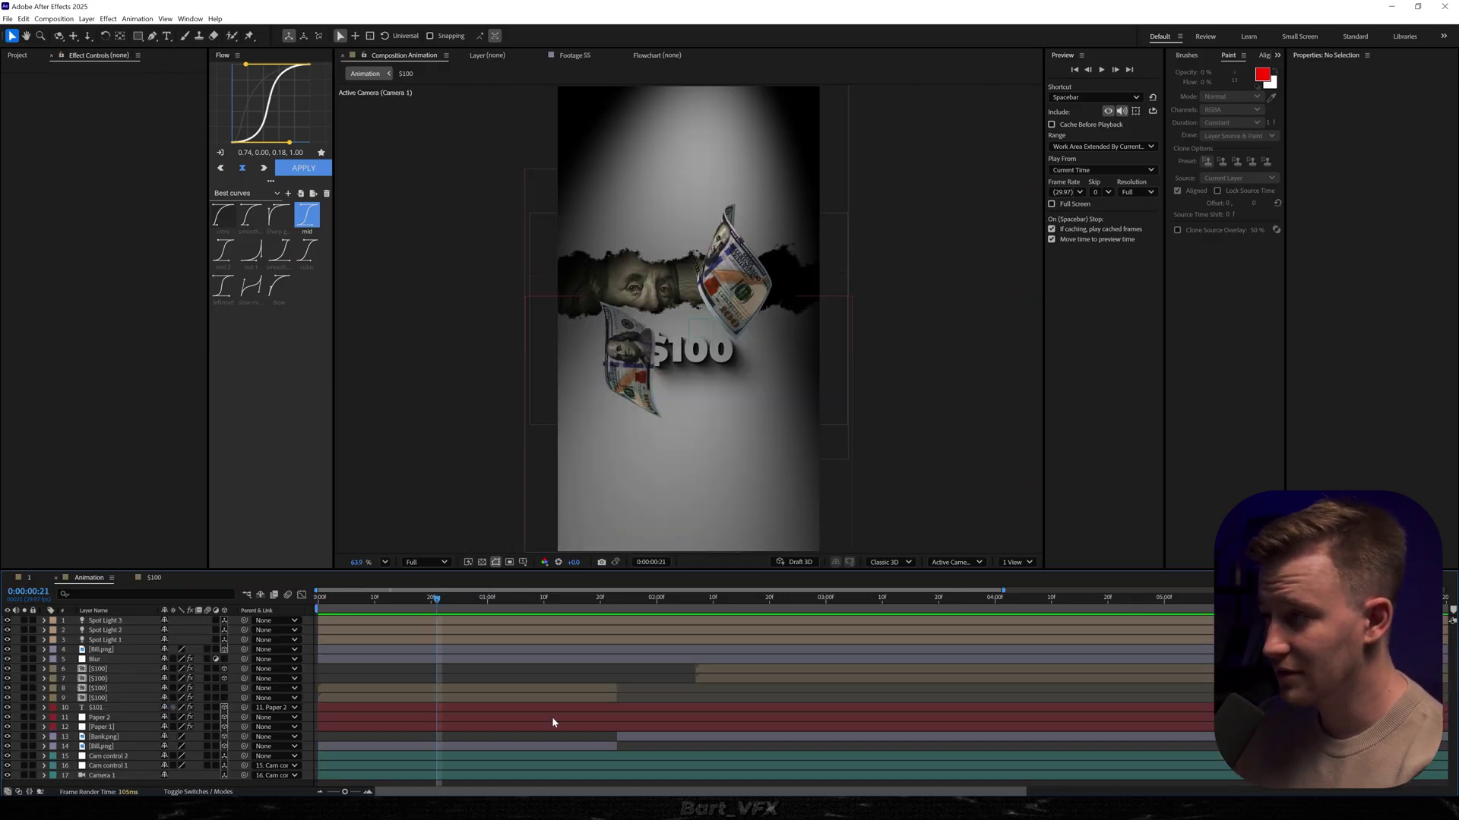
- Add an adjustment layer above all layers and apply Lumetri Color to it
key(ctrl+alt+y)
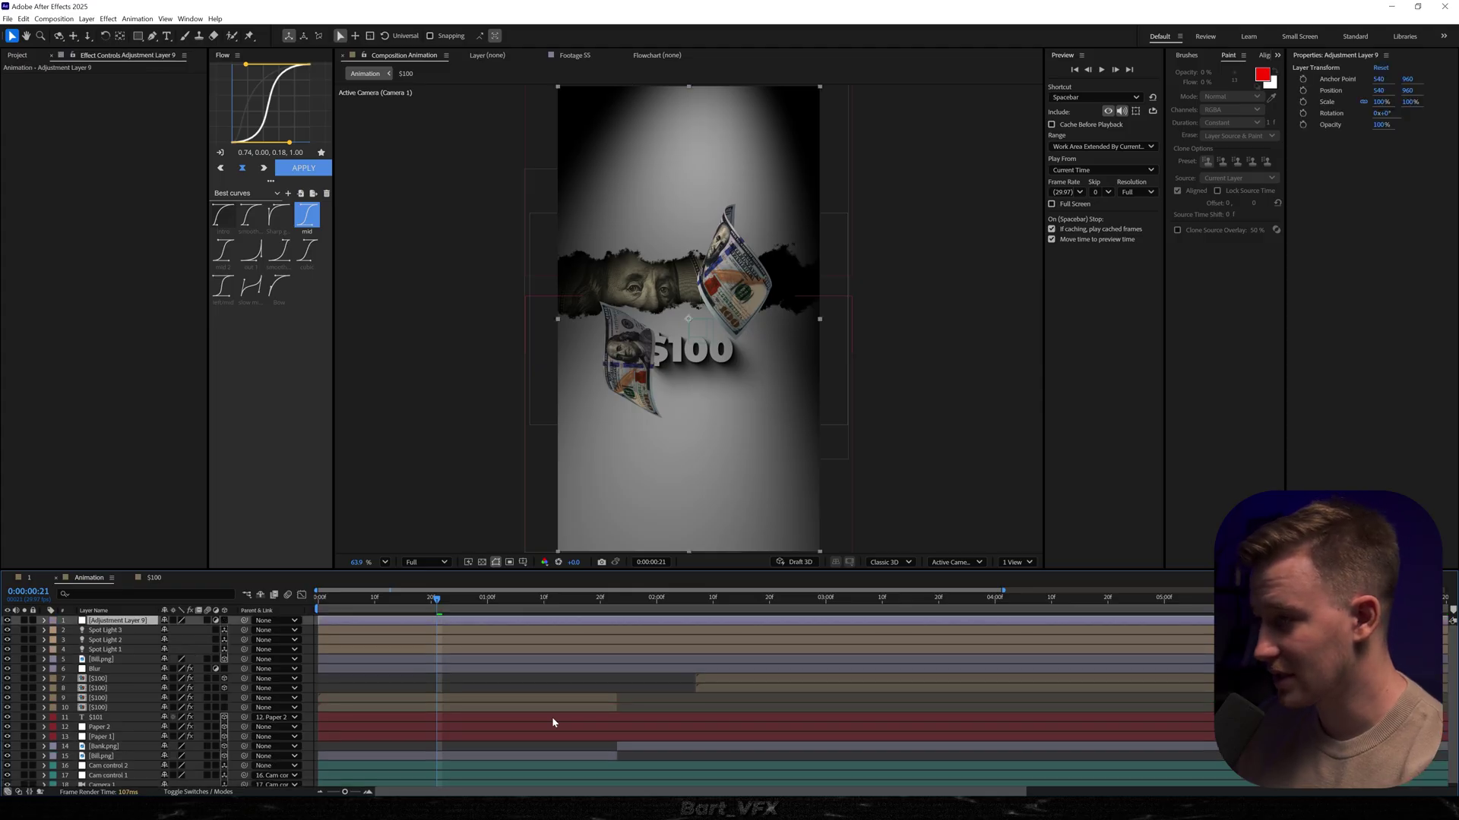
key(ctrl+space)
text(lume)
key(Return)
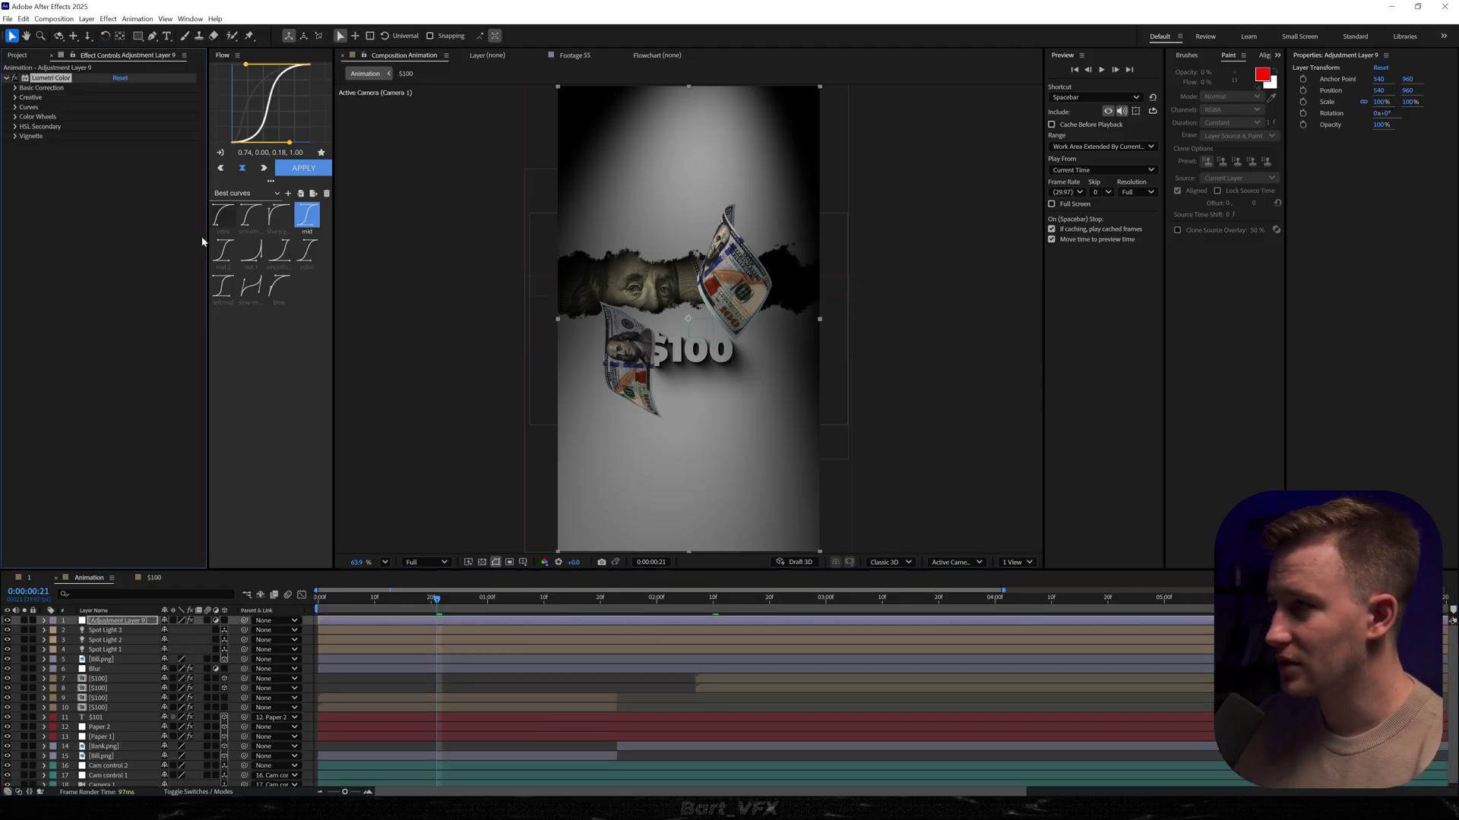
- Grade with the Lumetri colour wheels: tint the shadows slightly blue, darken them and brighten the highlights, and preview the look
click(66, 308)
click(16, 117)
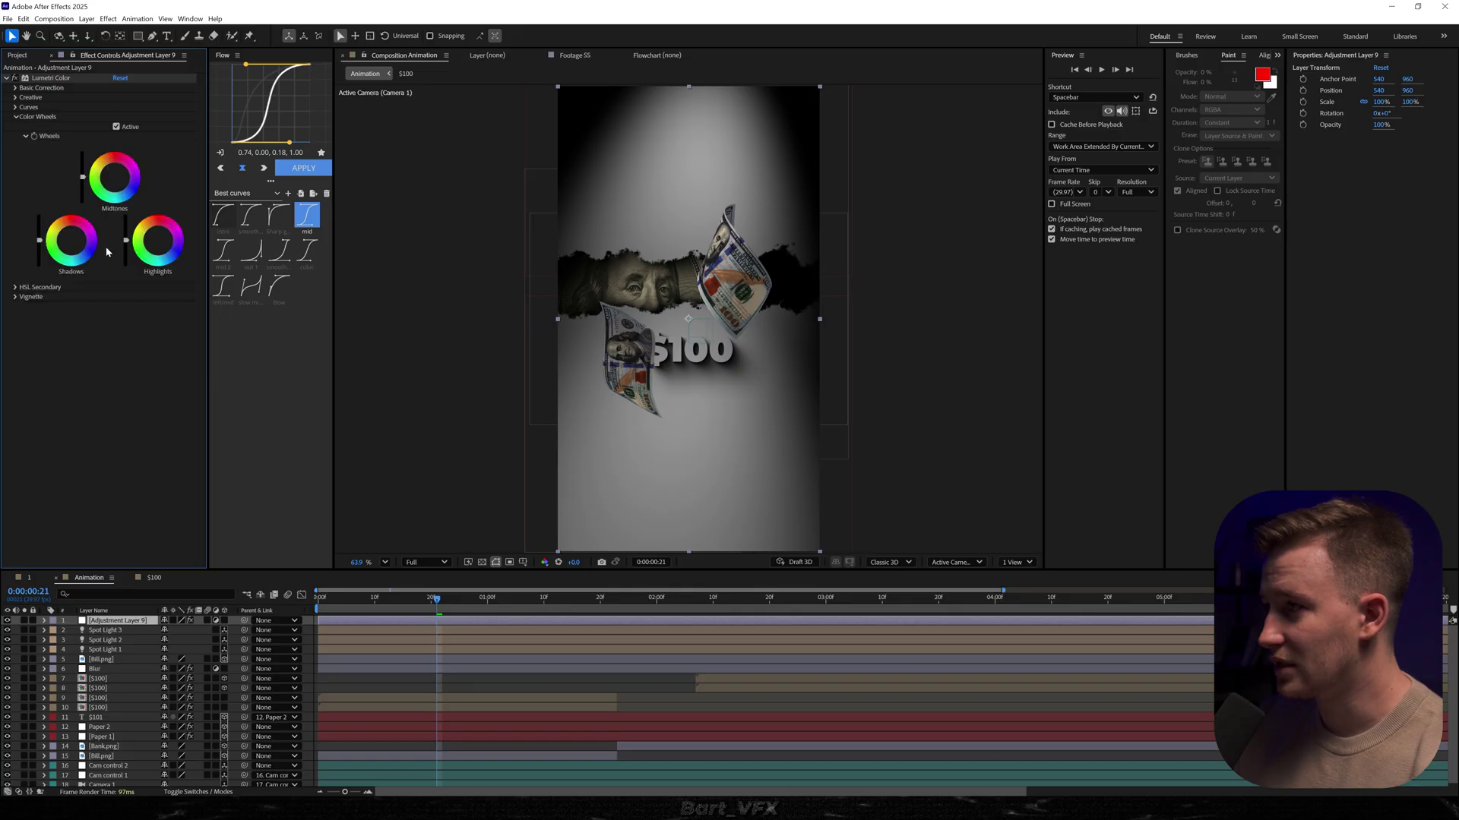
click(77, 245)
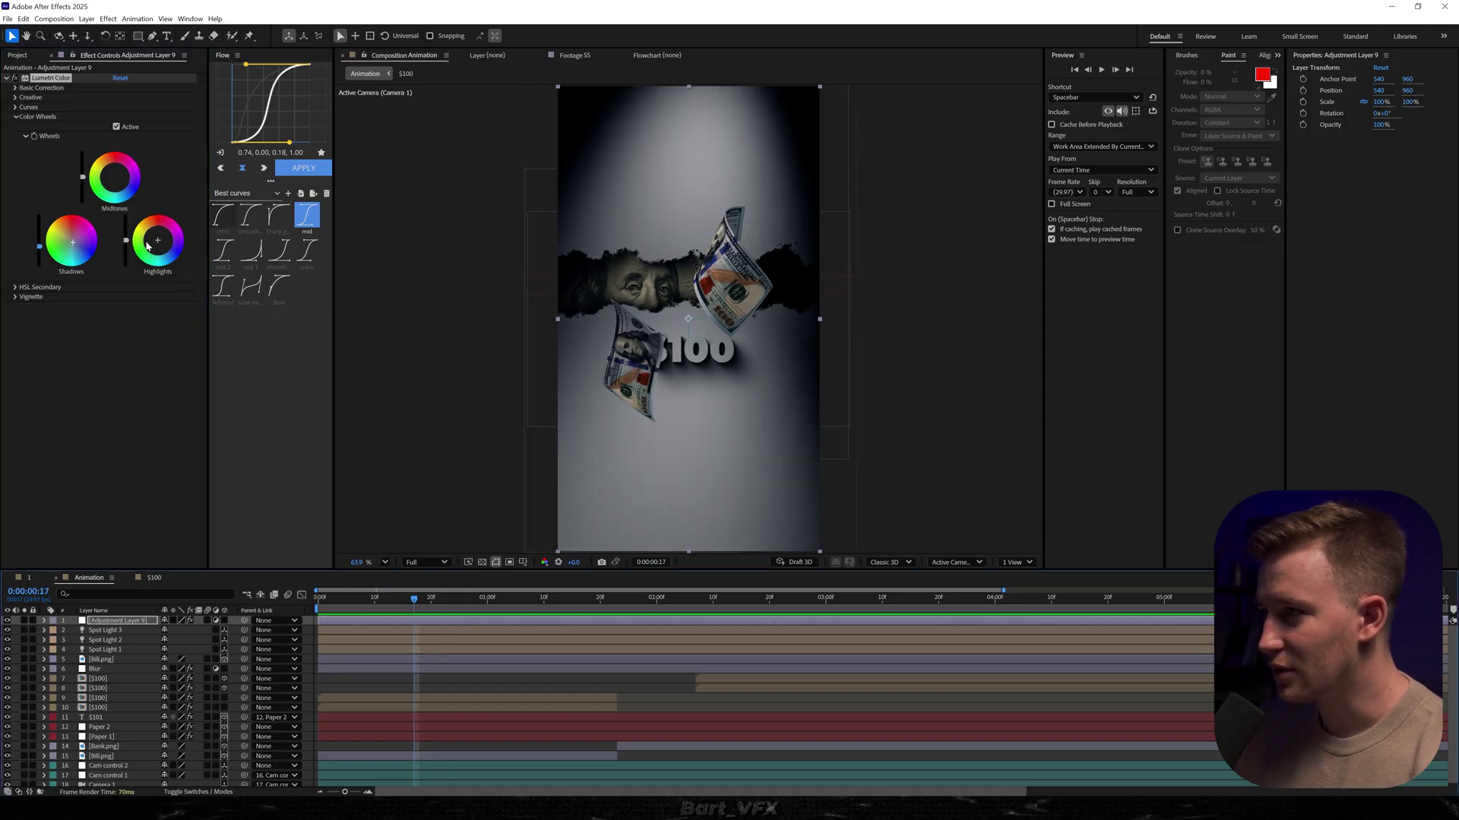
drag(126, 240, 126, 237)
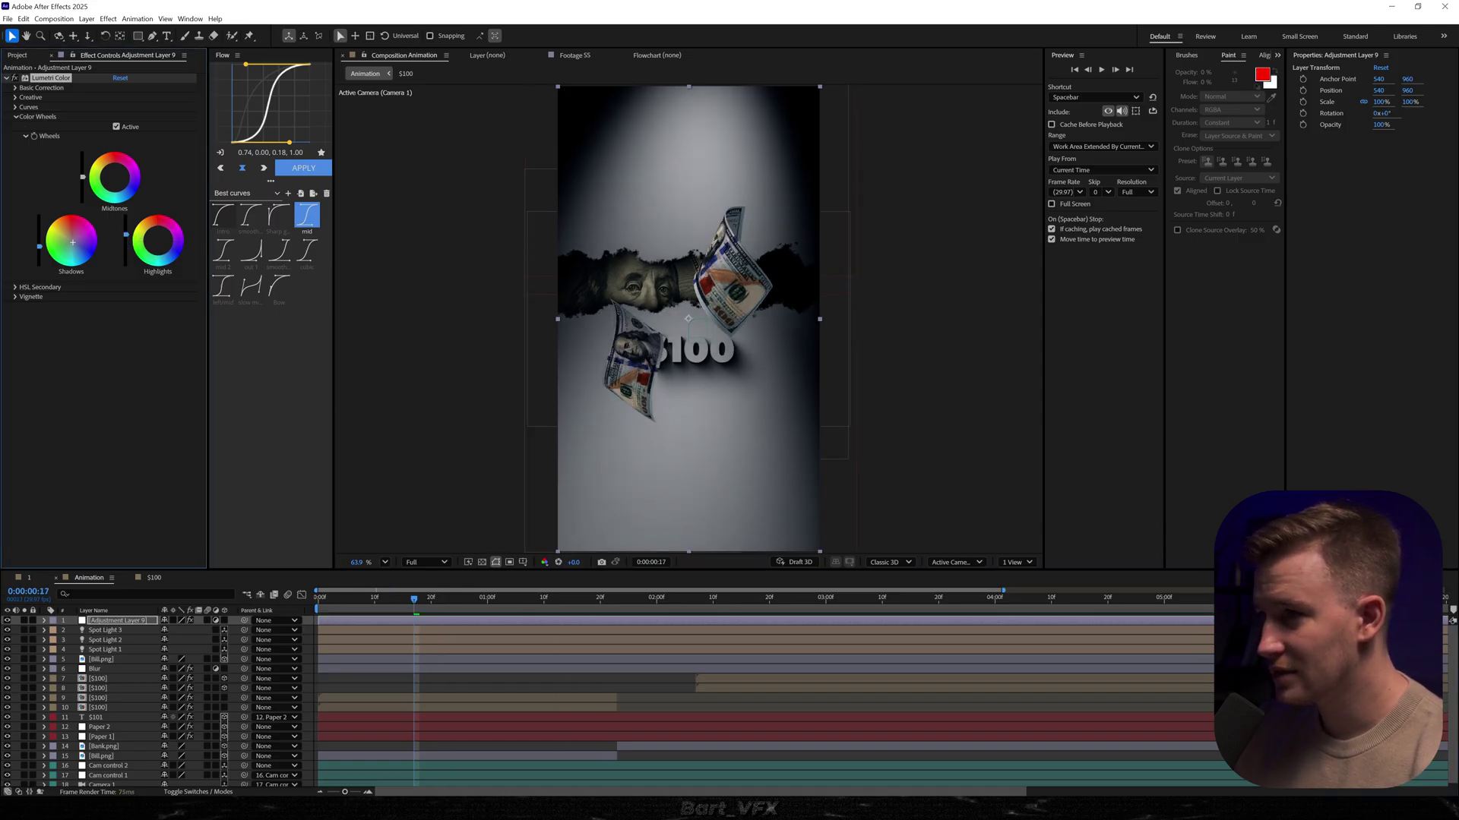
key(space)
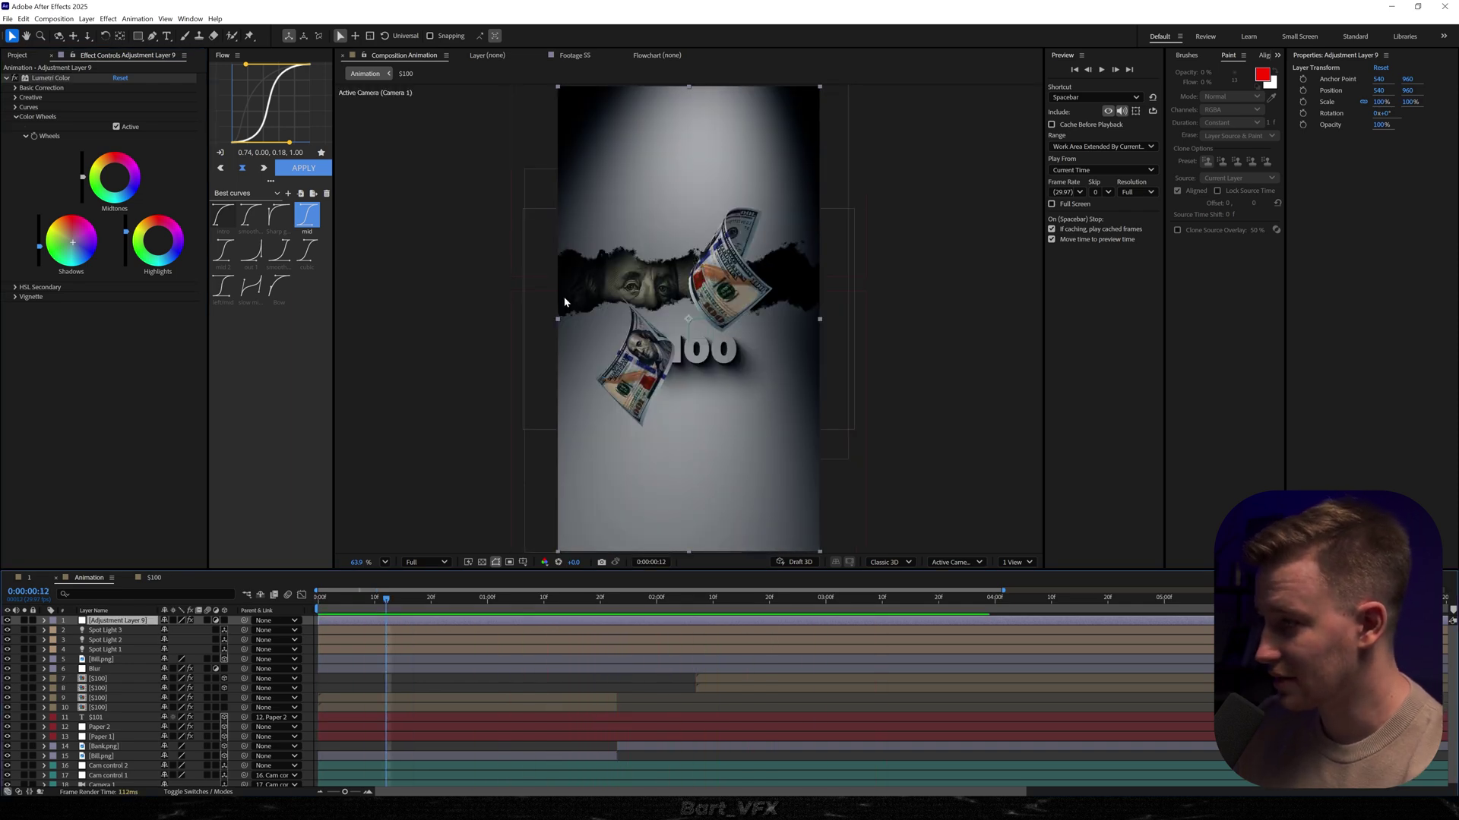
- Rename the grading adjustment layer as Lumetri Color
text(Lumetri)
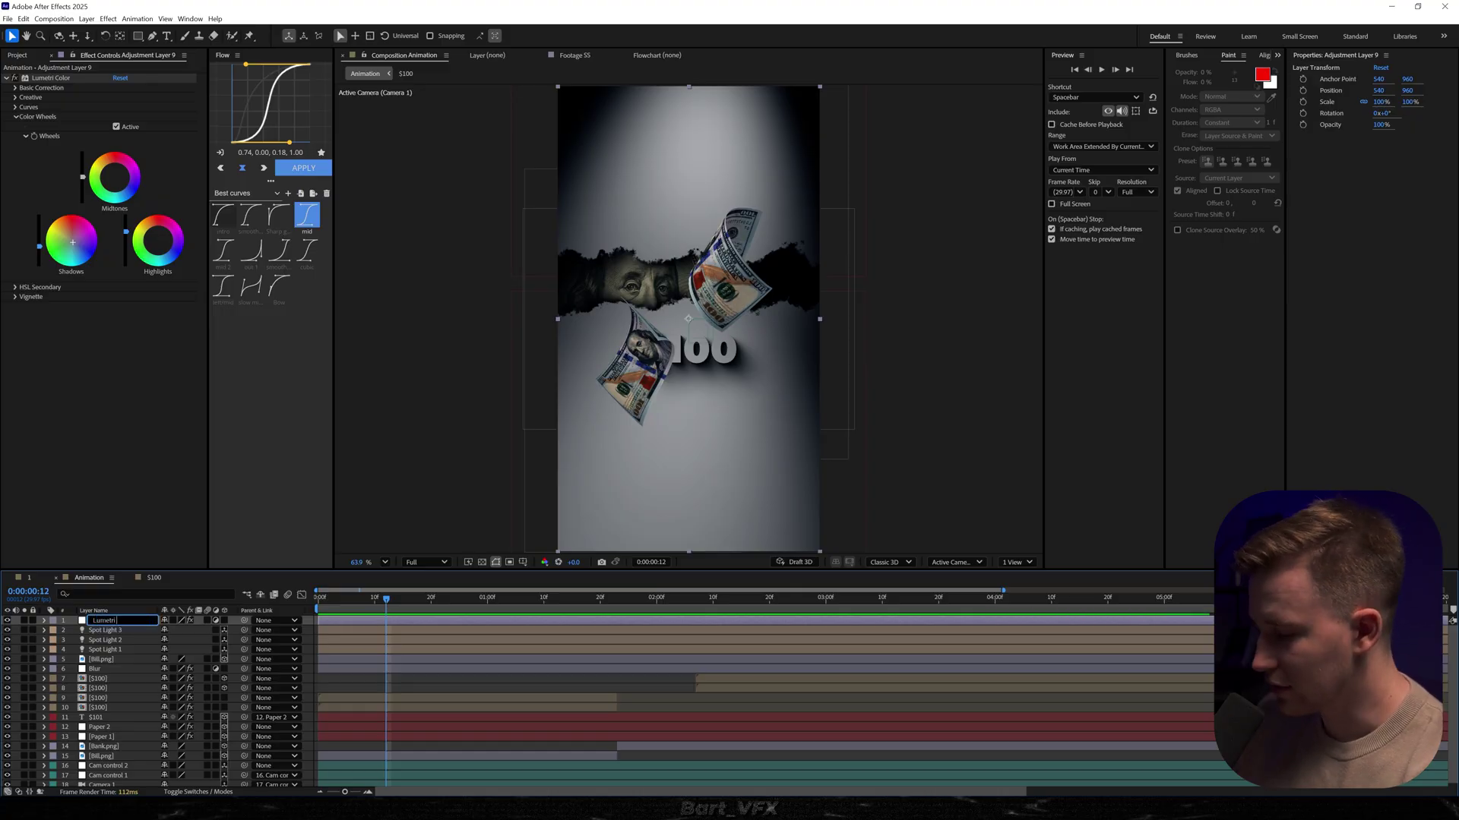
text( Color)
key(Return)
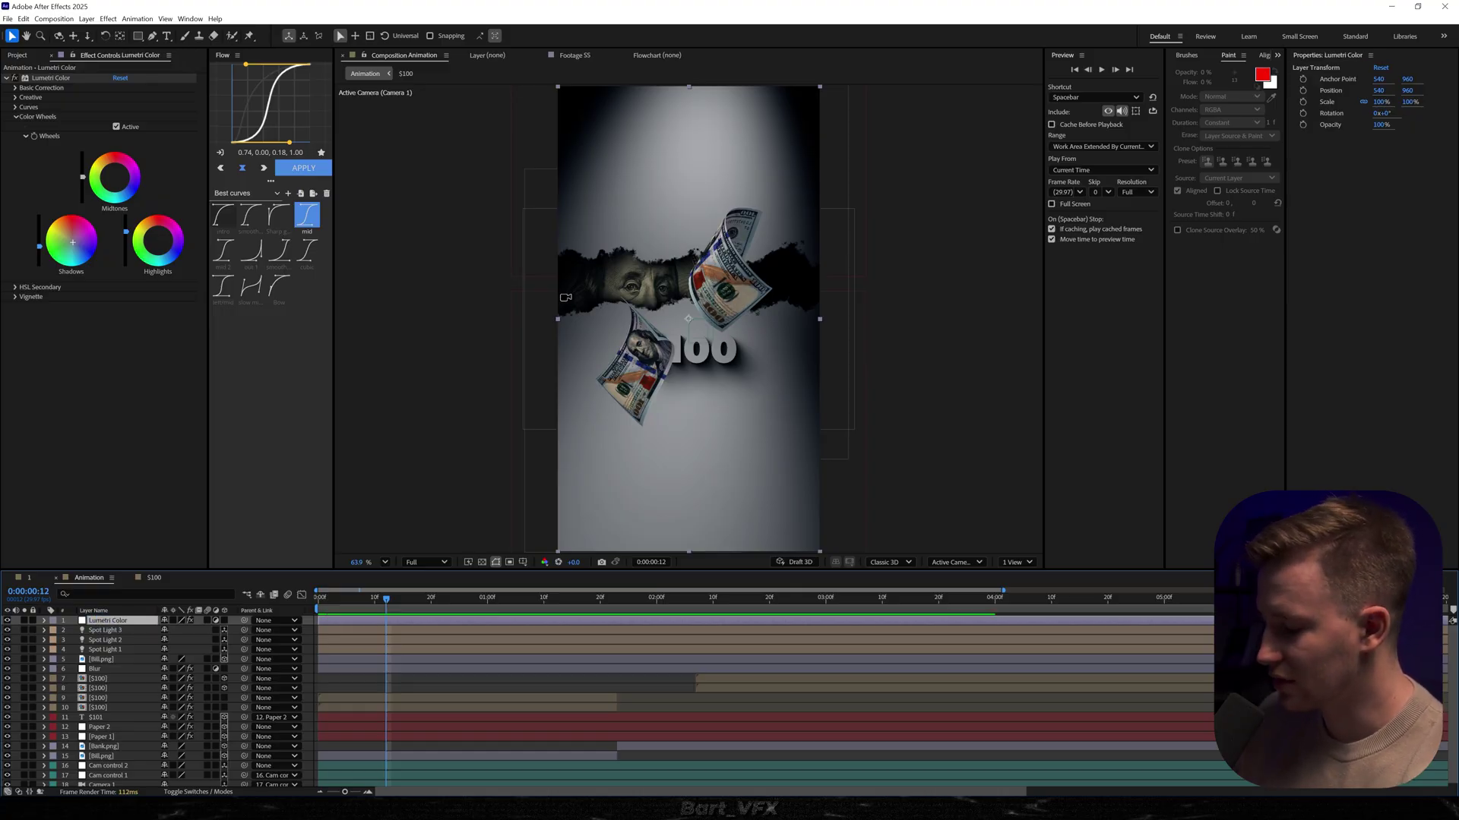
- Add another adjustment layer named Halftone on top and apply BCC Halftone to it
key(ctrl+alt+y)
key(Return)
text(Halftone)
key(Return)
key(ctrl+space)
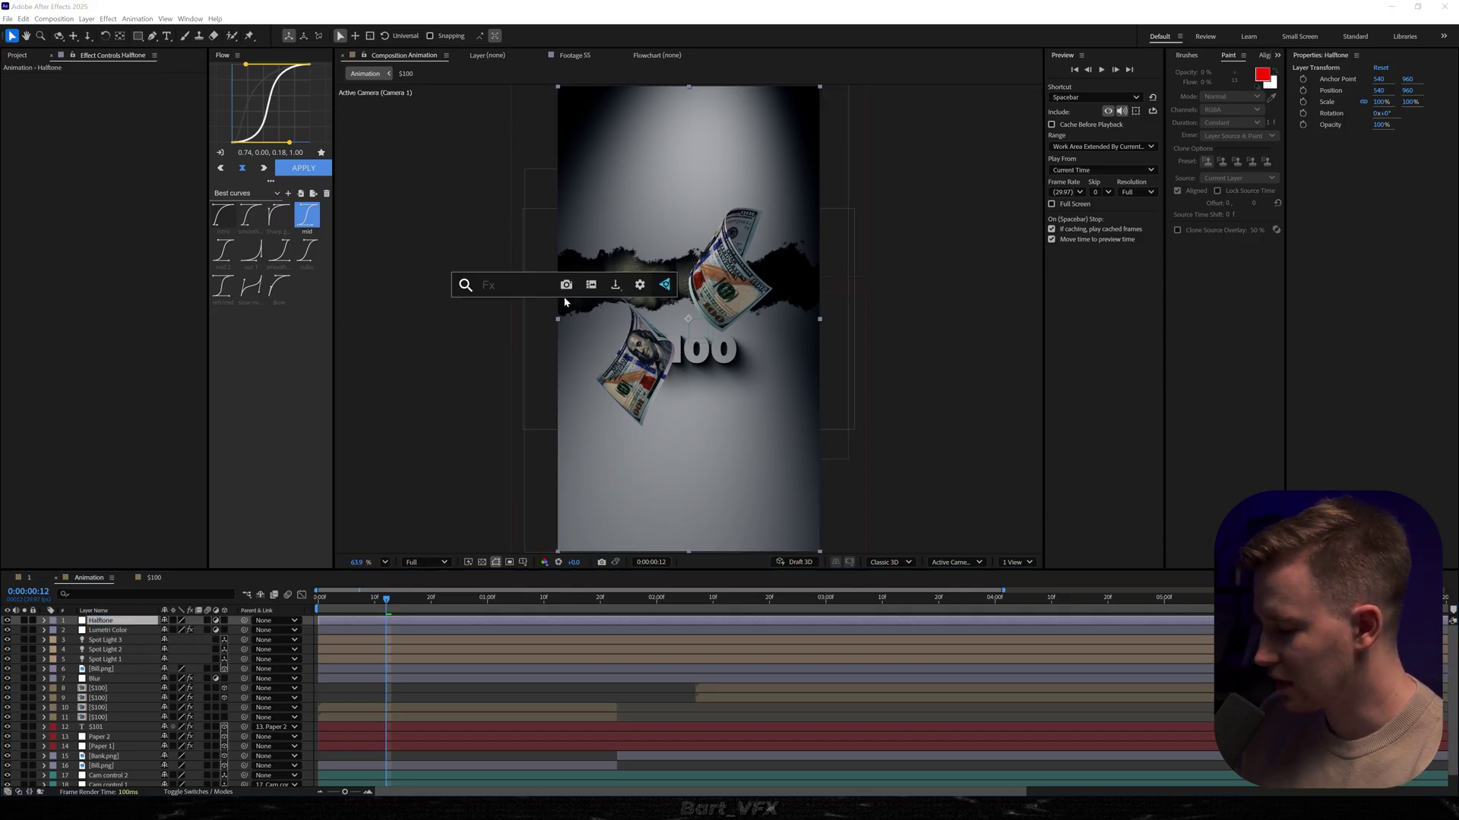
text(bcc hal)
key(Return)
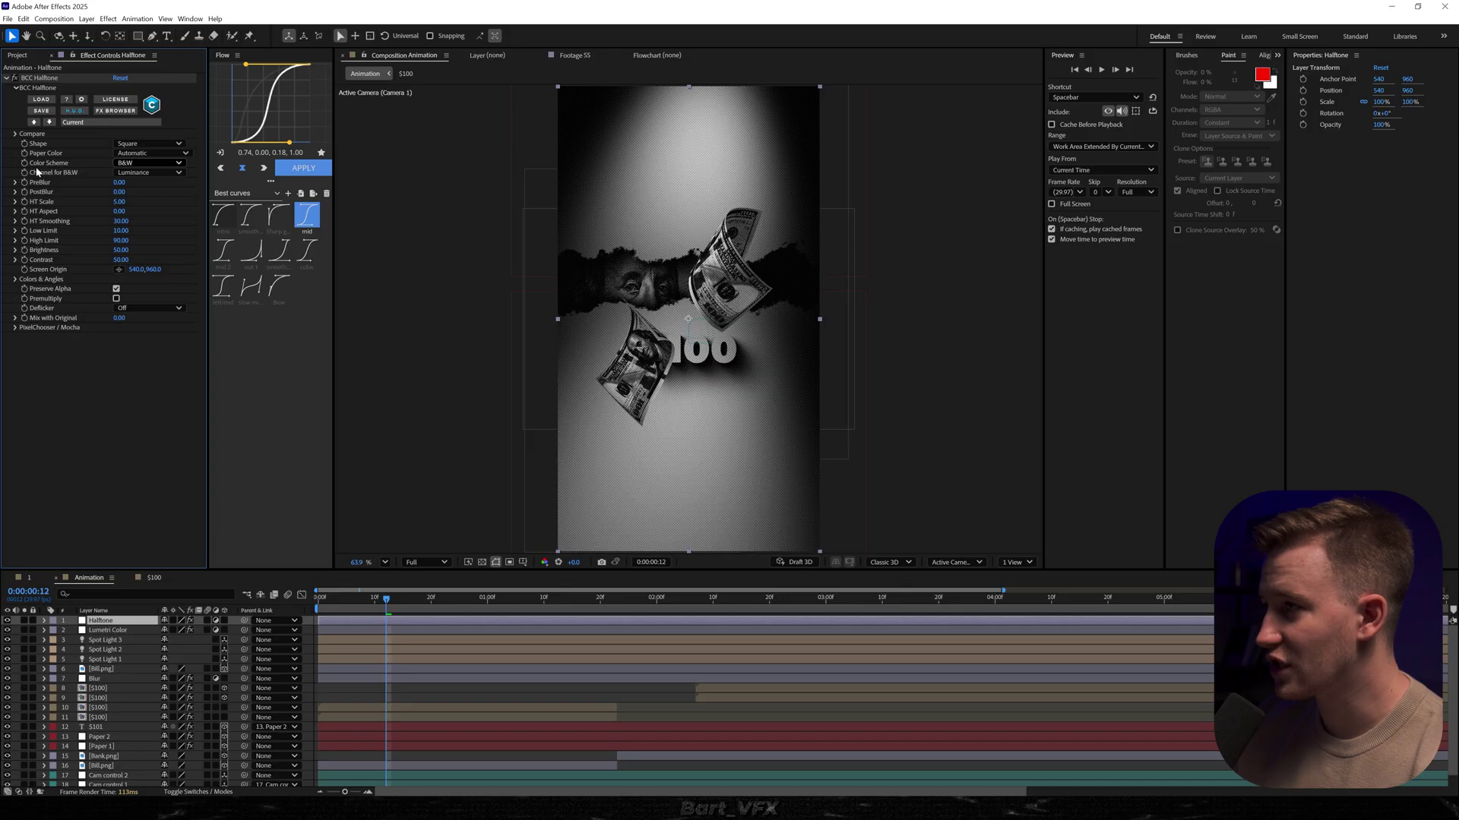
- Set the BCC Halftone Color Scheme to RGB and check the effect around 0:00:01:02
click(148, 162)
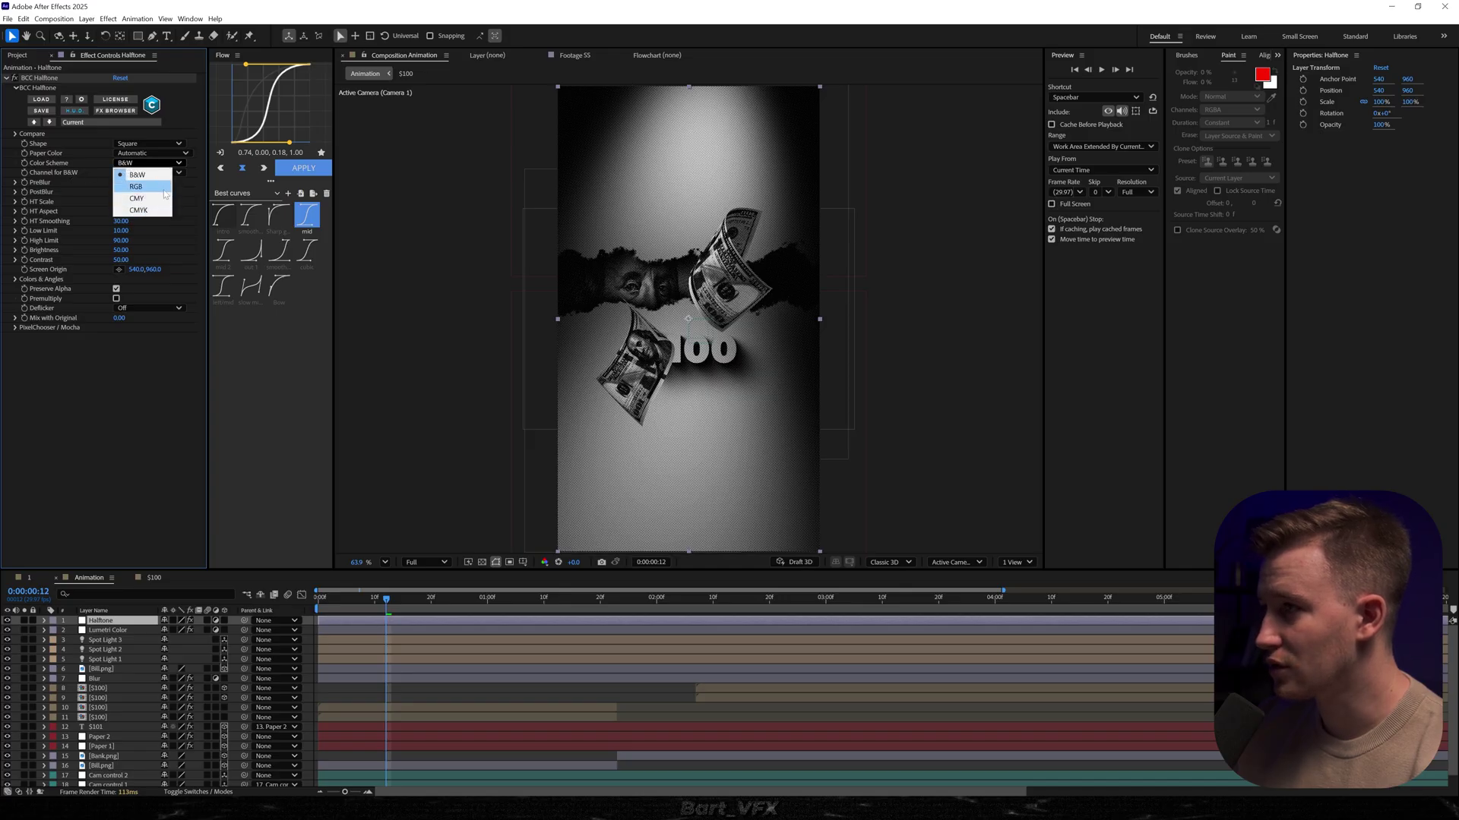
click(140, 177)
drag(456, 598, 498, 614)
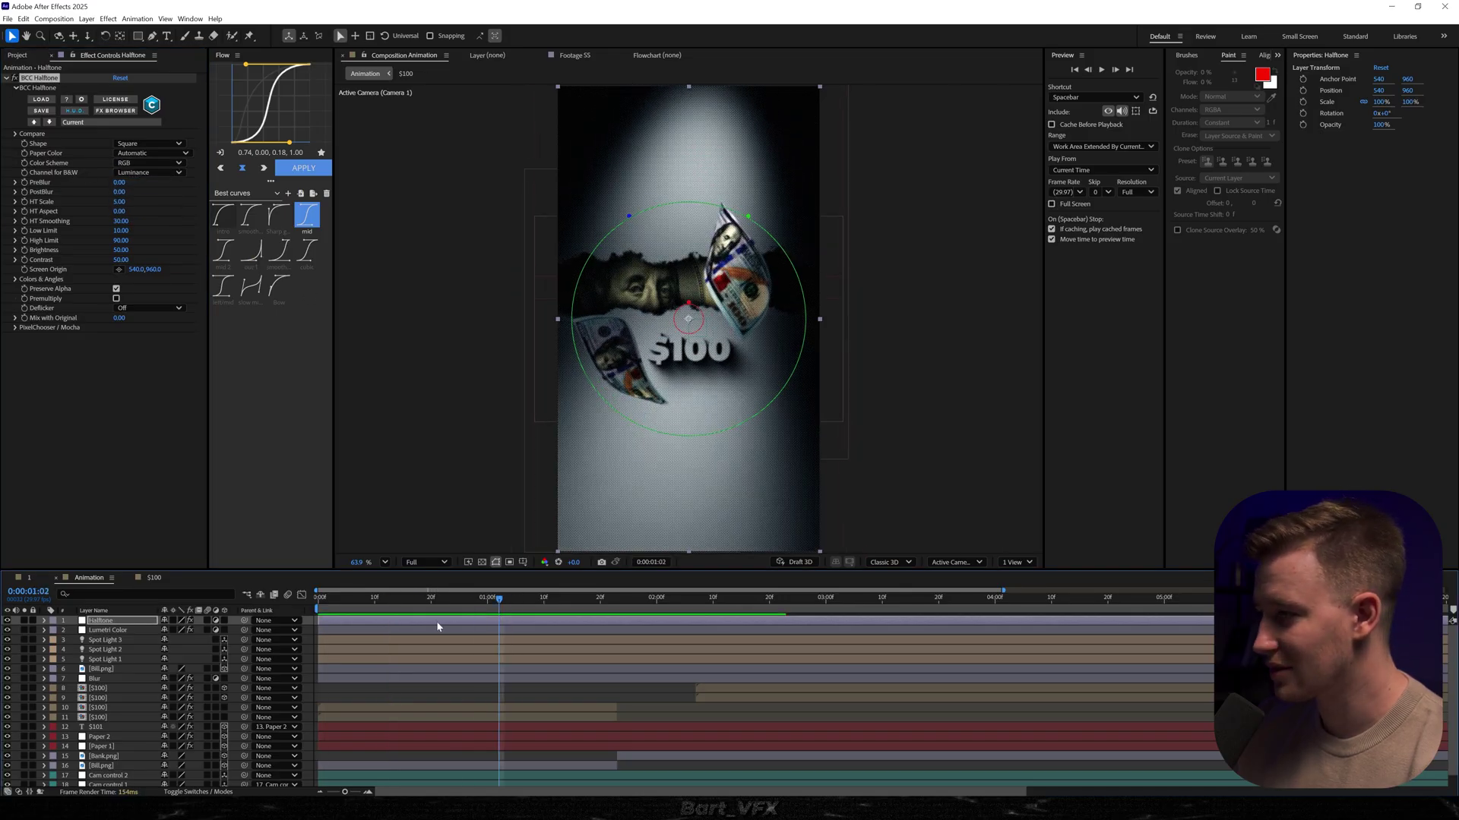
- Compare the animation with the Lumetri Color layer hidden and shown, and play it back
click(8, 630)
drag(540, 602, 679, 600)
click(8, 629)
drag(682, 601, 431, 628)
key(space)
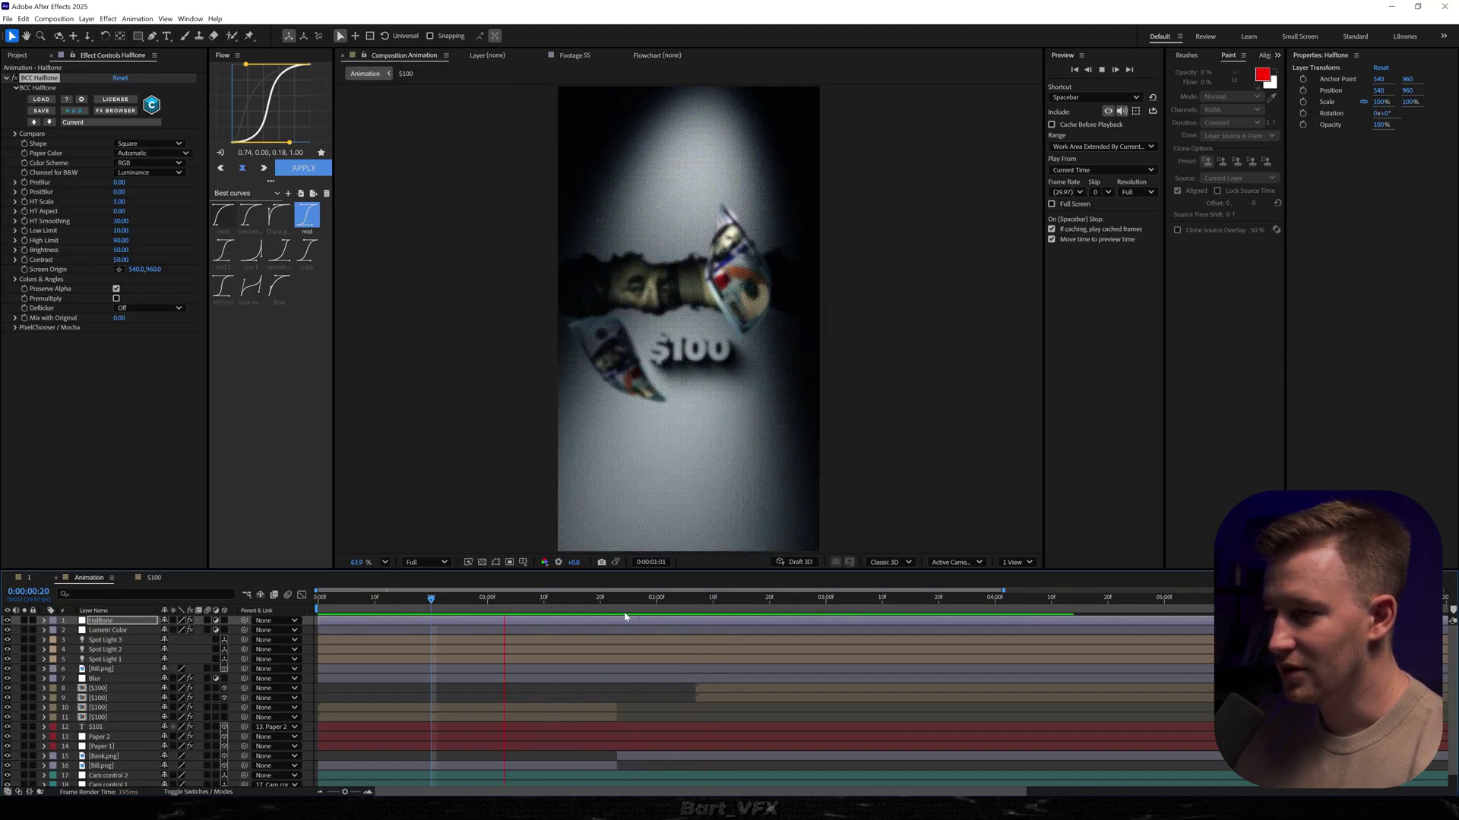
key(space)
key(space)
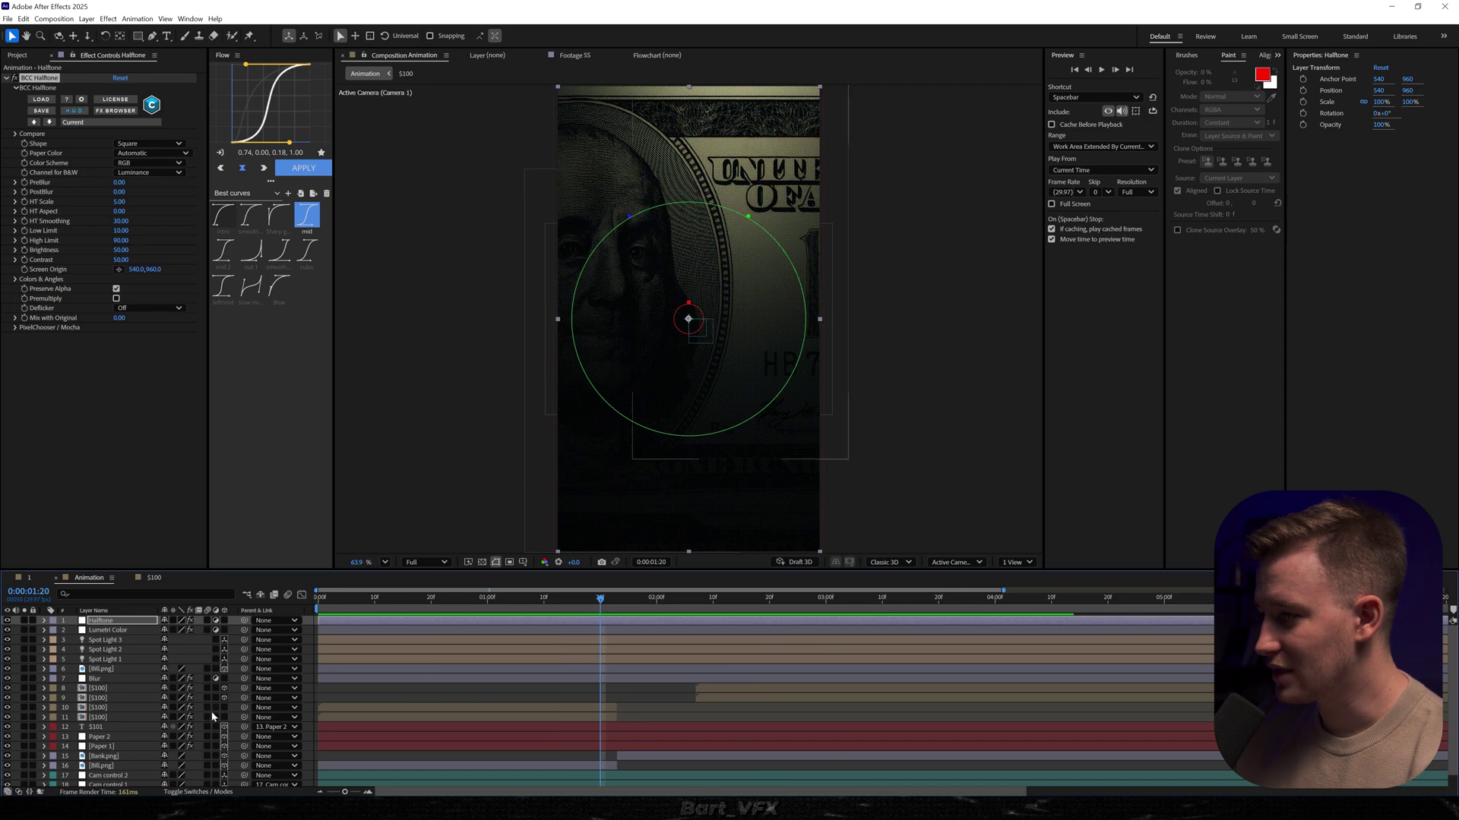
- Enable motion blur for the image, $100, text, paper and camera control layers, and preview through the bank opening
scroll(204, 690, down, 1)
drag(206, 714, 205, 772)
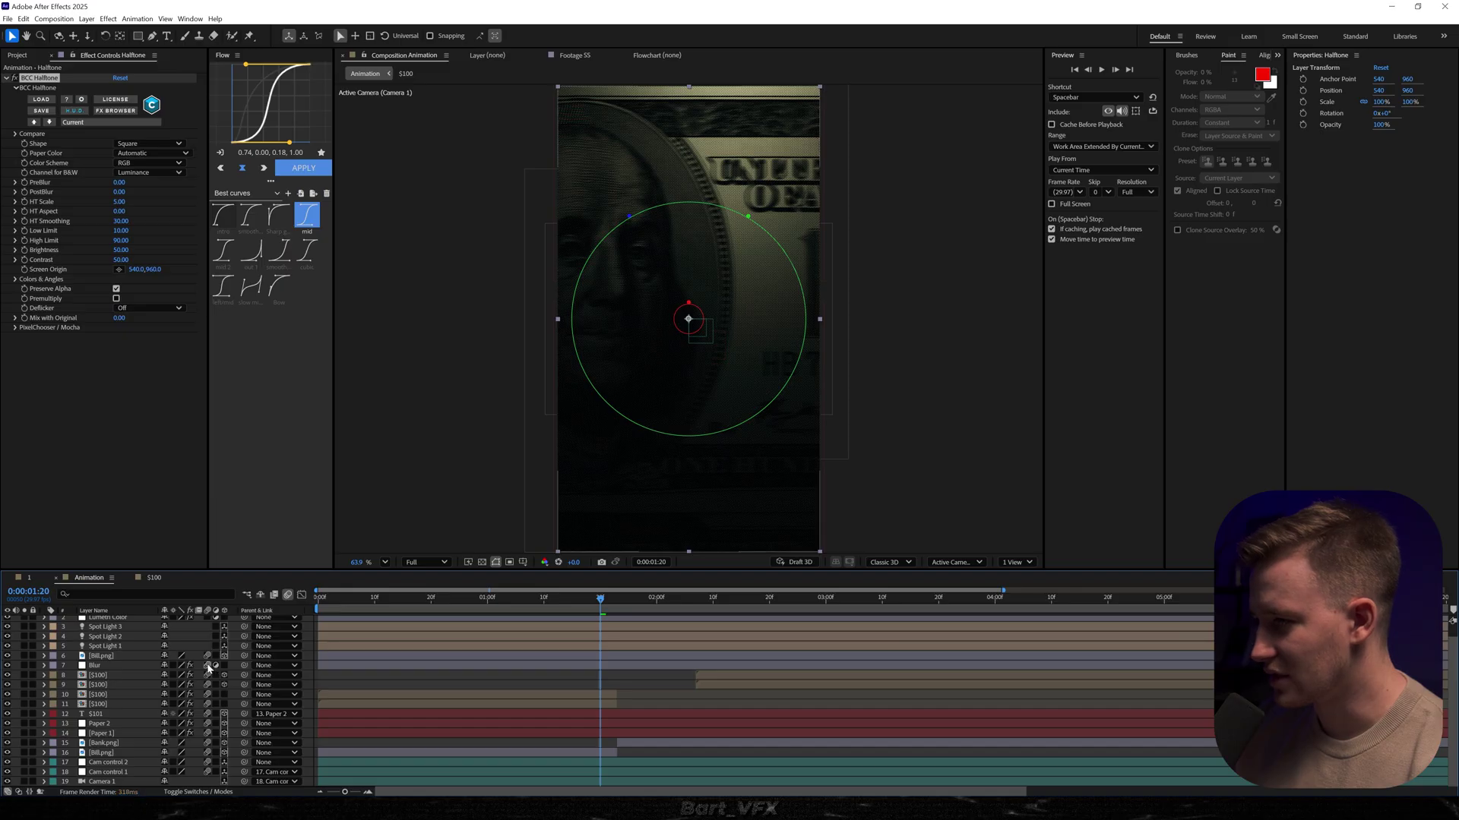
scroll(209, 668, up, 1)
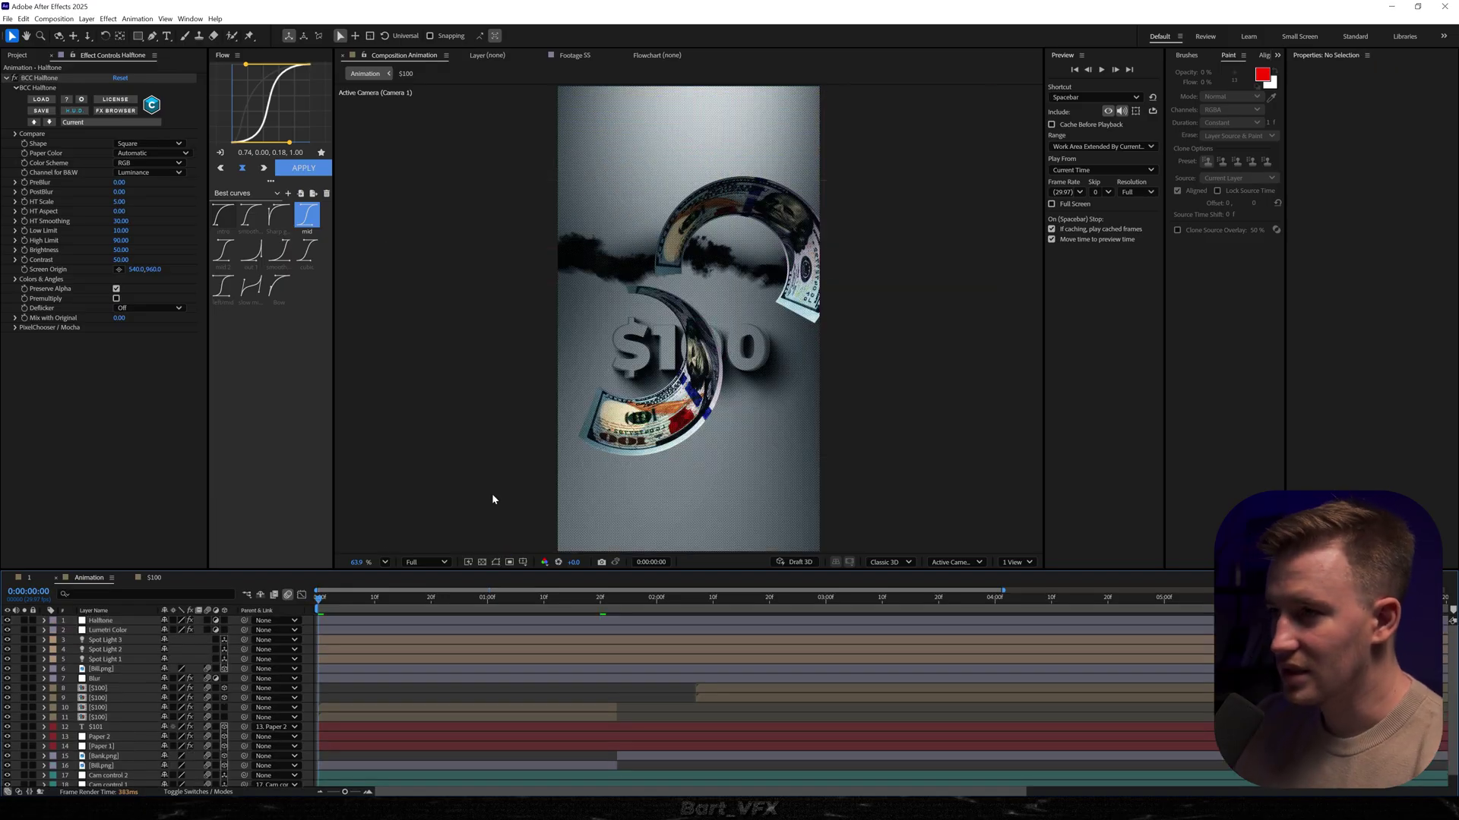
key(space)
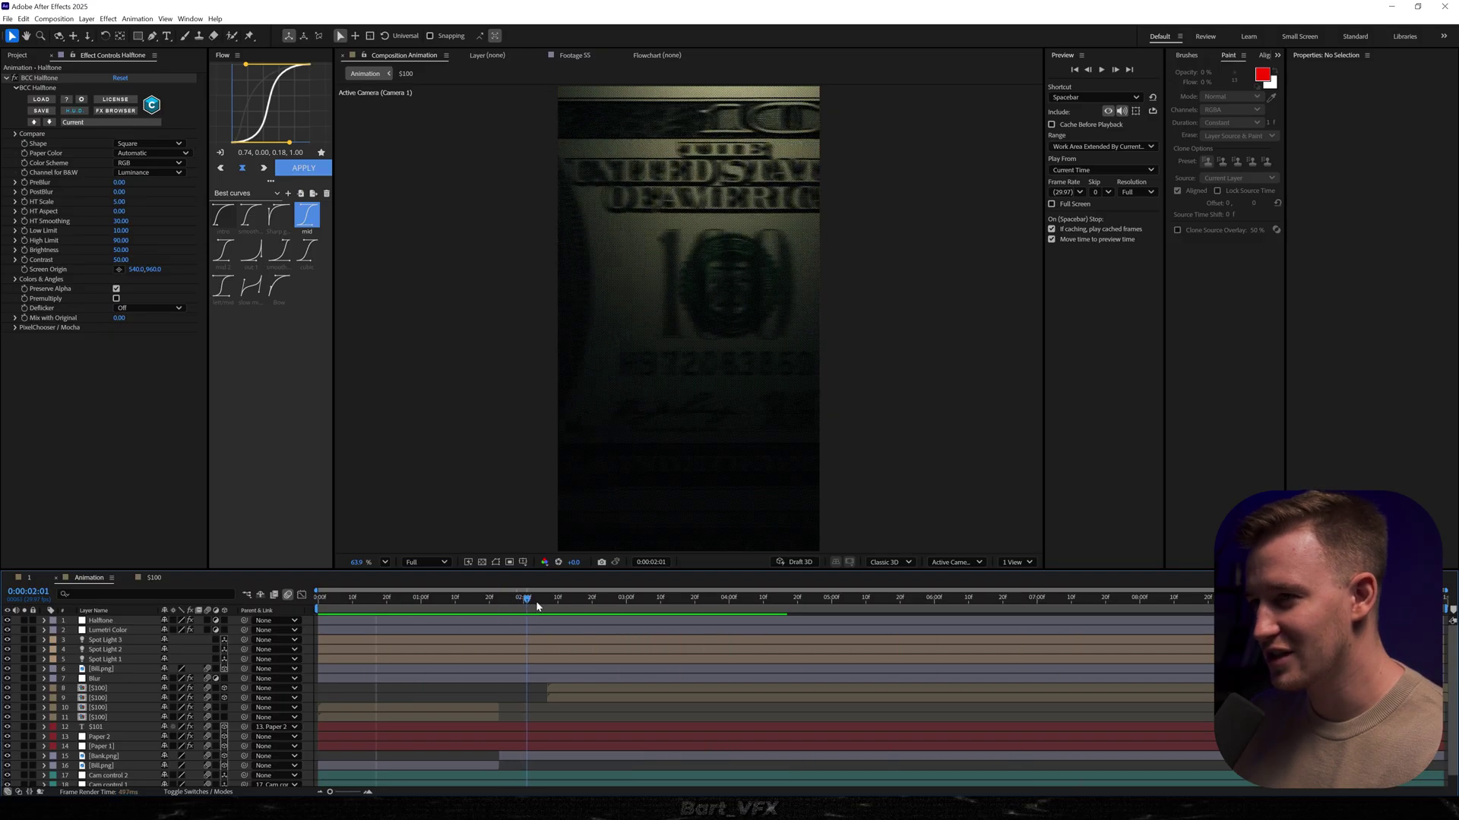
drag(525, 604, 569, 604)
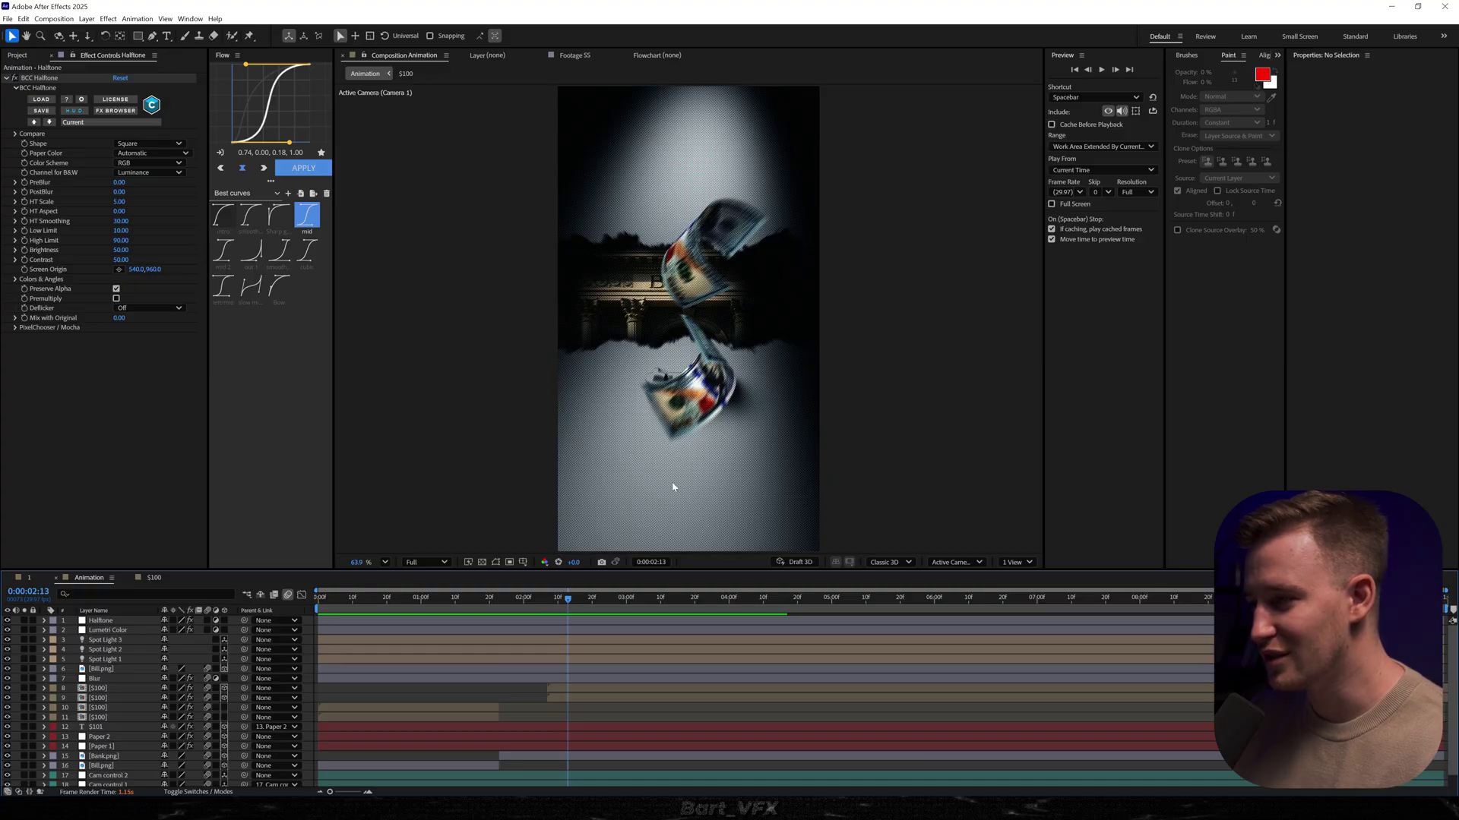
drag(547, 606, 593, 599)
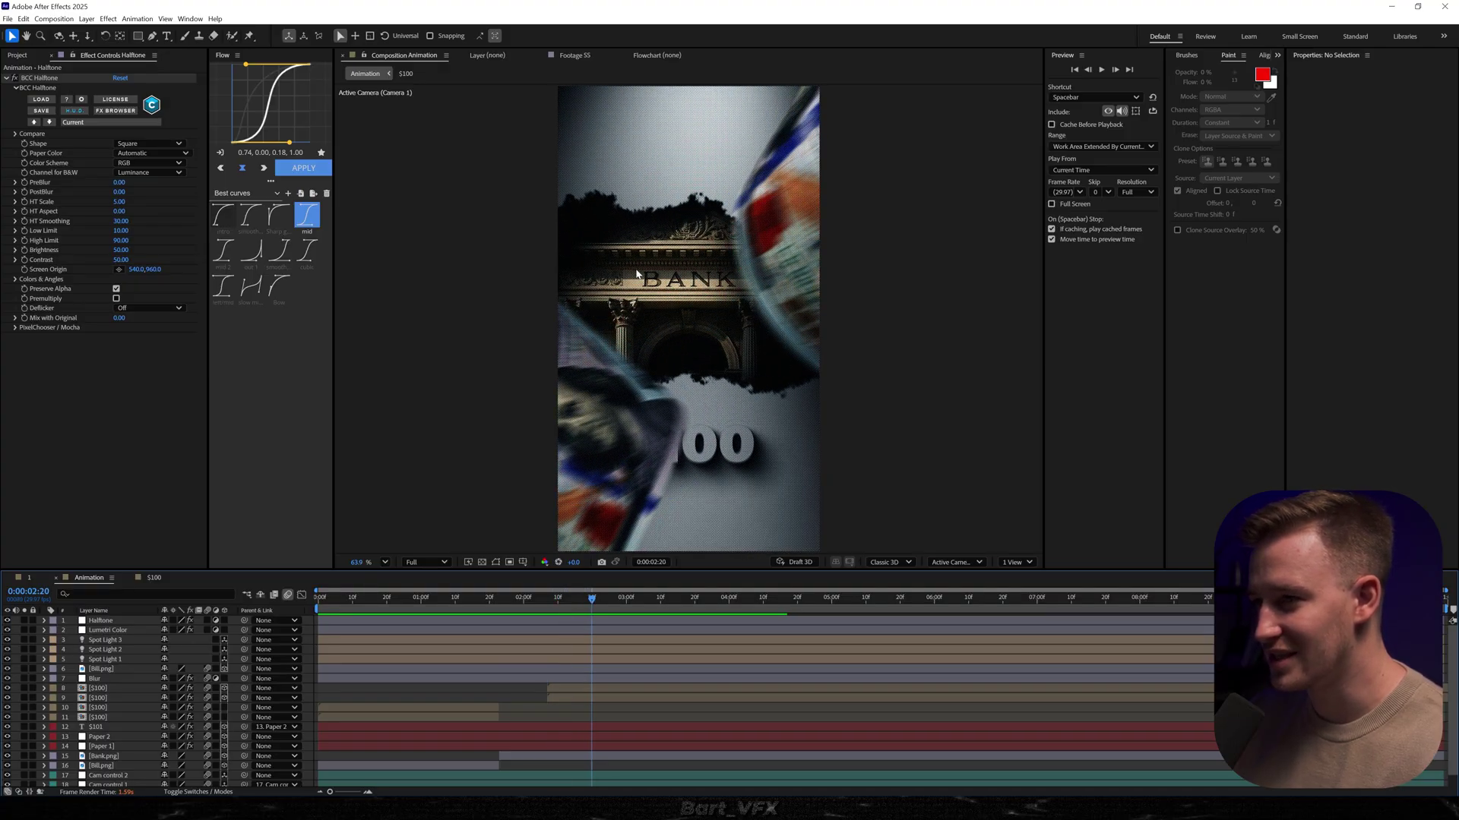